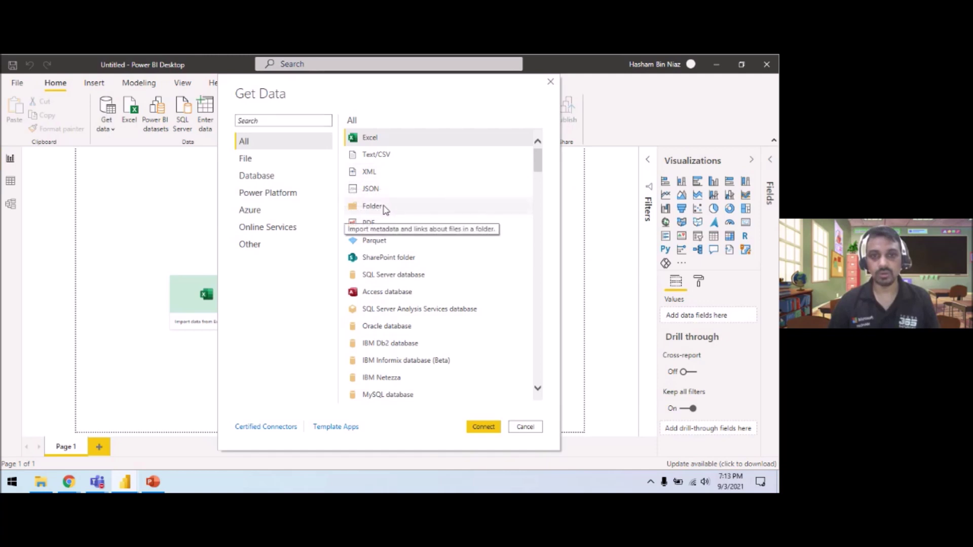
Connect to the Folder data source using the path C:\All_UG\D365_Dubai\PowerBI_RetailStore2\PowerBI_HR\Data
click(485, 427)
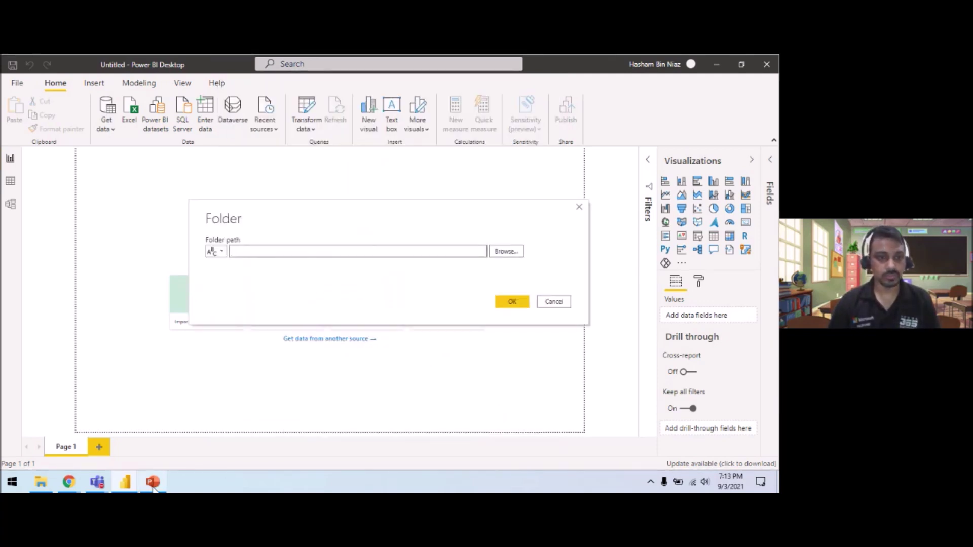
click(42, 484)
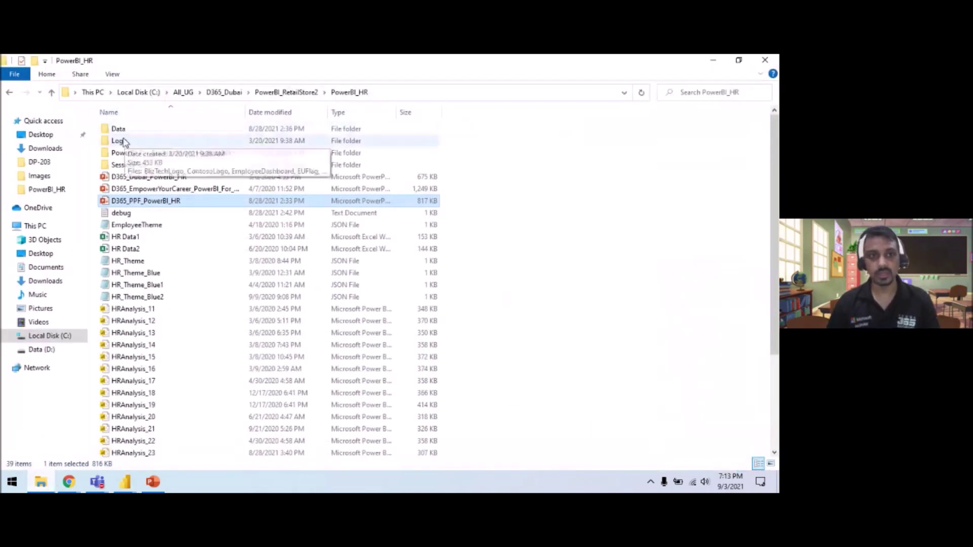
double_click(118, 138)
click(456, 102)
click(699, 70)
key(ctrl+v)
click(511, 302)
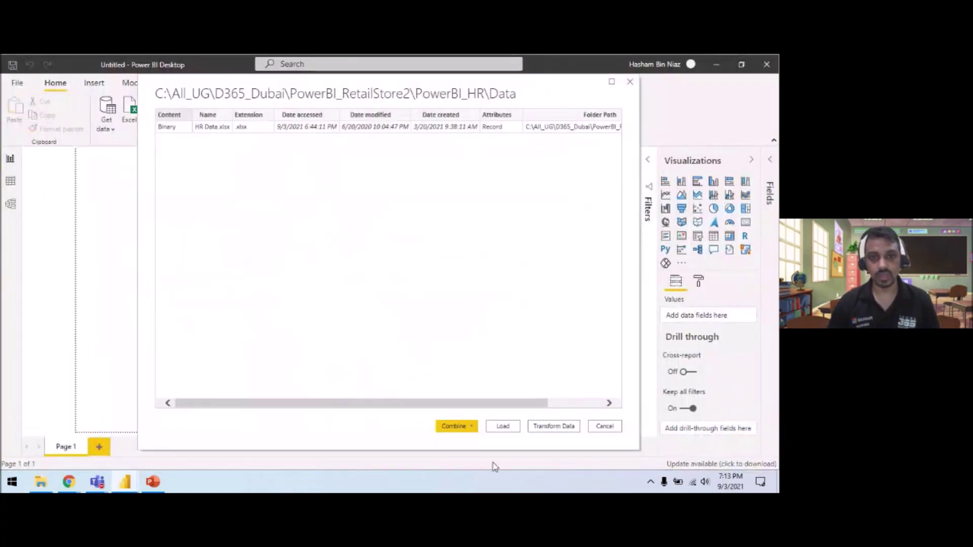
Combine and transform the folder's files, extracting the Employee table with the first file as the sample
click(456, 426)
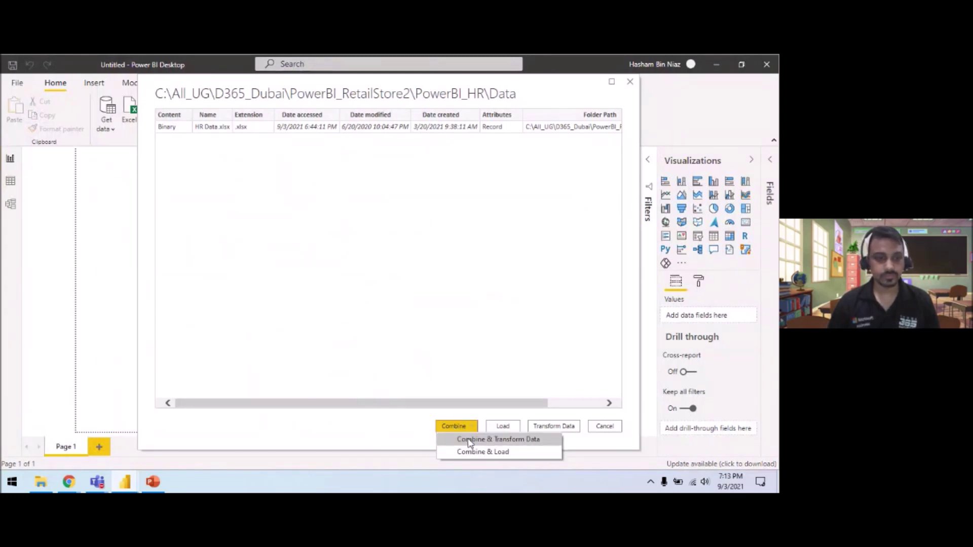
click(469, 439)
mouse_move(125, 481)
click(65, 430)
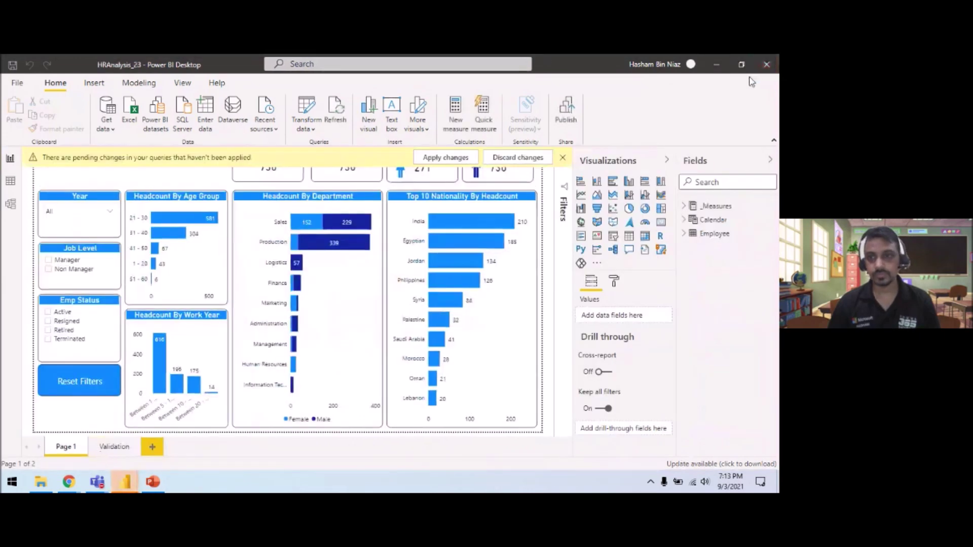
click(716, 64)
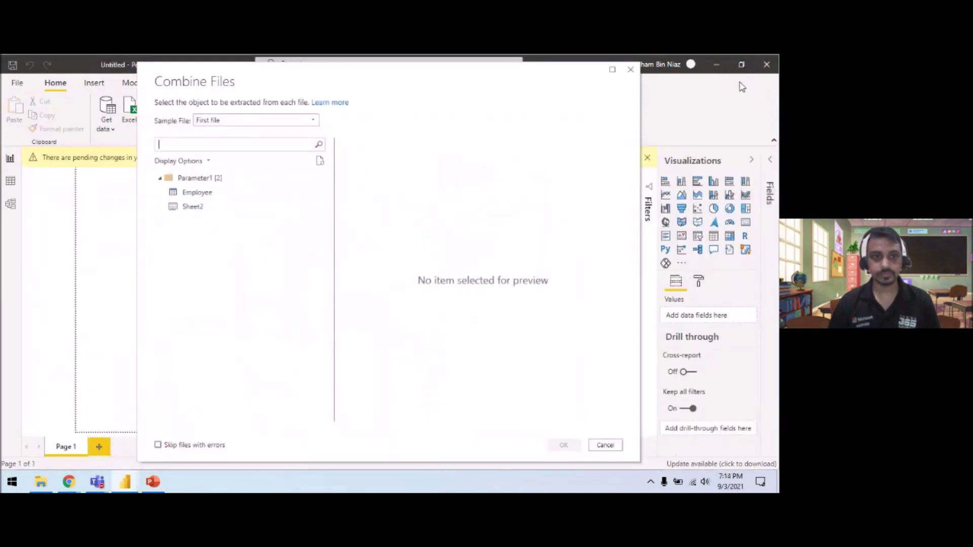
click(209, 195)
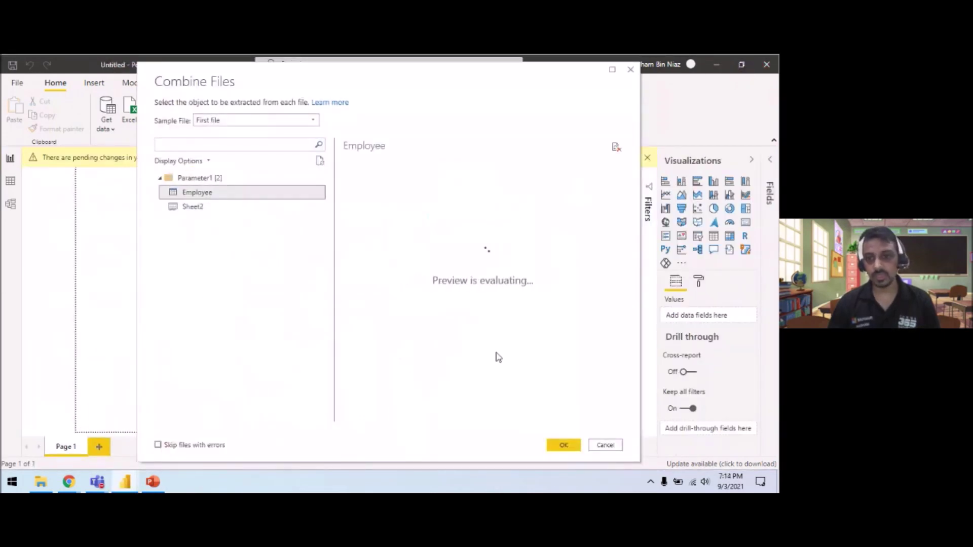
click(563, 445)
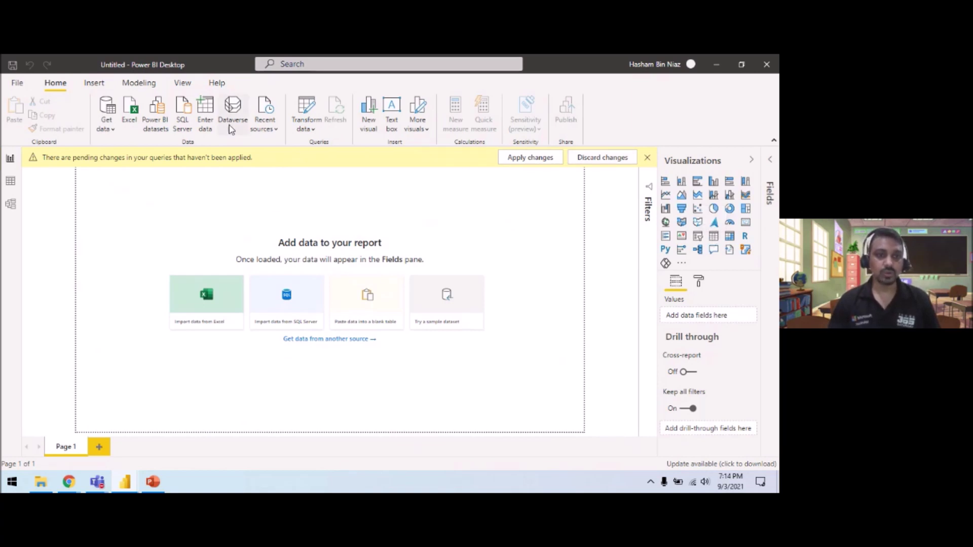
Rename the combined query to Employee in the Power Query Editor and apply the query changes
mouse_move(130, 482)
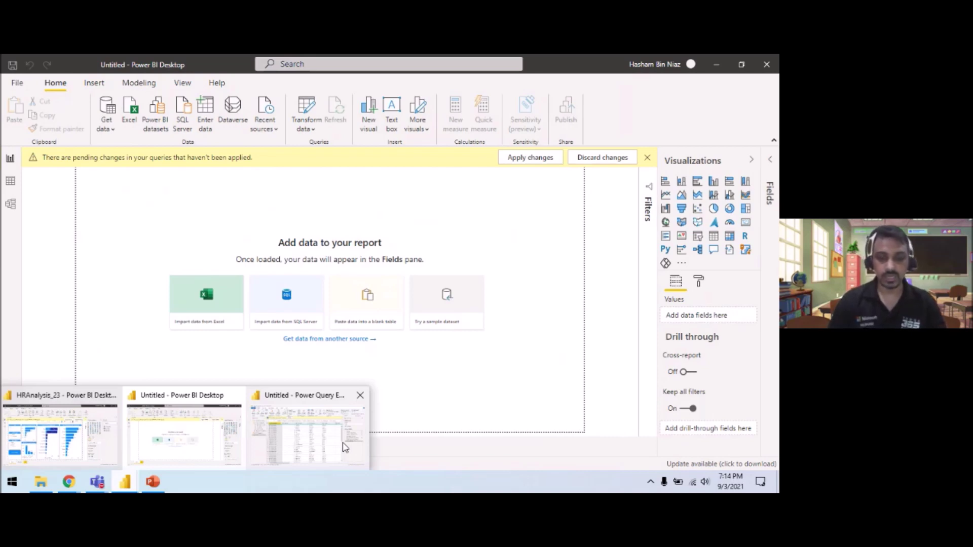
click(344, 447)
double_click(653, 186)
text(Employee)
key(Return)
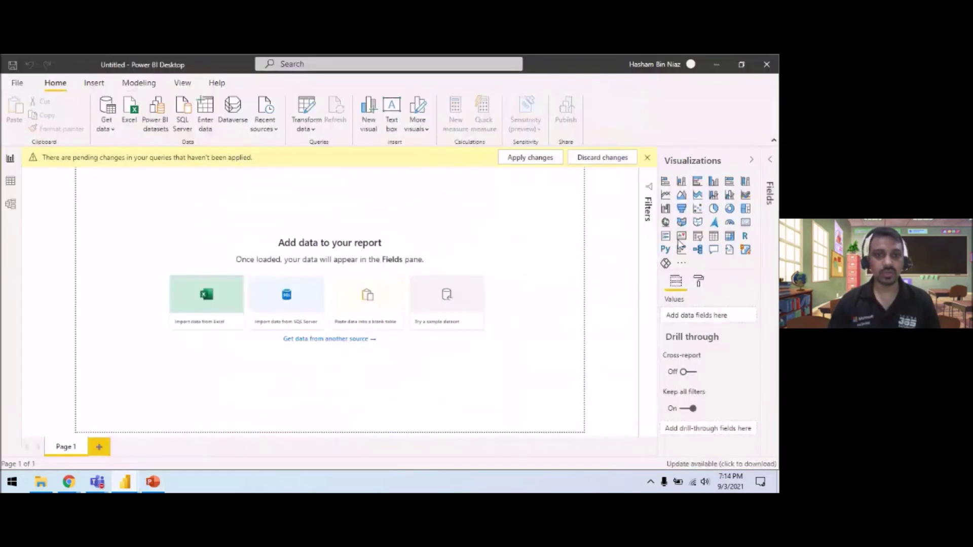
Show the report's field list and examine the rows of the loaded Employee table before returning to the report
click(769, 191)
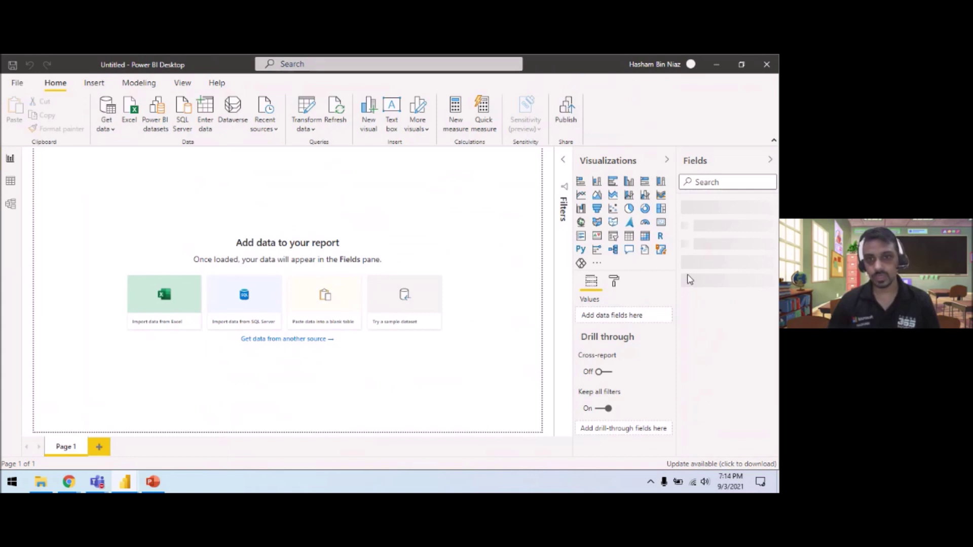
click(690, 484)
click(313, 221)
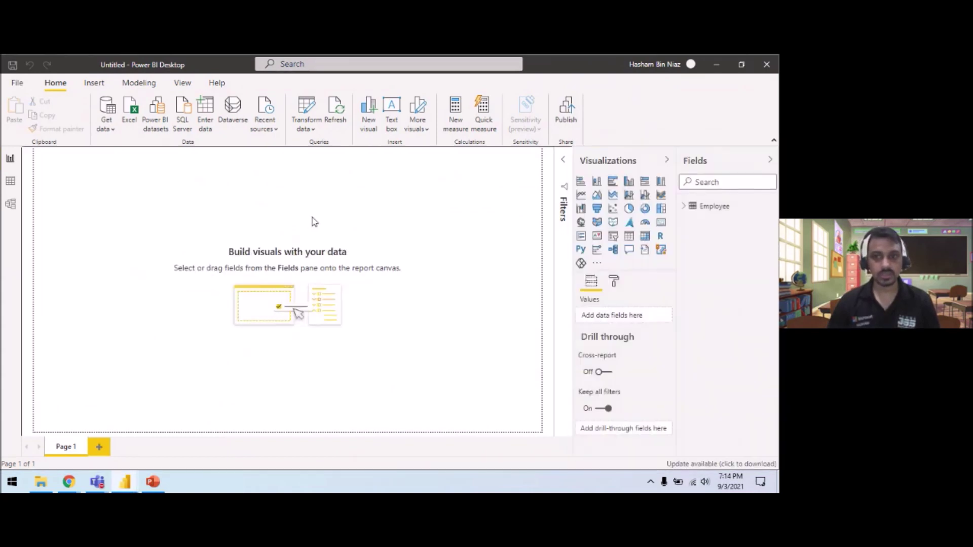
click(10, 180)
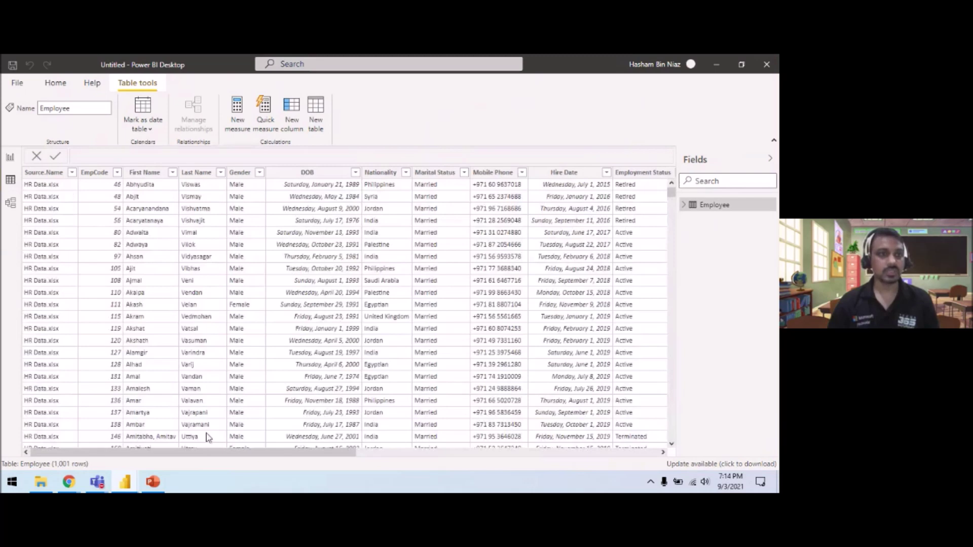
click(10, 158)
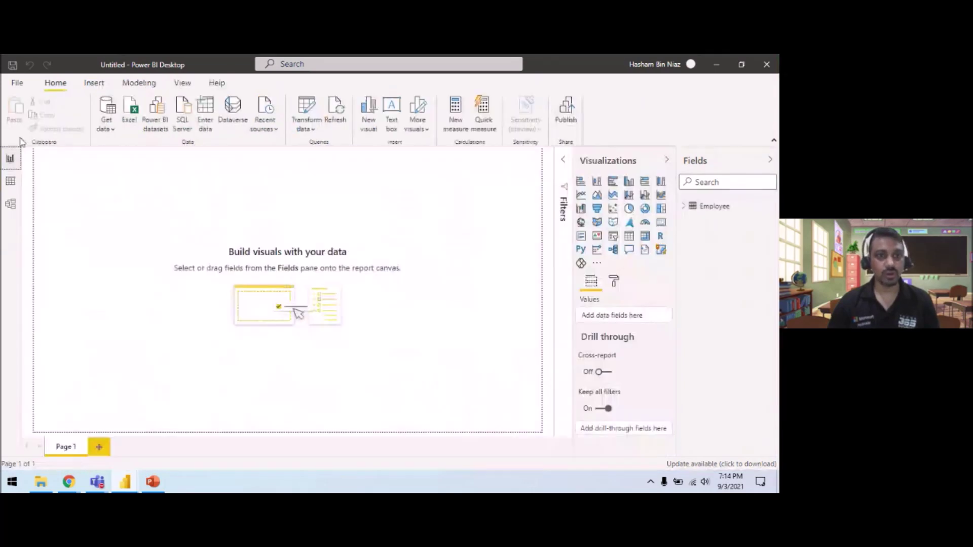
Save the report file as HRAnalysis_24
click(13, 65)
click(113, 83)
scroll(381, 145, down, 1)
scroll(381, 144, down, 1)
click(152, 205)
click(153, 269)
key(Escape)
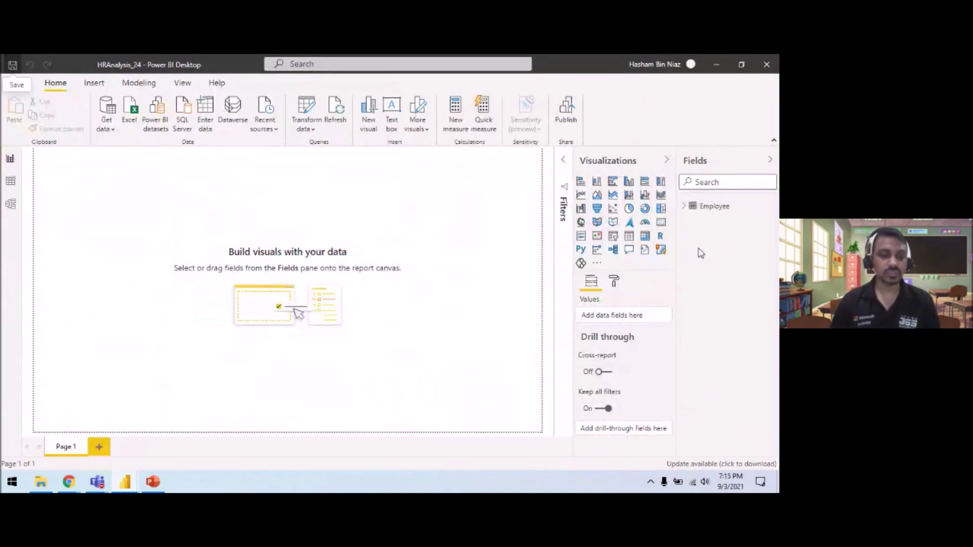
Add the Employee table's EmpCode field to the report page as a small card visual
click(683, 207)
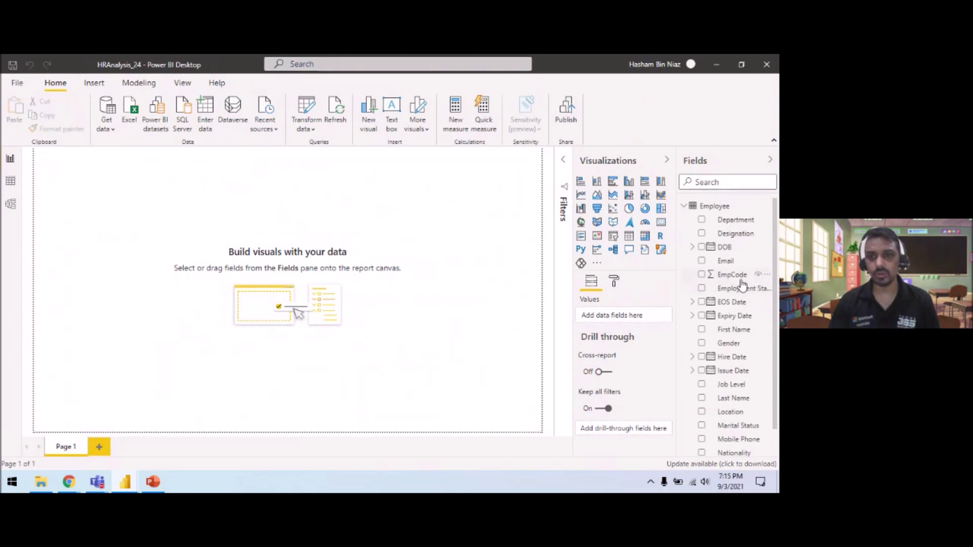
drag(732, 274, 461, 300)
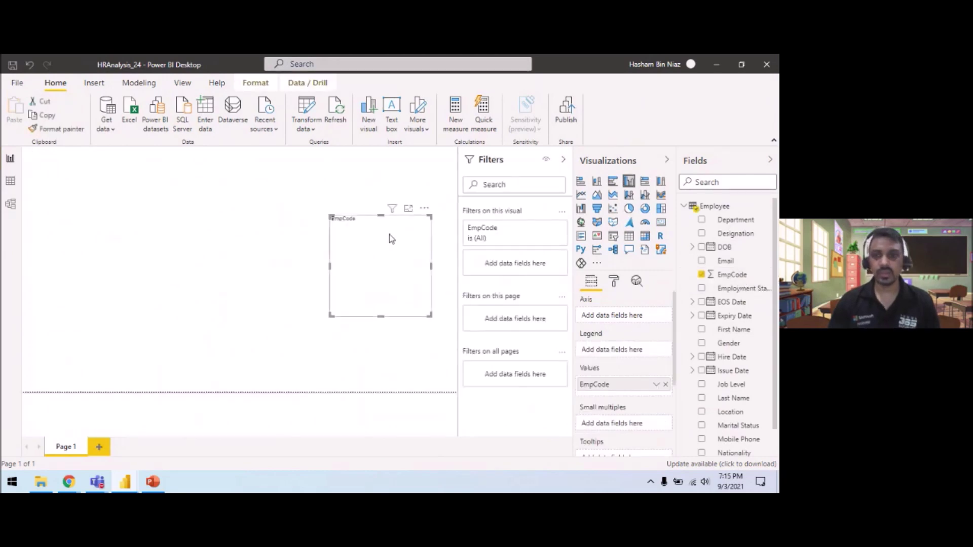
click(661, 223)
drag(331, 216, 353, 253)
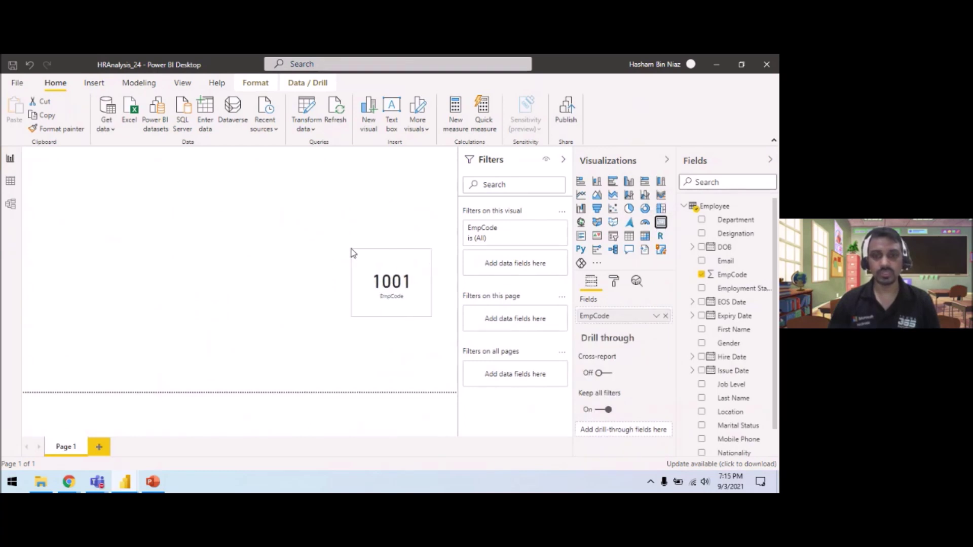
Check the aggregation choices of the card's EmpCode field, shrink the card further and collapse the Employee table
click(655, 316)
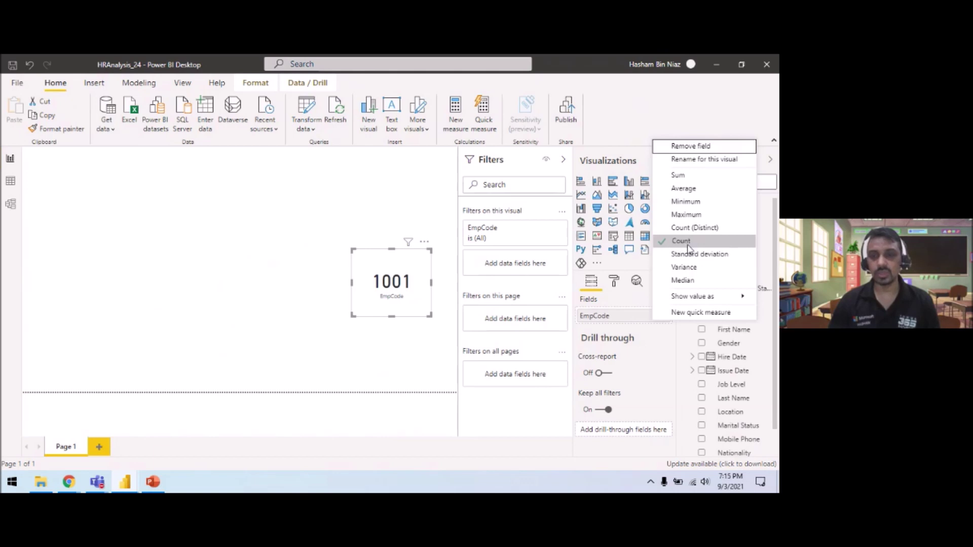
click(390, 353)
click(352, 251)
drag(352, 250, 369, 261)
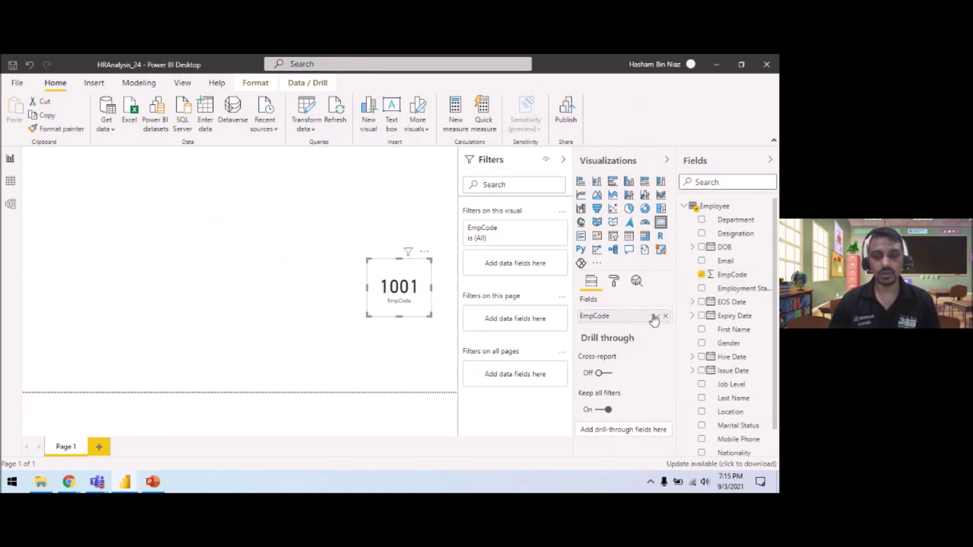
click(689, 208)
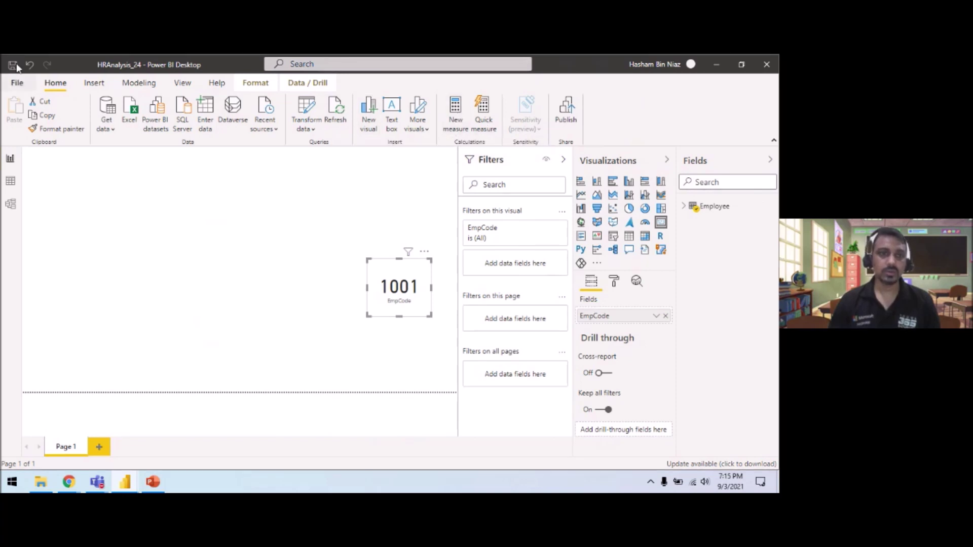
Look over the places where a new measure can be created, including the modeling commands, Employee table options and data view
click(146, 83)
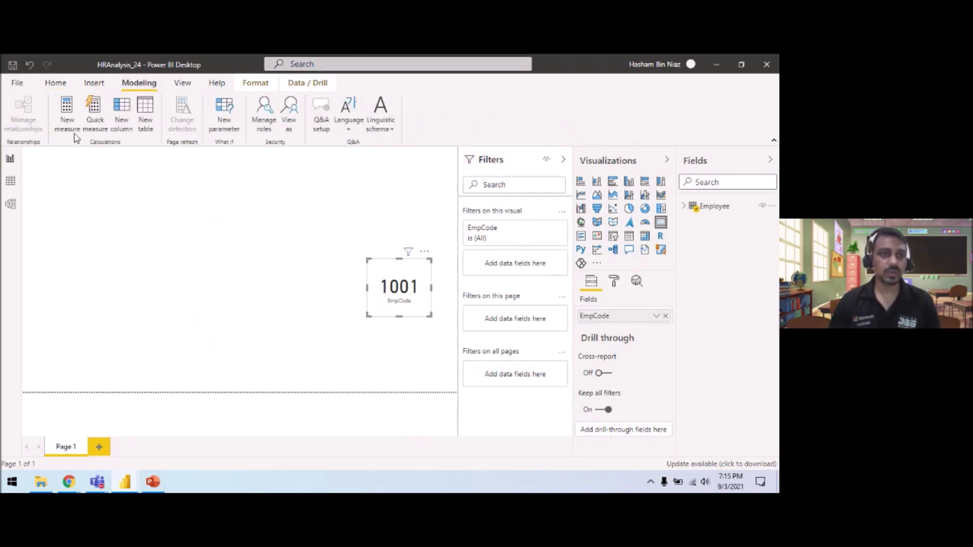
click(56, 83)
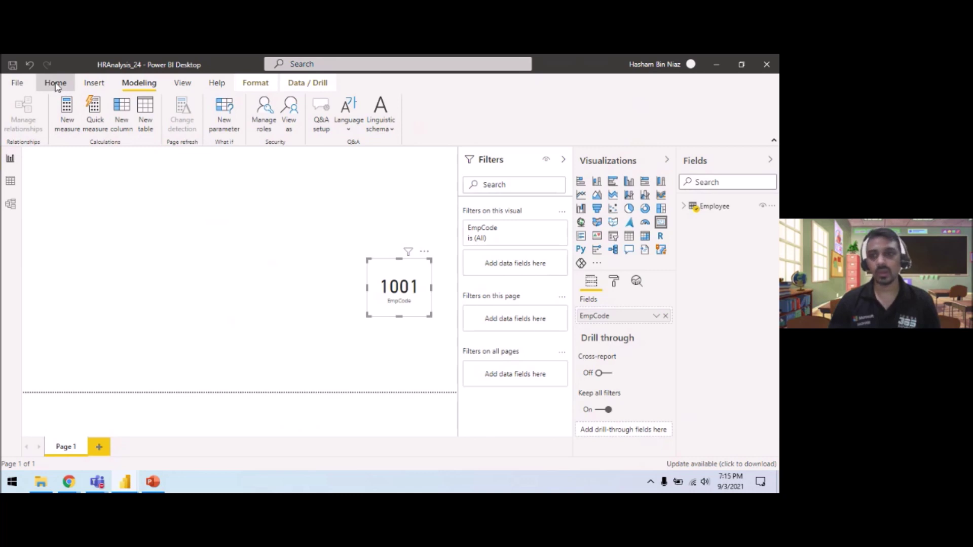
right_click(703, 209)
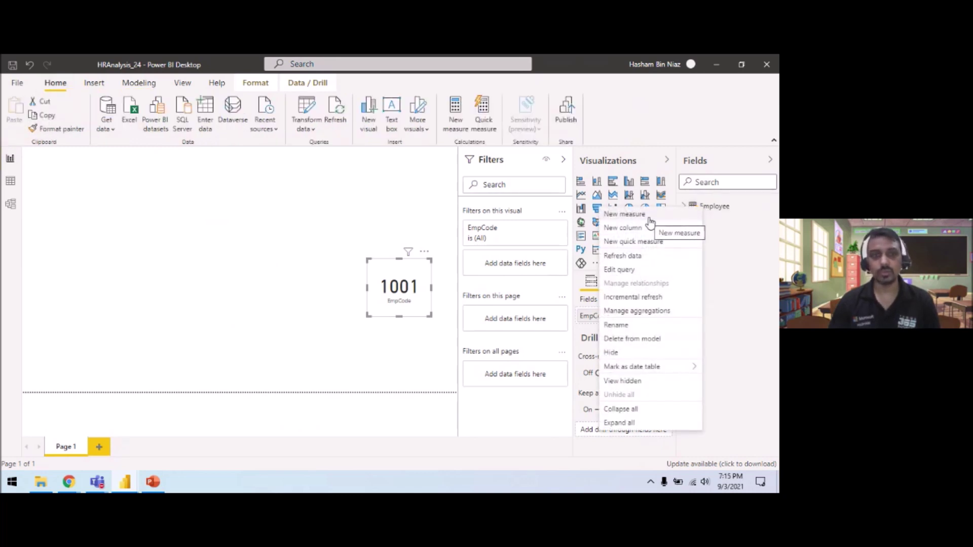
click(11, 183)
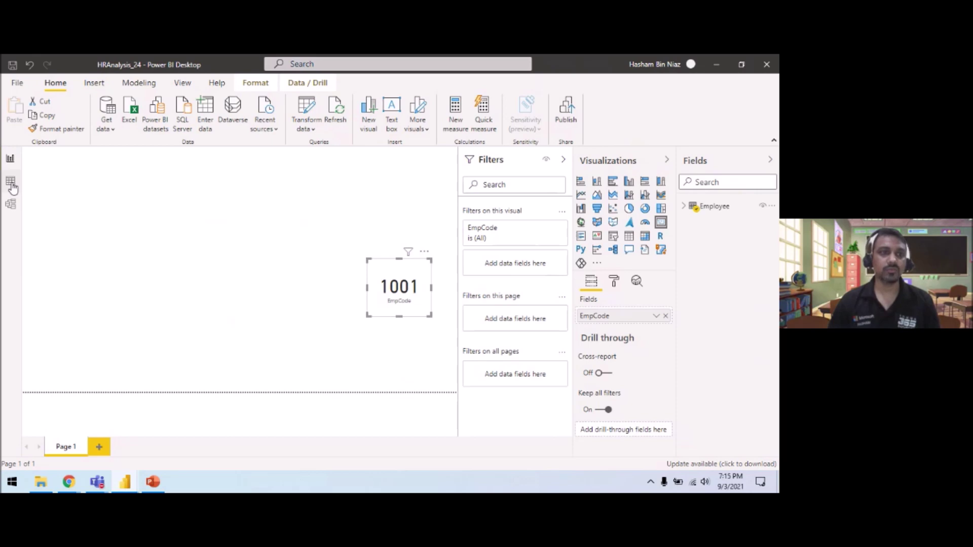
click(11, 183)
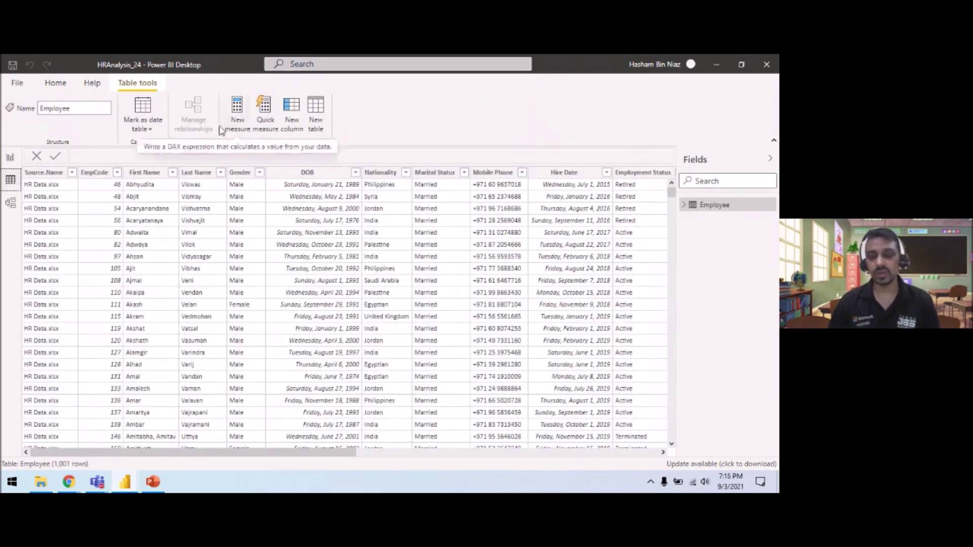
click(10, 157)
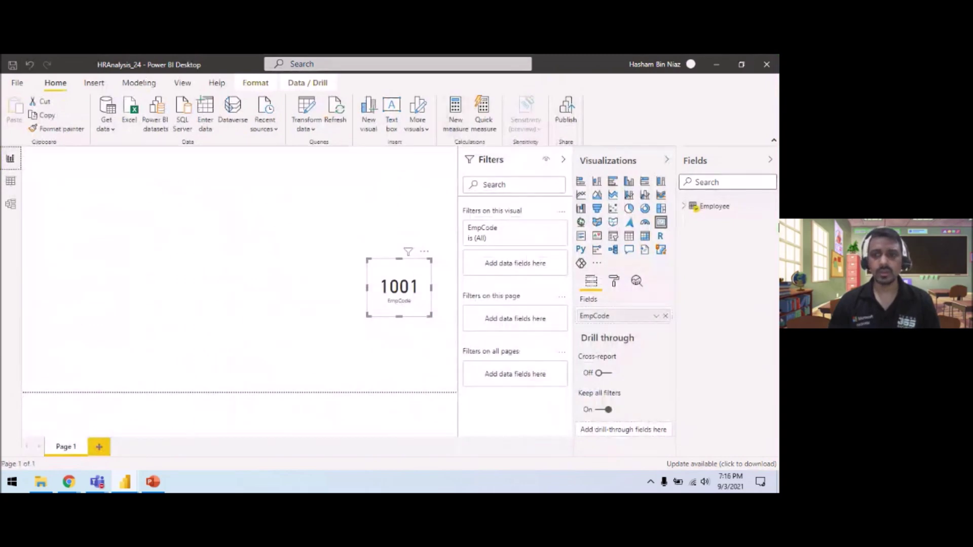
right_click(704, 207)
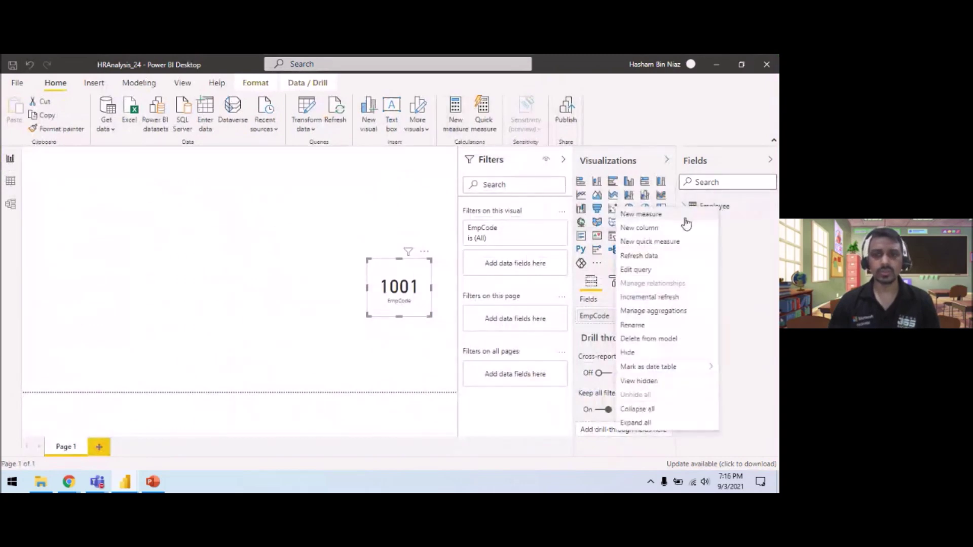
Create an empty table named _Measures by entering data manually and load it into the model
click(272, 254)
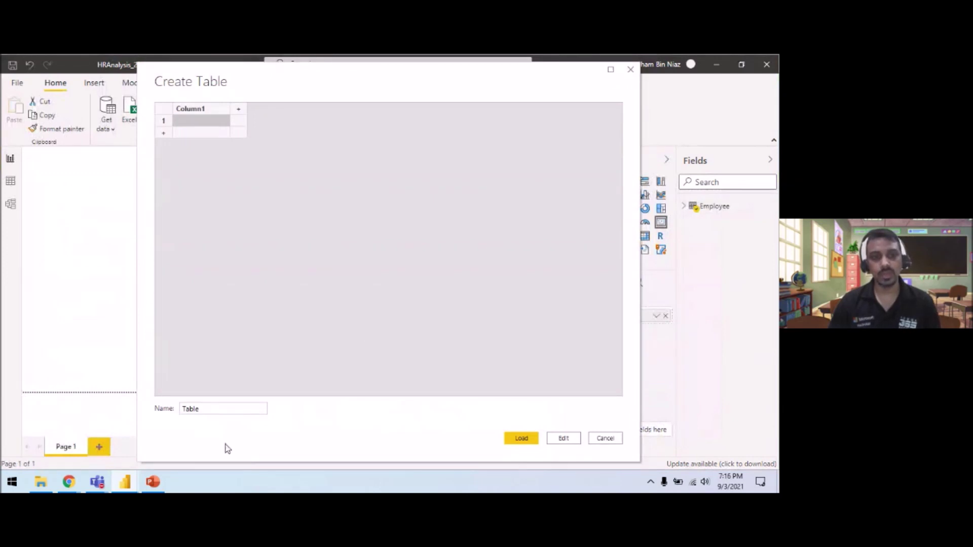
click(198, 409)
drag(199, 410, 165, 405)
key(BackSpace)
text(_Measures)
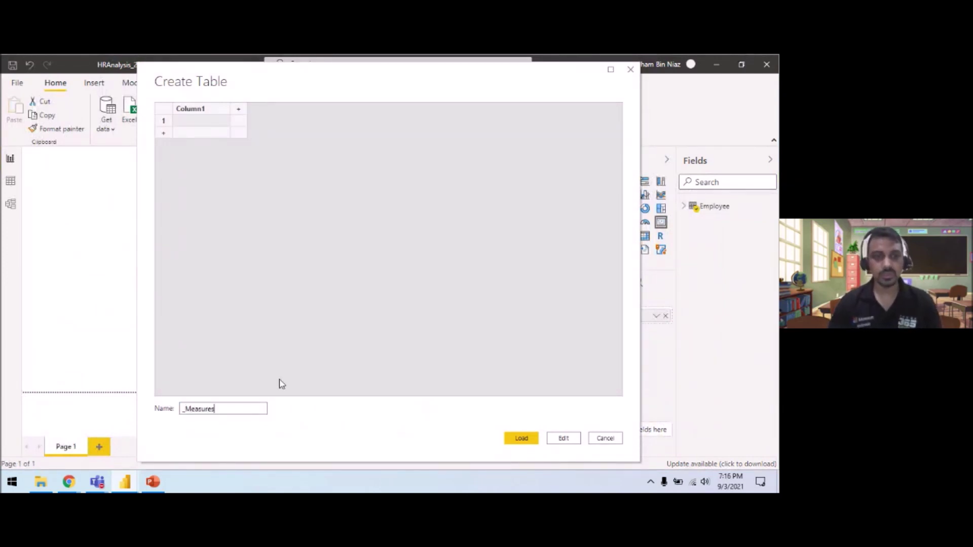
click(521, 439)
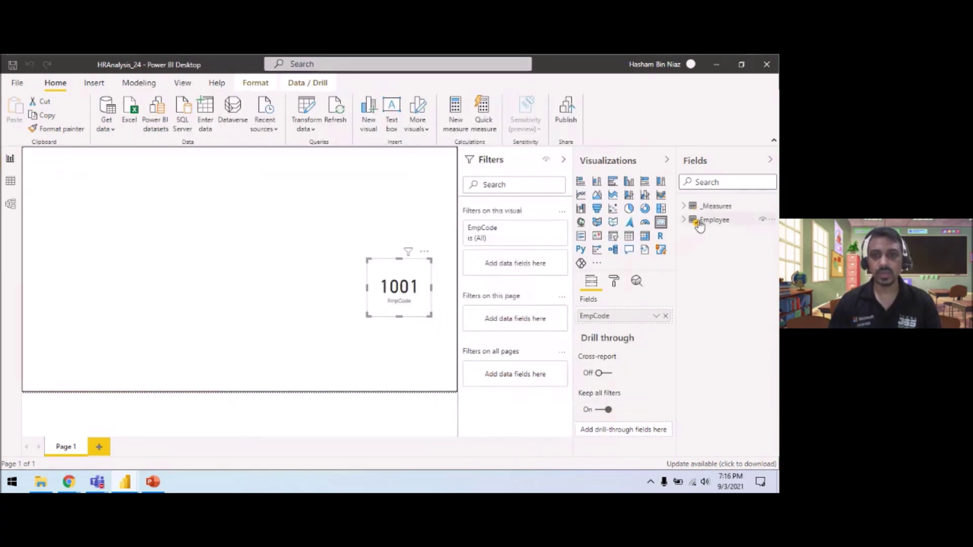
Start a new measure in the _Measures table and open the Measures text file from the PowerBI_HR folder
right_click(698, 208)
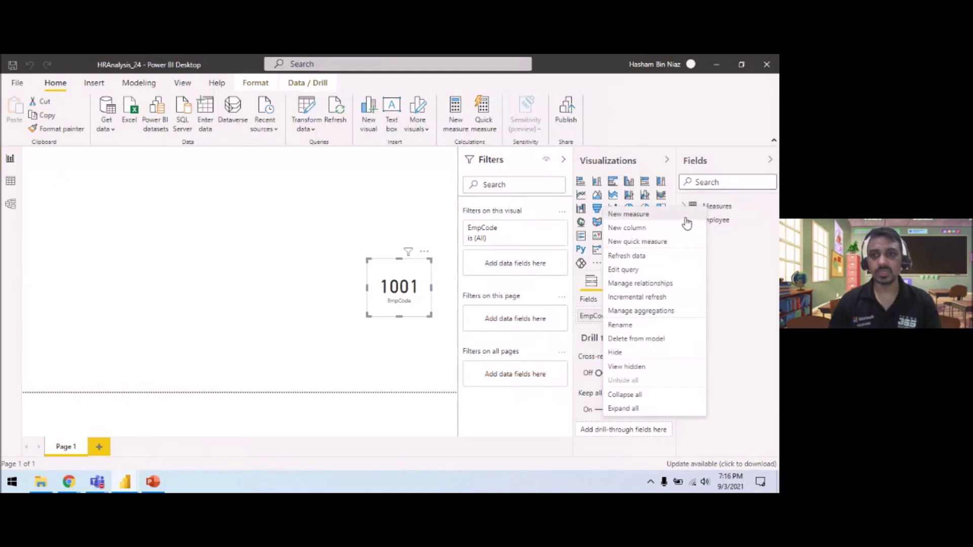
click(685, 217)
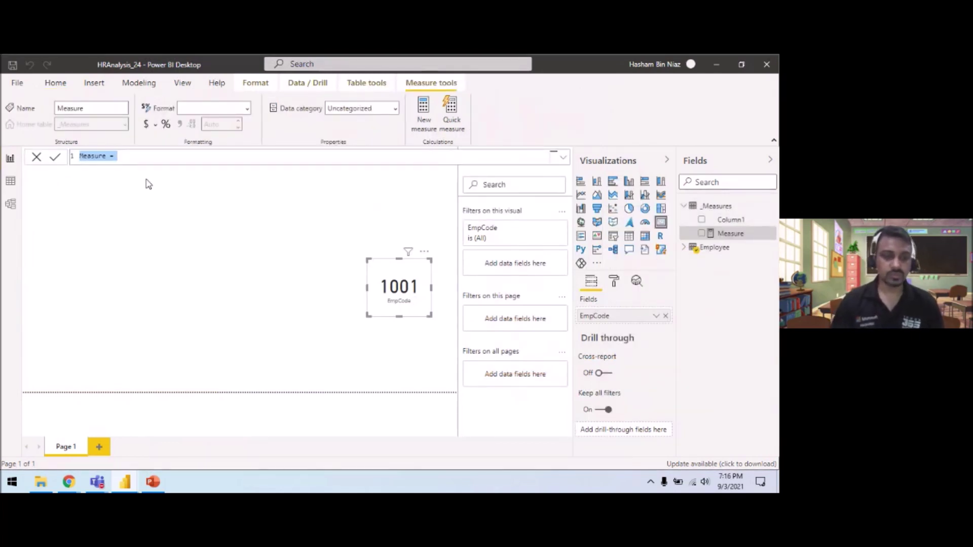
mouse_move(41, 482)
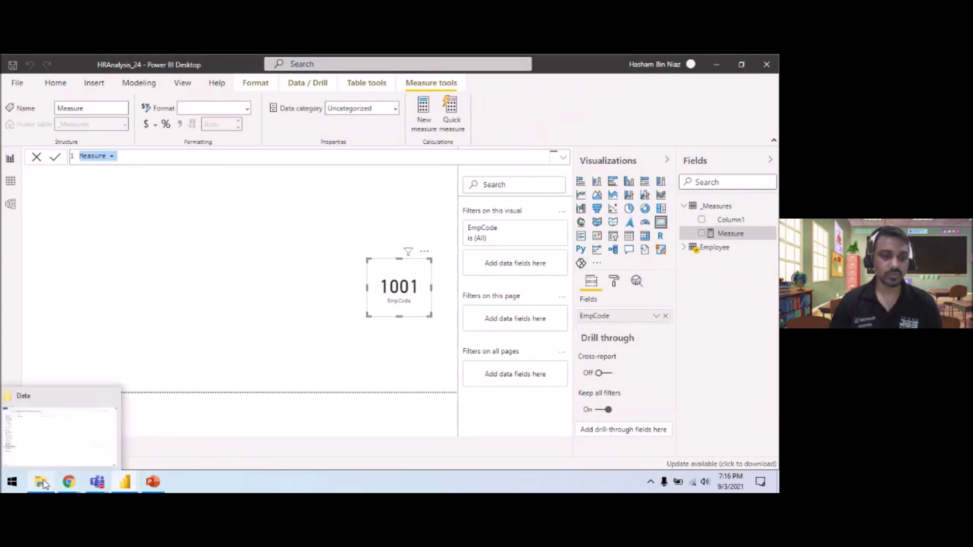
click(42, 483)
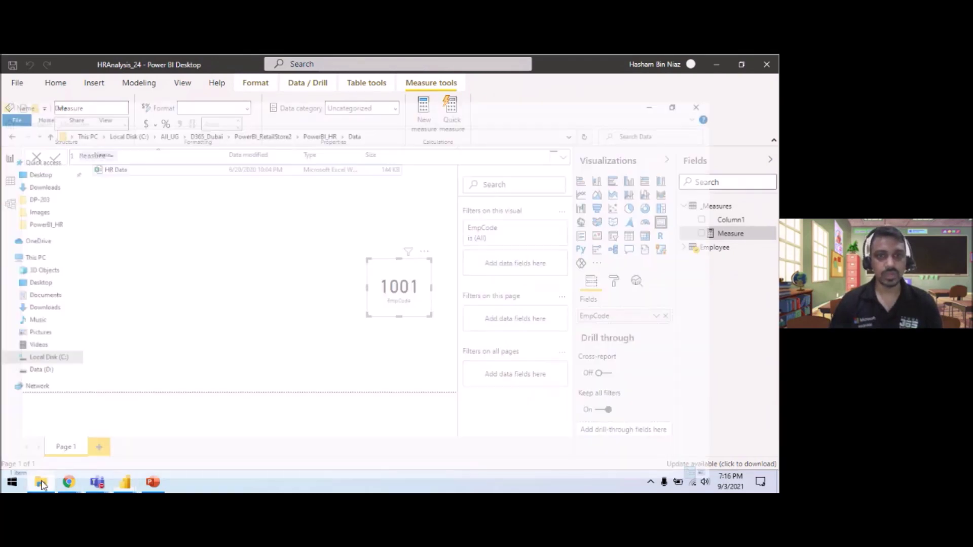
click(361, 93)
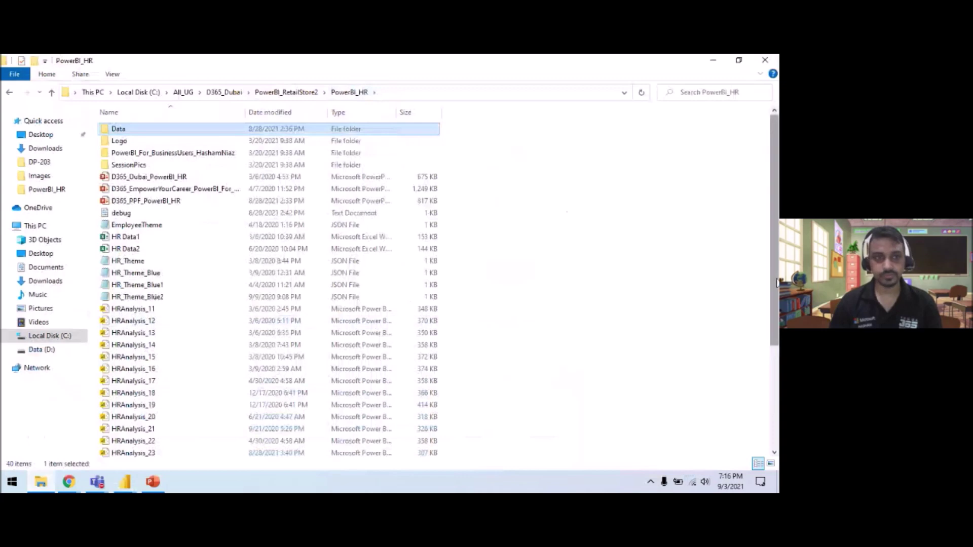
scroll(158, 416, down, 4)
double_click(133, 332)
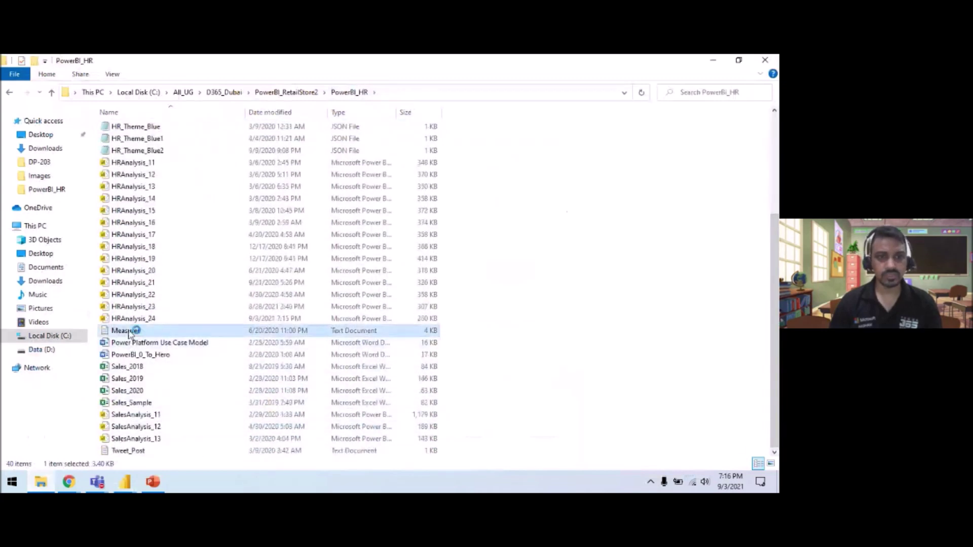
Copy No. Of Employee = DISTINCTCOUNT(Employee[EmpCode]) from the Measures text file and commit it as the new measure's formula in Power BI
drag(684, 241, 714, 328)
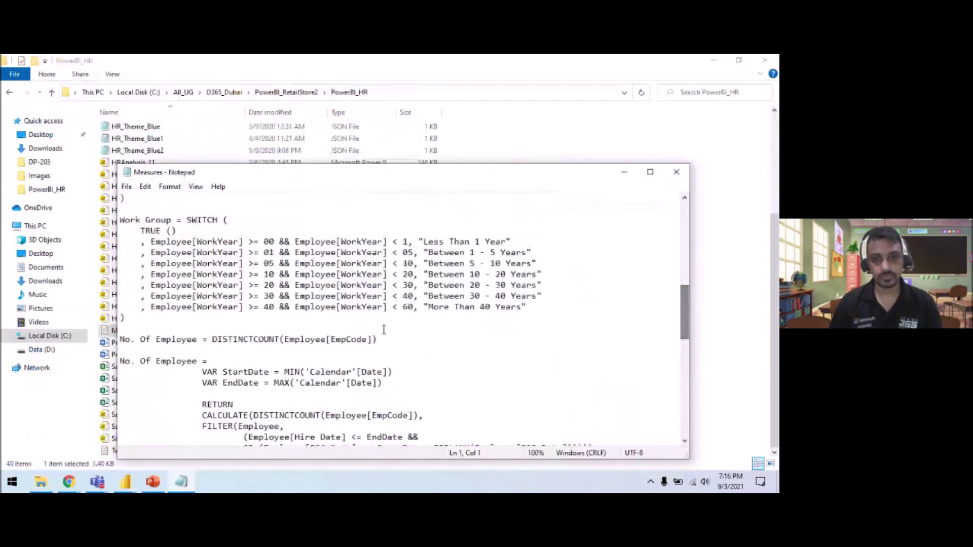
drag(380, 339, 120, 342)
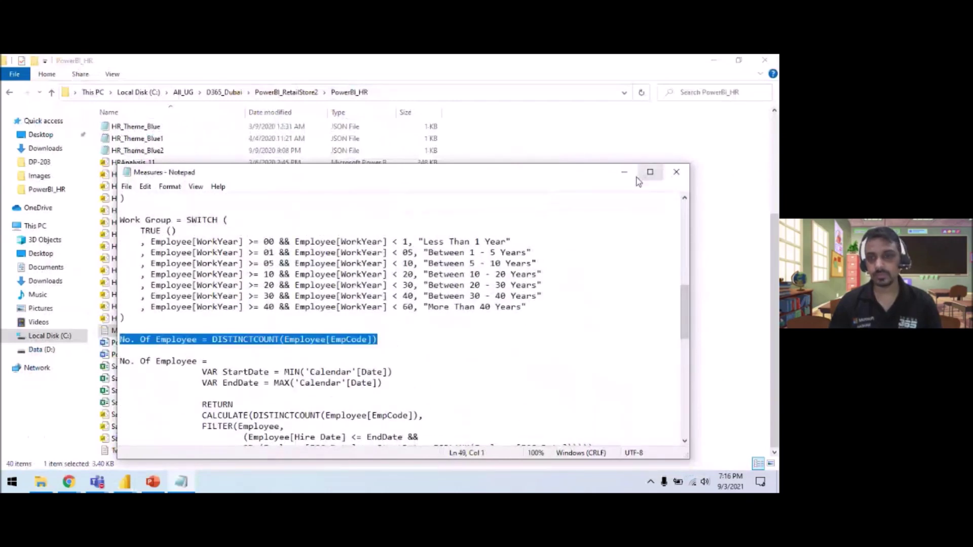
click(624, 172)
click(711, 60)
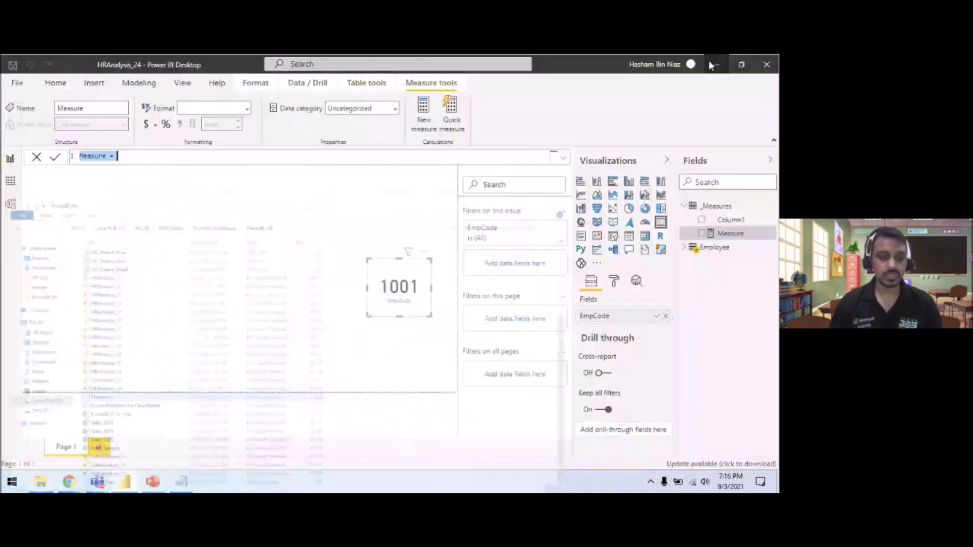
text(No. Of Employee = DISTINCTCOUNT(Employee[EmpCode]))
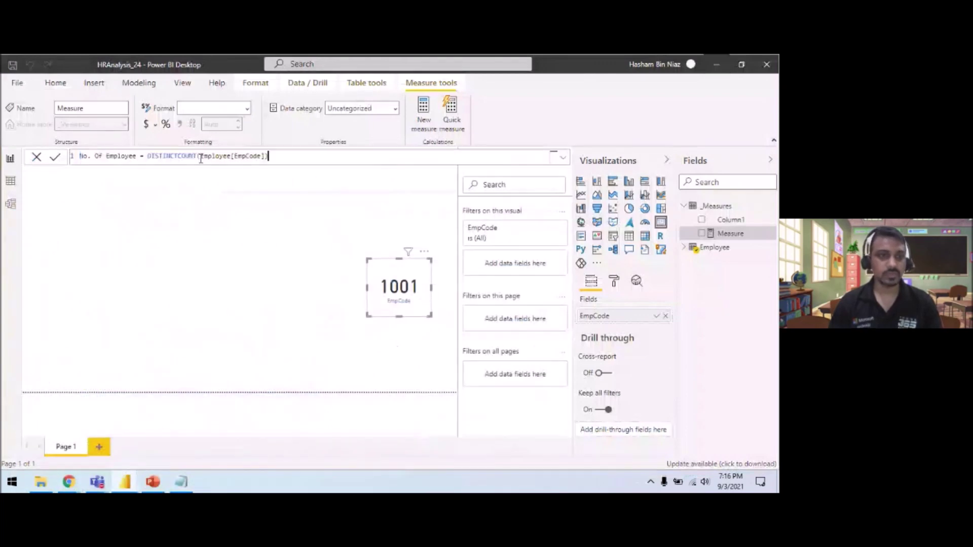
double_click(164, 157)
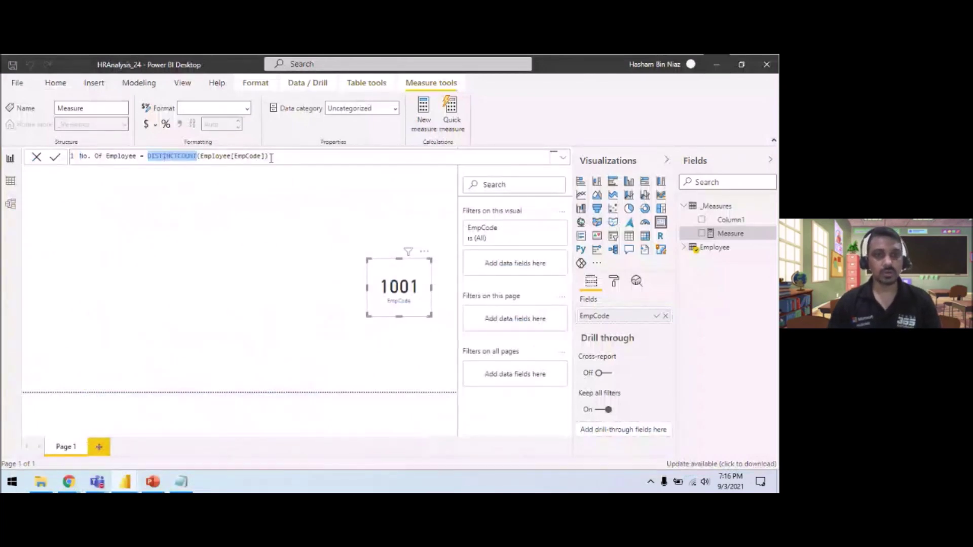
click(55, 160)
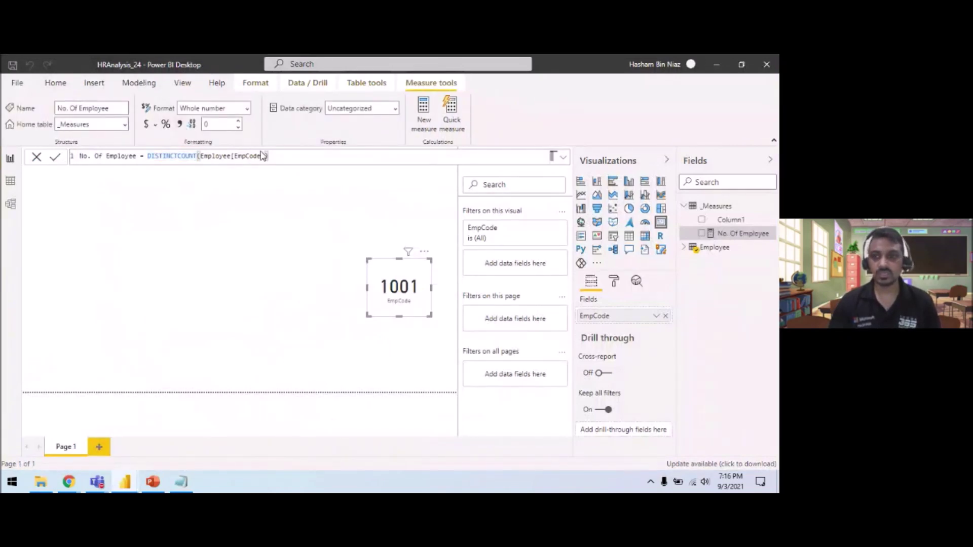
Add the No. Of Employee measure to the report page as a card visual above the EmpCode card
drag(747, 238, 408, 213)
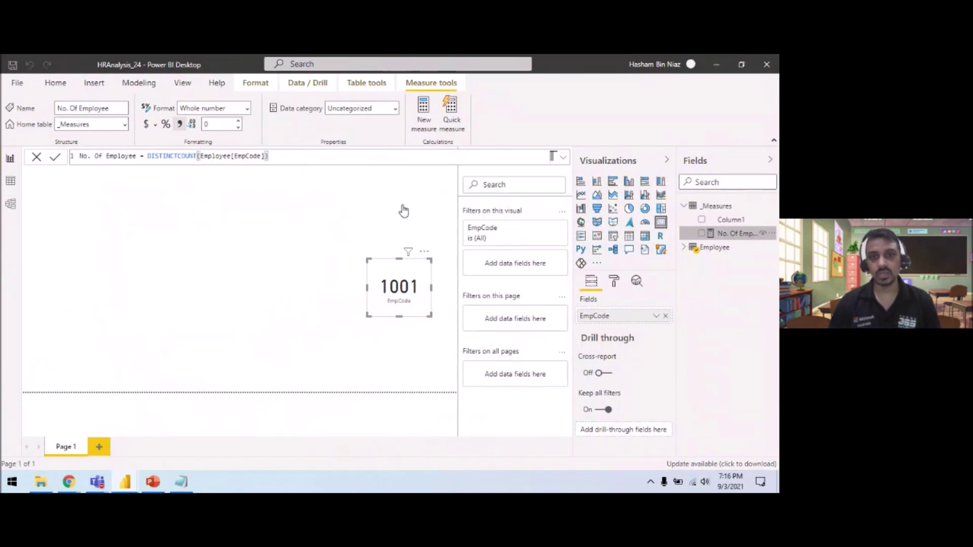
drag(403, 210, 402, 211)
click(660, 223)
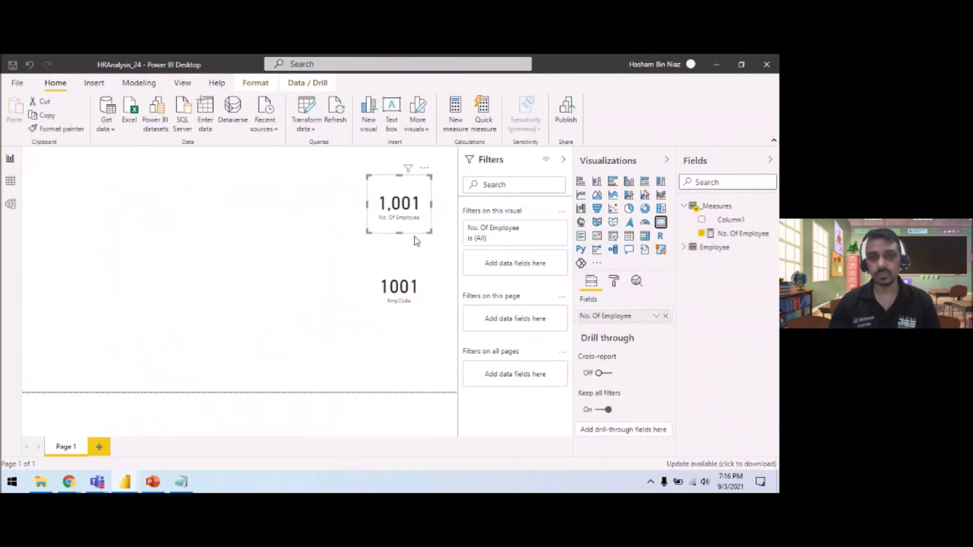
Hide Column1 in the _Measures table and select the No. Of Employee card
right_click(725, 221)
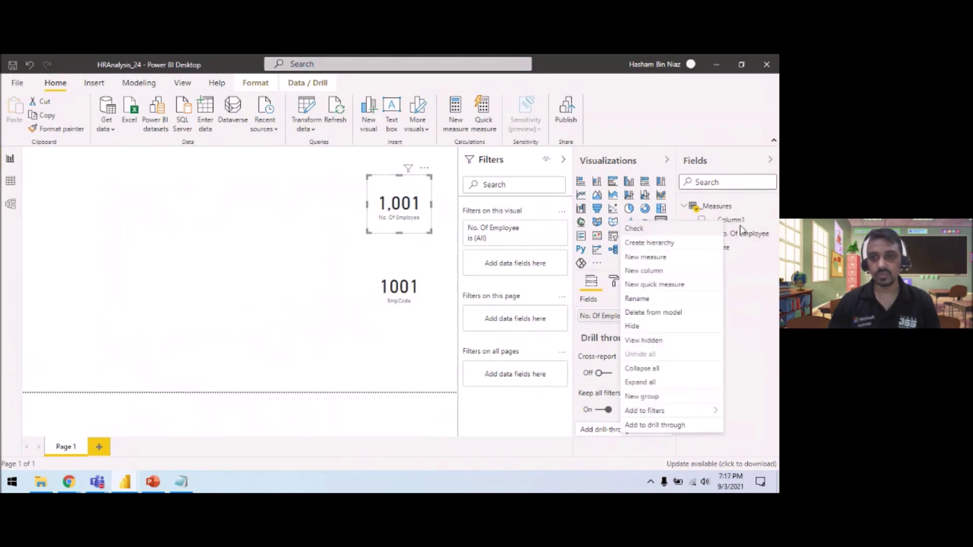
click(668, 327)
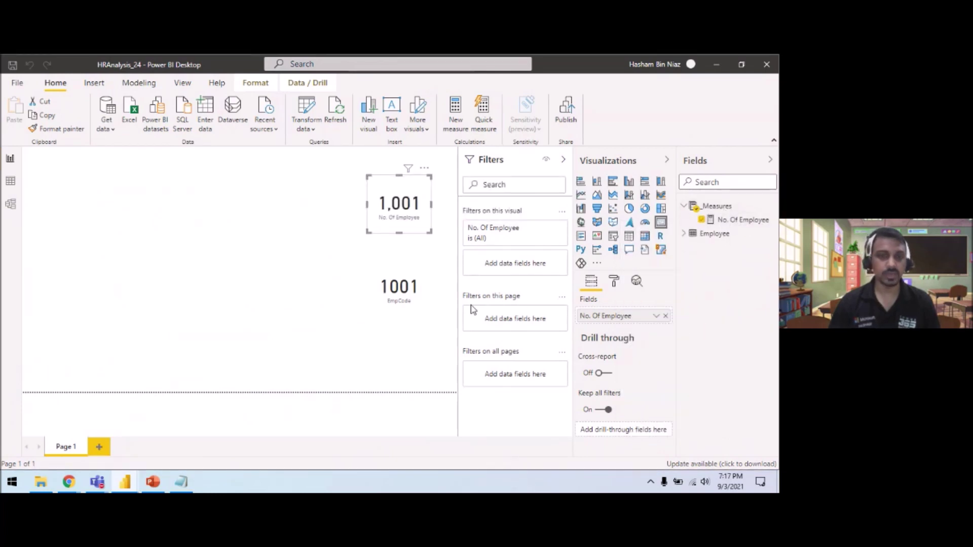
click(297, 271)
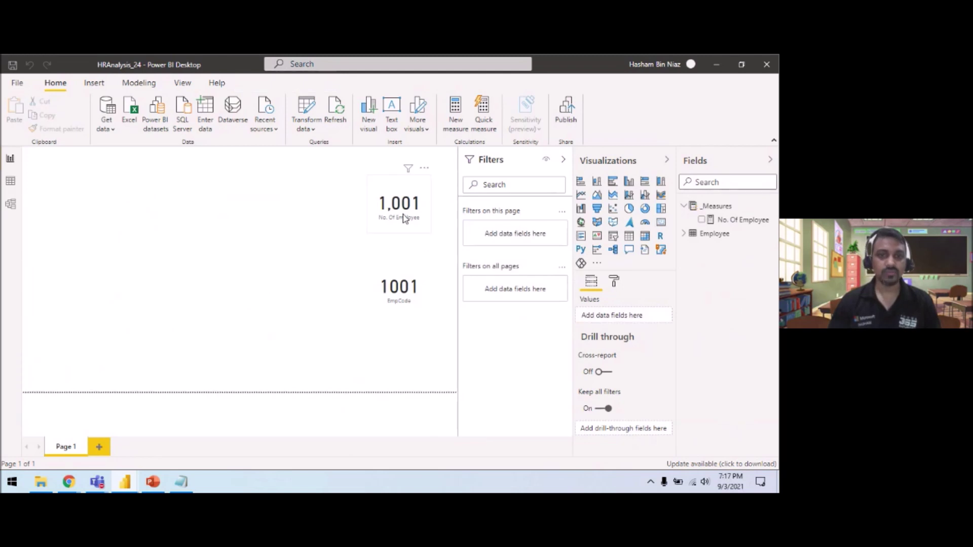
click(403, 222)
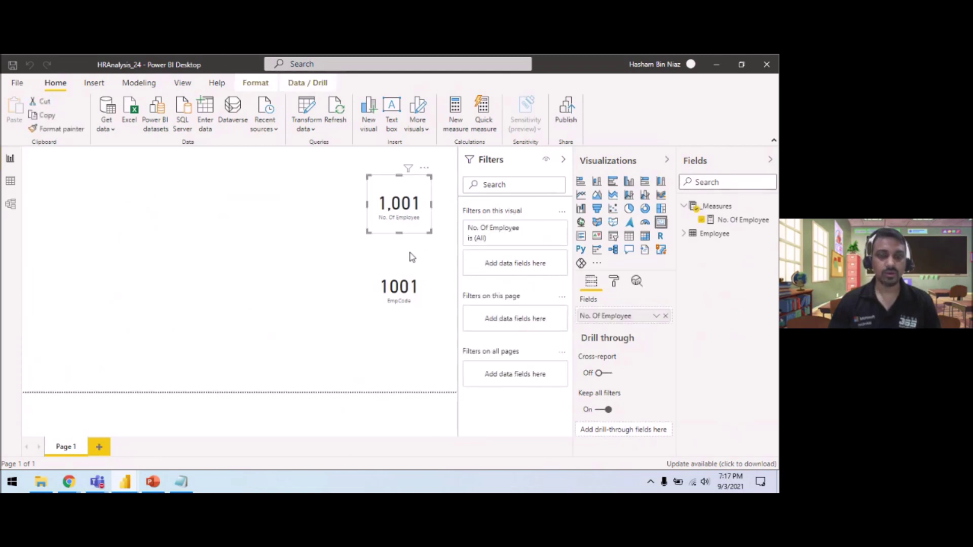
Switch to PowerPoint, review the three exercises on the Session Objectives & Agenda slide in full screen, and return to Power BI
click(153, 482)
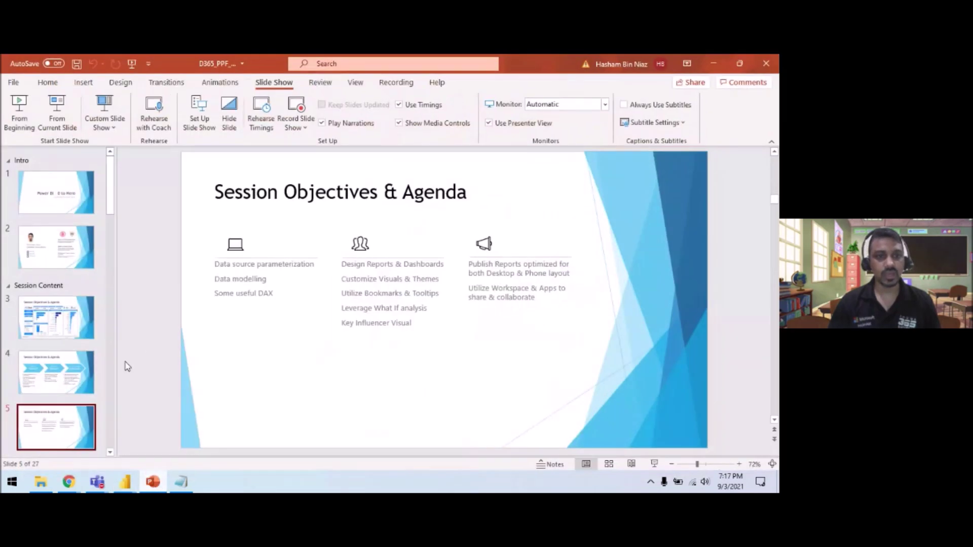
key(Up)
click(76, 121)
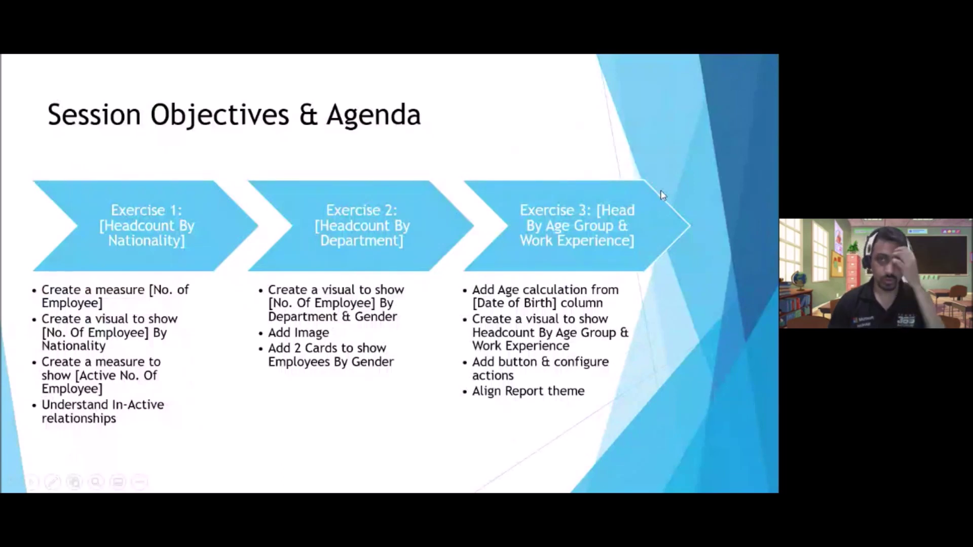
key(Escape)
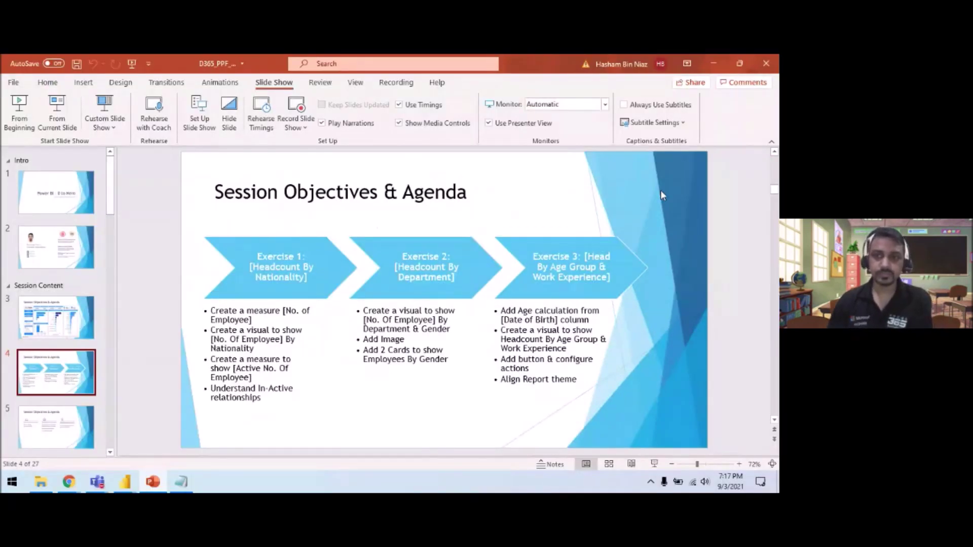
click(712, 64)
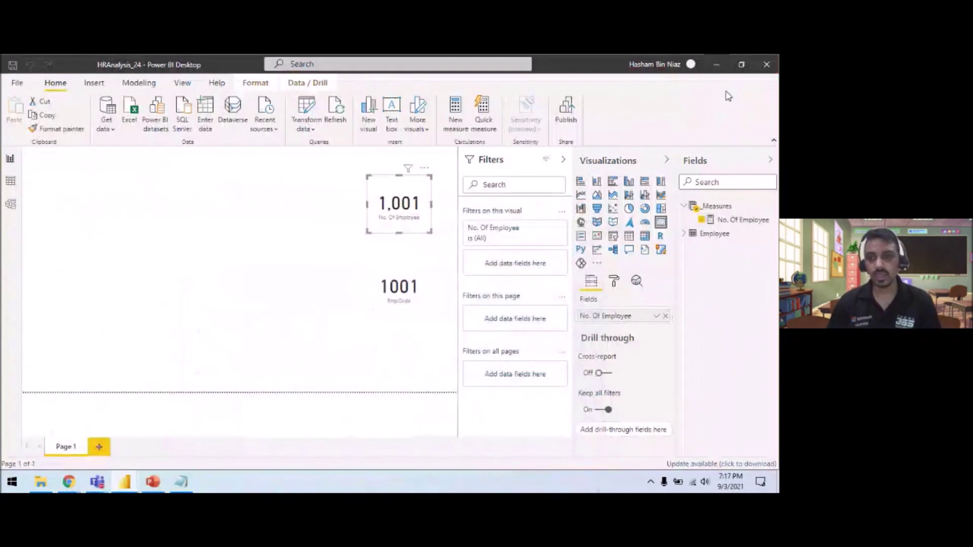
Delete the EmpCode card and move the No. Of Employee card to the upper left part of the report page
click(427, 287)
key(Delete)
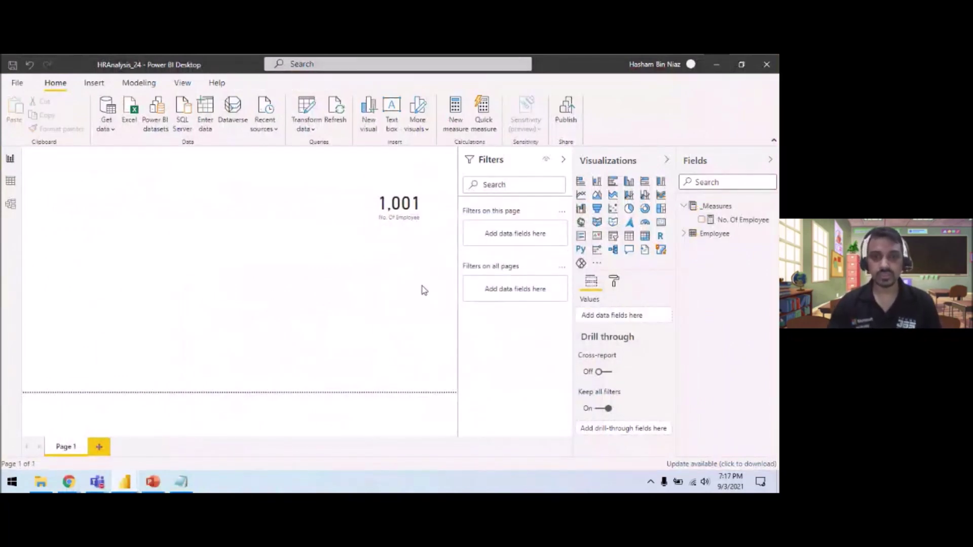
click(407, 224)
drag(408, 224, 172, 209)
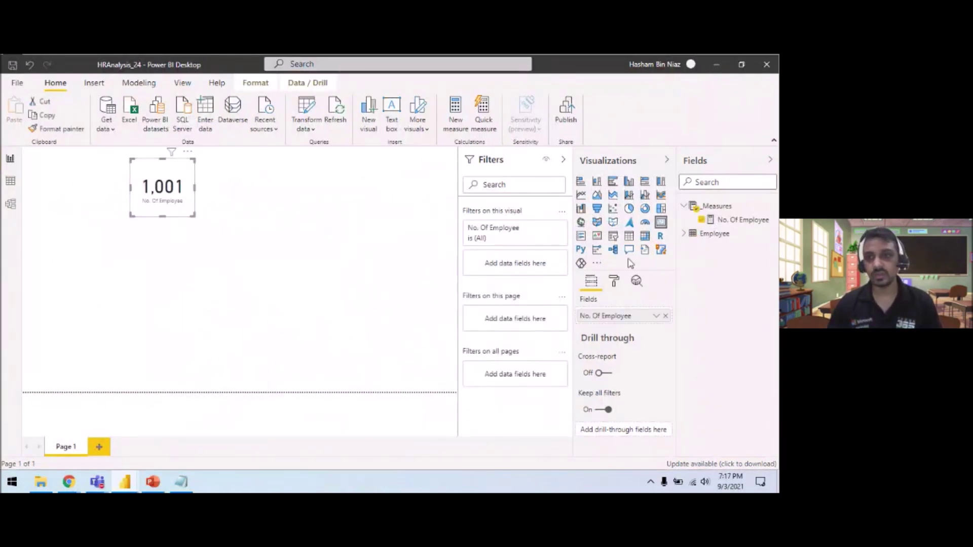
Create a column chart of No. Of Employee with Nationality on the axis and enlarge it beside the card
drag(734, 220, 383, 226)
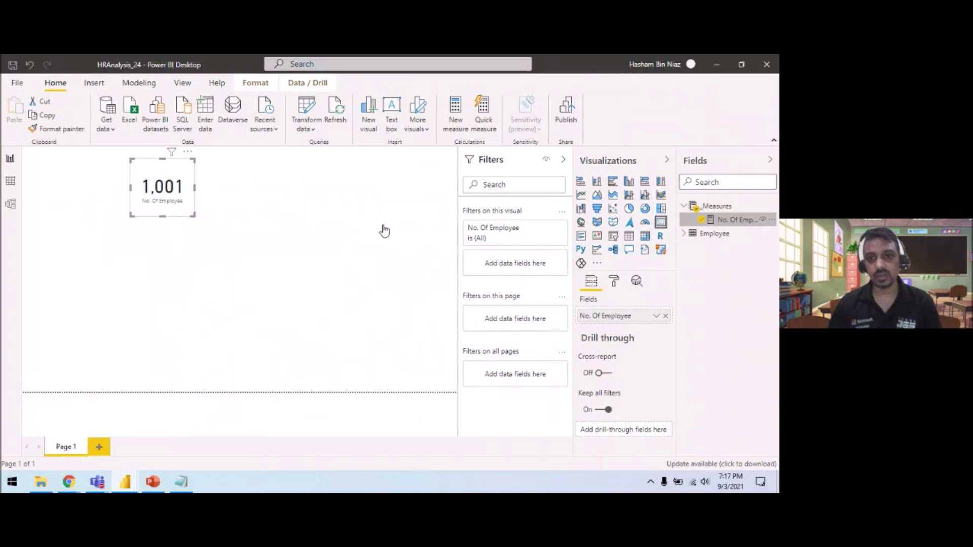
click(684, 234)
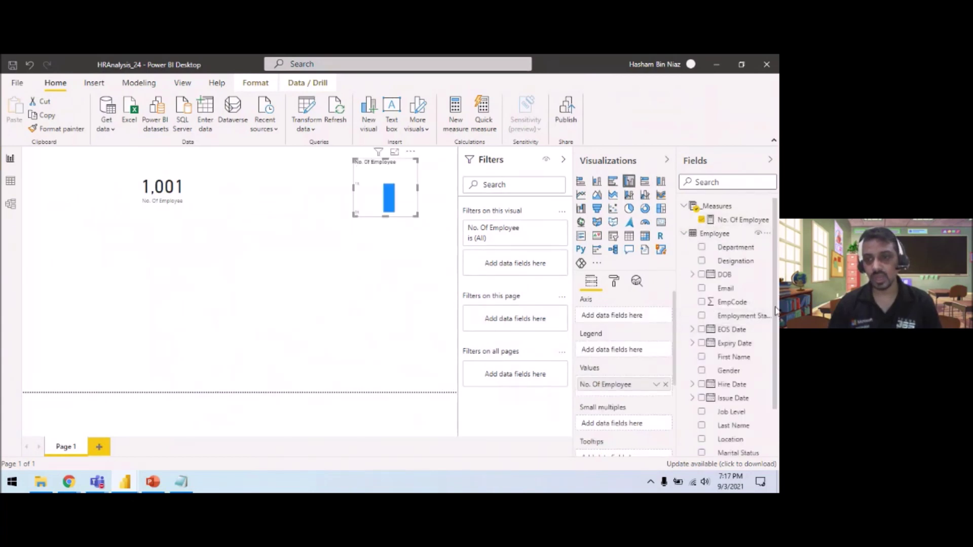
scroll(775, 310, down, 3)
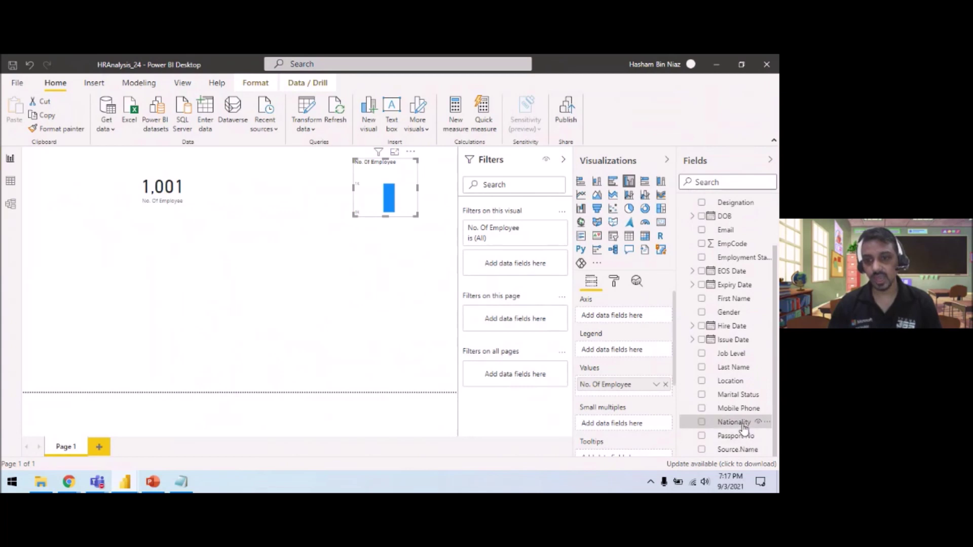
drag(743, 427, 626, 317)
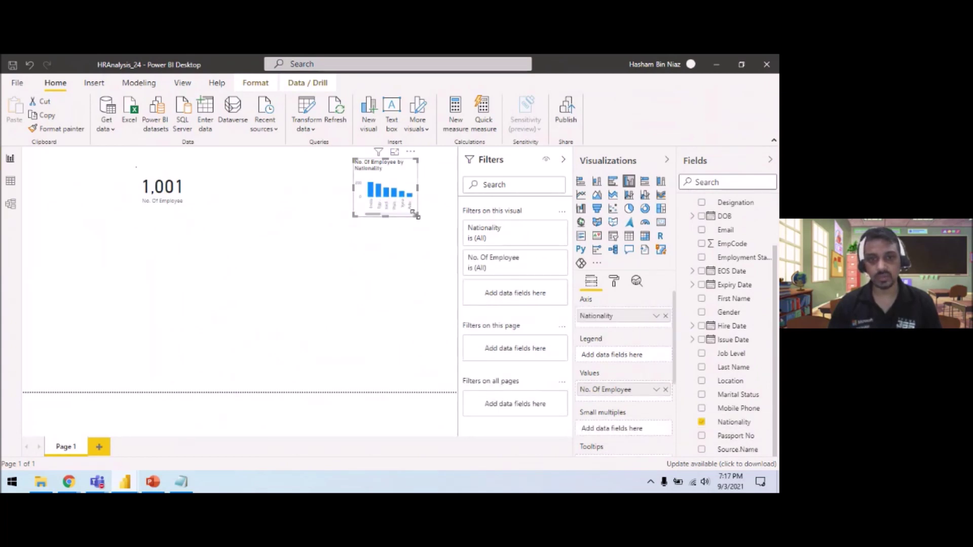
drag(414, 215, 456, 349)
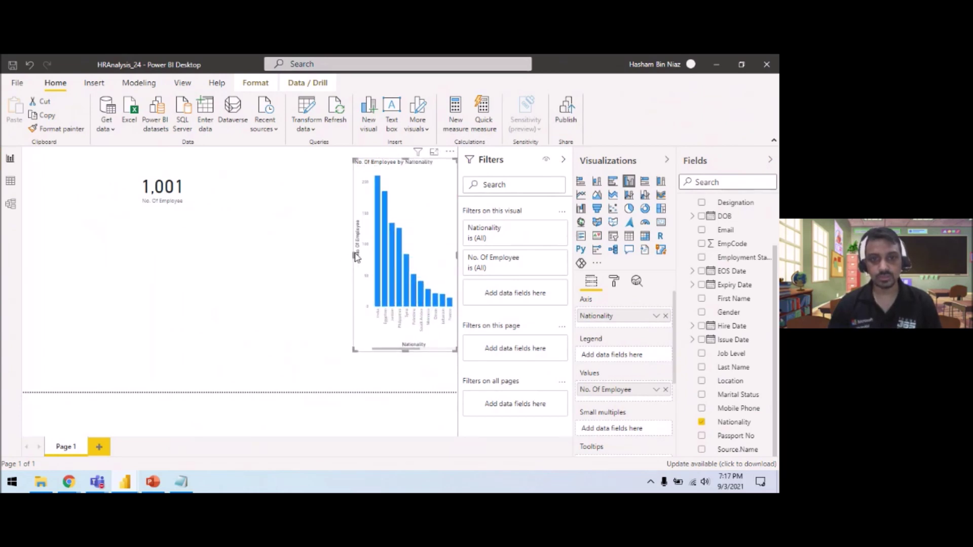
drag(353, 254, 215, 255)
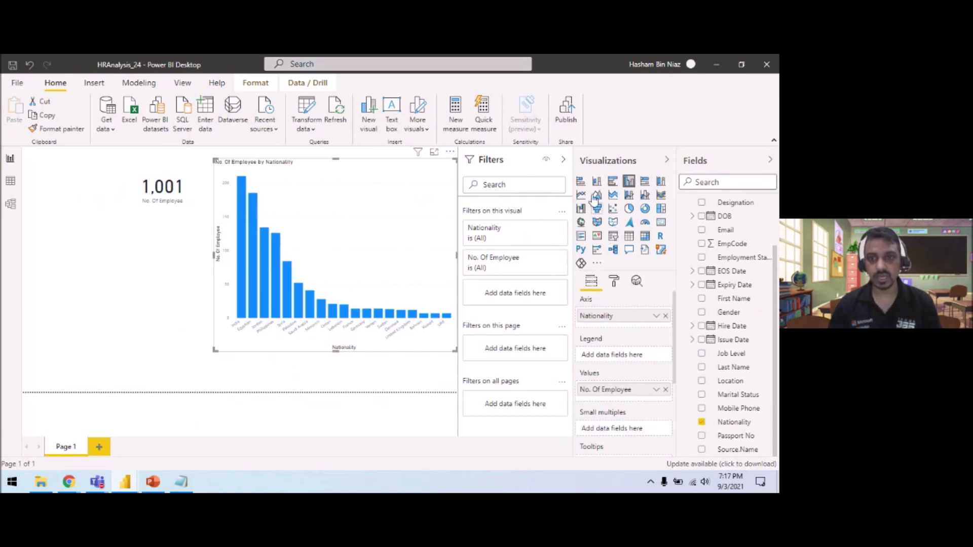
Change the nationality chart to a clustered bar chart, move it slightly down, narrow it from its left edge and inspect its bars
click(612, 181)
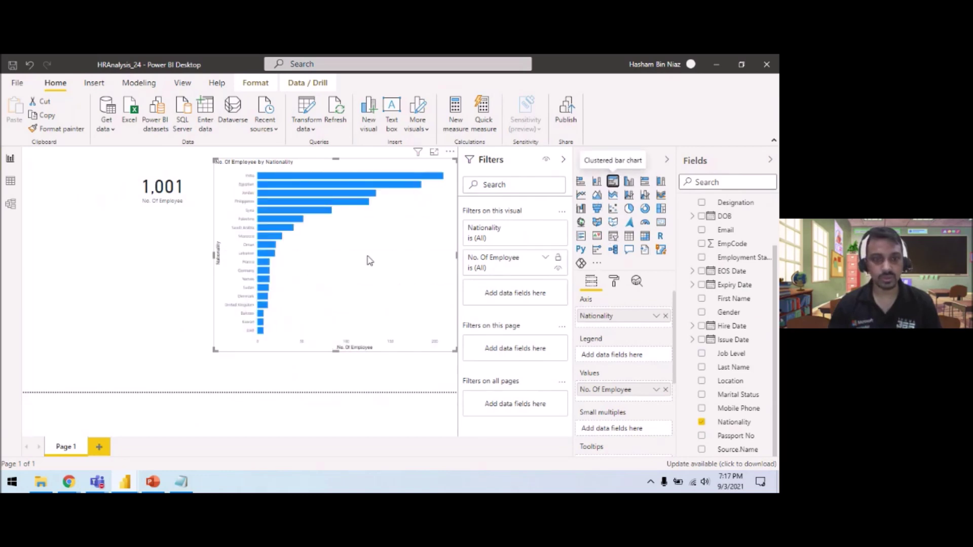
drag(331, 261, 334, 291)
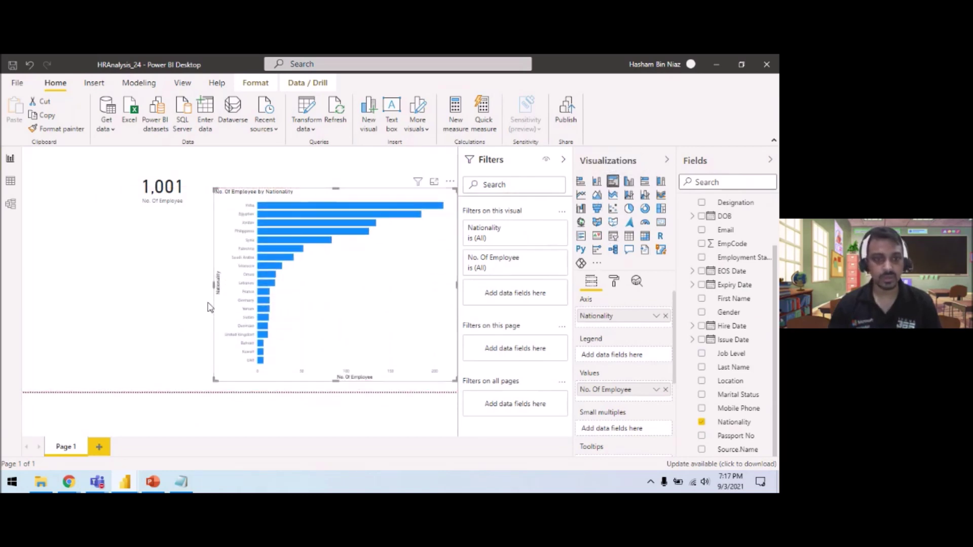
drag(214, 285, 242, 289)
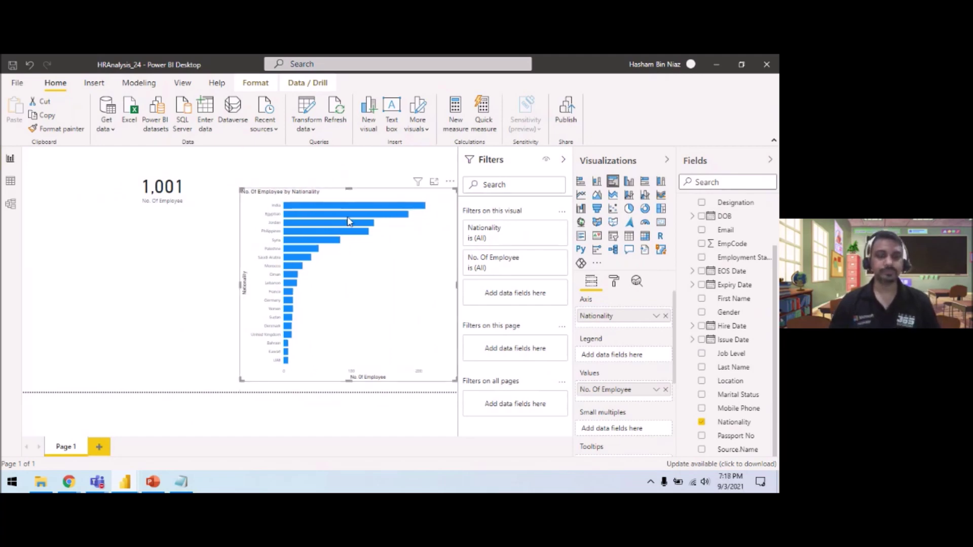
mouse_move(343, 219)
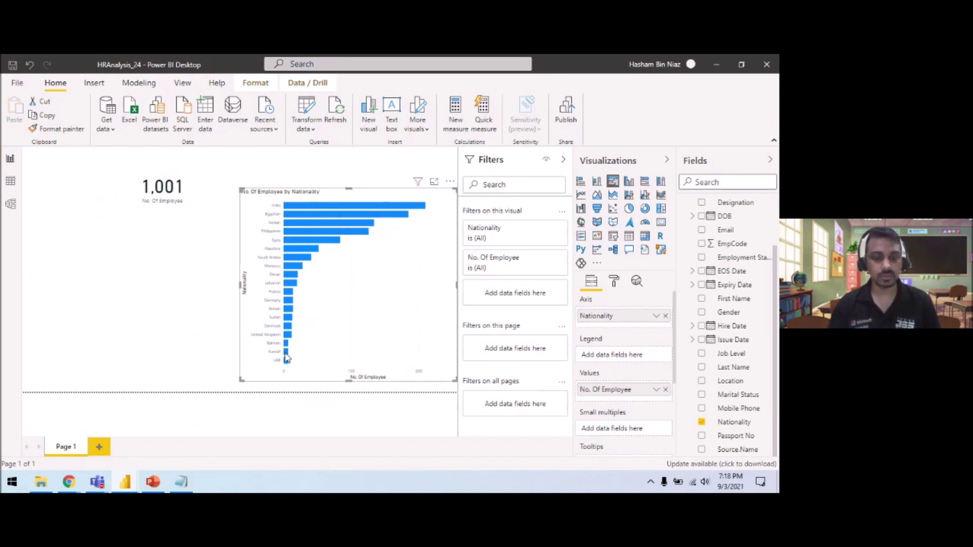
mouse_move(287, 361)
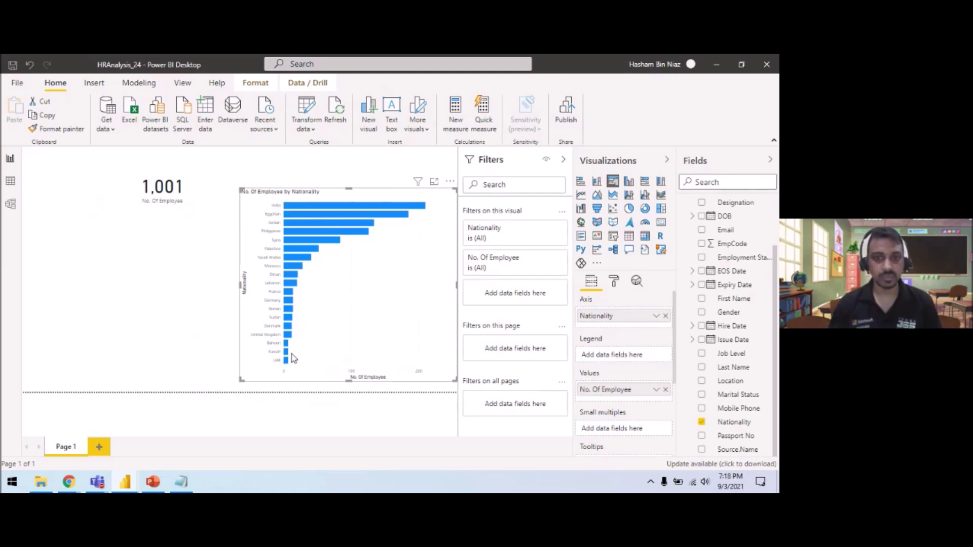
Start customizing the current report theme and name it HR
click(146, 229)
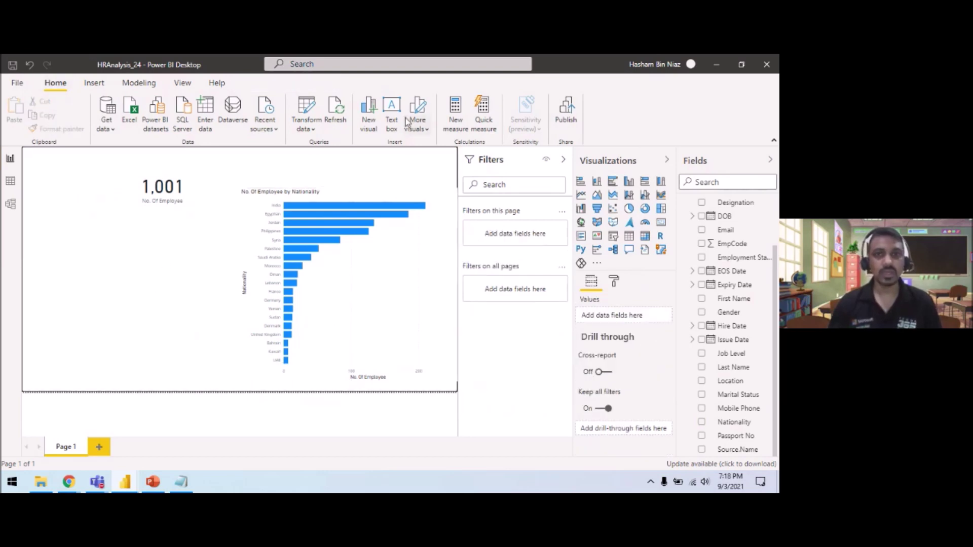
click(183, 83)
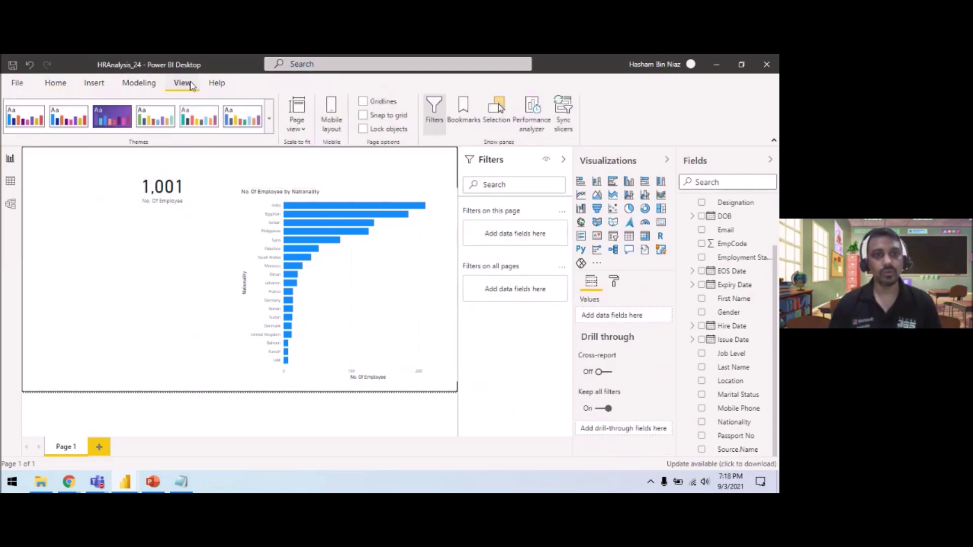
click(270, 118)
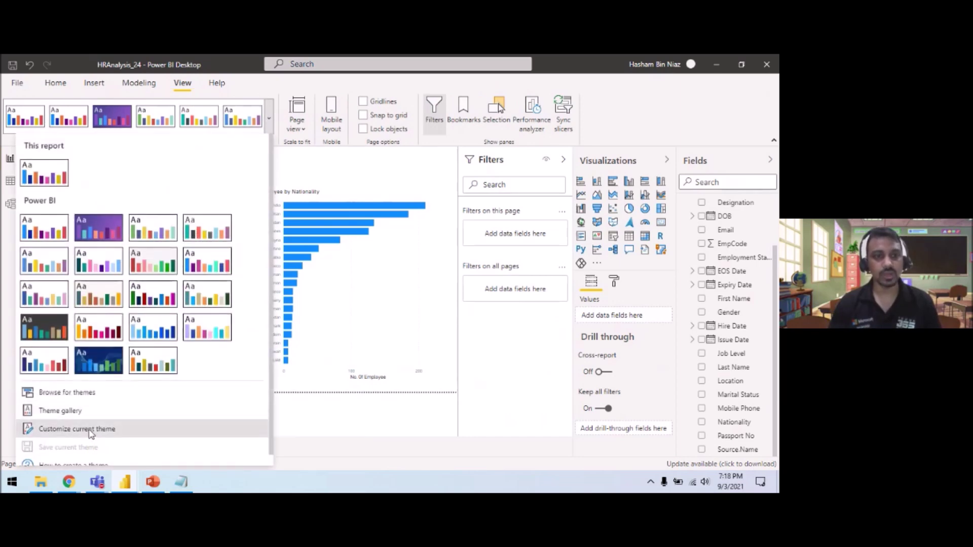
click(101, 431)
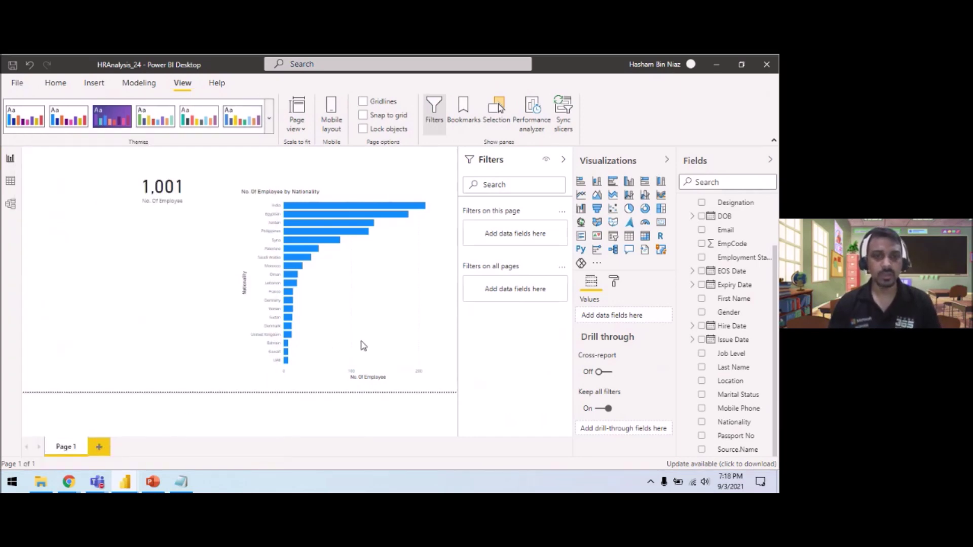
click(437, 136)
text(HR)
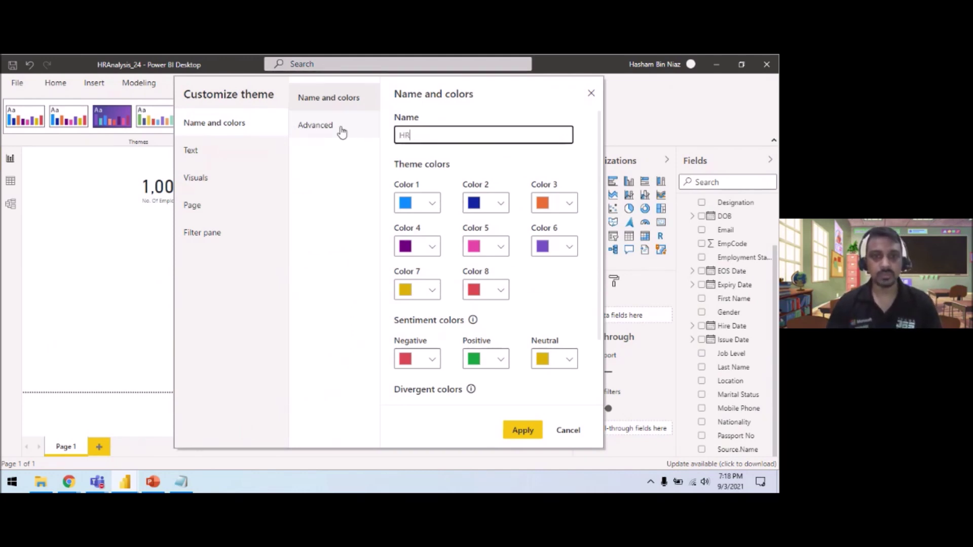
Set the theme's second-level elements to the first-level colour #252423
click(341, 130)
click(433, 183)
click(416, 351)
click(526, 182)
click(432, 221)
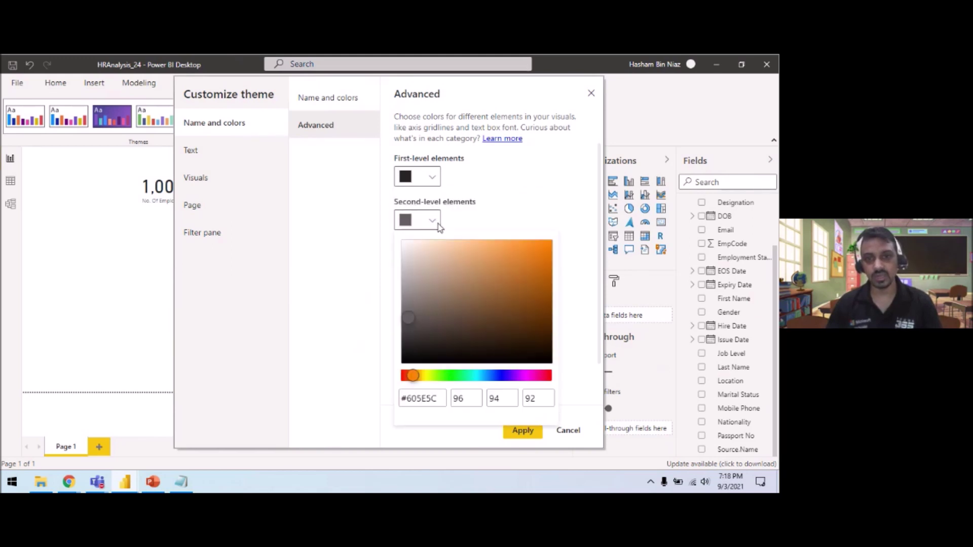
click(438, 400)
text(#252423)
click(524, 195)
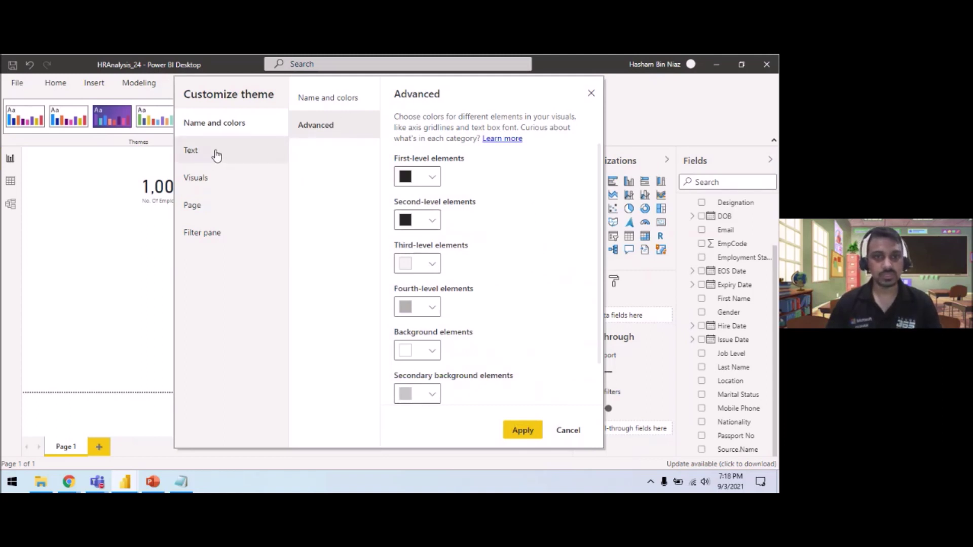
Set the theme's general text font size to 14 pt and its title font size to 16 pt
click(216, 155)
double_click(414, 207)
text(14)
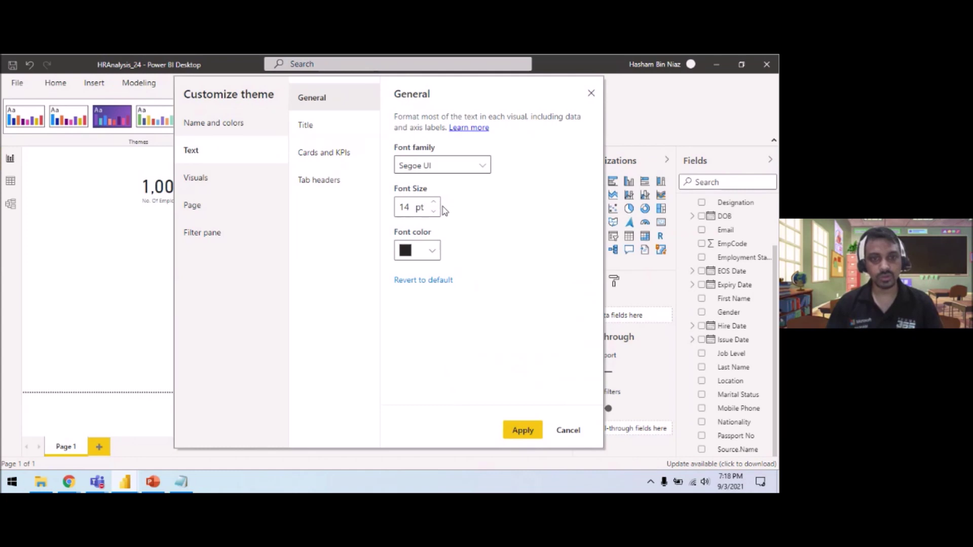
click(332, 130)
drag(408, 198, 388, 200)
text(16)
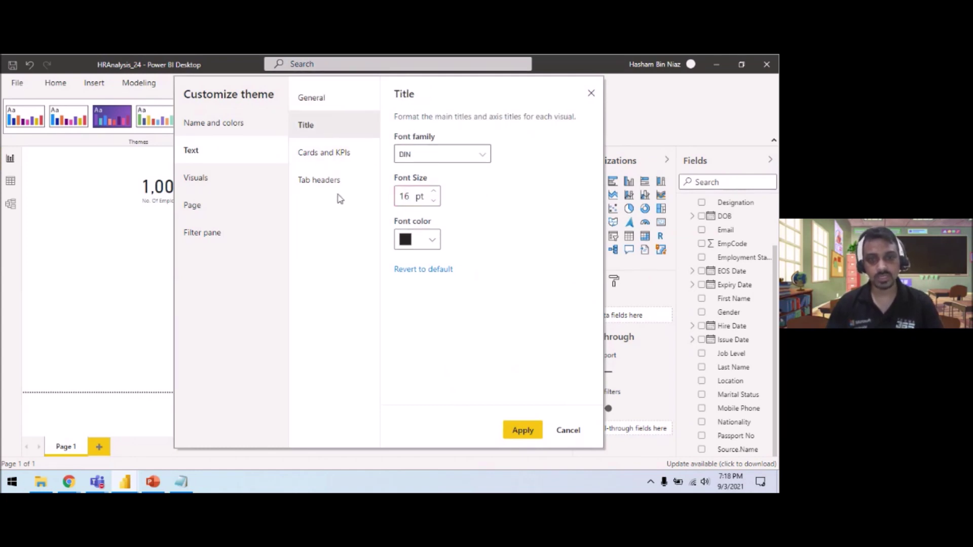
Reduce the theme's font size for cards and KPIs and check the tab header text settings
click(337, 153)
drag(408, 197, 384, 201)
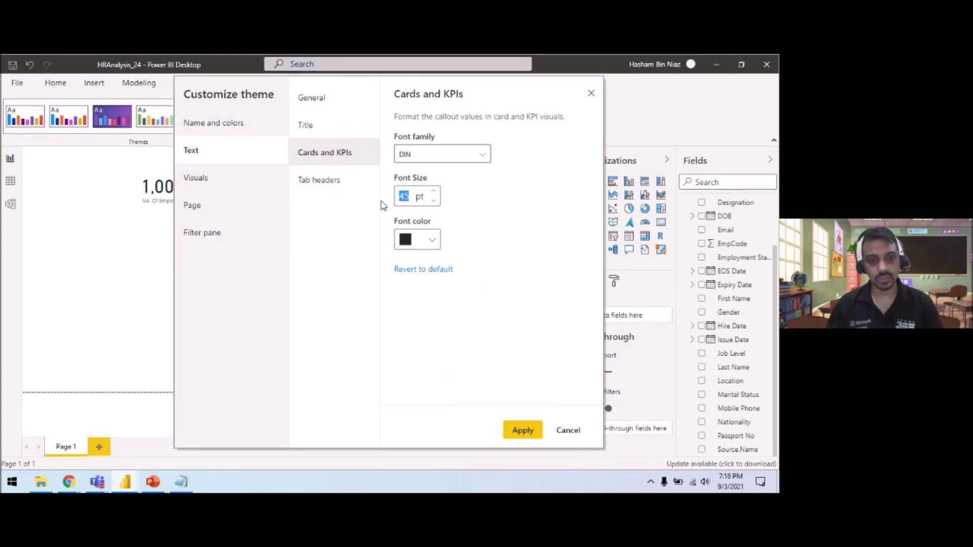
click(312, 183)
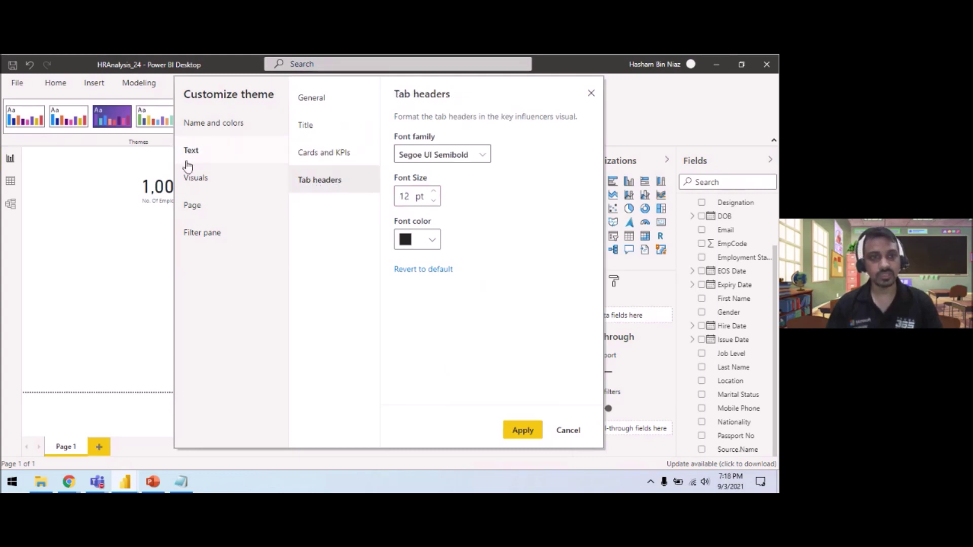
Enable the border for visuals in the theme and set its corner radius to 10
click(205, 180)
click(325, 126)
click(408, 133)
click(400, 221)
text(10)
Review the theme's header, tooltip, page, filter pane, colour and text settings, and apply the customized theme
click(332, 154)
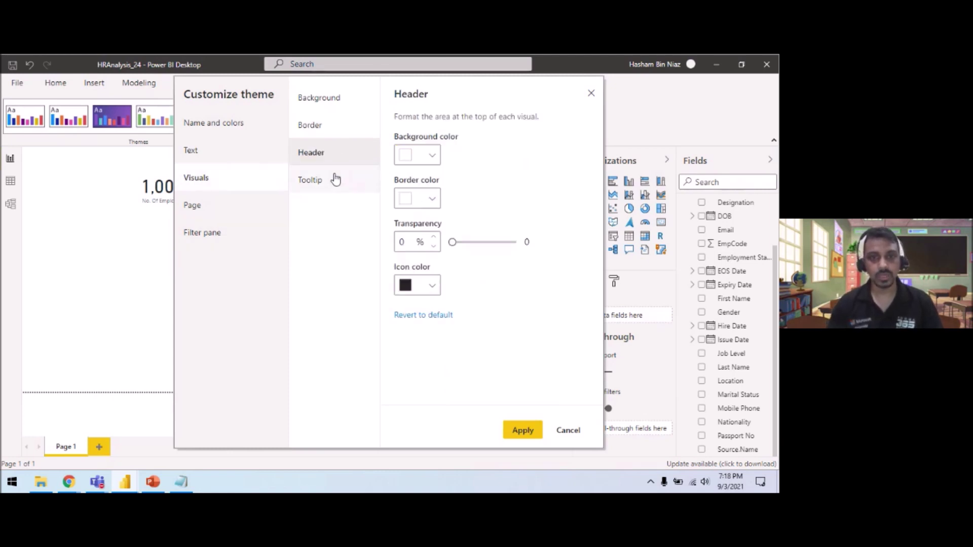
click(314, 185)
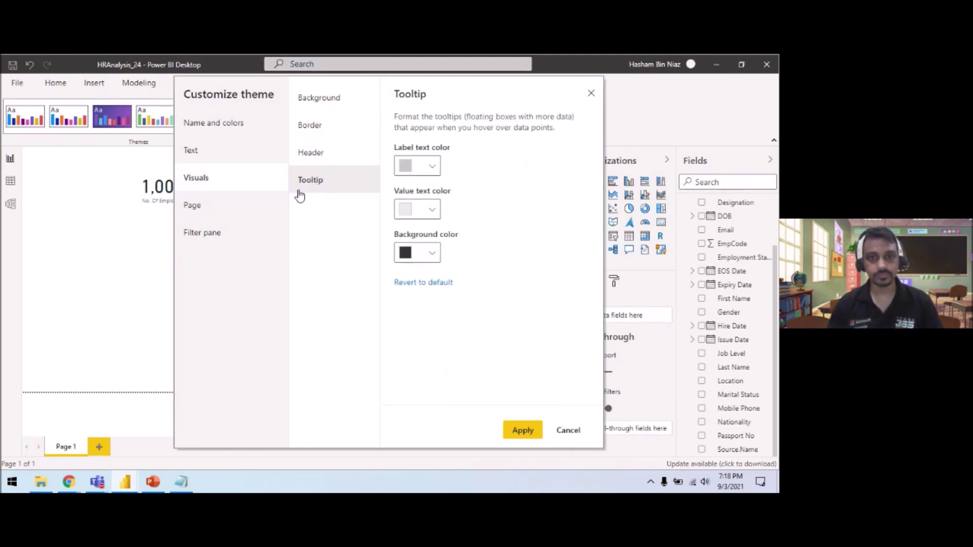
click(216, 214)
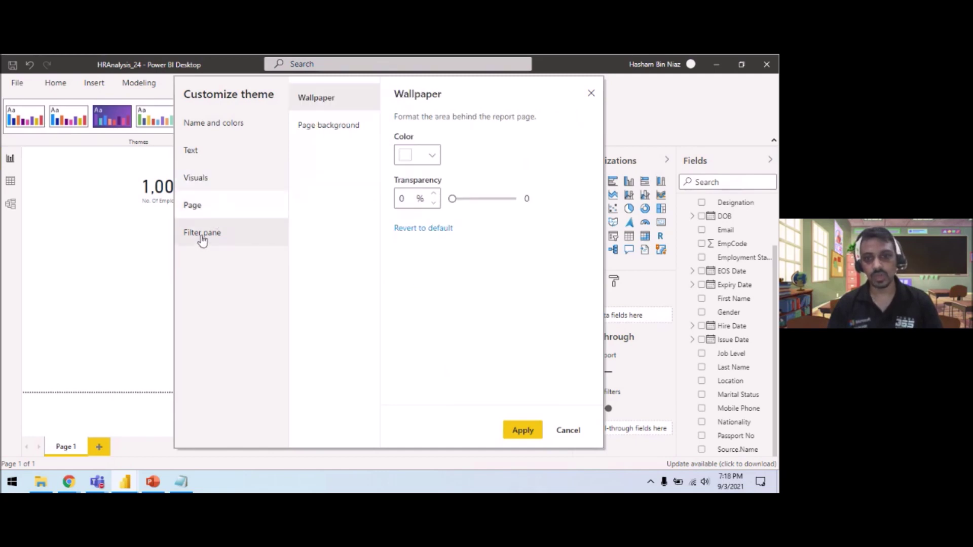
click(202, 240)
click(210, 148)
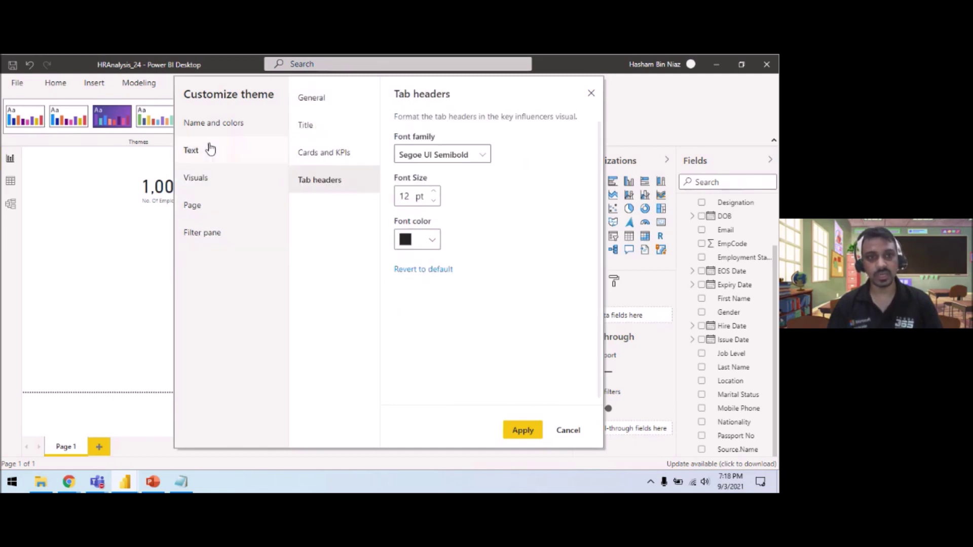
click(222, 123)
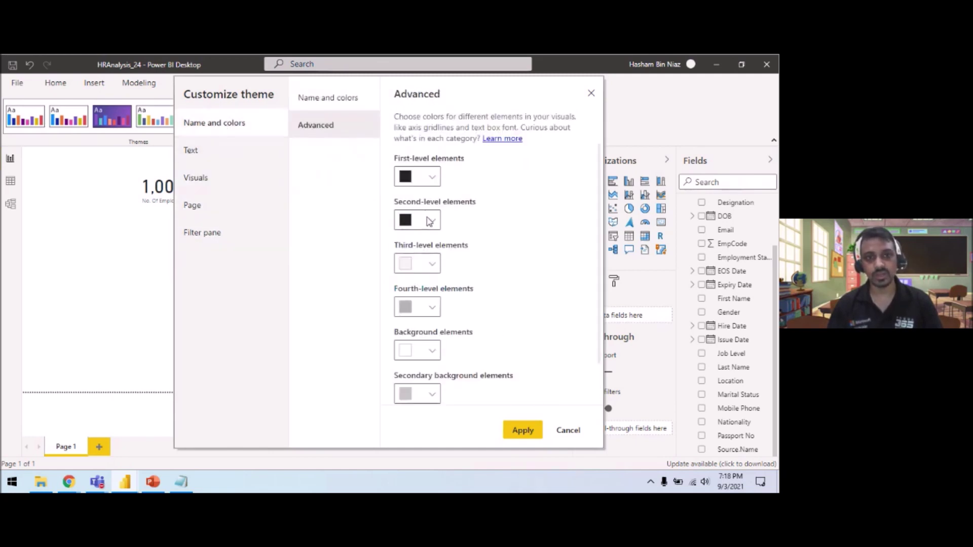
click(214, 151)
click(328, 107)
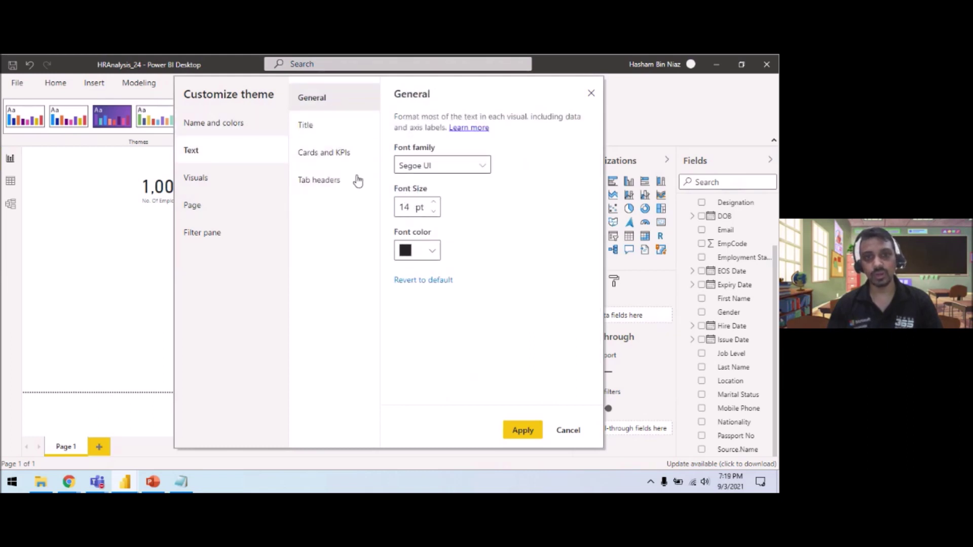
click(319, 126)
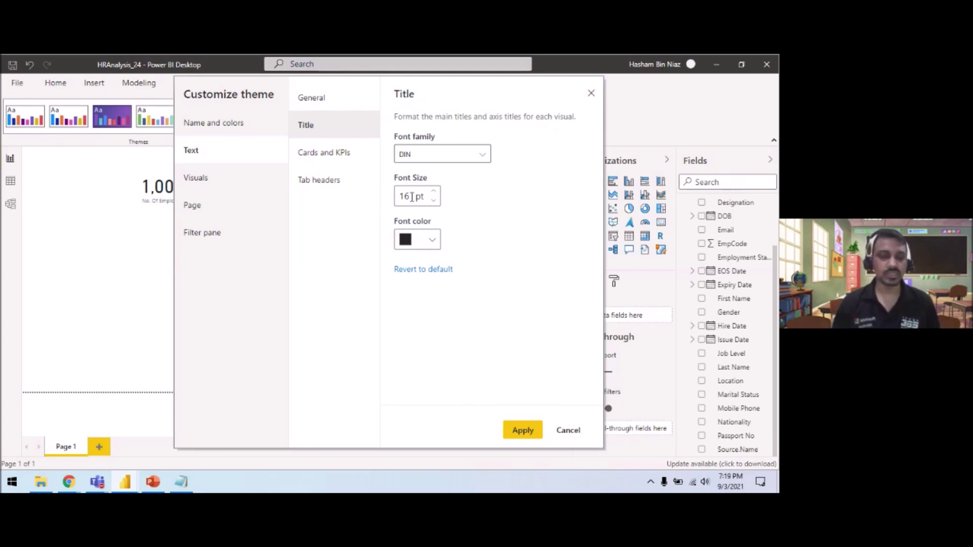
click(524, 432)
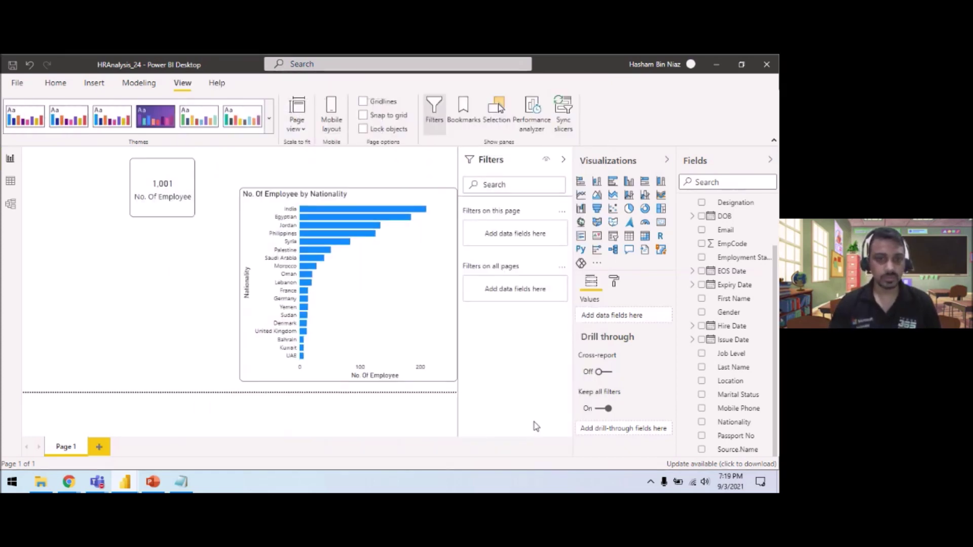
Move the nationality bar chart slightly up and collapse the Filters pane to enlarge the report page
drag(419, 317, 419, 299)
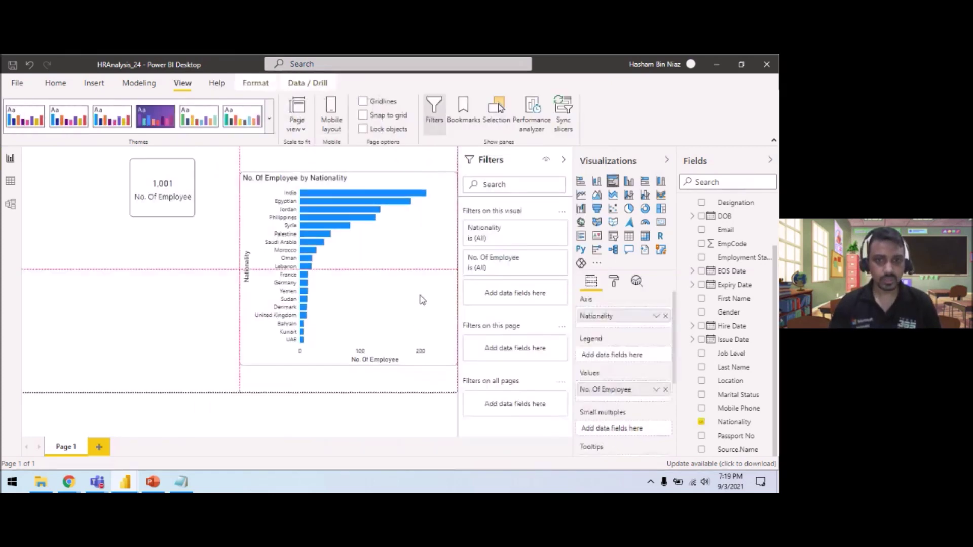
click(564, 160)
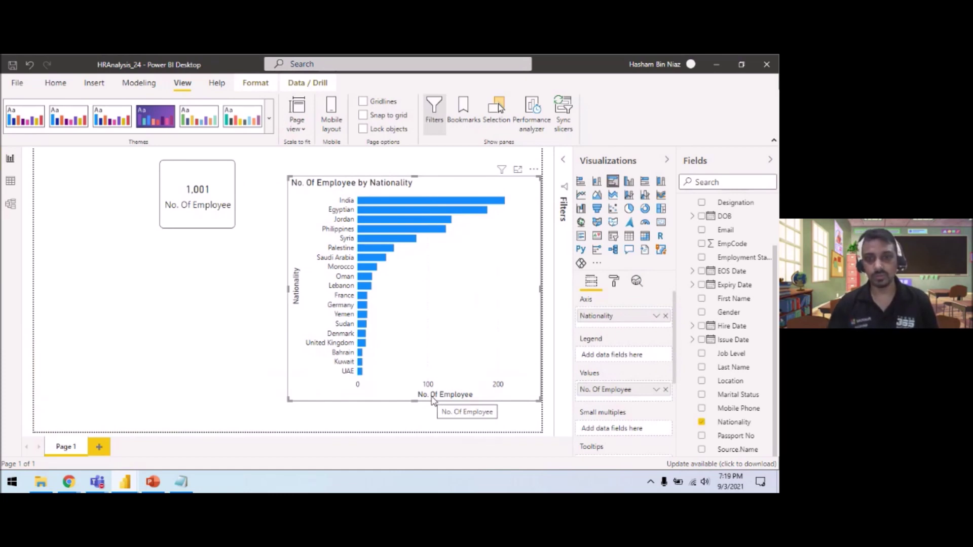
Examine the Y axis formatting options of the nationality bar chart, including category width, maximum size and inner padding
click(615, 283)
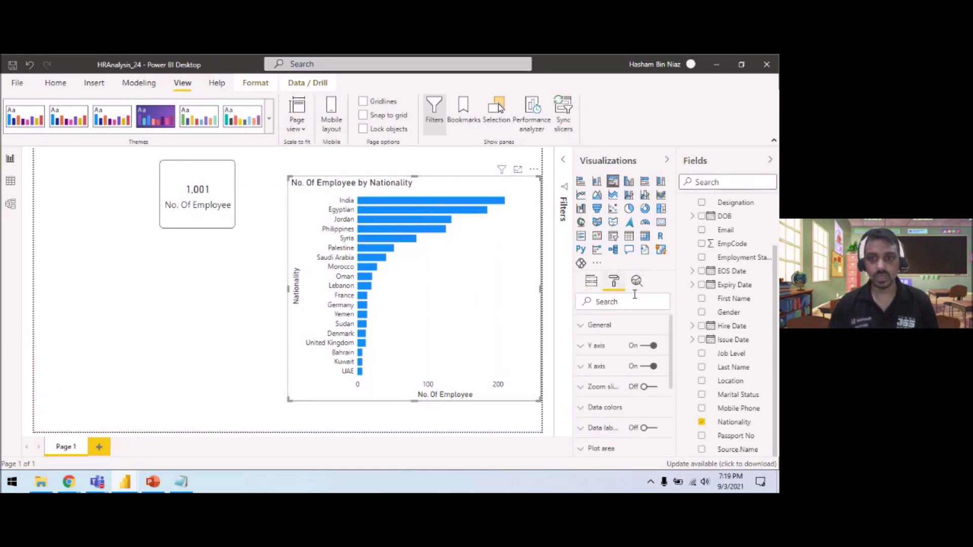
click(596, 345)
scroll(672, 339, down, 1)
drag(671, 338, 675, 365)
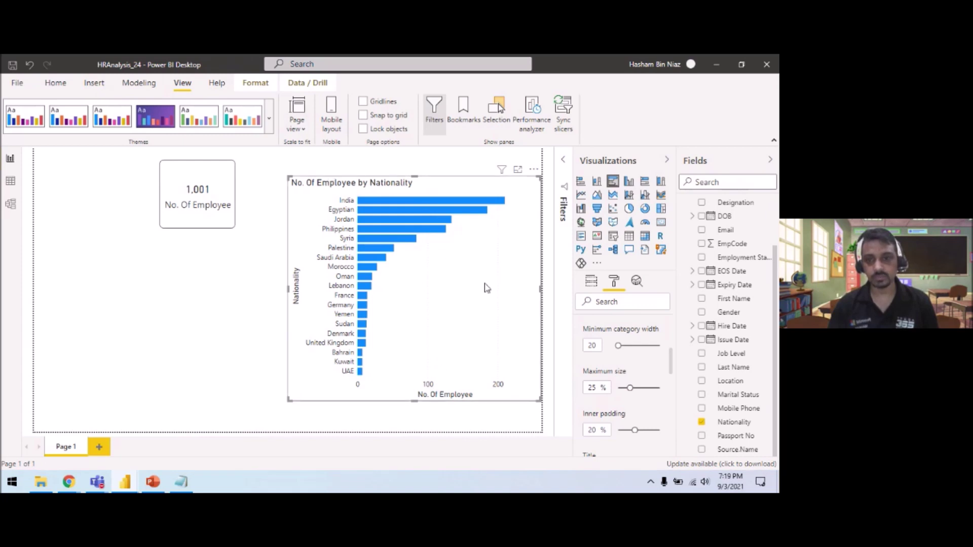
scroll(669, 377, up, 5)
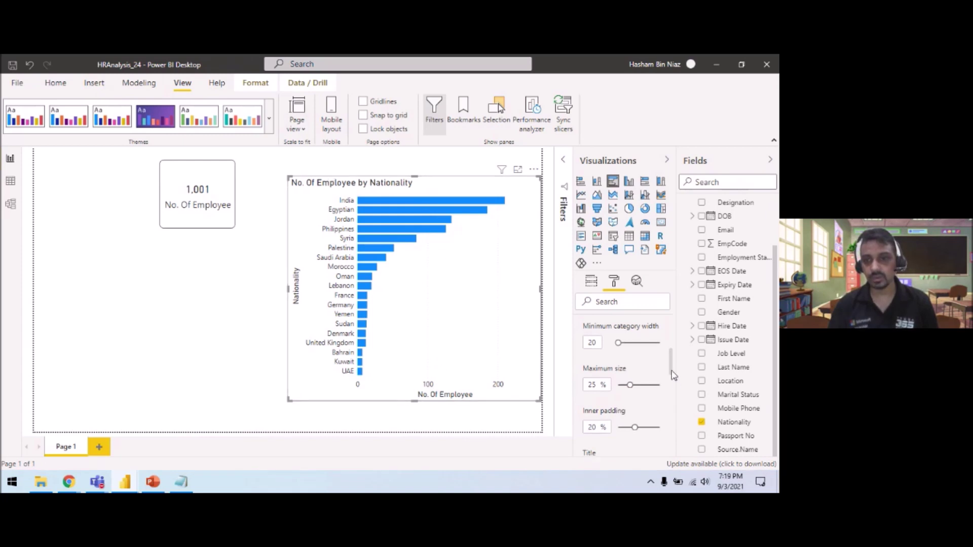
click(611, 363)
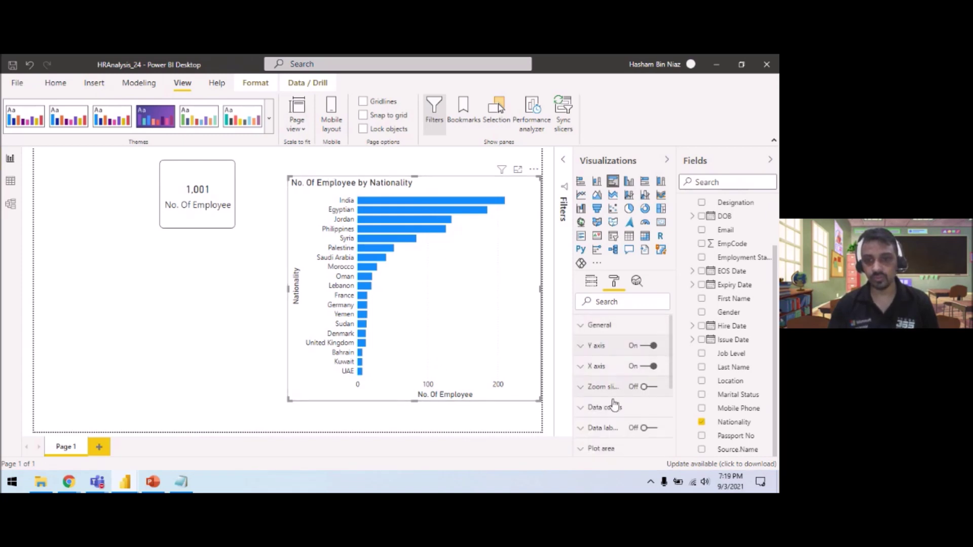
Change the nationality chart's title text to "Top 10 Nationality By Headcount"
scroll(670, 377, down, 2)
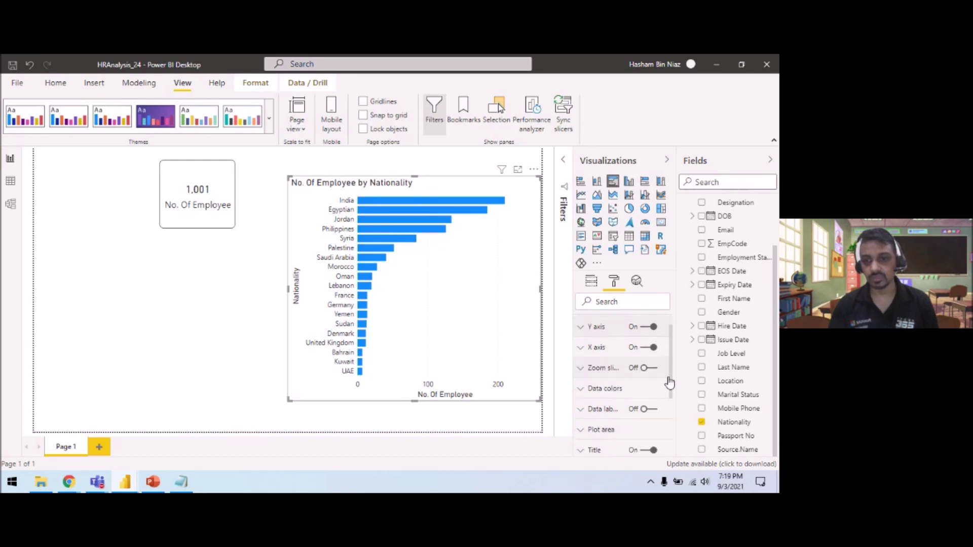
click(600, 401)
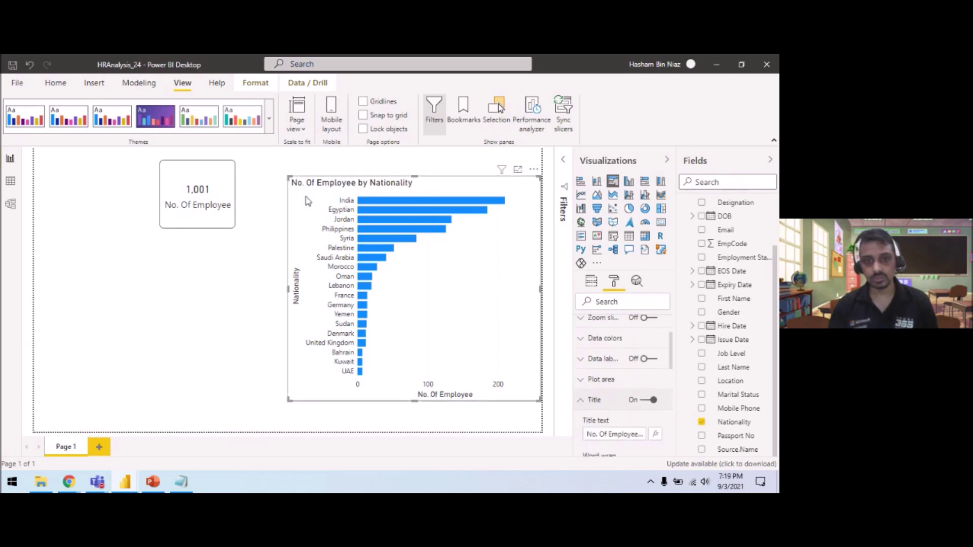
click(585, 436)
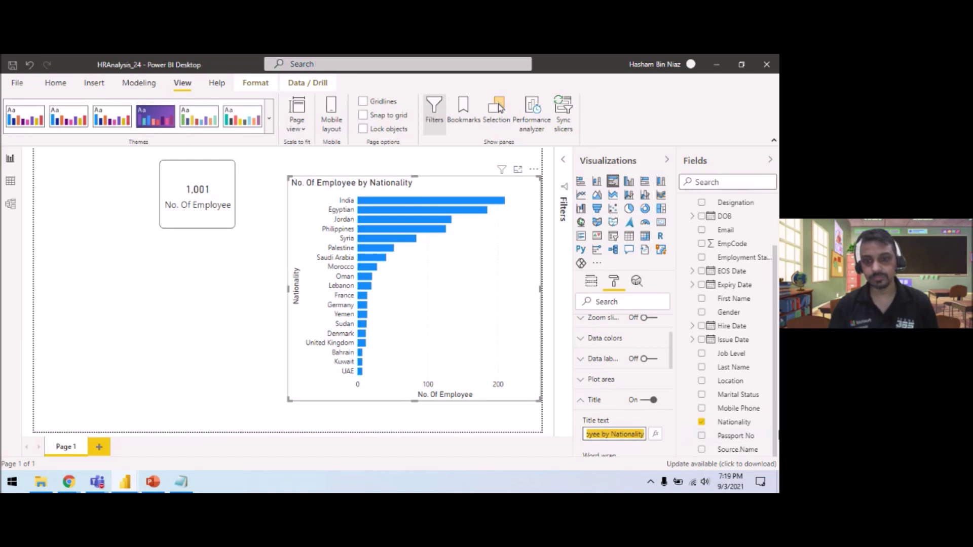
text(Top)
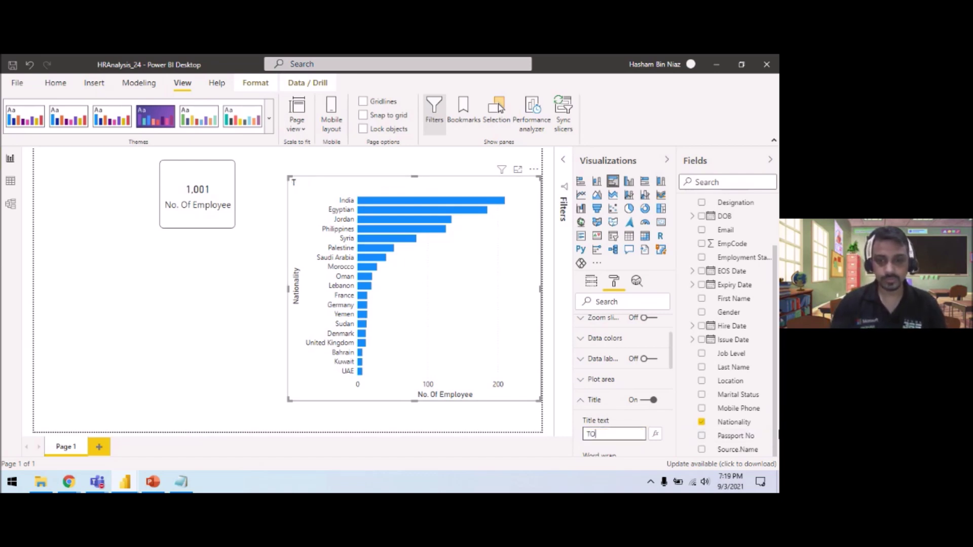
text( 10 Na)
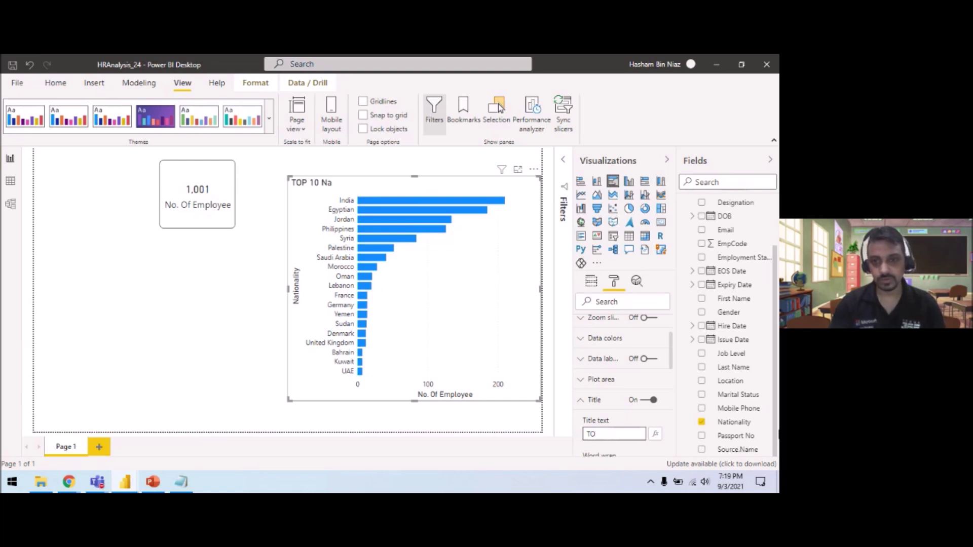
key(BackSpace)
text(op 10 Nationality)
text( By Headco)
text(unt)
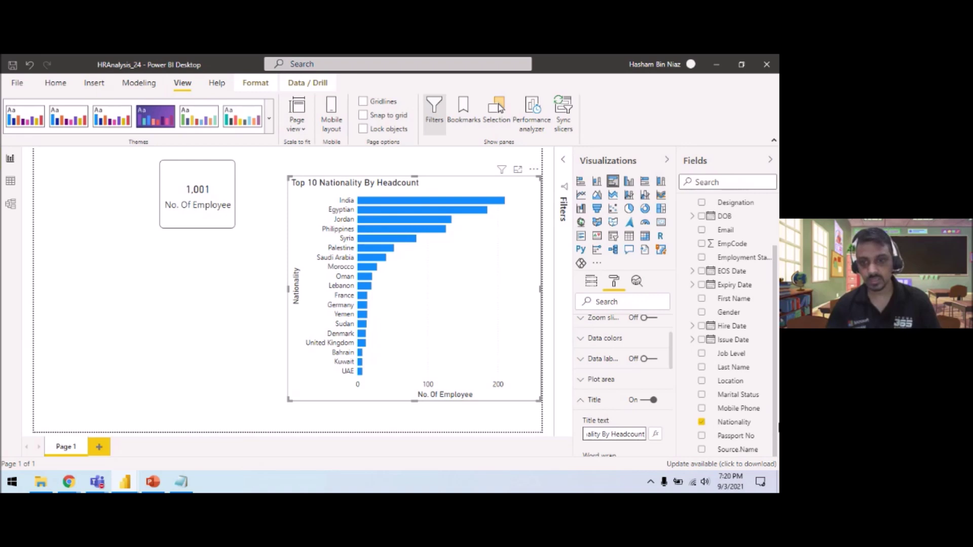
Centre the nationality chart's title and give it a white font on a blue background
scroll(672, 360, down, 5)
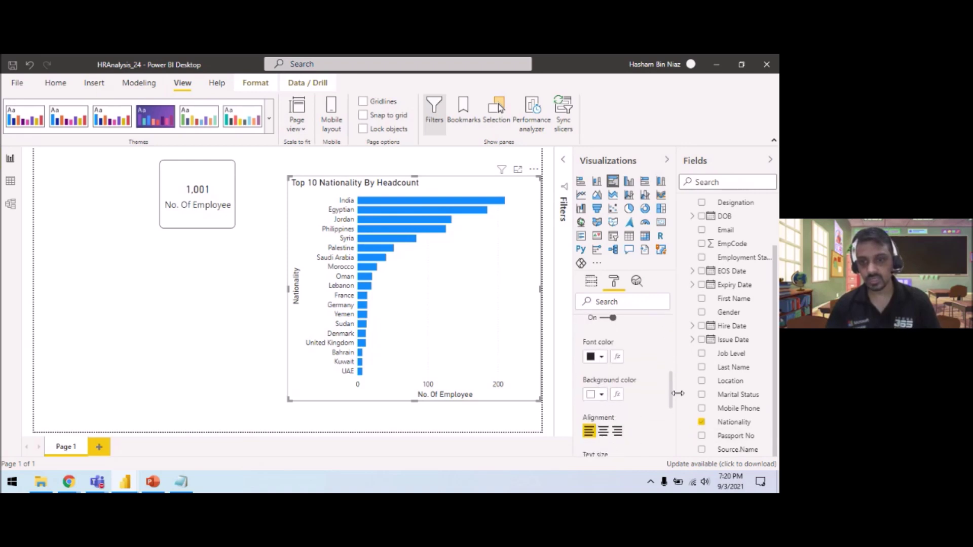
click(603, 430)
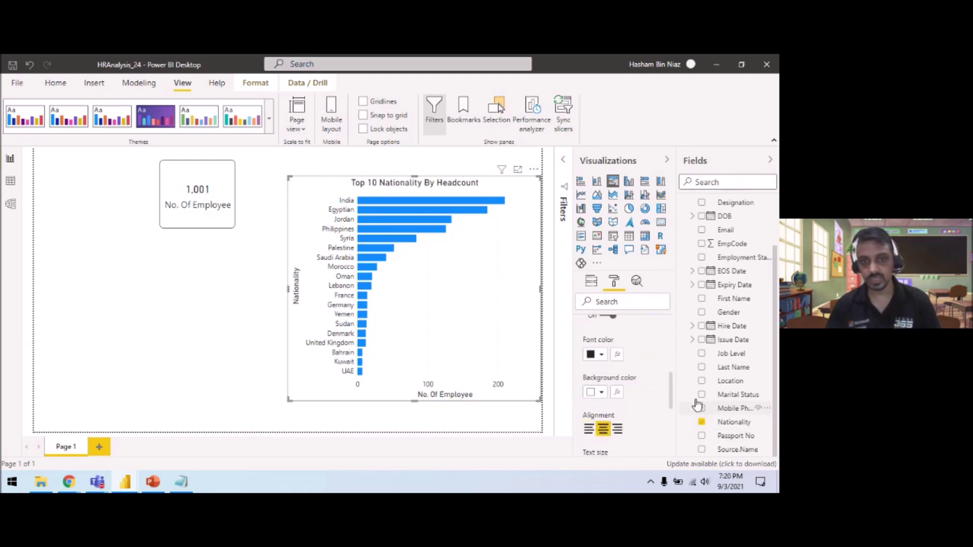
scroll(671, 405, up, 1)
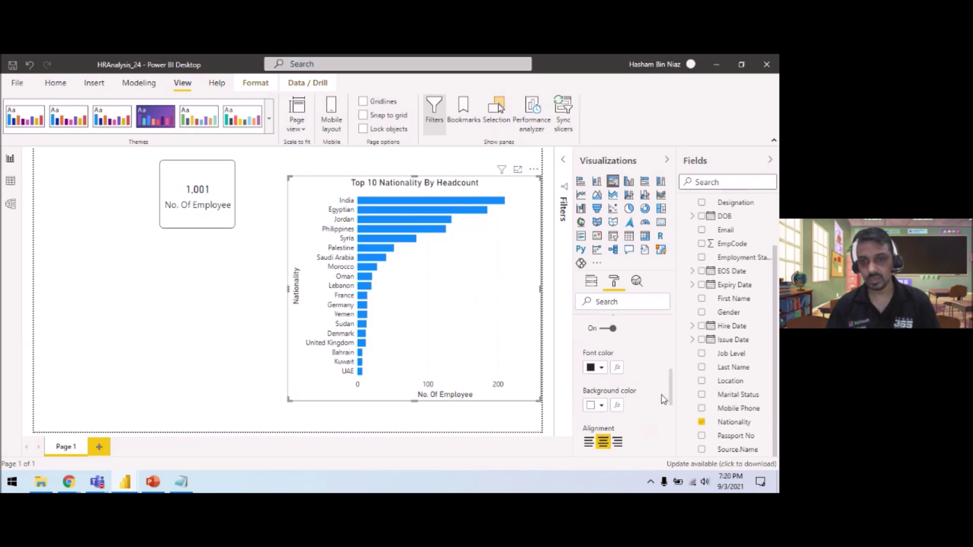
click(599, 368)
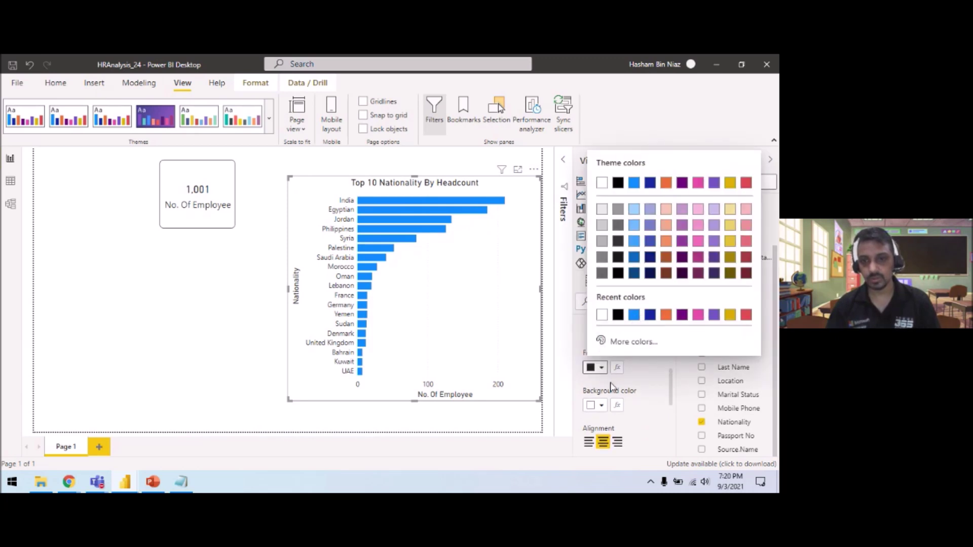
click(602, 316)
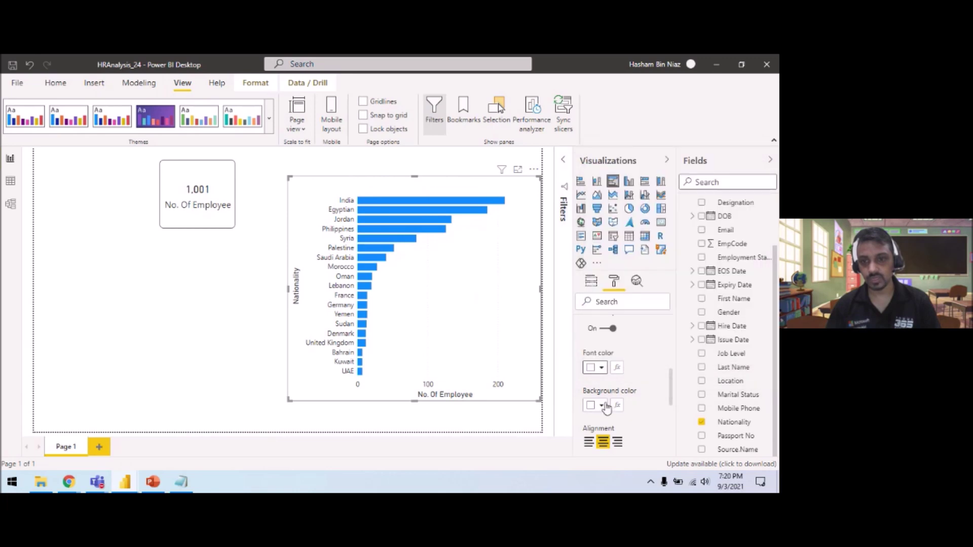
click(601, 405)
click(632, 325)
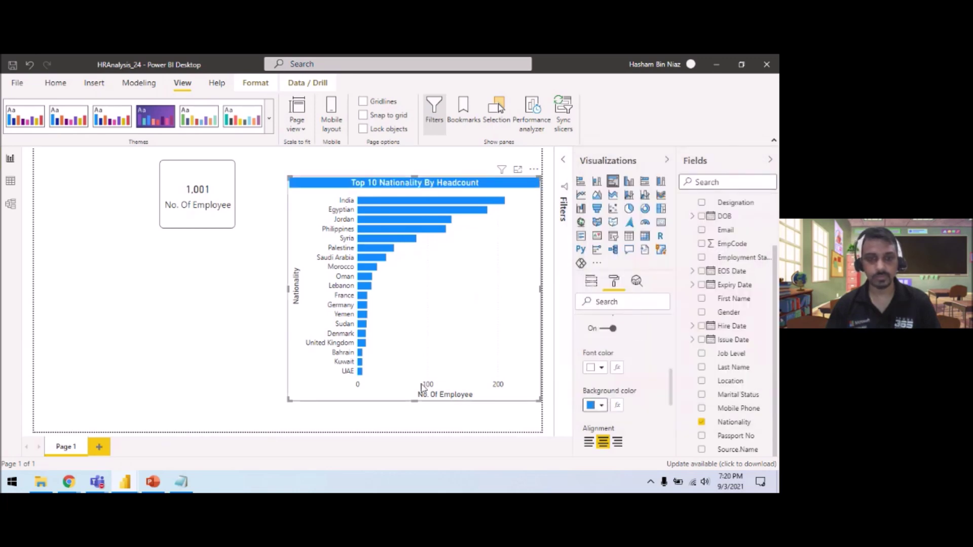
click(350, 419)
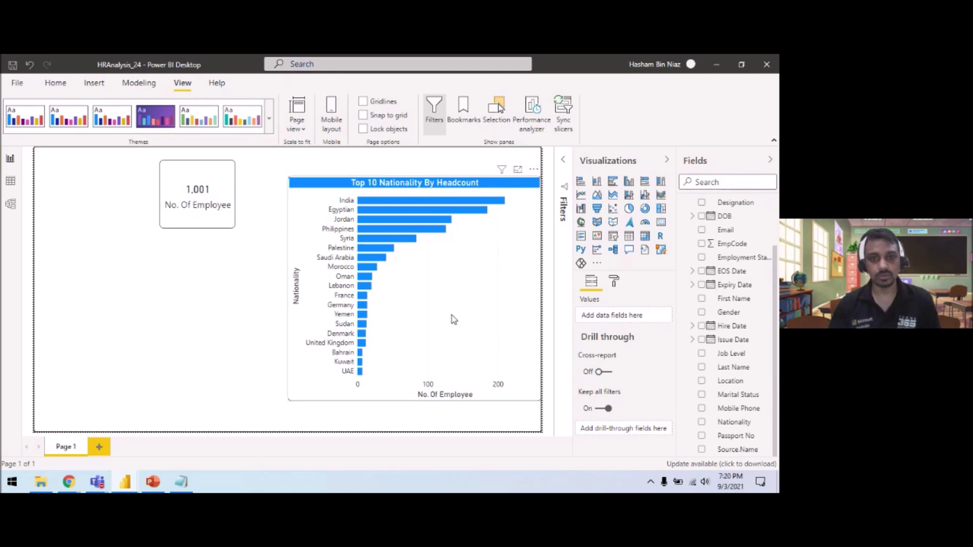
Turn off the Y axis title of the nationality bar chart
click(456, 395)
click(614, 281)
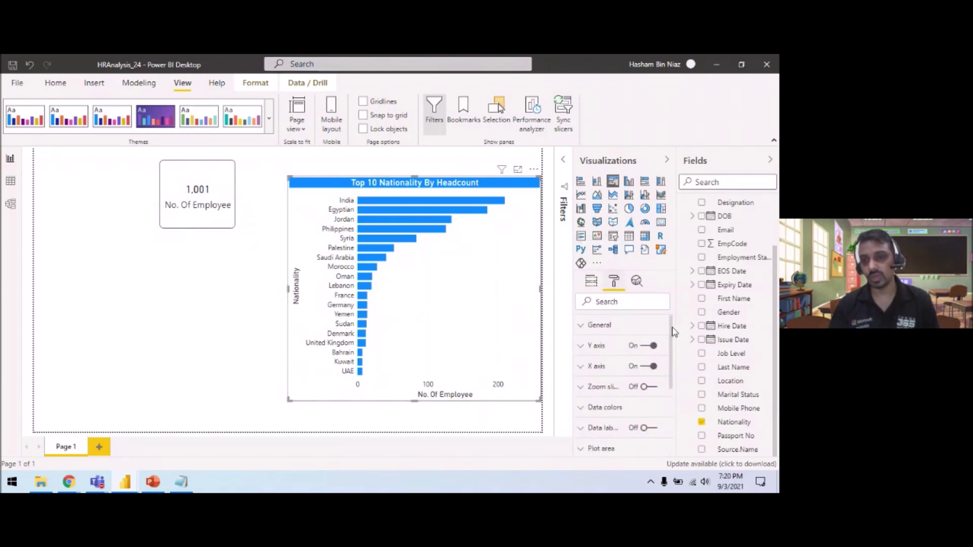
click(602, 347)
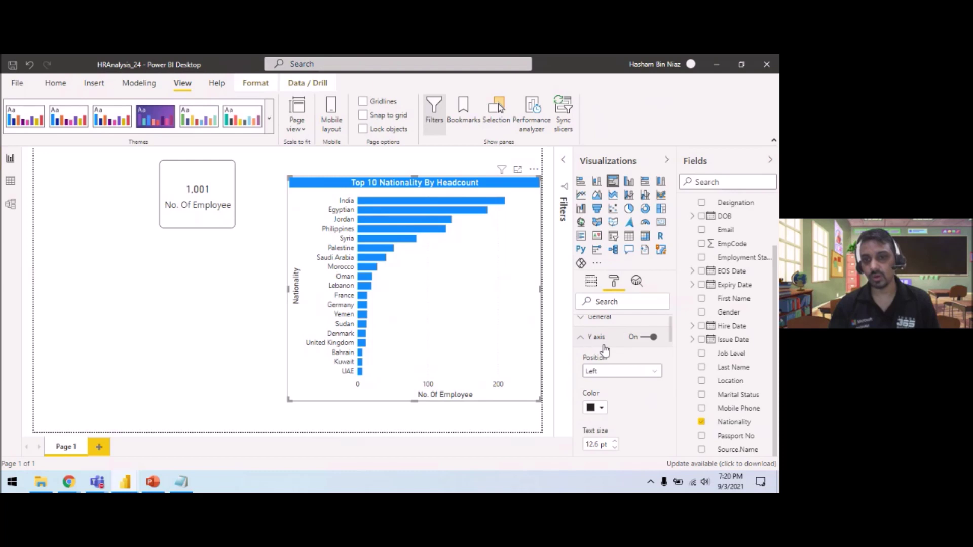
drag(672, 335, 674, 385)
click(610, 385)
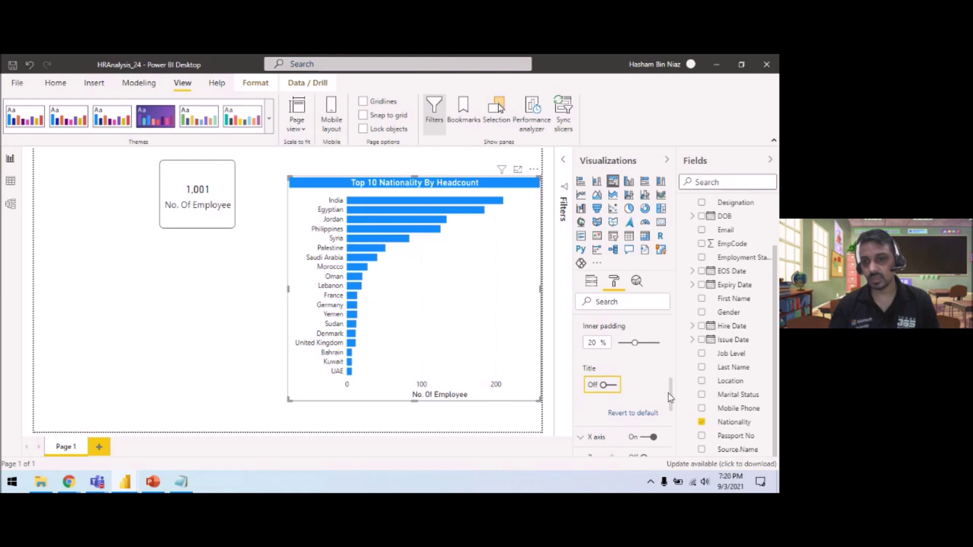
drag(671, 396, 666, 342)
click(608, 327)
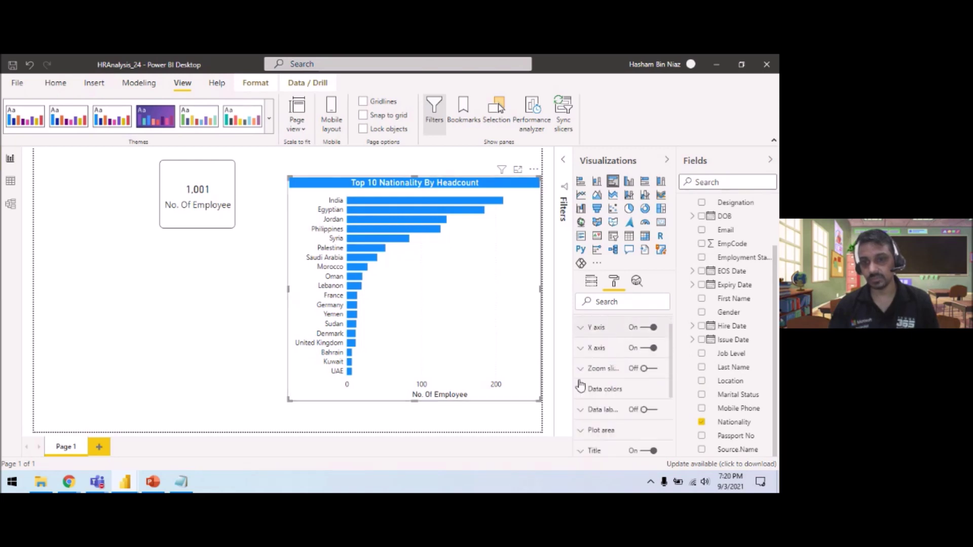
Turn off the X axis title of the nationality bar chart
click(610, 349)
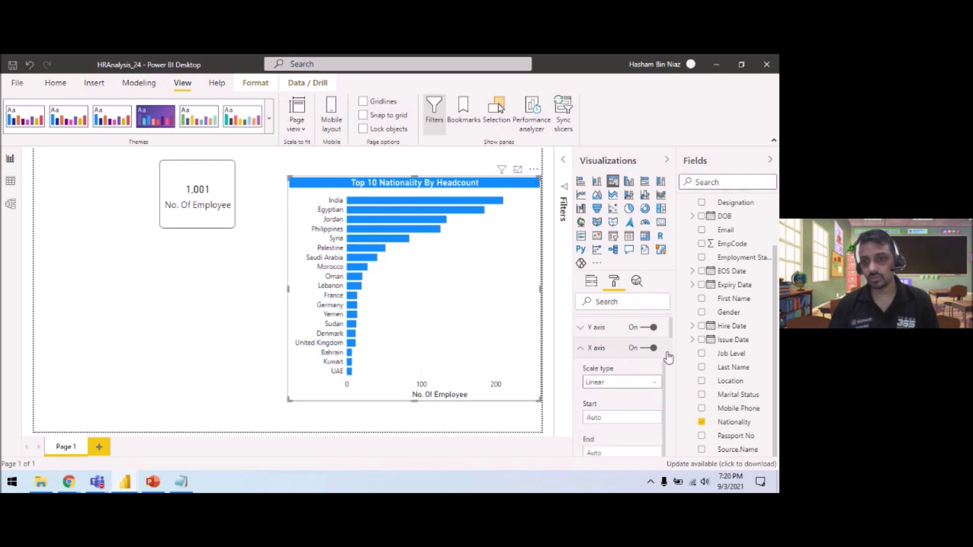
mouse_move(670, 337)
mouse_down()
mouse_move(675, 383)
mouse_move(668, 324)
mouse_up()
click(606, 411)
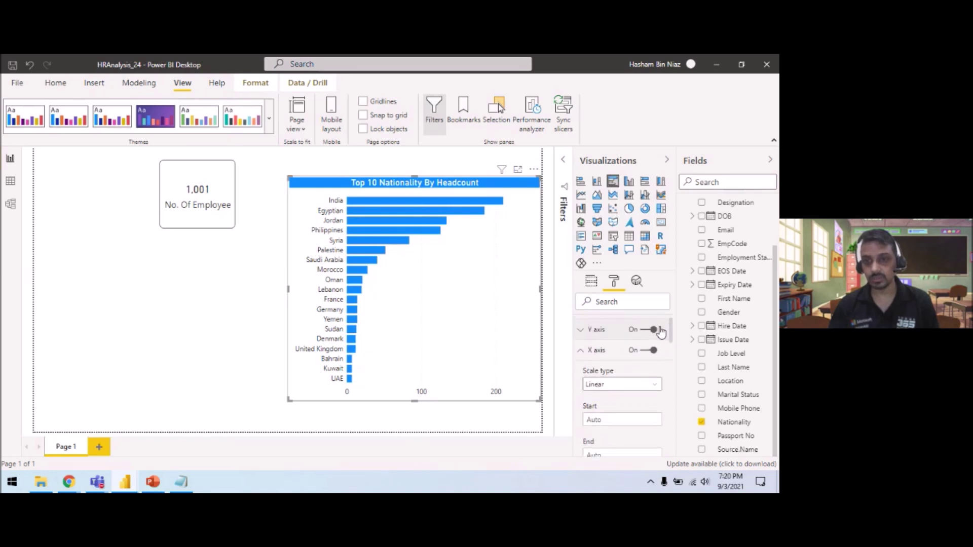
click(594, 350)
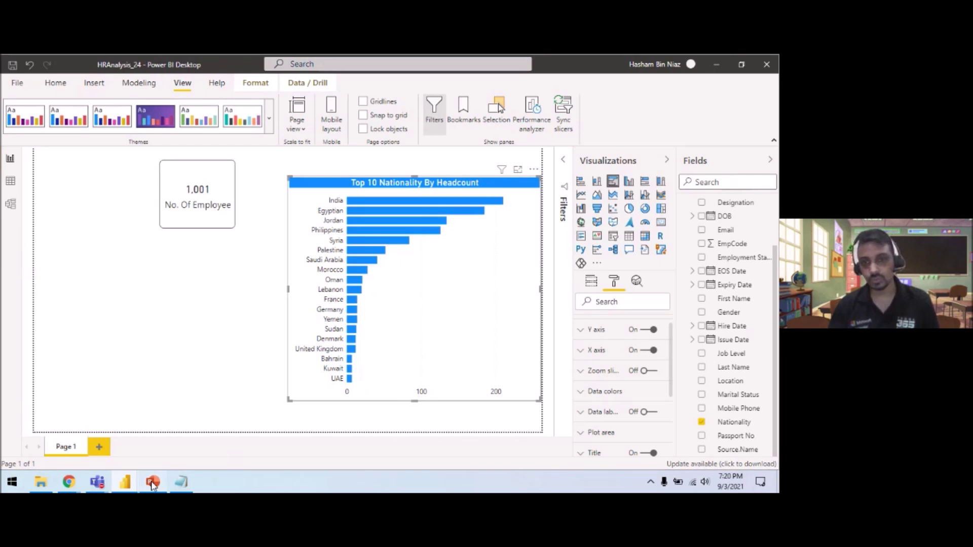
Switch to PowerPoint, view the Session Objectives & Agenda slide with the sample employee dashboard as a slide show, and return to Power BI
click(153, 483)
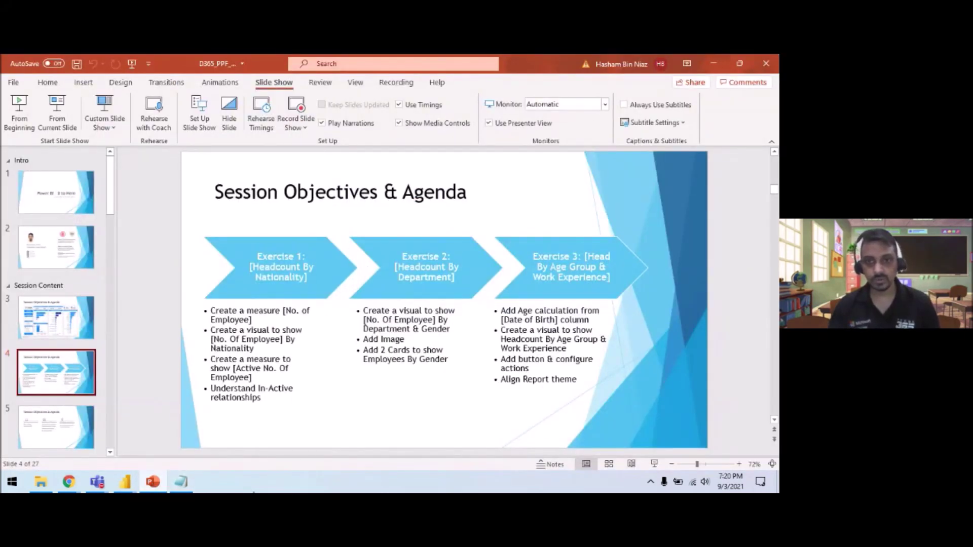
key(Page_Up)
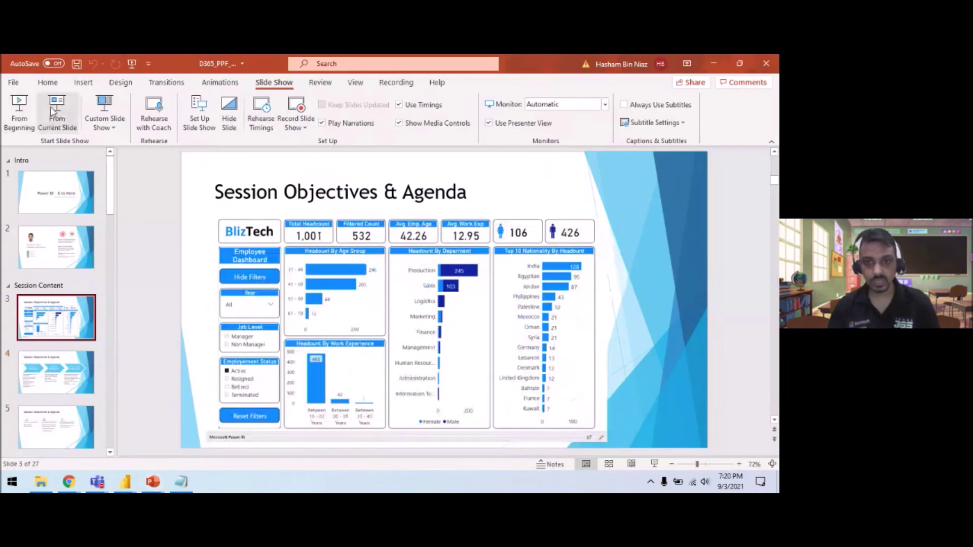
click(53, 110)
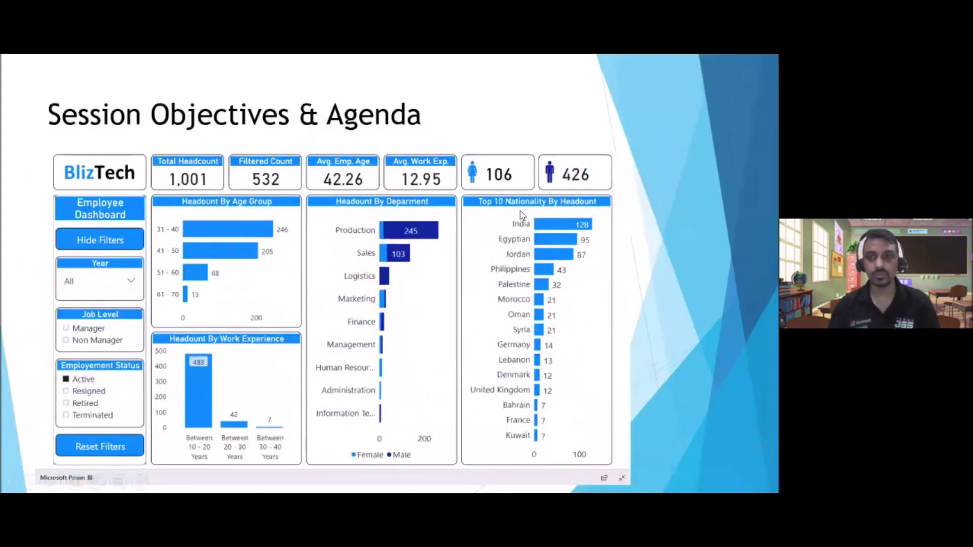
key(Escape)
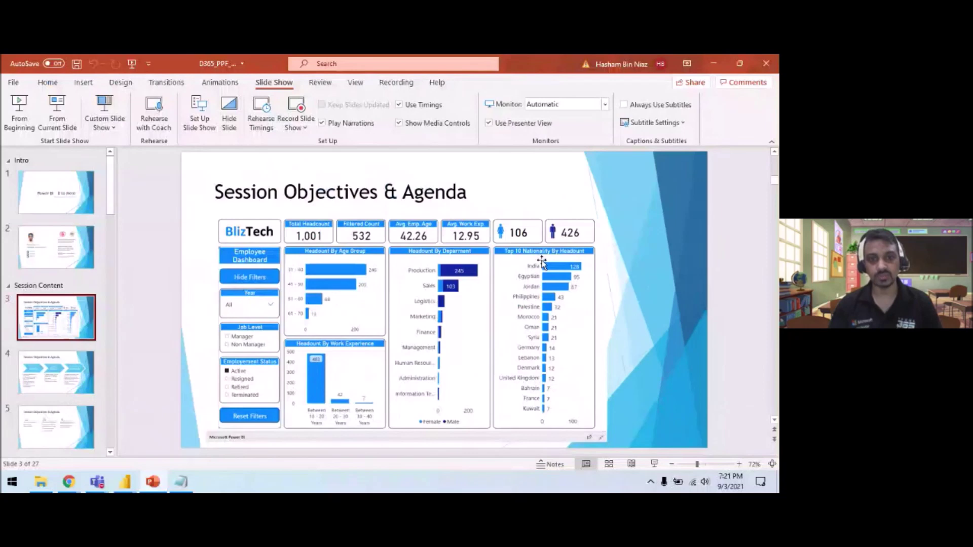
click(713, 65)
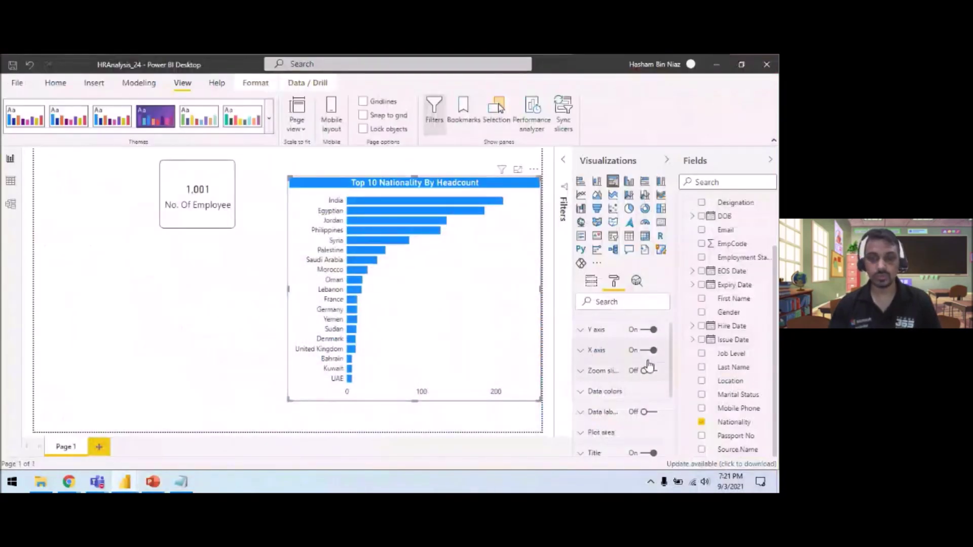
Turn on data labels for the nationality bar chart
click(669, 350)
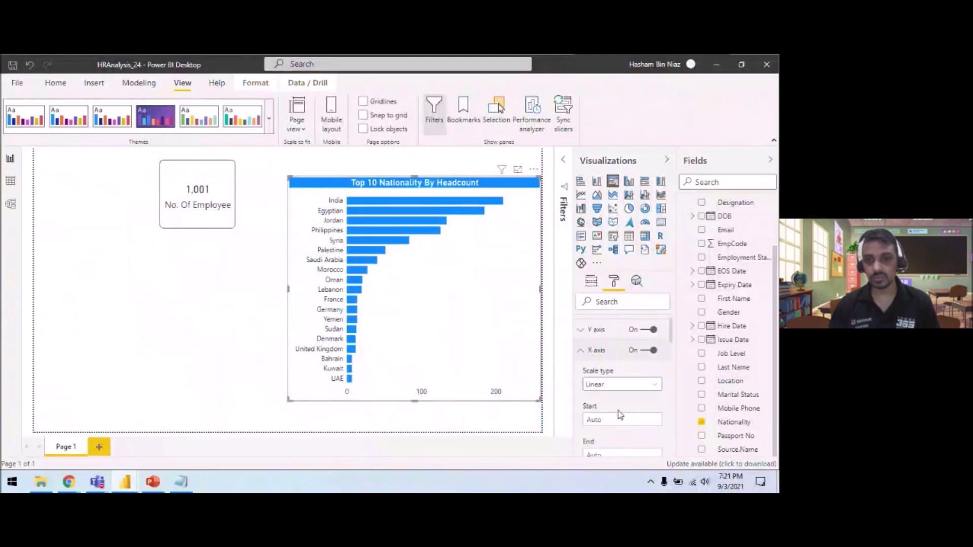
click(591, 358)
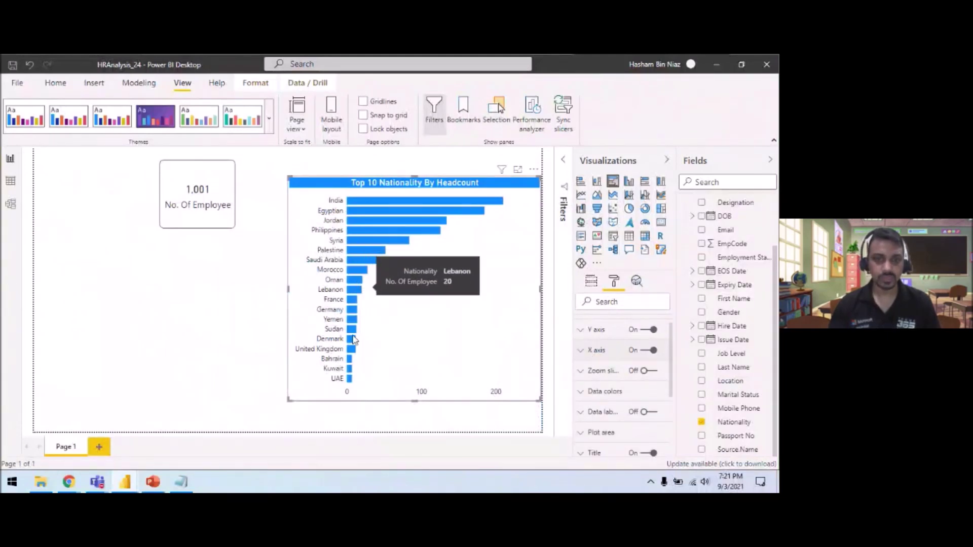
click(652, 412)
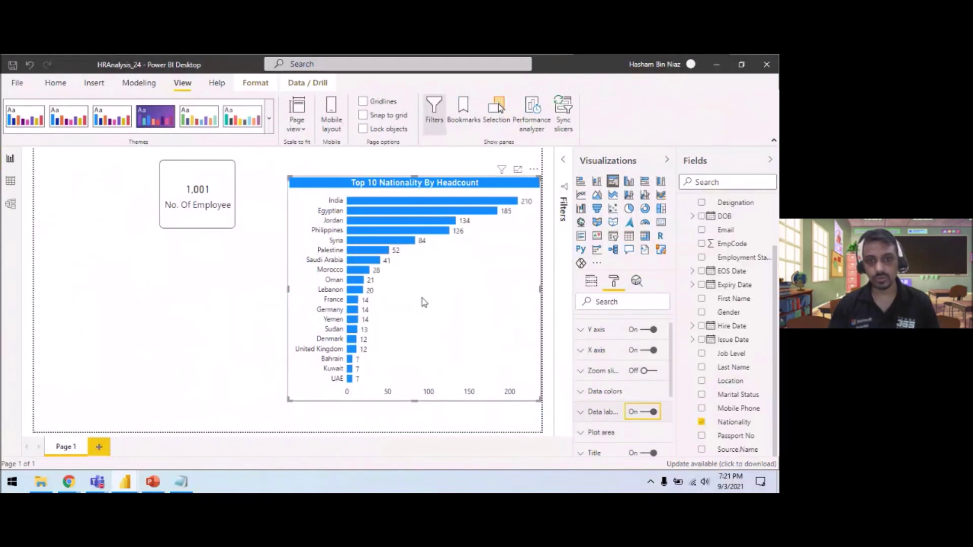
Set the minimum category width of the nationality chart's Y axis to 40
click(593, 331)
scroll(670, 335, down, 5)
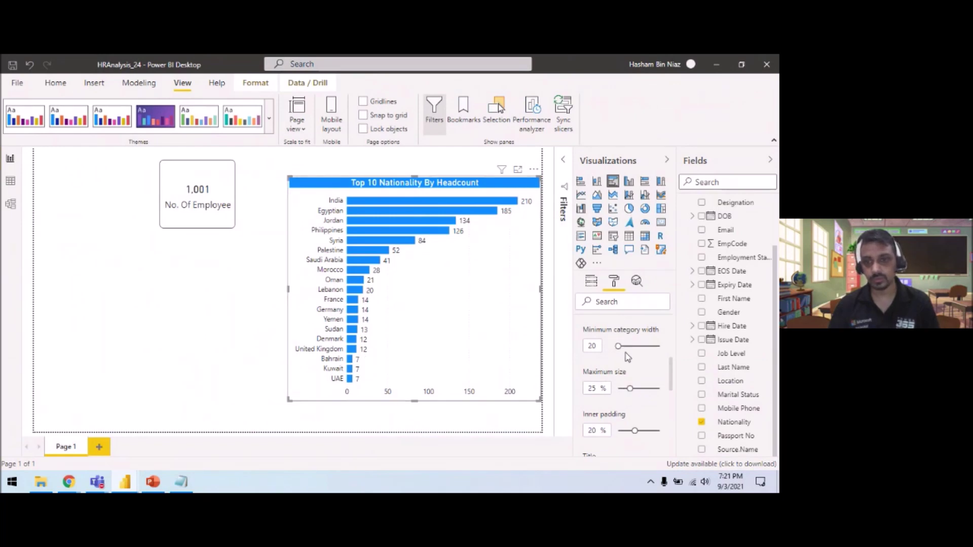
drag(618, 346, 620, 346)
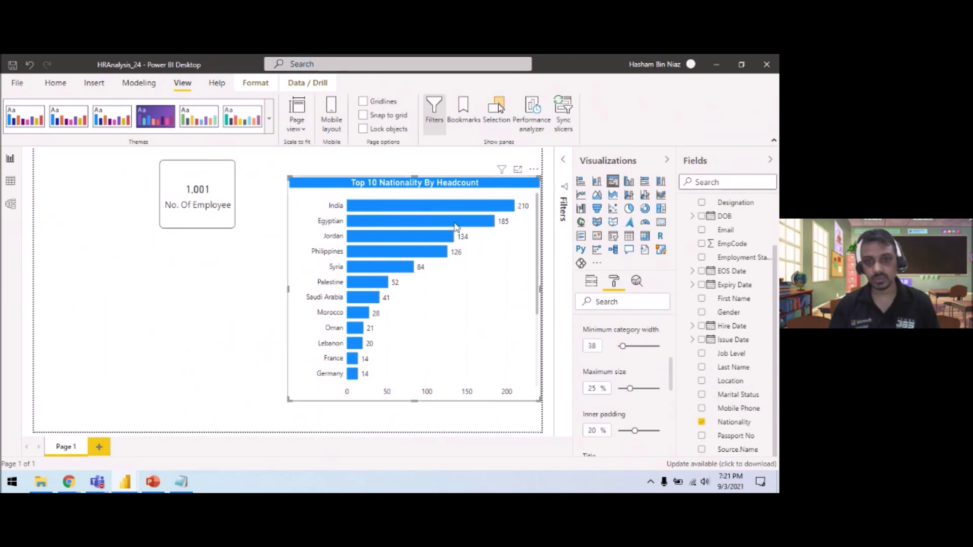
click(596, 345)
key(BackSpace)
key(BackSpace)
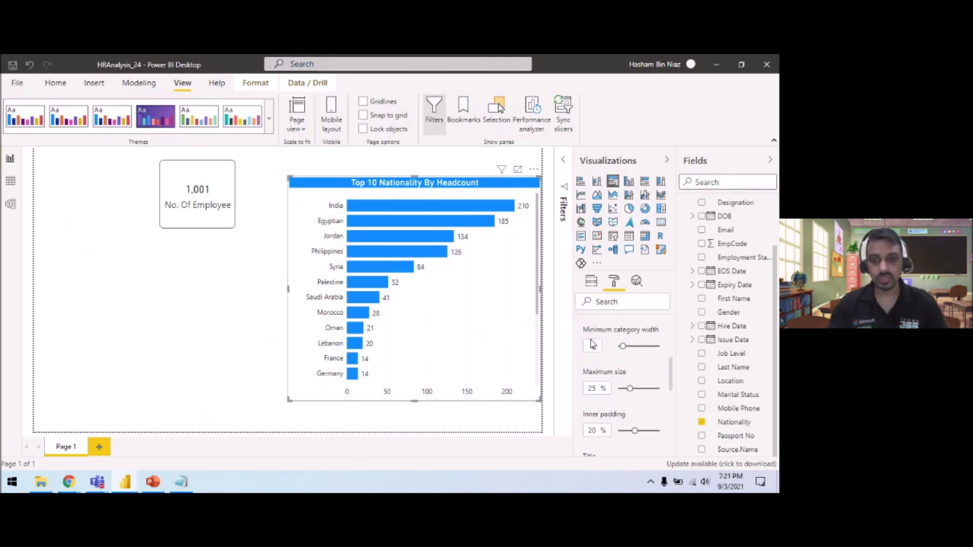
text(40)
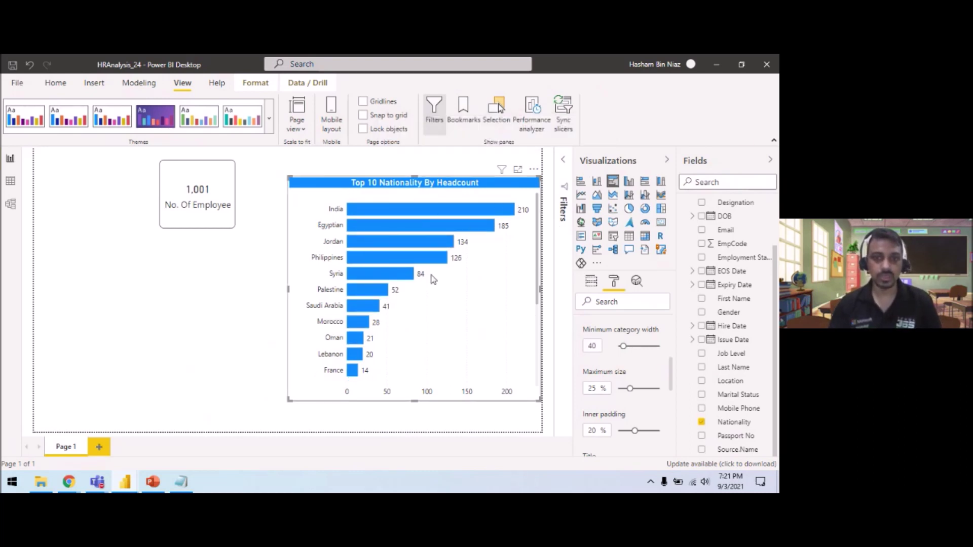
Reopen the Filters pane and change the chart's Nationality filter type to Top N
click(566, 162)
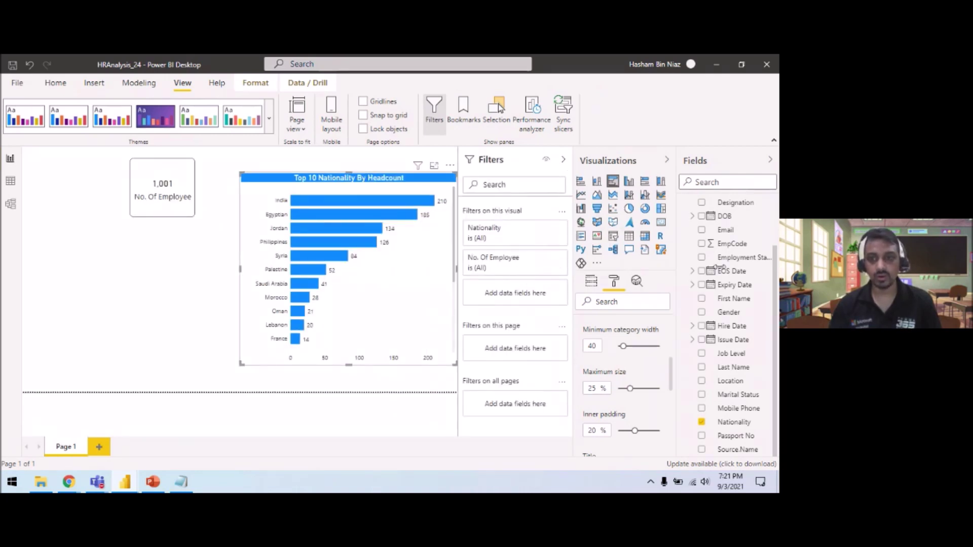
click(547, 231)
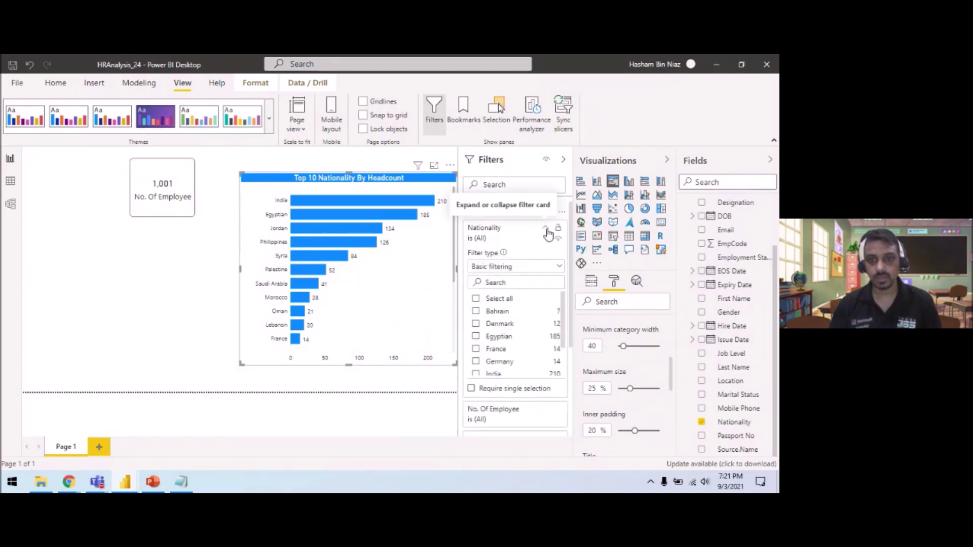
click(489, 266)
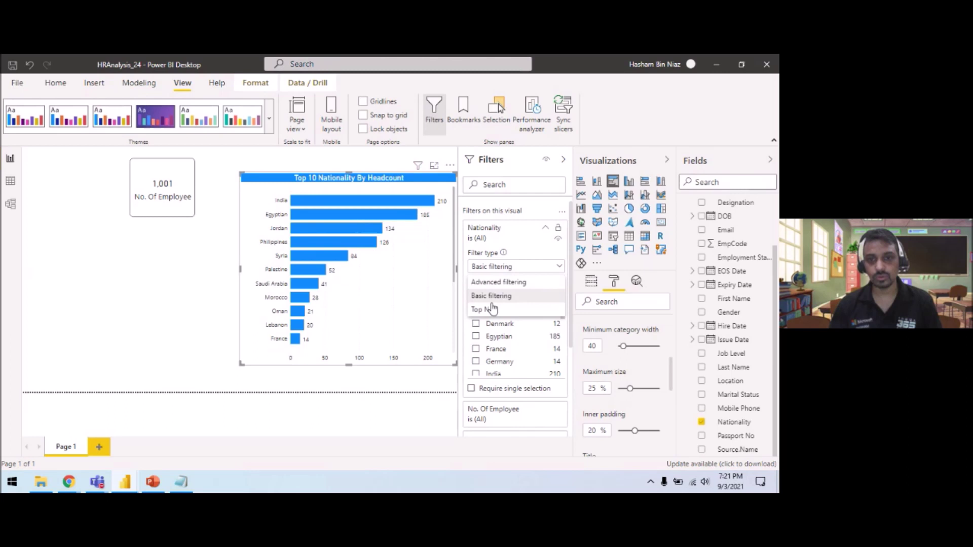
click(488, 311)
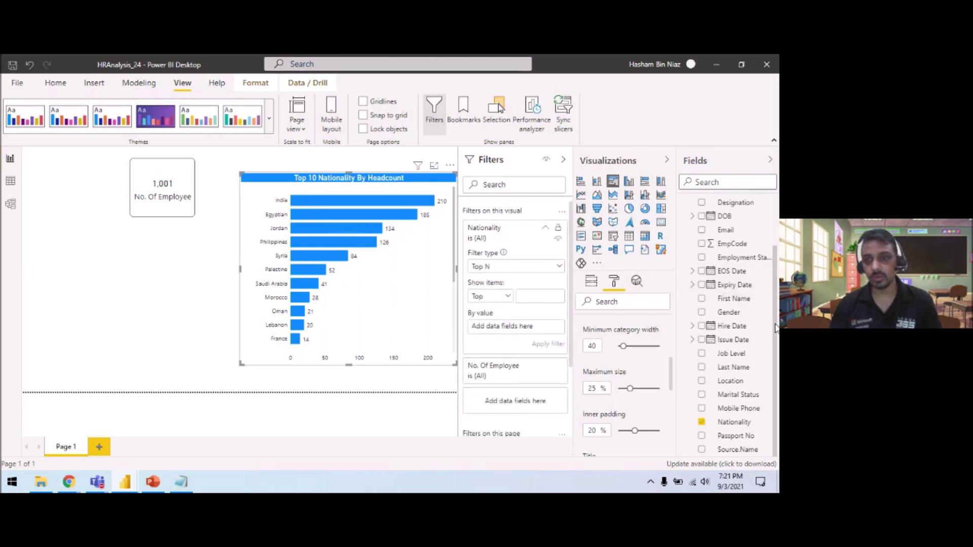
drag(775, 328, 775, 251)
drag(730, 219, 569, 299)
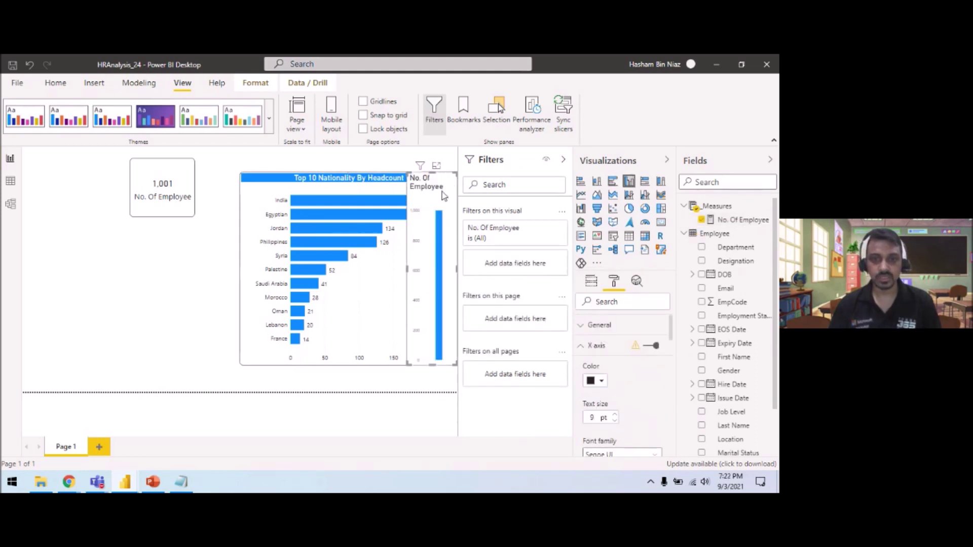
key(ctrl+z)
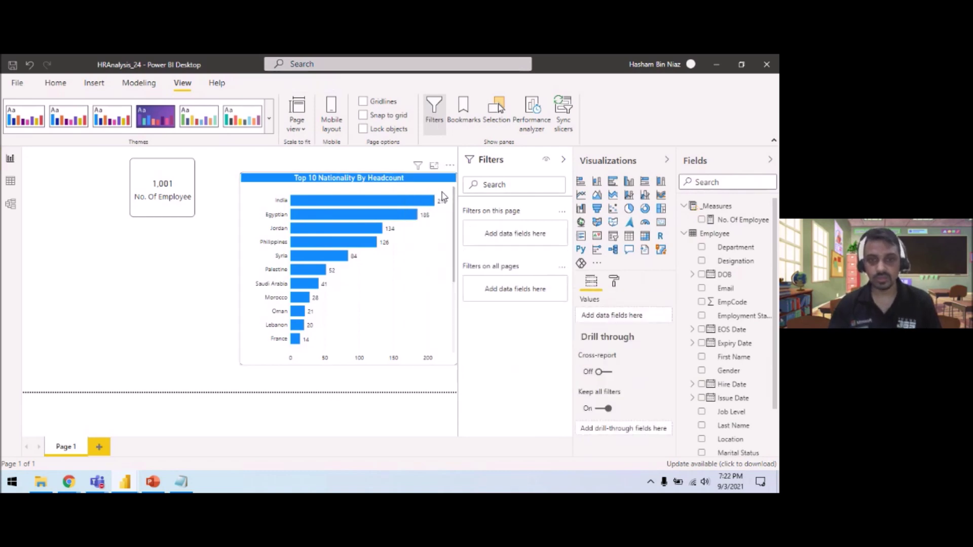
click(419, 182)
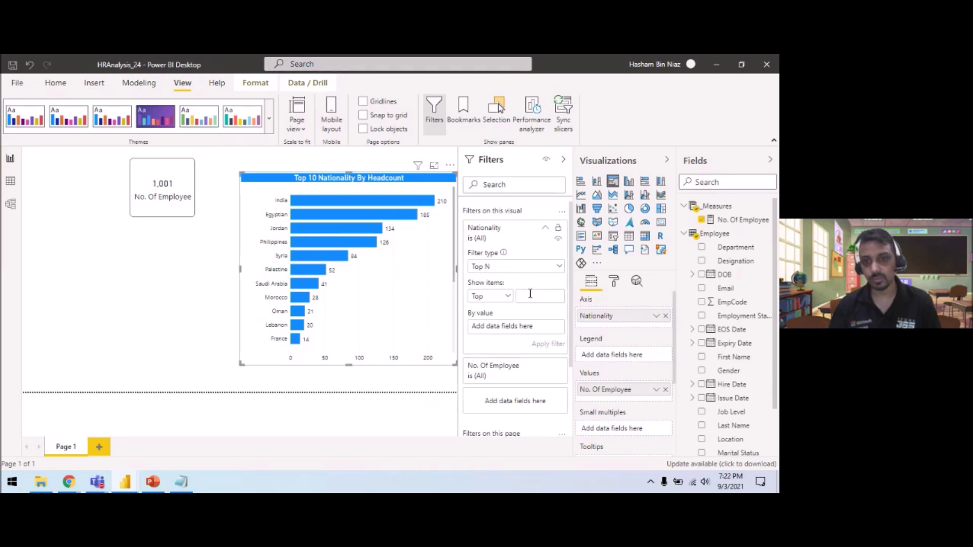
Use the No. Of Employee measure as the ranking value of the Top N nationality filter
drag(729, 219, 573, 294)
click(554, 297)
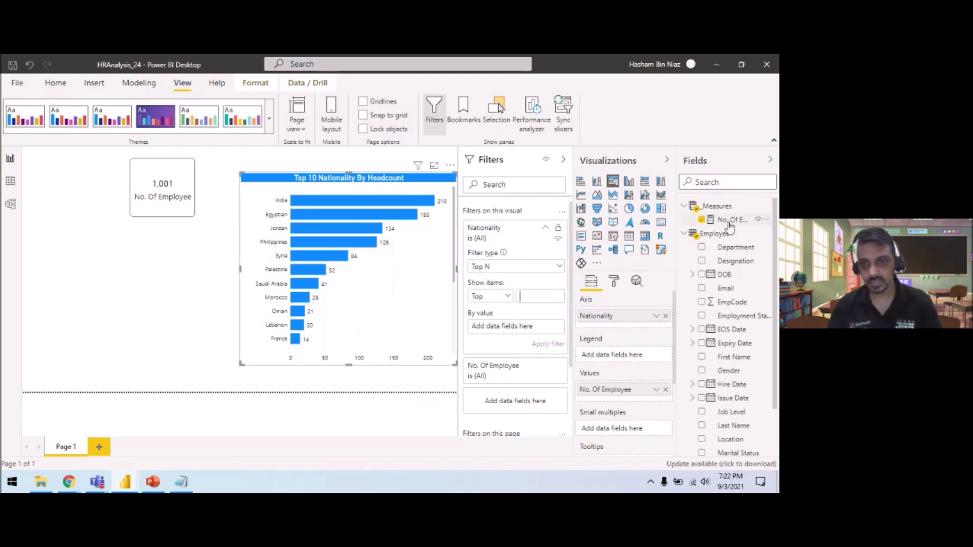
drag(731, 226, 524, 328)
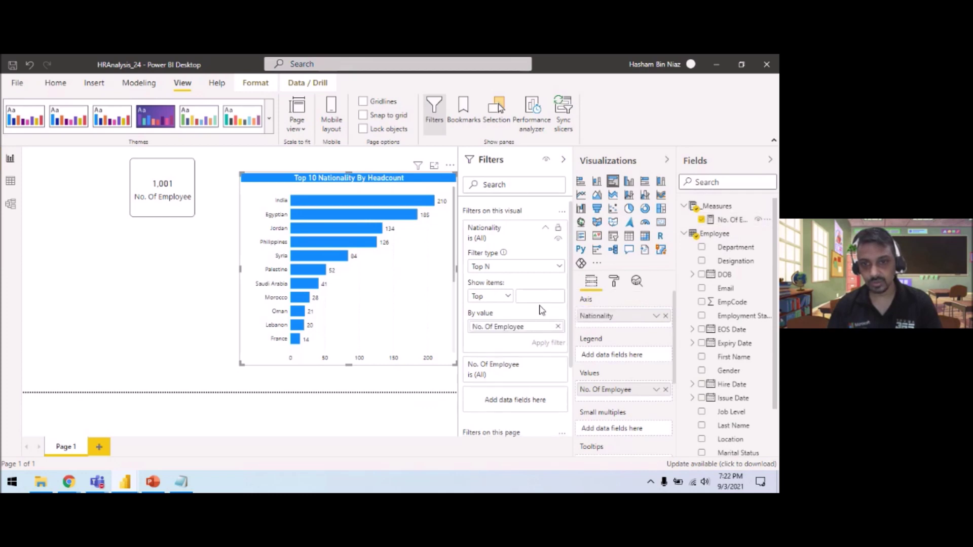
Try a Top 10 limit on the nationality chart's Nationality filter, and clear that filter again
text(10)
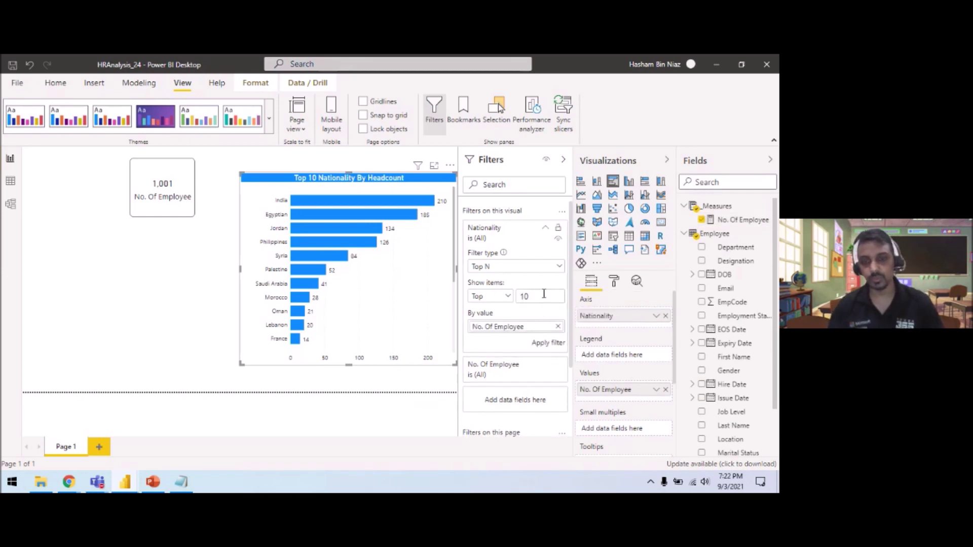
click(541, 347)
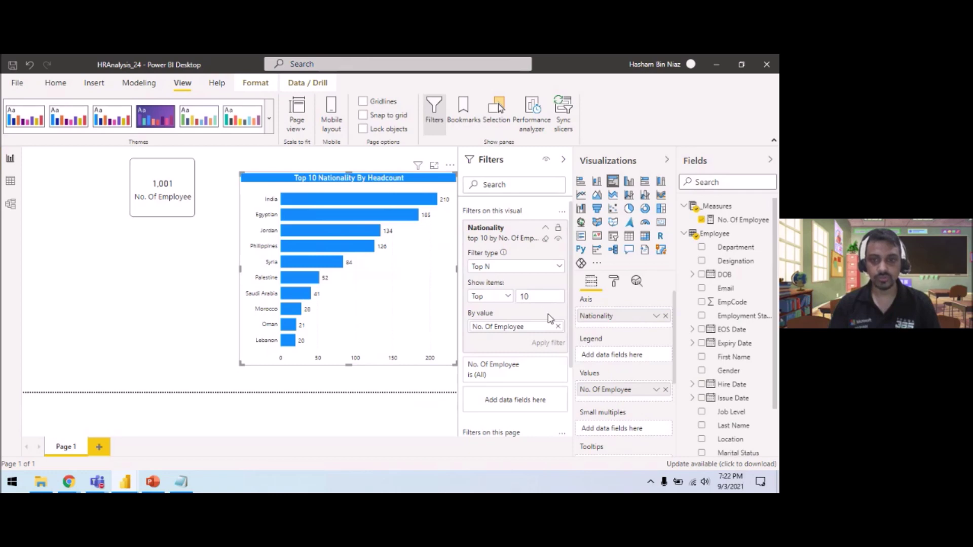
click(544, 241)
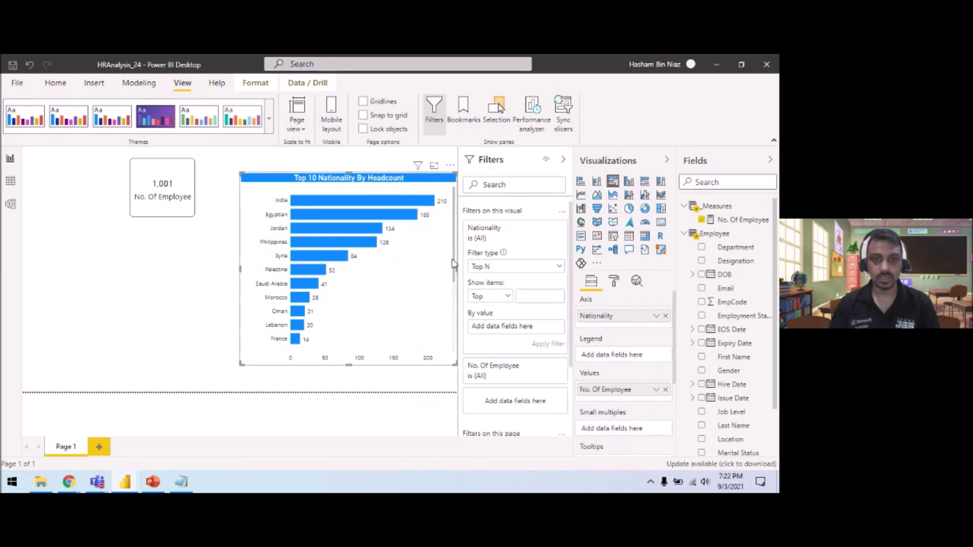
drag(455, 269, 452, 236)
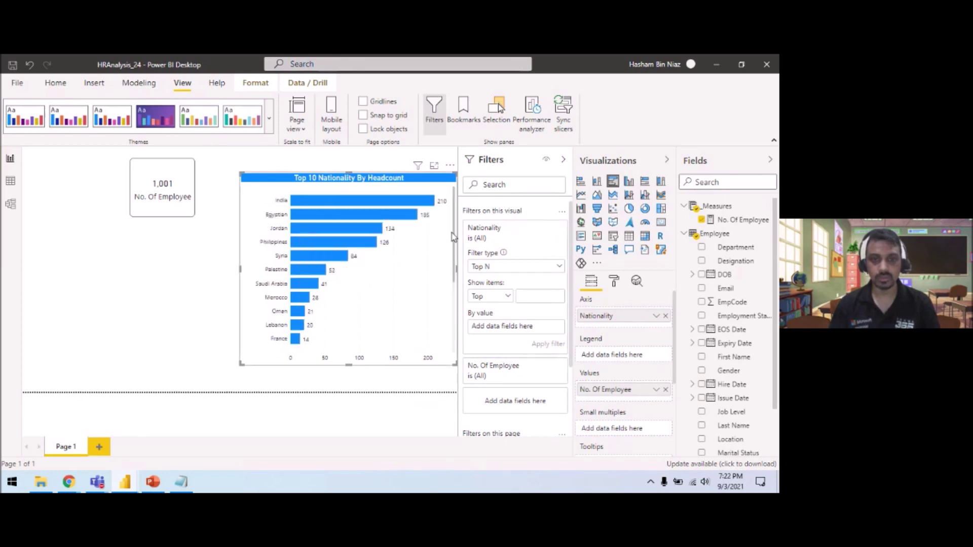
Duplicate the Top 10 Nationality By Headcount chart on the report page
click(381, 181)
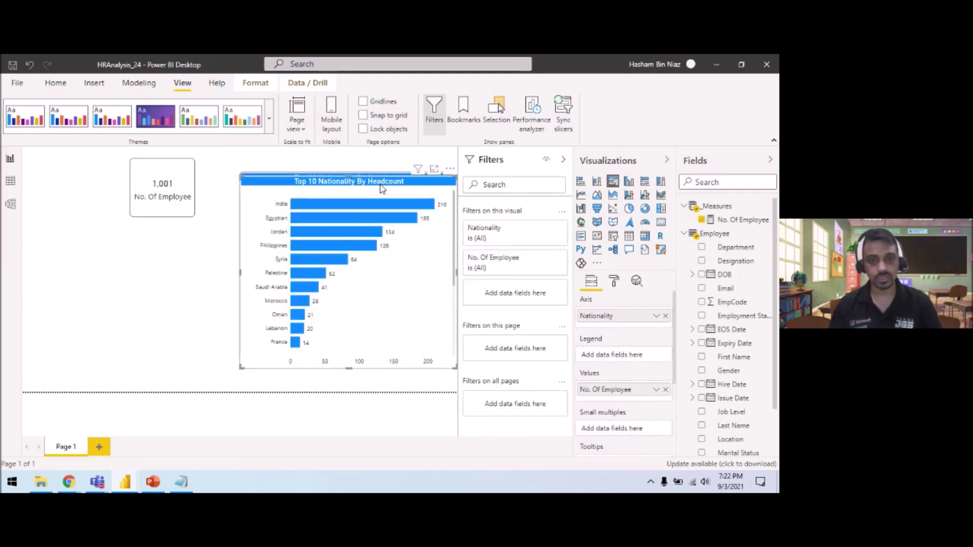
key(ctrl+c)
key(ctrl+v)
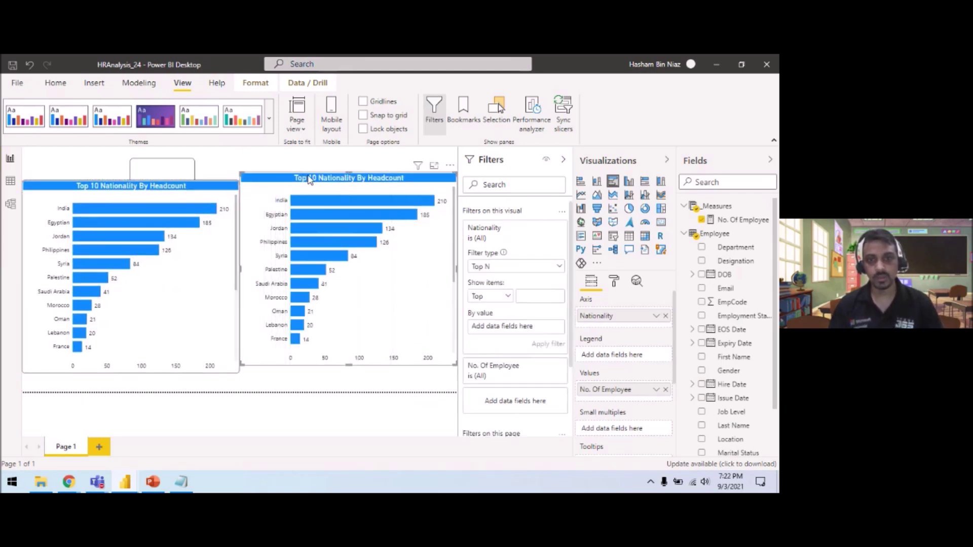
Apply a Top 10 filter on Nationality by No. Of Employee to the original chart and collapse the Filters pane
click(535, 297)
text(10)
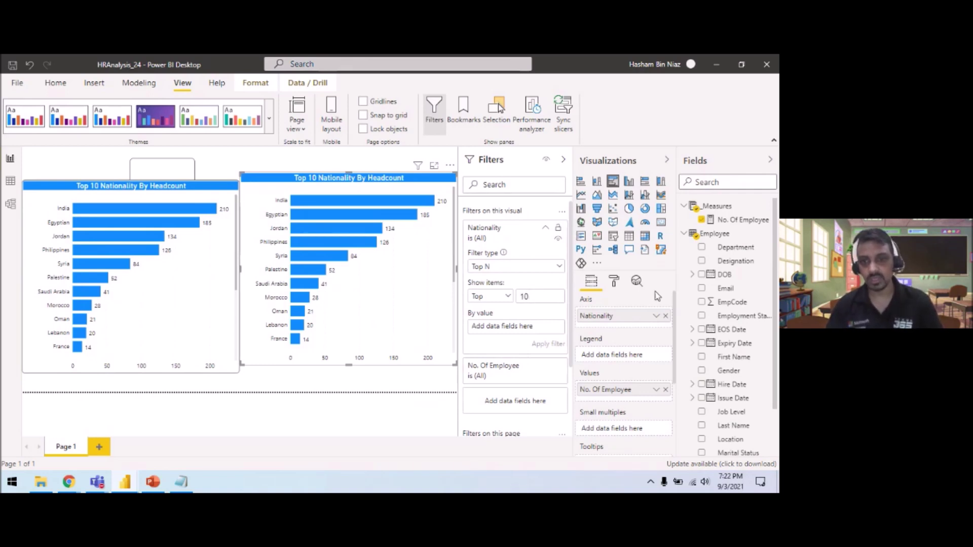
drag(740, 220, 536, 331)
click(547, 344)
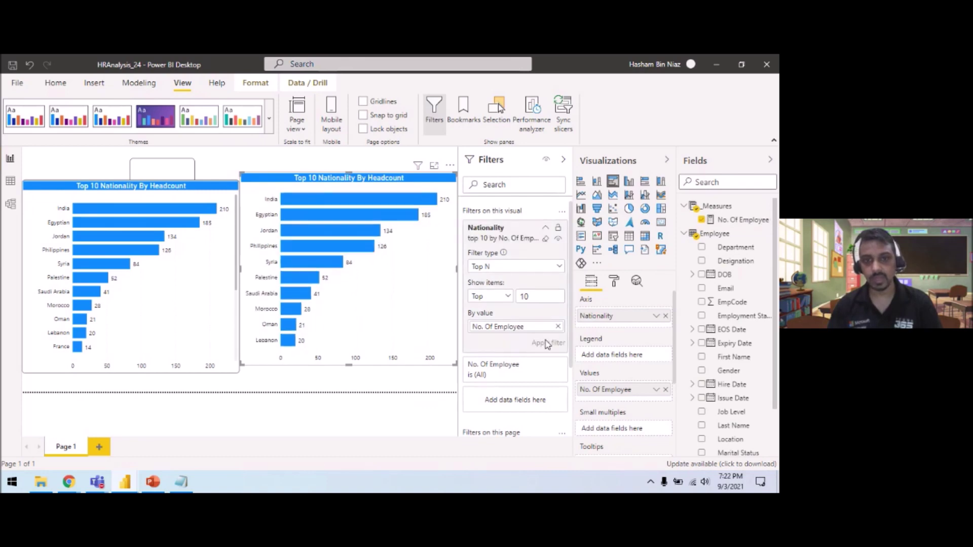
click(564, 160)
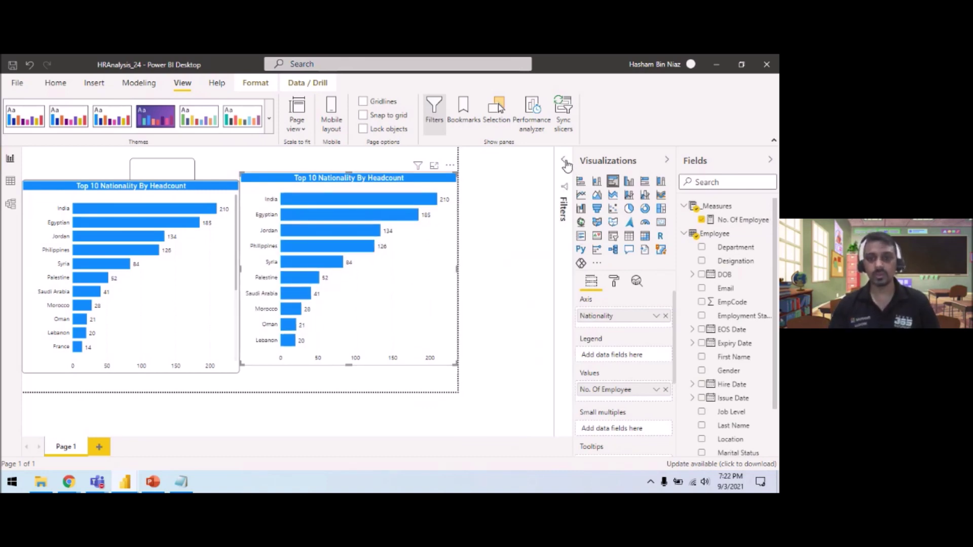
Set the filtered nationality chart's height to 460 and its width to 380
click(613, 282)
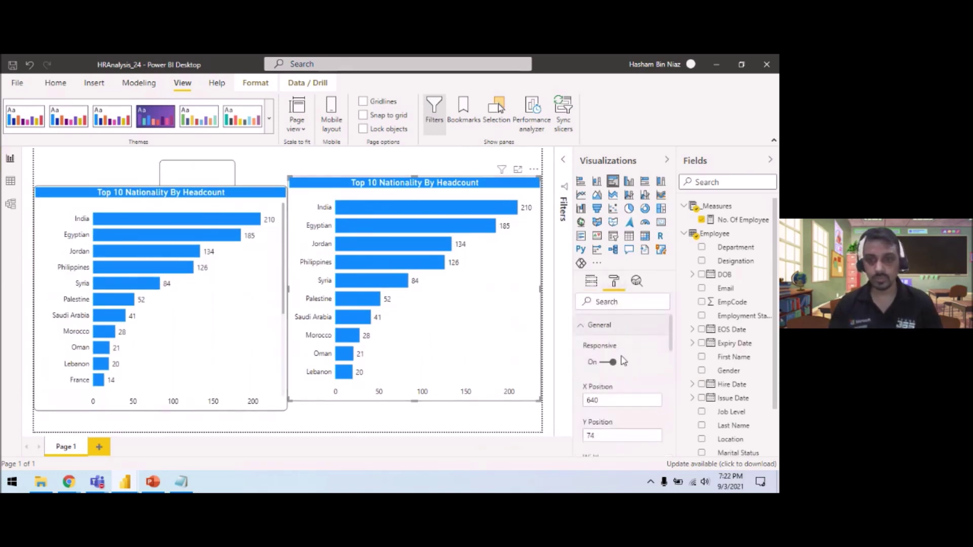
drag(673, 334, 678, 360)
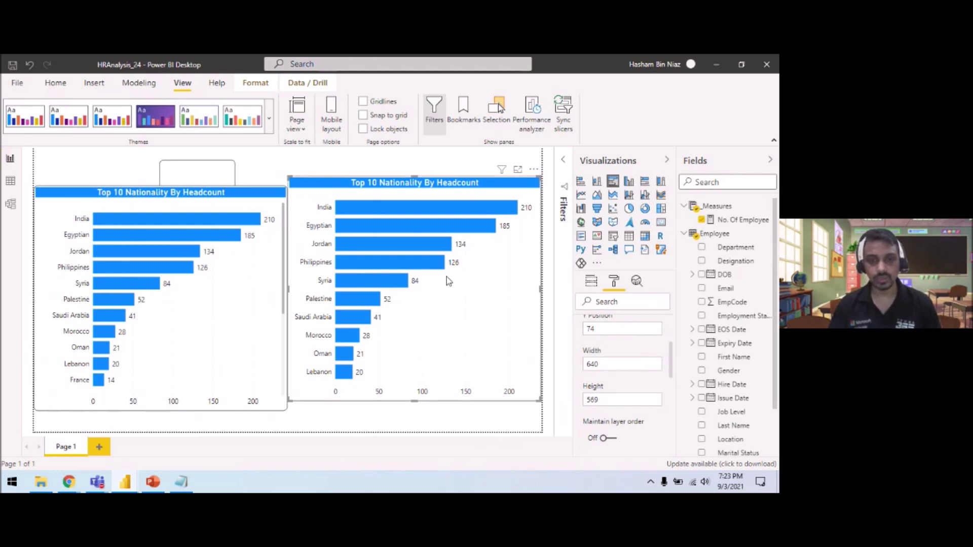
click(584, 399)
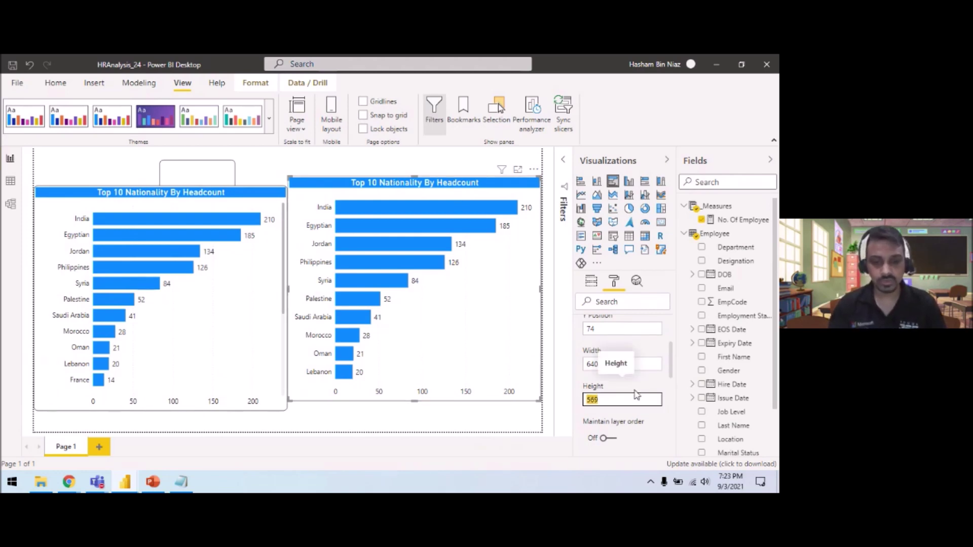
text(460)
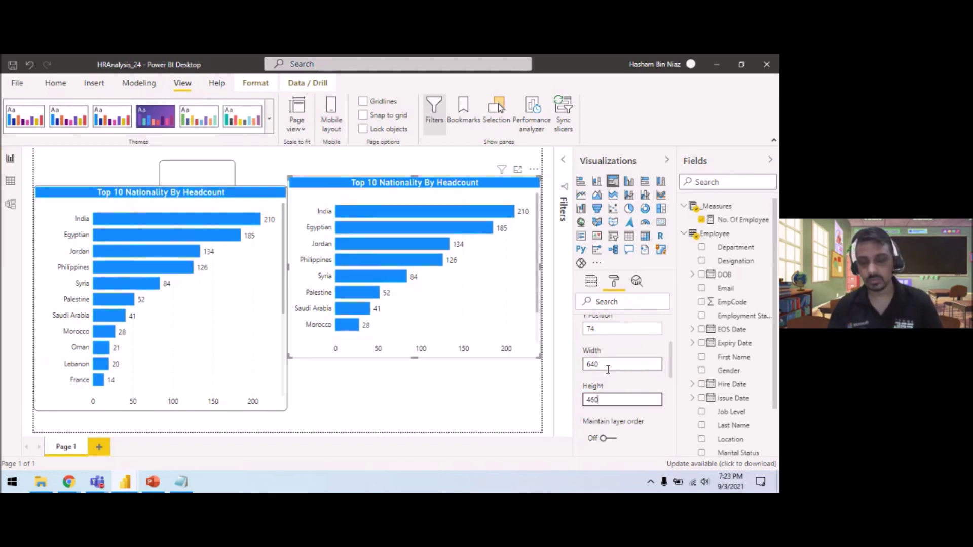
click(593, 364)
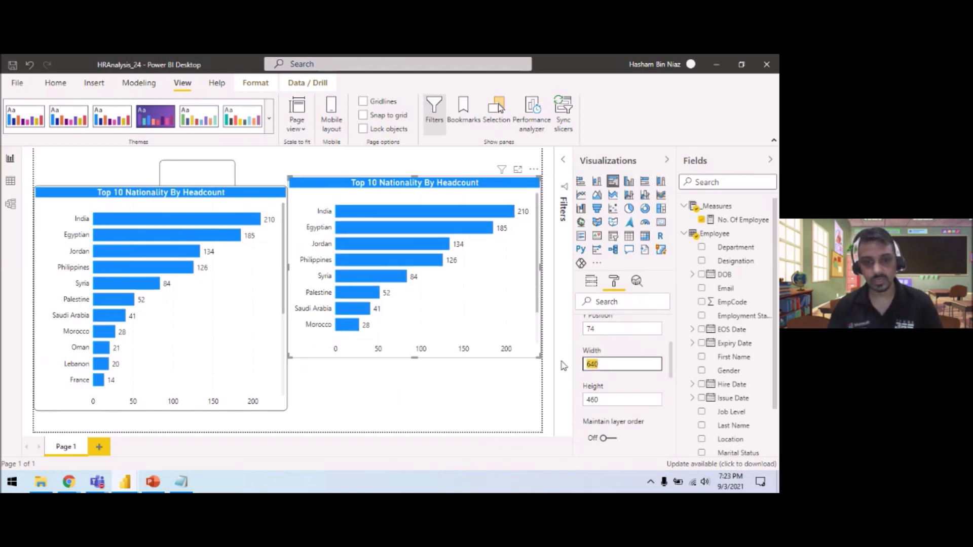
text(3)
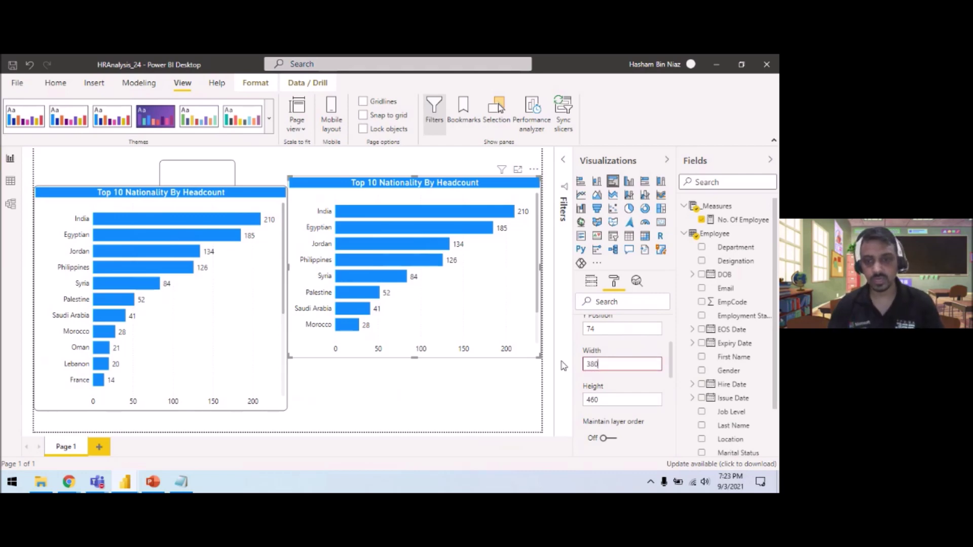
text(80)
key(Return)
scroll(660, 364, up, 3)
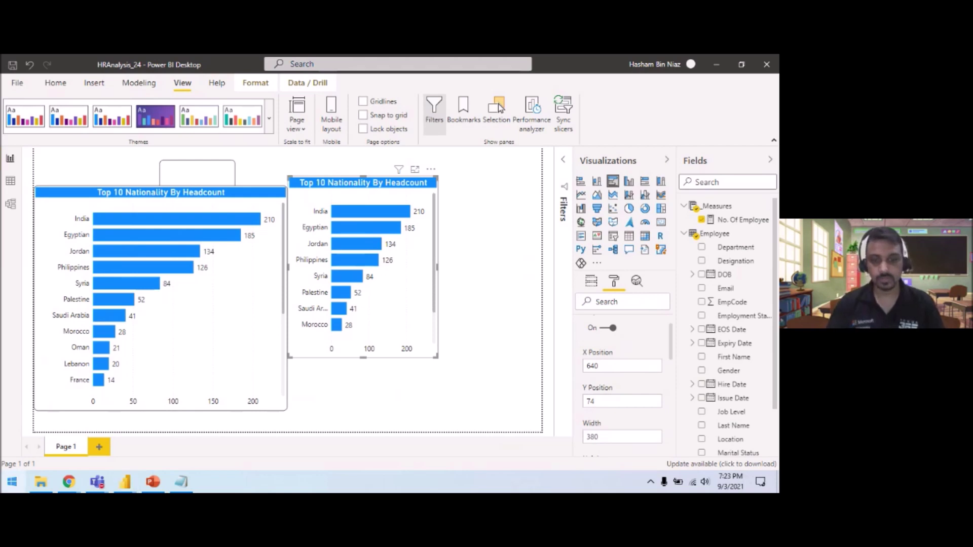
Open Calculator and compute 1270 - 380 to find the chart's horizontal position
key(super)
text(calc)
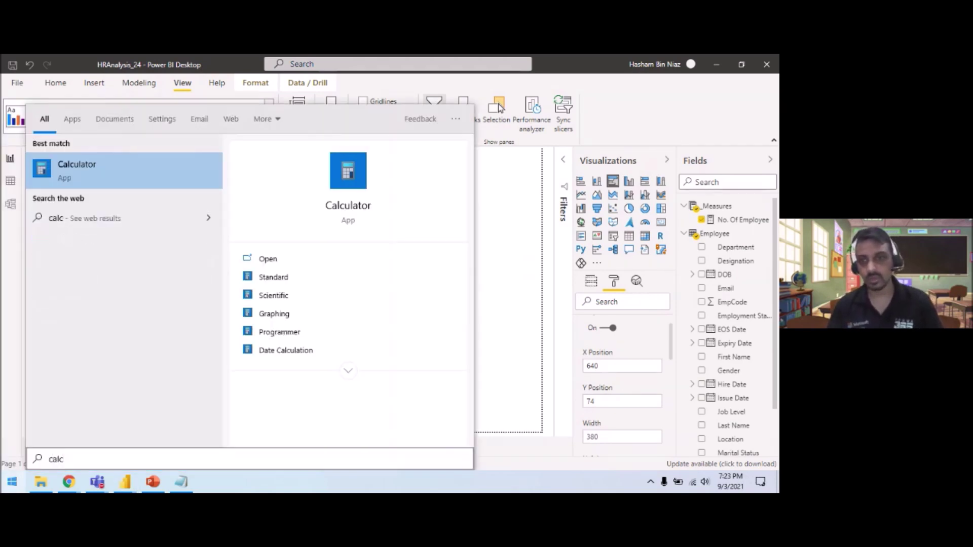
key(Return)
drag(675, 158, 193, 349)
text(1270 - 38)
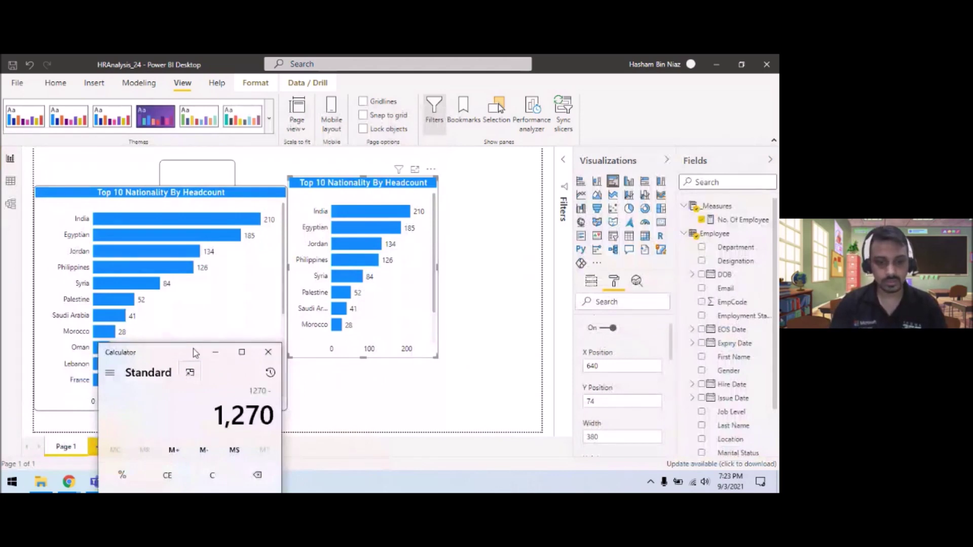
text(0)
key(Return)
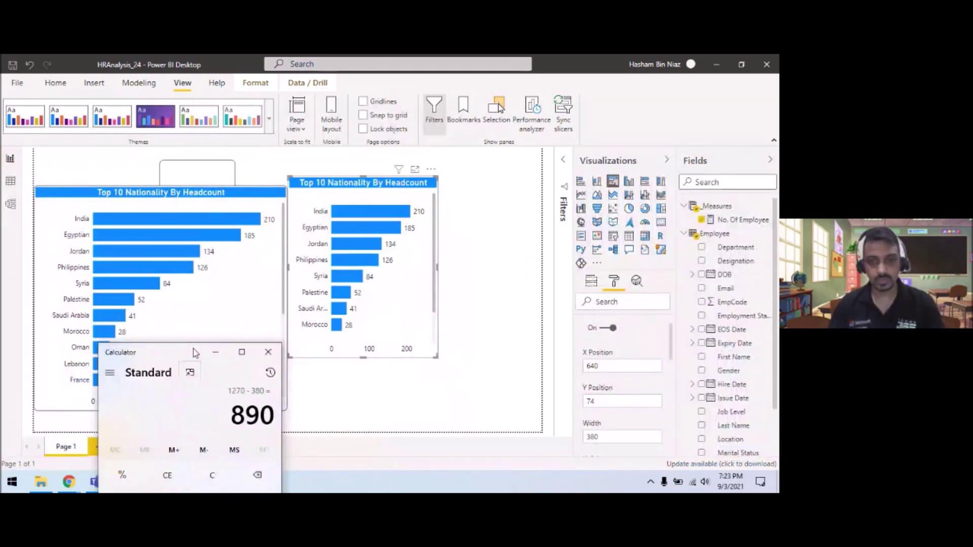
In Power BI, set the filtered nationality chart's X position to 890 and its Y position to 120
click(672, 339)
scroll(628, 355, down, 1)
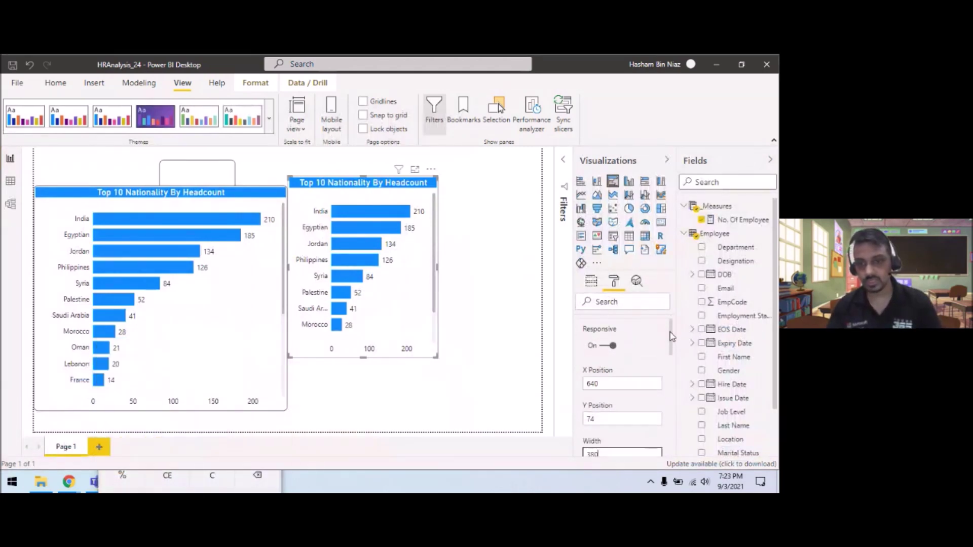
drag(628, 357, 572, 358)
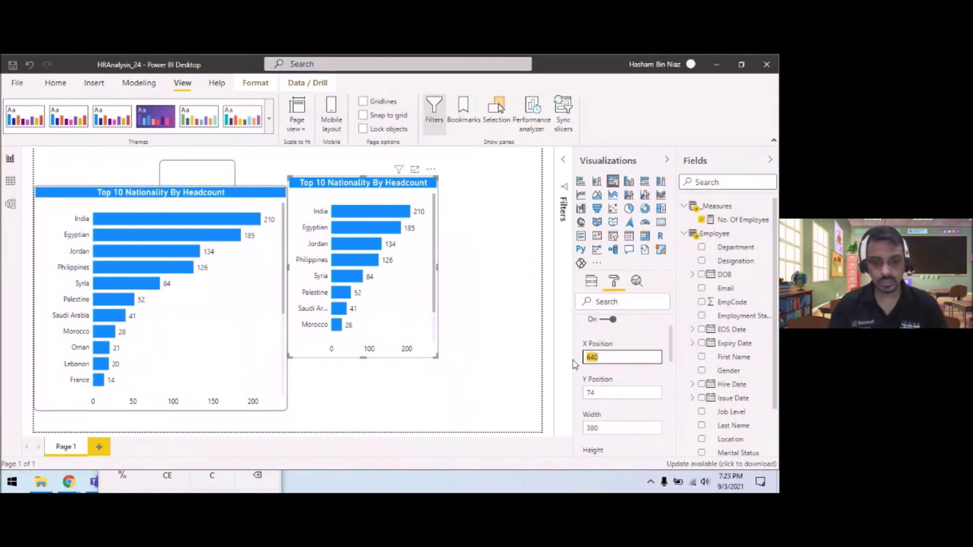
key(Tab)
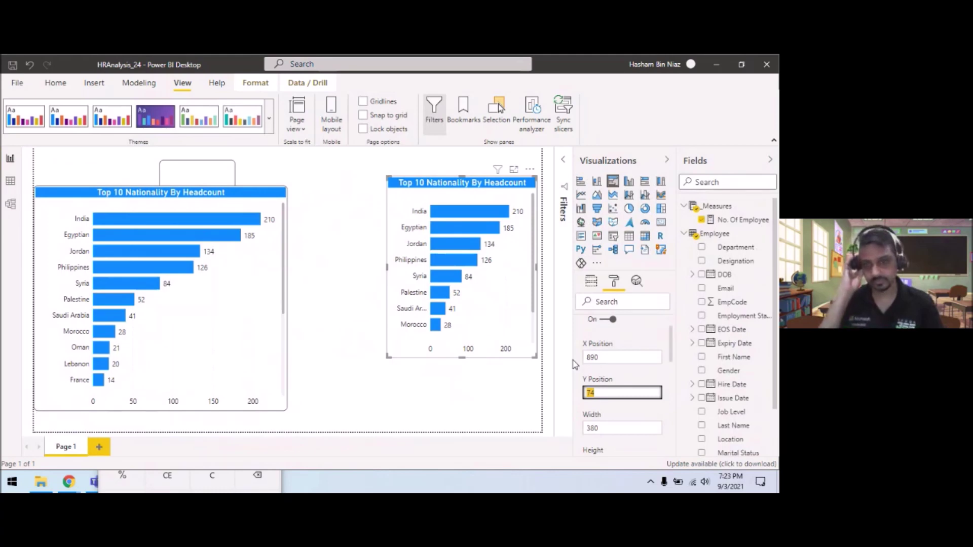
key(Return)
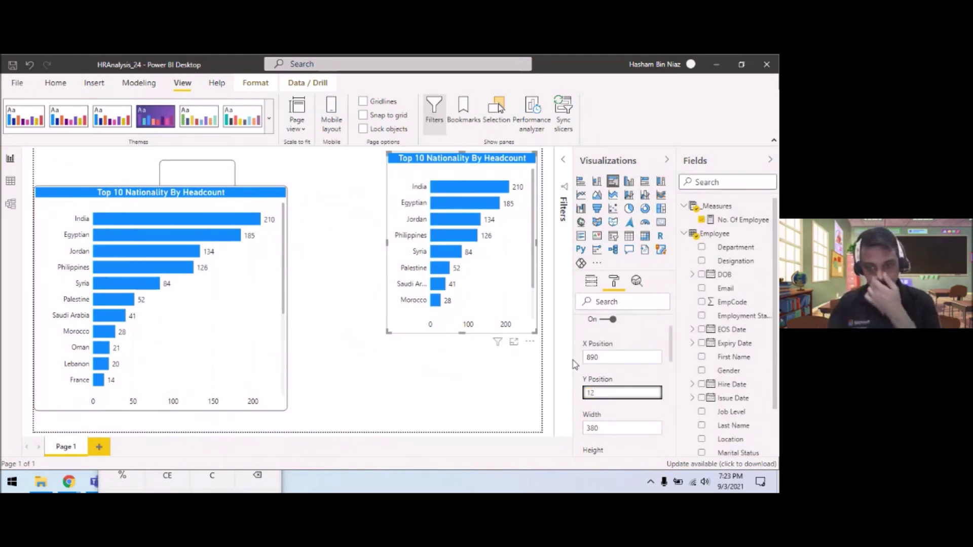
text(0)
key(Return)
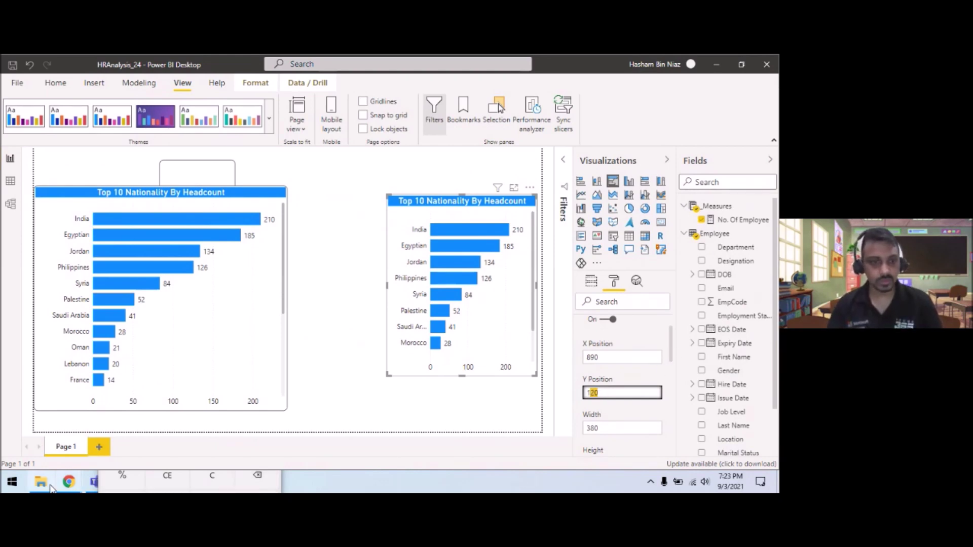
Switch to Calculator, compute 710 - 120 to find the chart's height, and minimize it
click(11, 484)
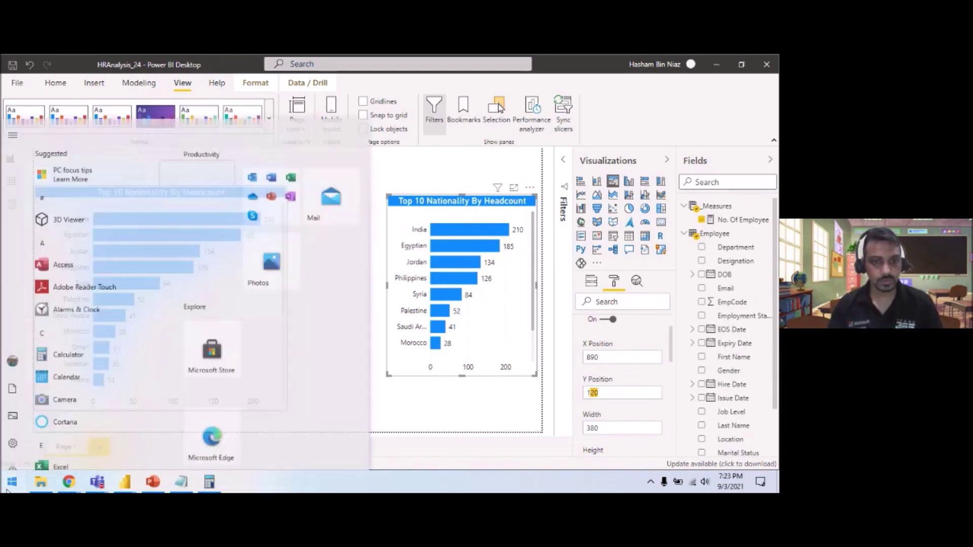
click(208, 481)
text(71)
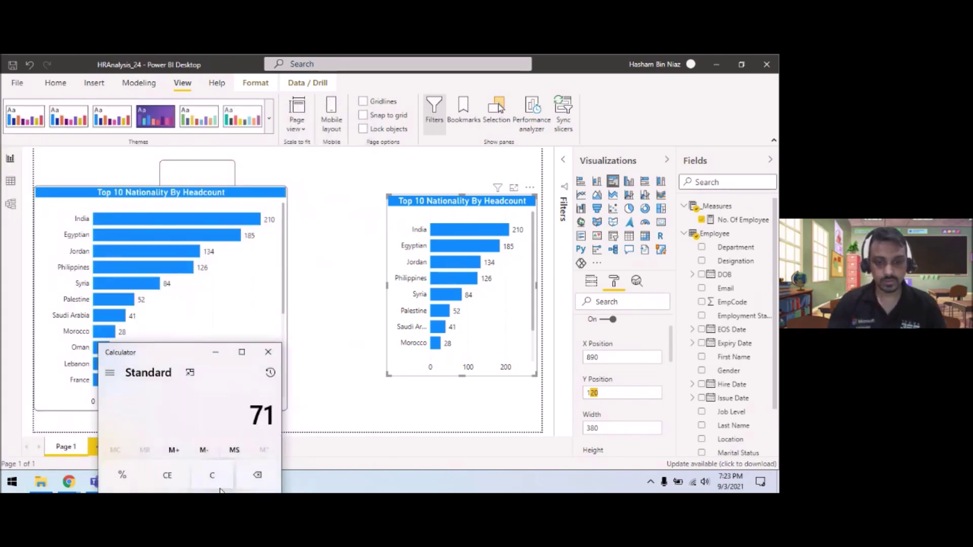
text(0 - 120)
key(Return)
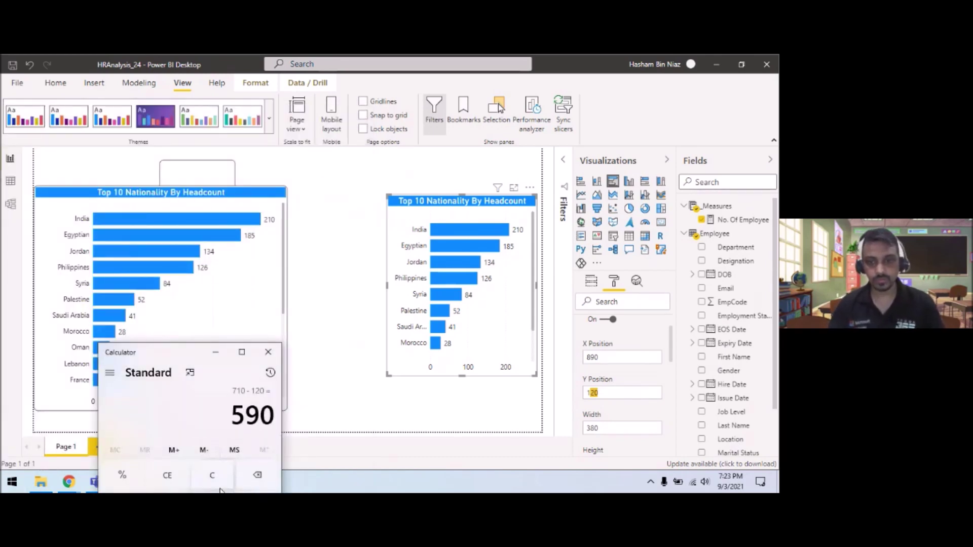
drag(208, 360, 212, 360)
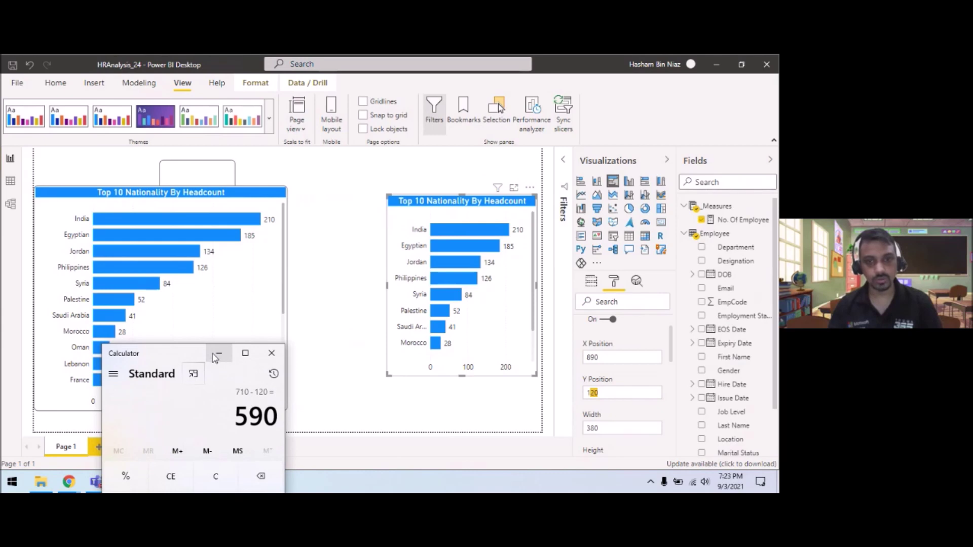
click(217, 354)
Set the filtered nationality chart's height to 590, then check the chart on the page
click(587, 391)
drag(670, 354, 657, 386)
click(583, 376)
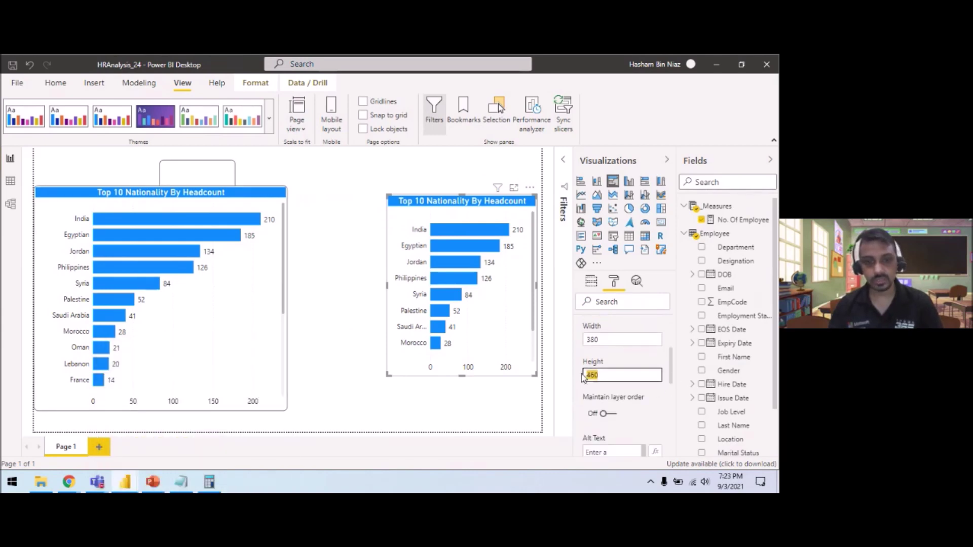
key(Return)
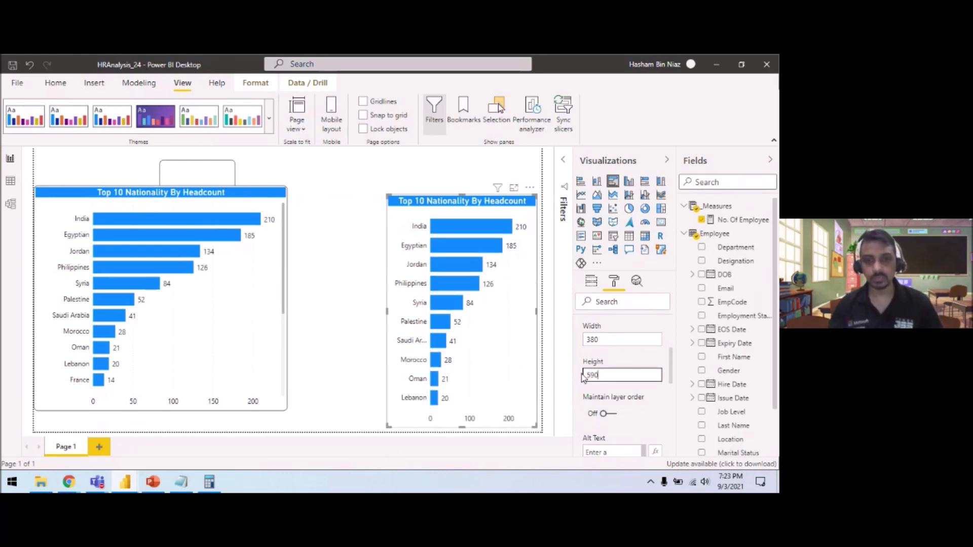
click(378, 243)
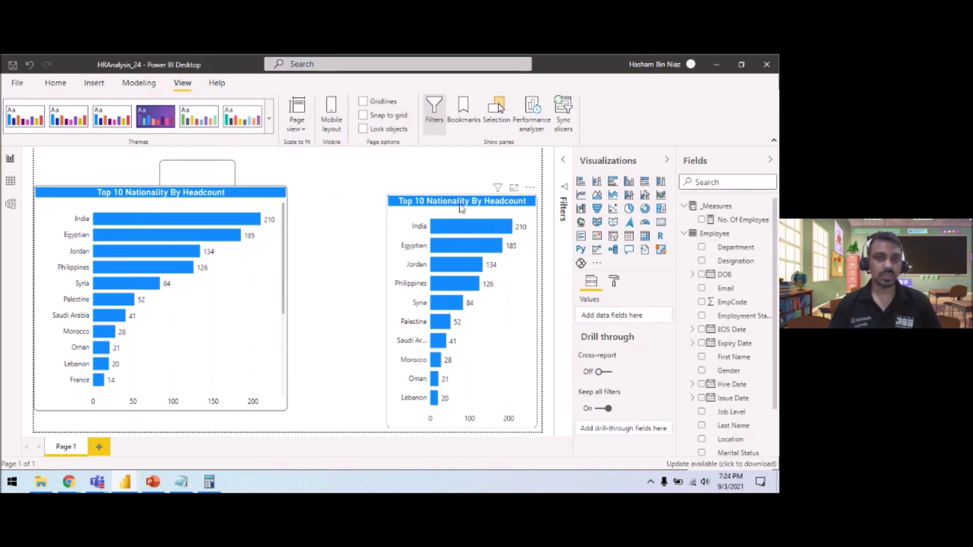
click(460, 208)
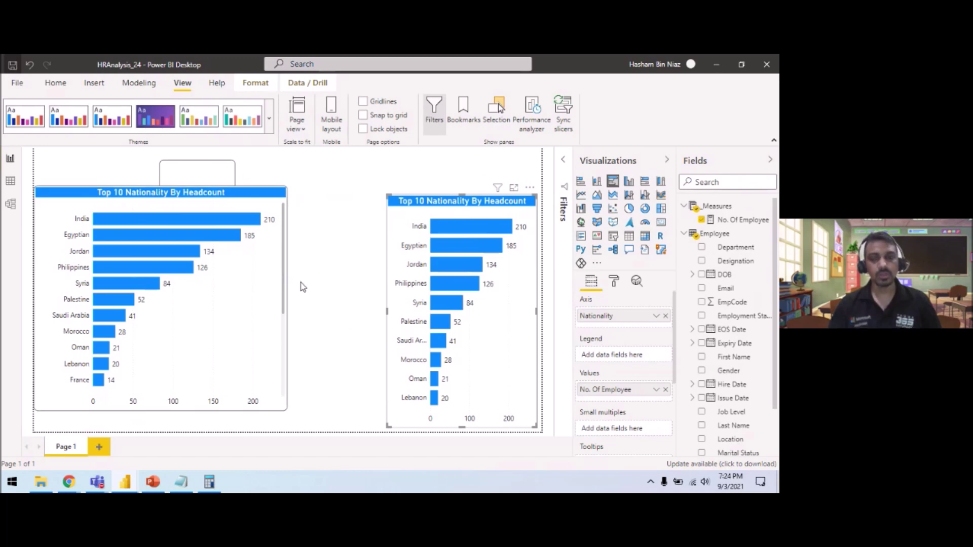
Switch to PowerPoint and present the Session Objectives & Agenda slide that lists the three exercises
click(153, 482)
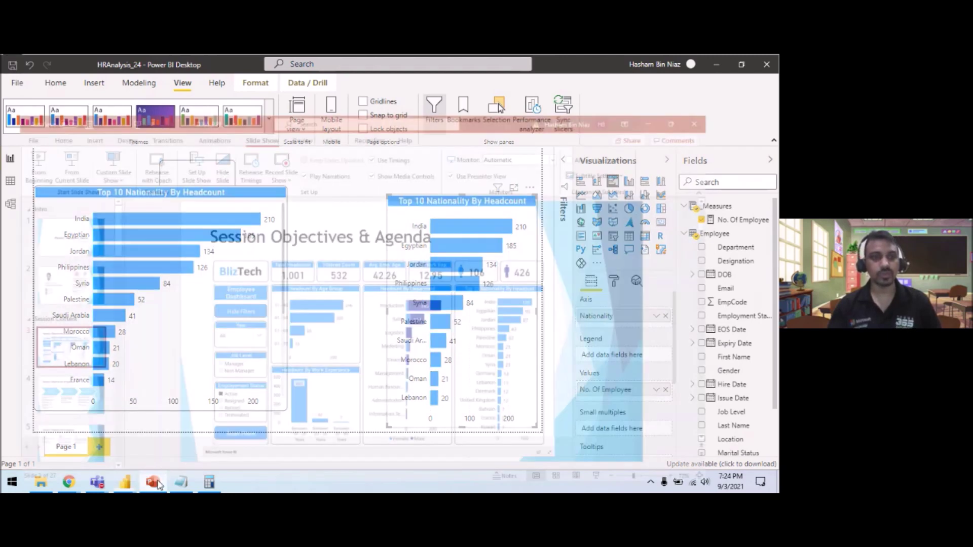
click(36, 373)
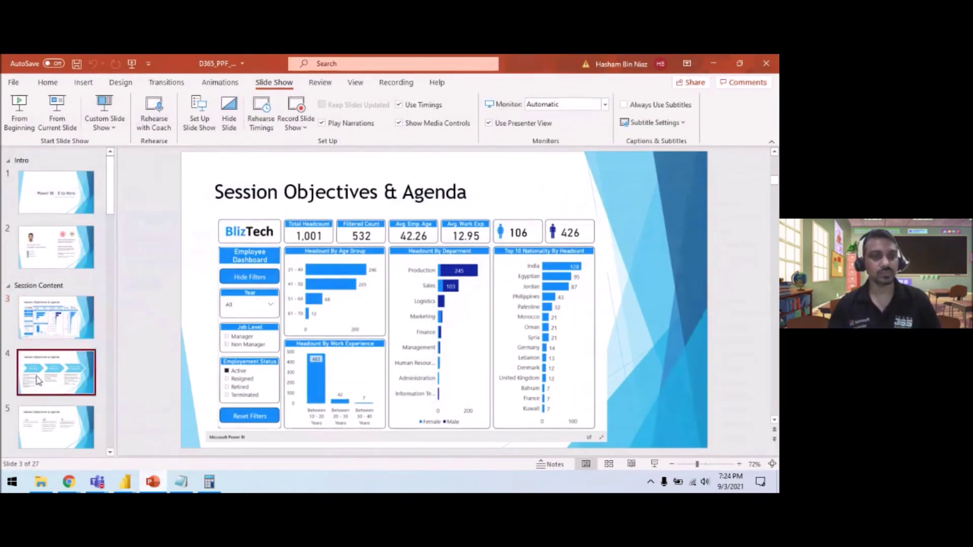
click(57, 117)
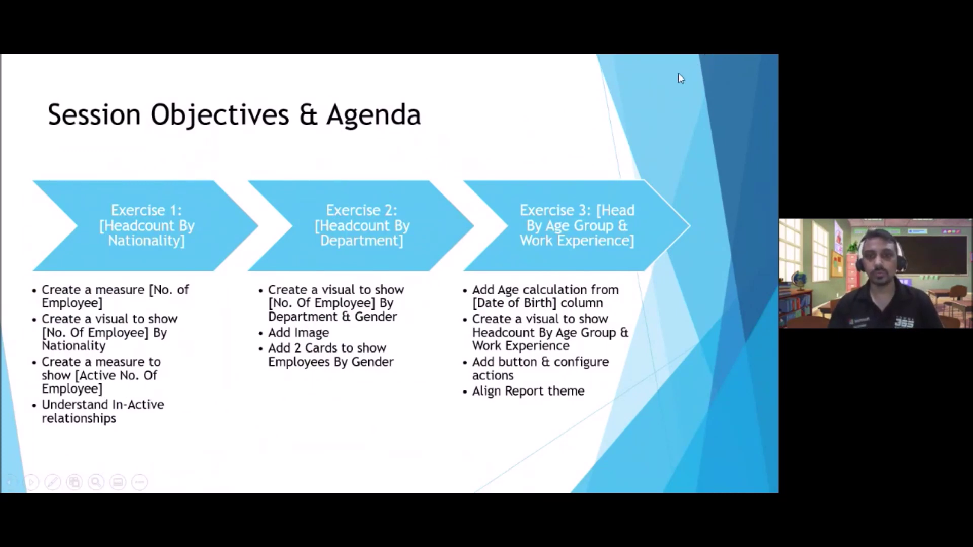
Present the Session Objectives & Agenda slide showing the target employee dashboard, and return to Power BI
key(Escape)
scroll(157, 329, up, 1)
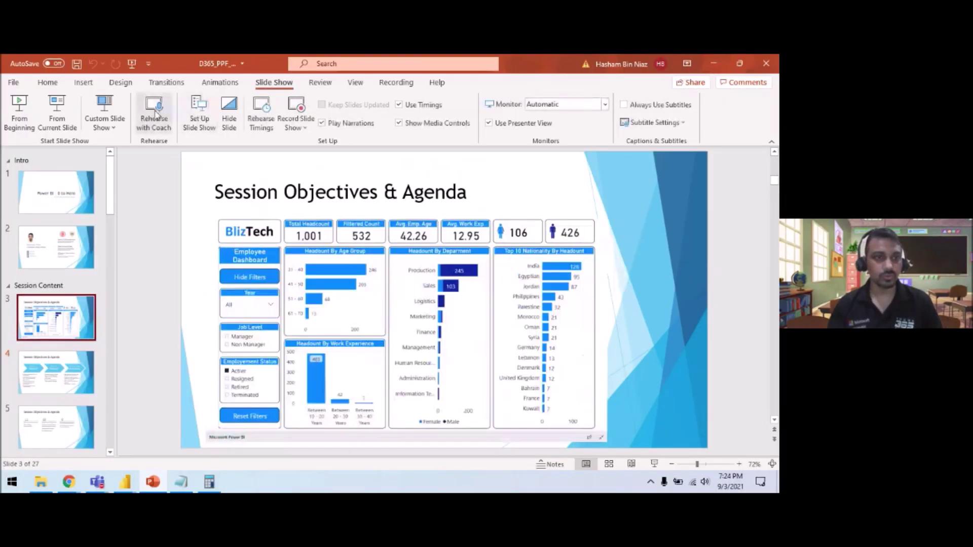
click(57, 122)
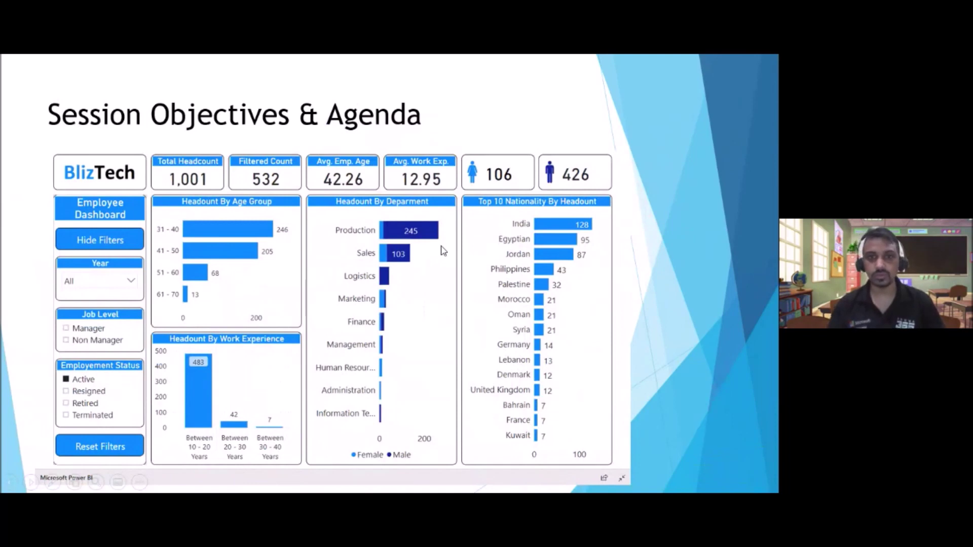
key(Escape)
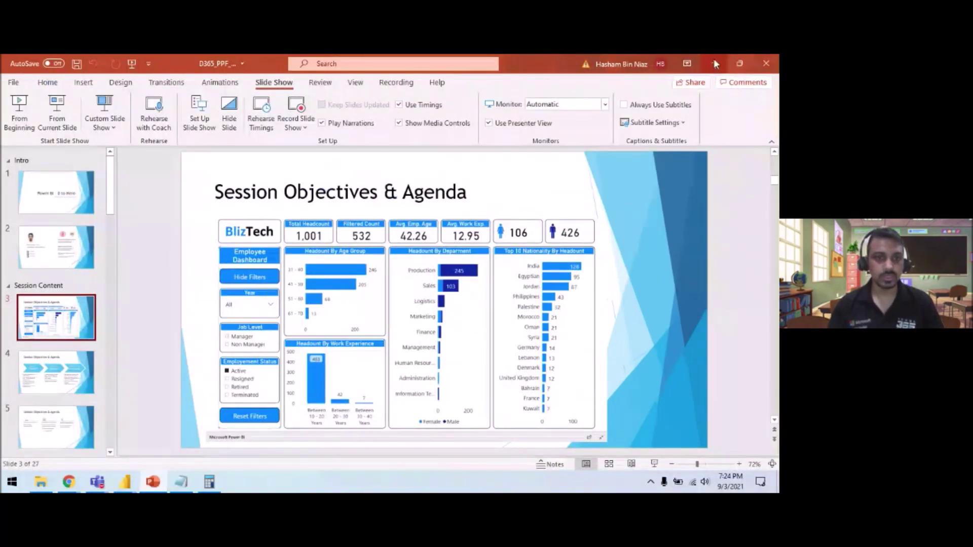
click(713, 60)
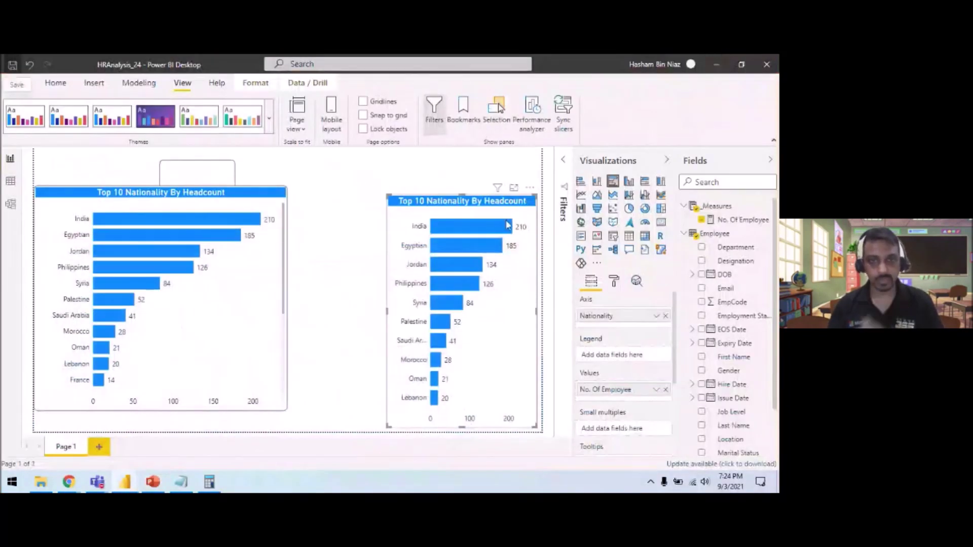
click(256, 276)
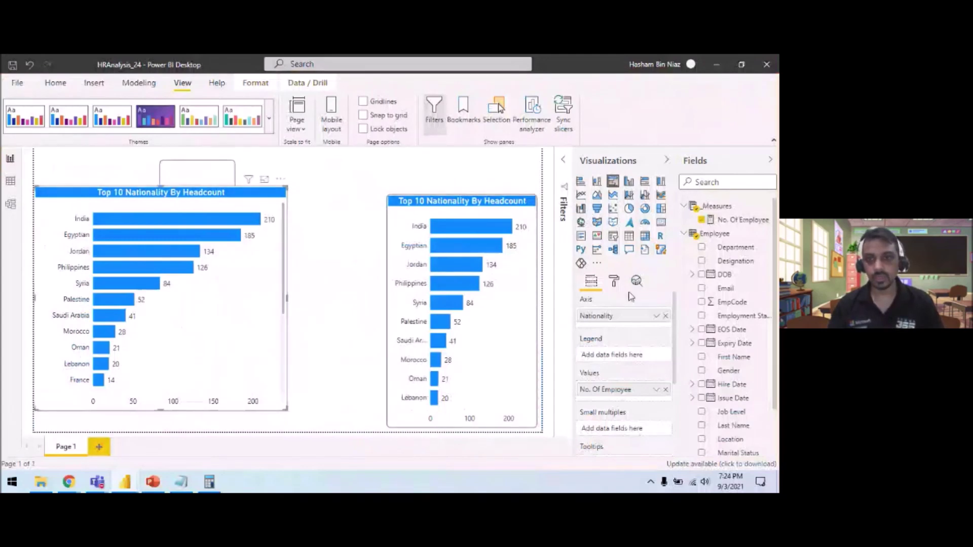
click(614, 281)
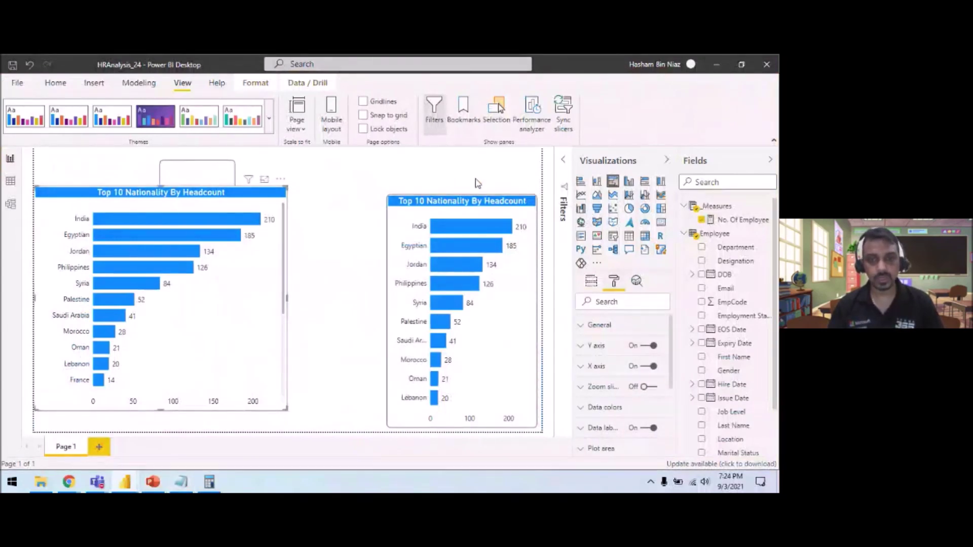
click(478, 202)
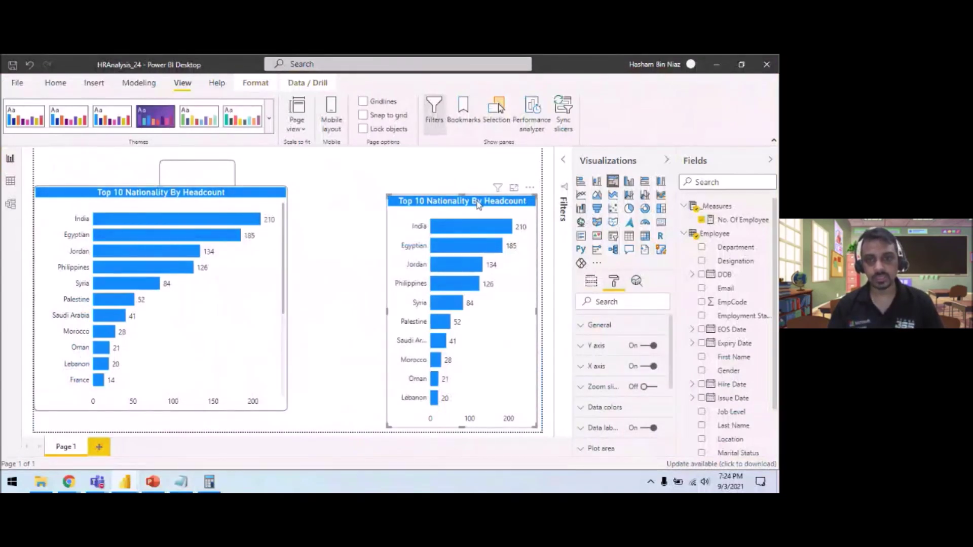
click(615, 332)
click(615, 327)
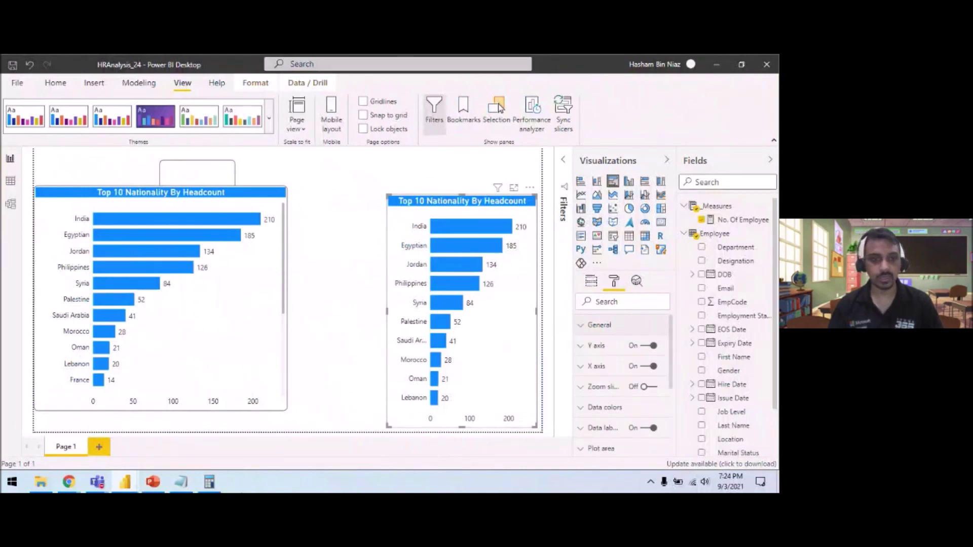
click(209, 481)
key(Escape)
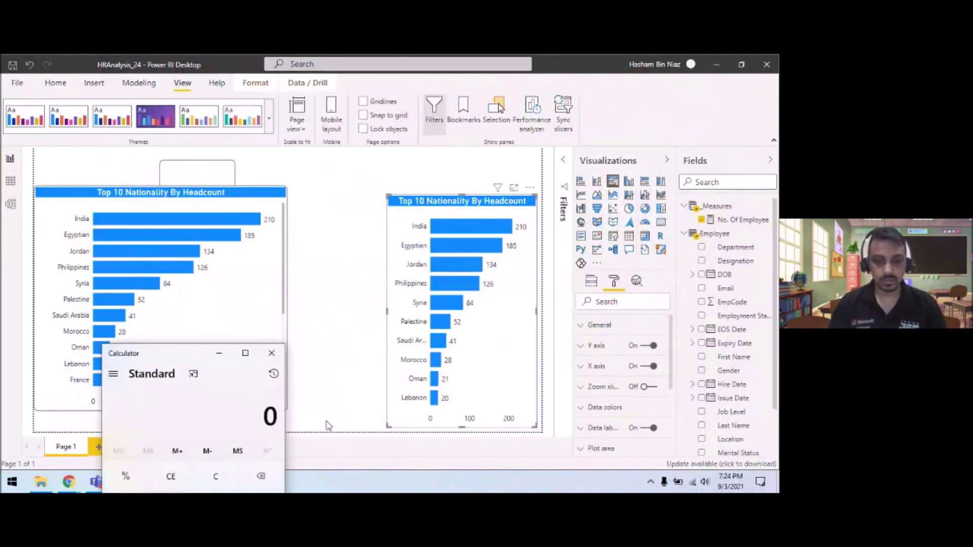
text(890 - )
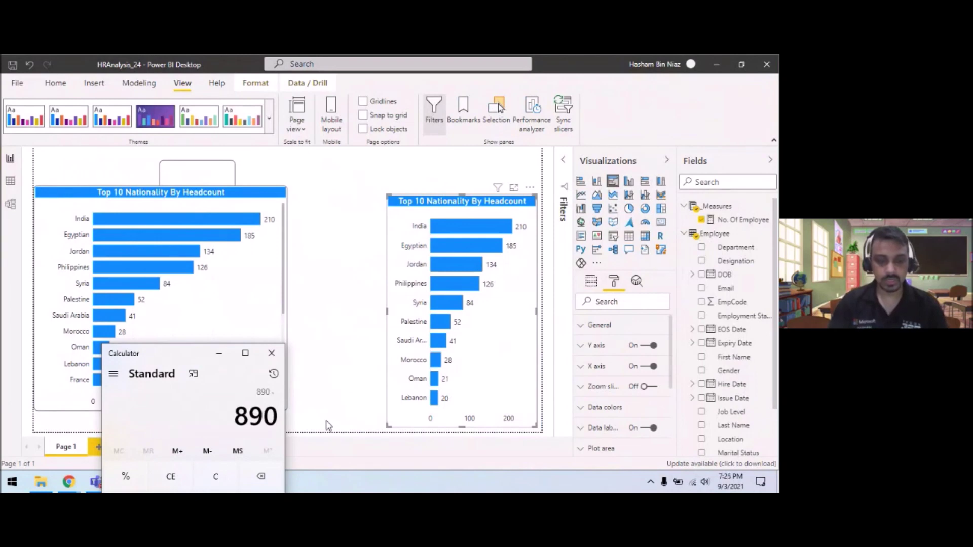
text(3)
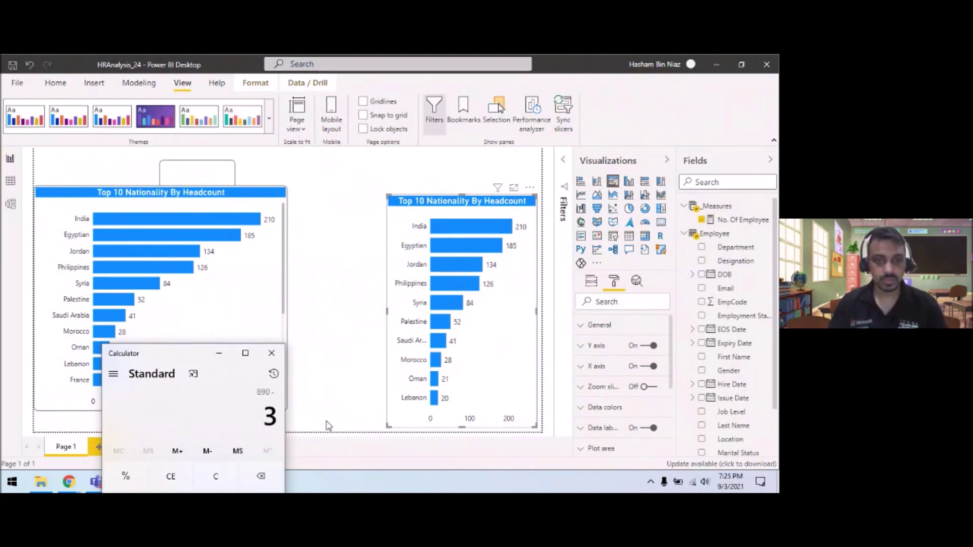
key(Escape)
click(245, 216)
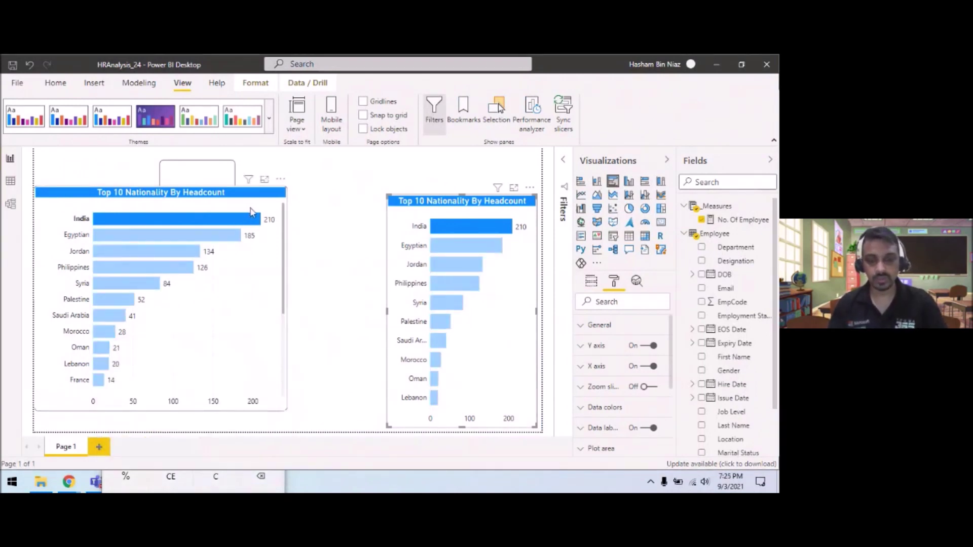
key(Delete)
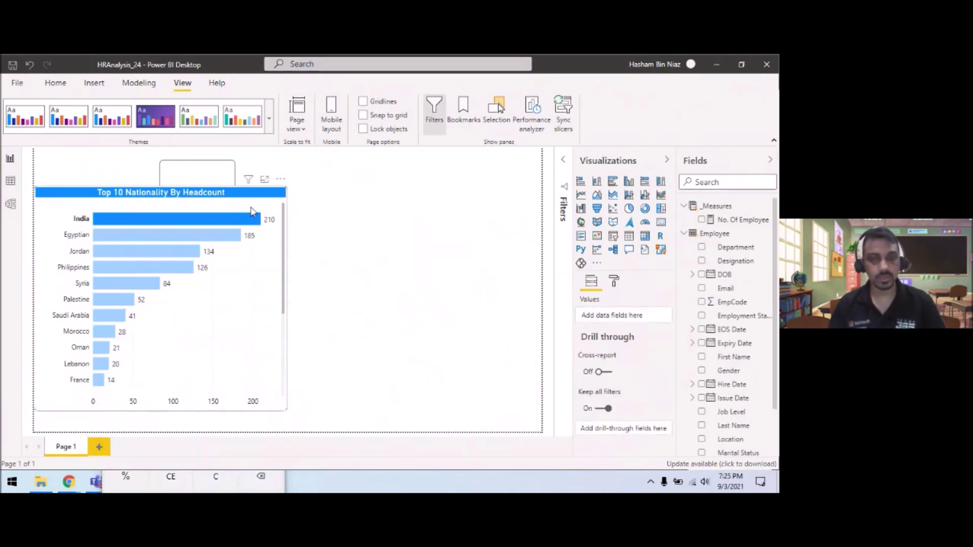
key(ctrl+z)
Delete the wide unfiltered nationality chart and place a copy of the filtered nationality chart beside the original
click(261, 202)
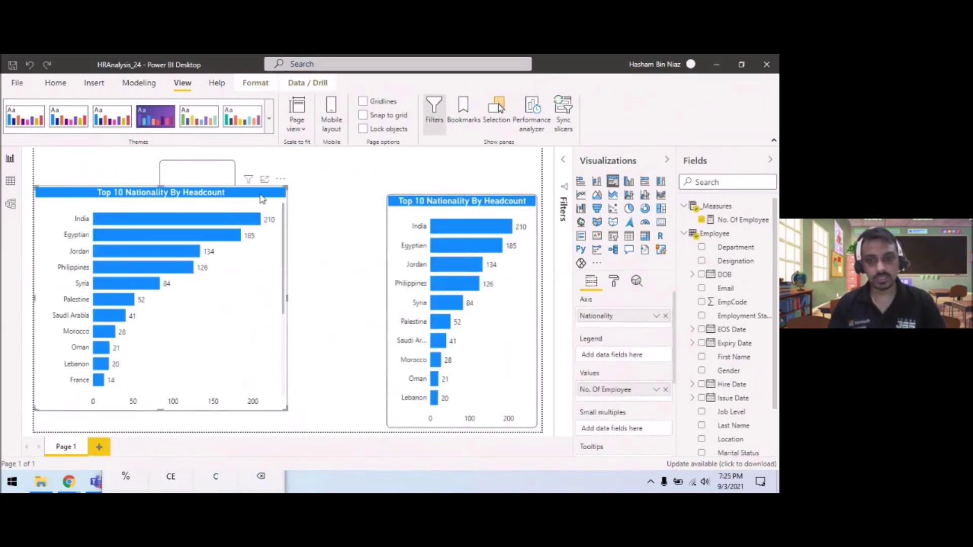
key(Delete)
click(423, 201)
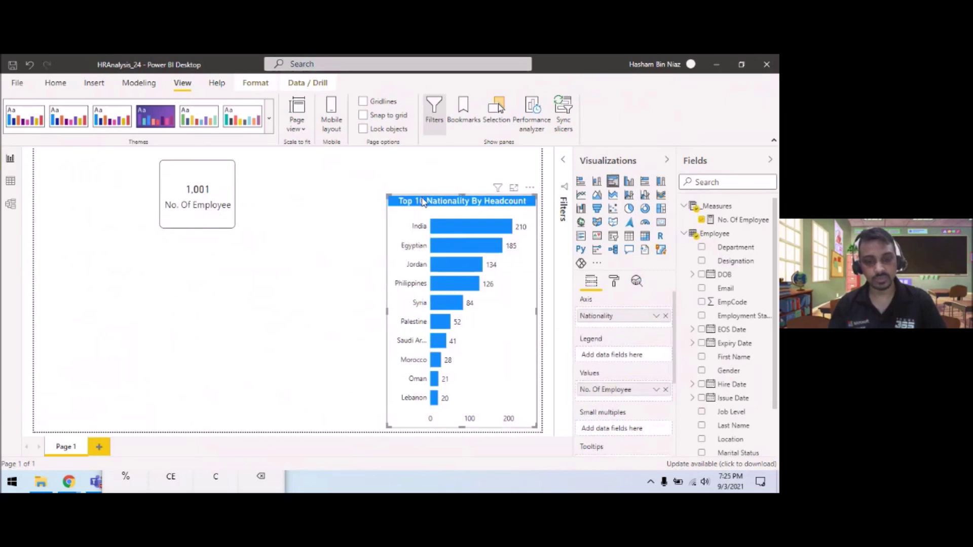
drag(423, 201, 317, 201)
key(ctrl+c)
key(ctrl+v)
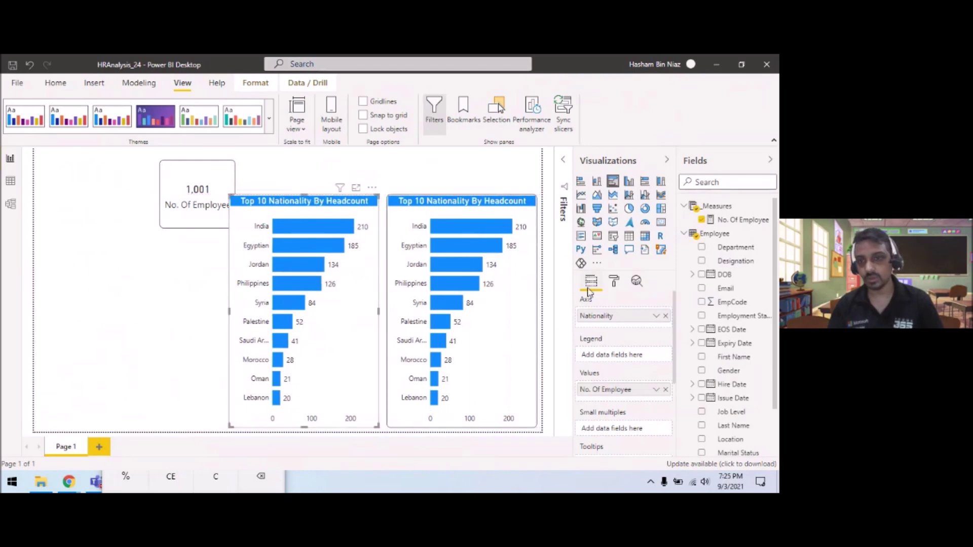
Clear the Nationality filter on the copied chart
click(563, 160)
click(554, 227)
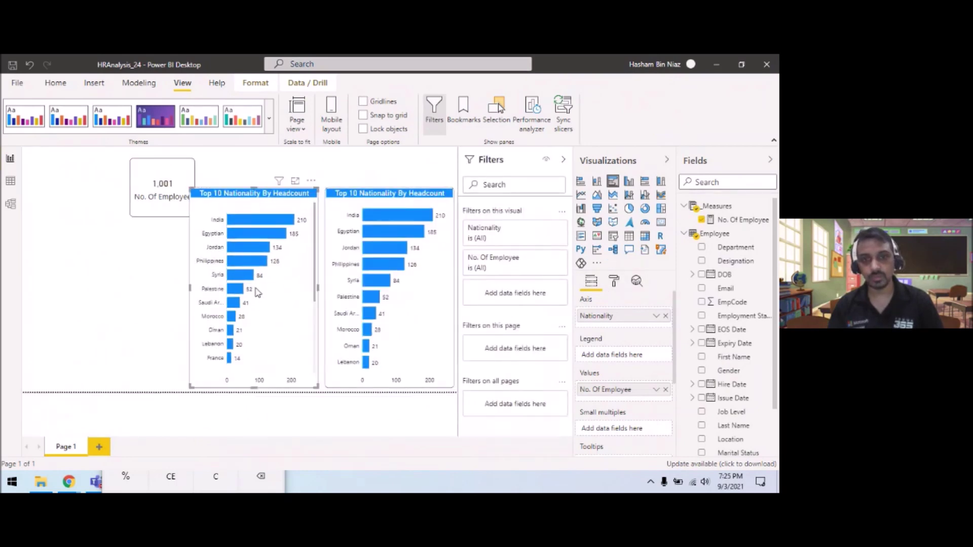
click(563, 162)
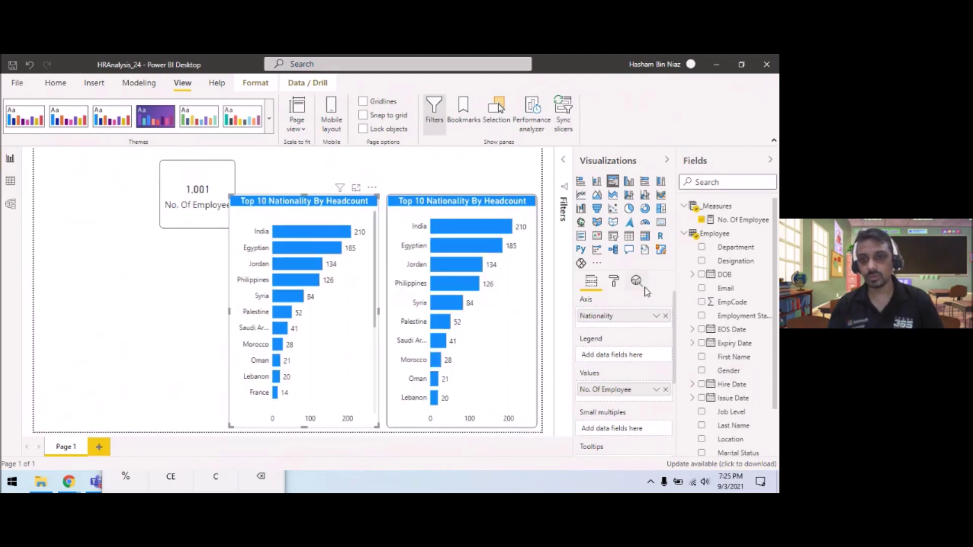
Set the copied nationality chart's width to 380 in its general formatting settings
click(618, 283)
click(623, 324)
scroll(673, 349, down, 1)
scroll(673, 350, down, 1)
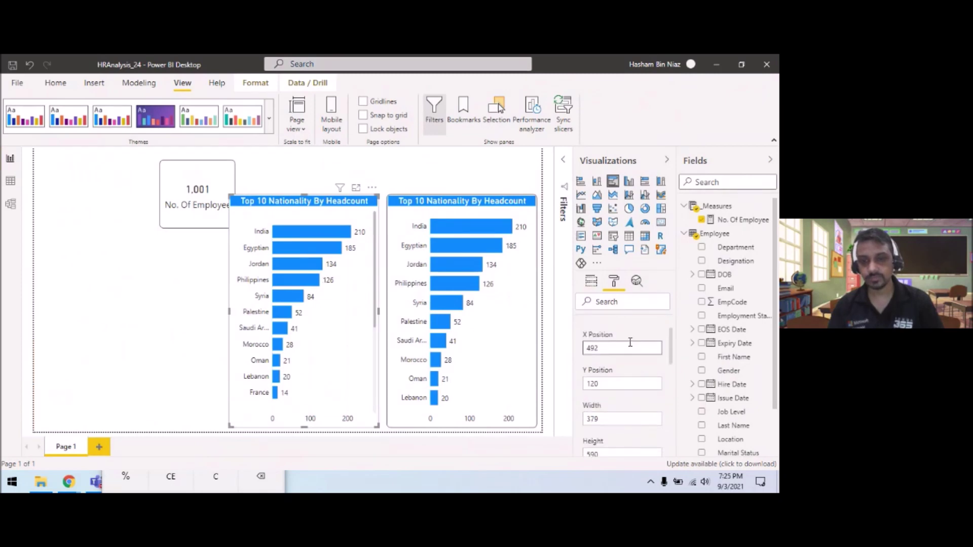
double_click(605, 417)
text(380)
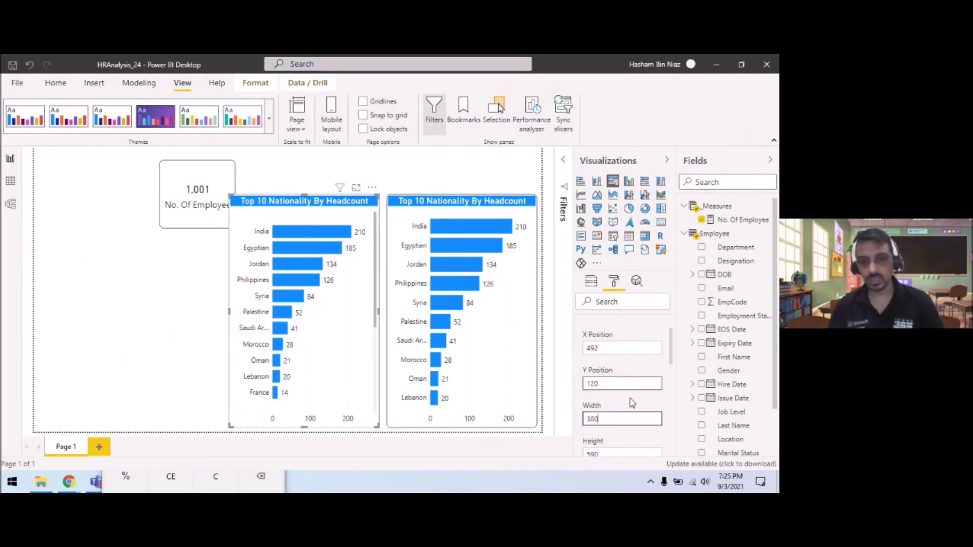
click(310, 487)
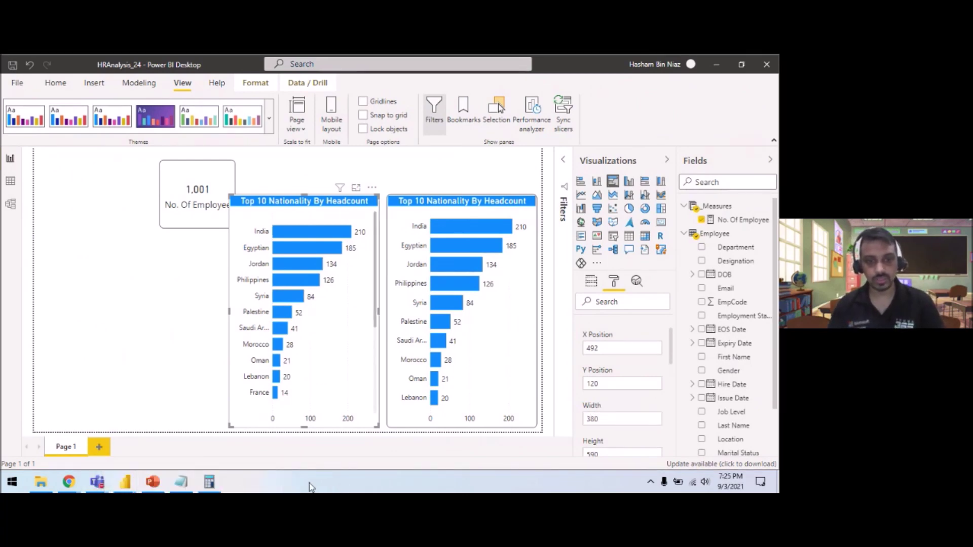
click(216, 485)
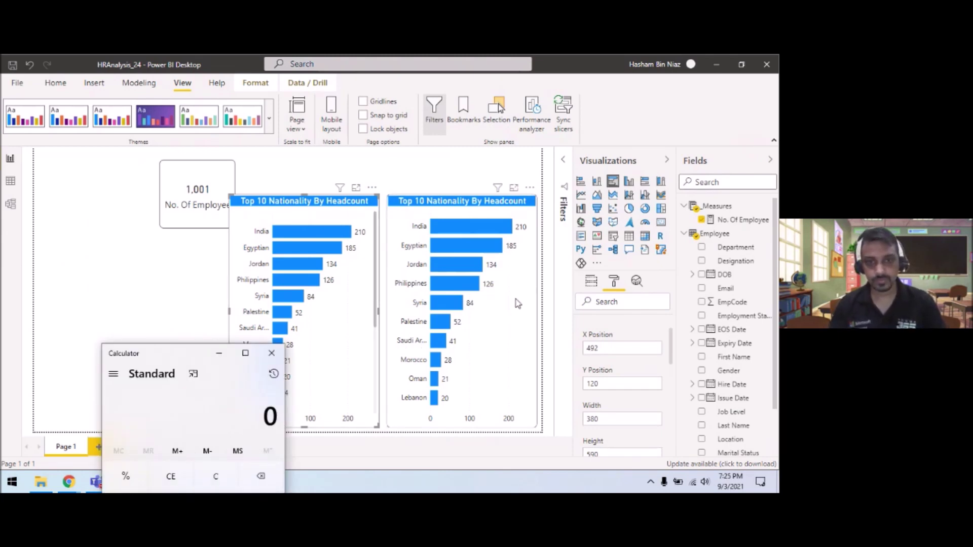
click(488, 198)
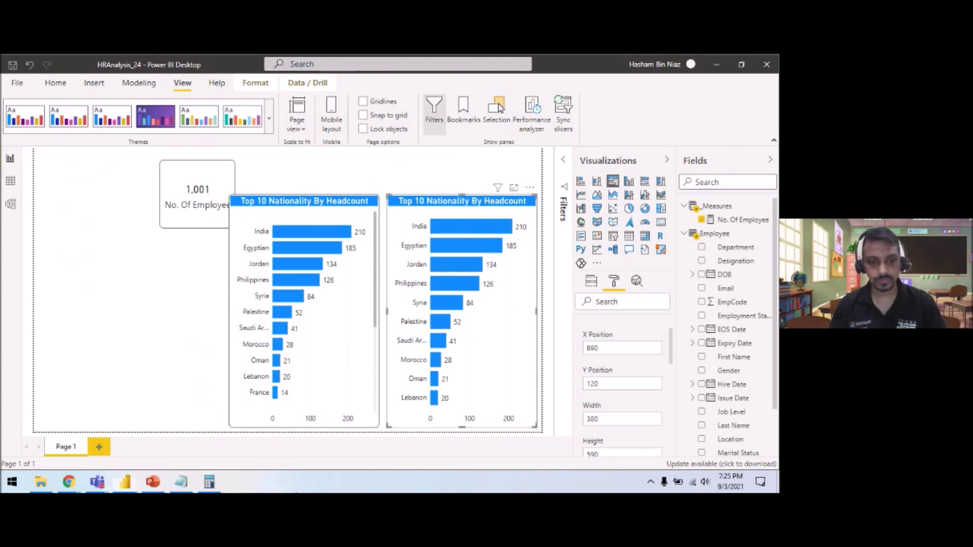
click(209, 482)
text(8)
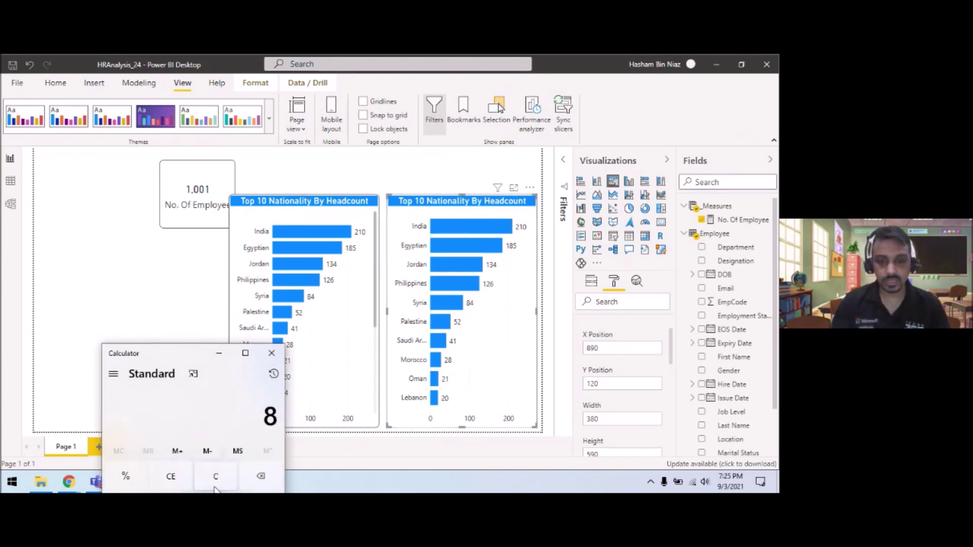
text(90390)
click(214, 486)
Set the copied nationality chart's X position to 500
click(357, 222)
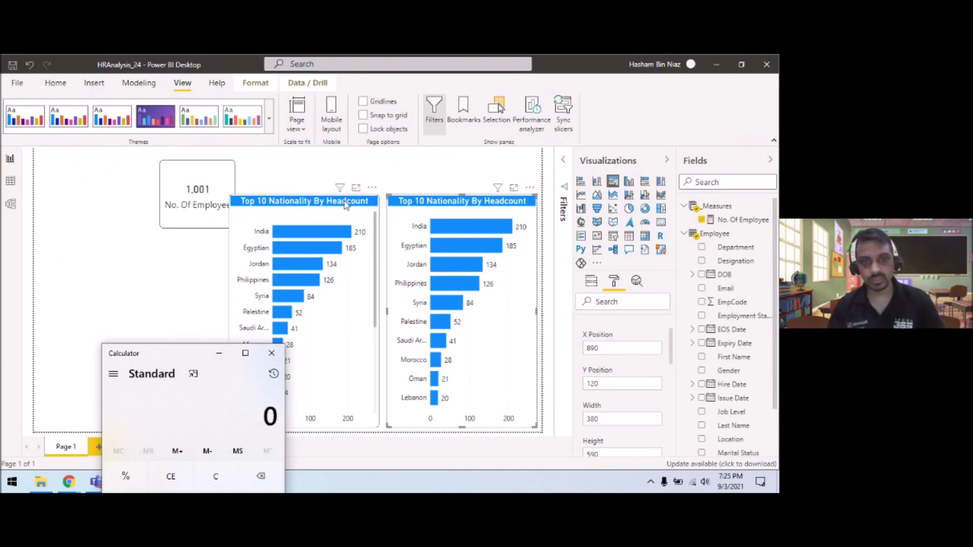
drag(606, 348, 567, 349)
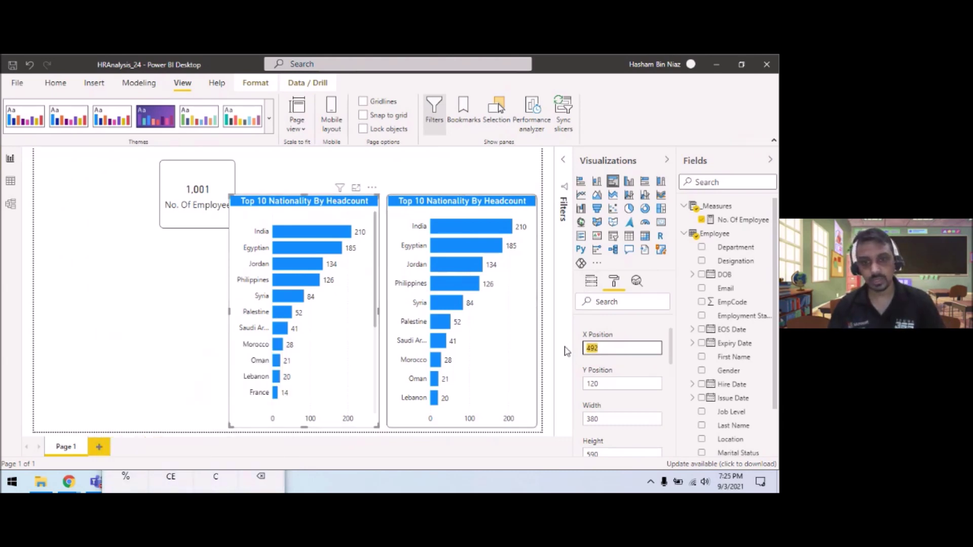
text(500)
key(Return)
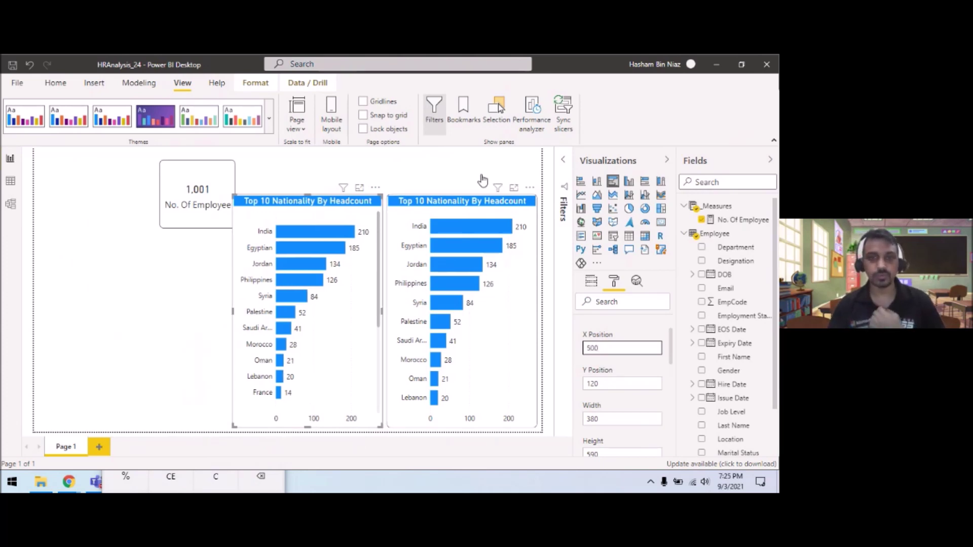
Delete the No. Of Employee card from the report page
click(428, 177)
click(212, 178)
key(Delete)
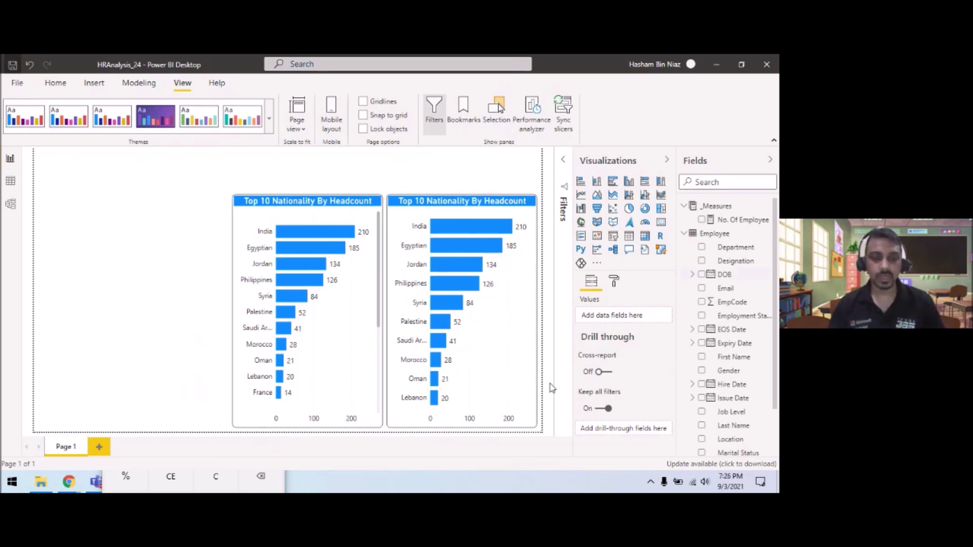
Switch to PowerPoint to review the Exercise 2 requirements on the agenda slide, and return to Power BI
mouse_move(71, 485)
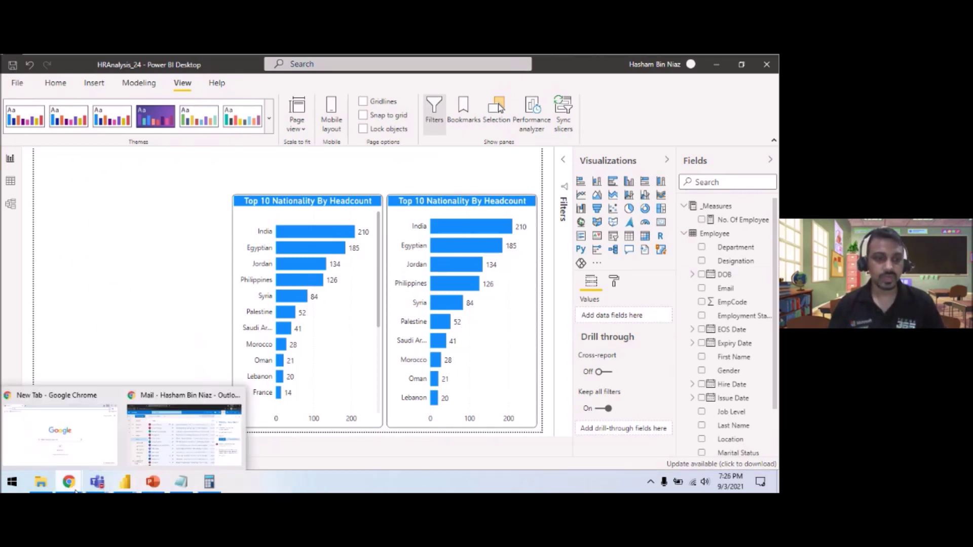
click(153, 482)
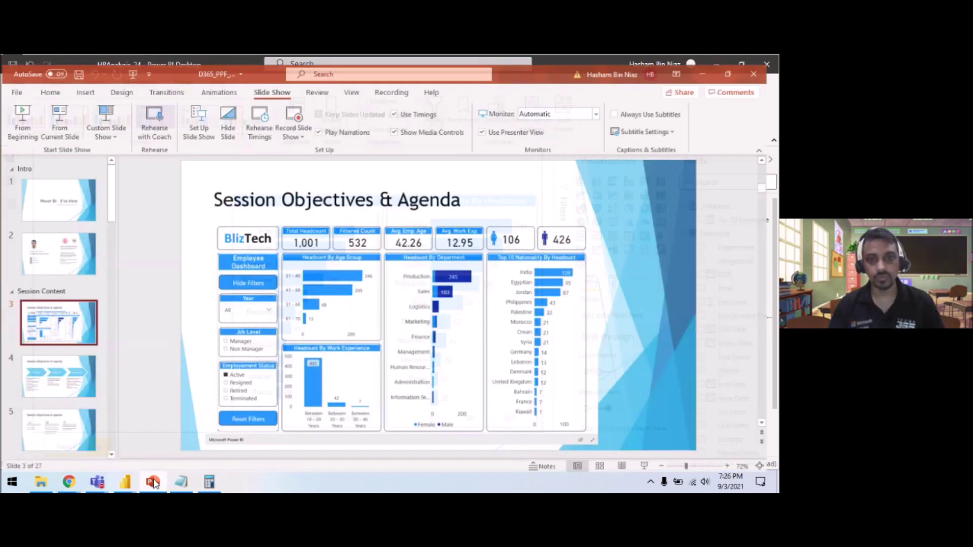
click(62, 387)
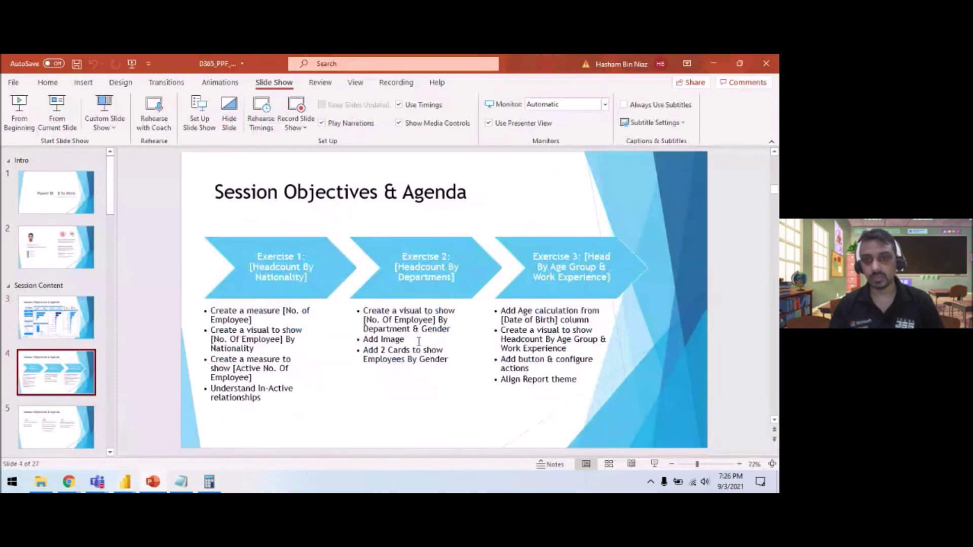
click(712, 63)
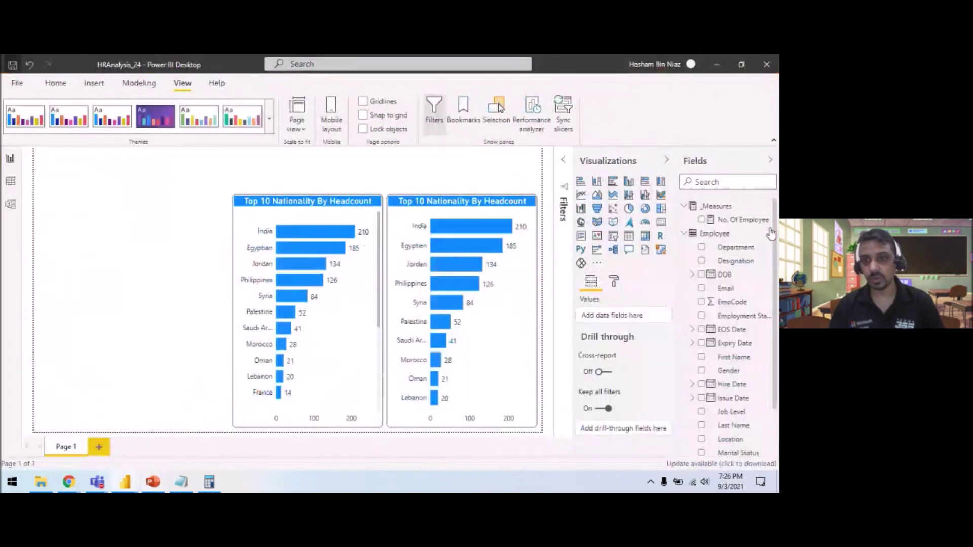
Replace Nationality with Department on the copied chart's axis and add Gender as its legend
click(330, 206)
drag(739, 256, 642, 320)
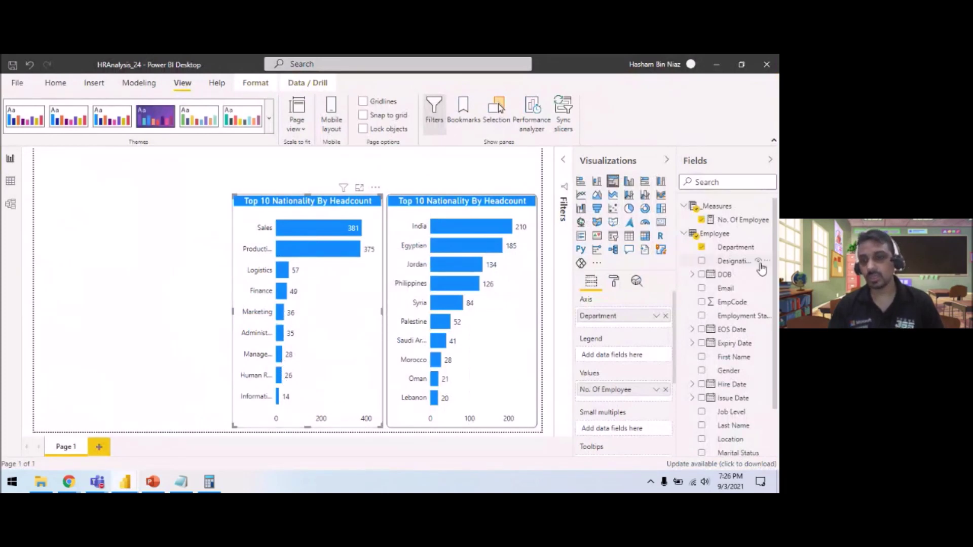
drag(773, 276, 778, 332)
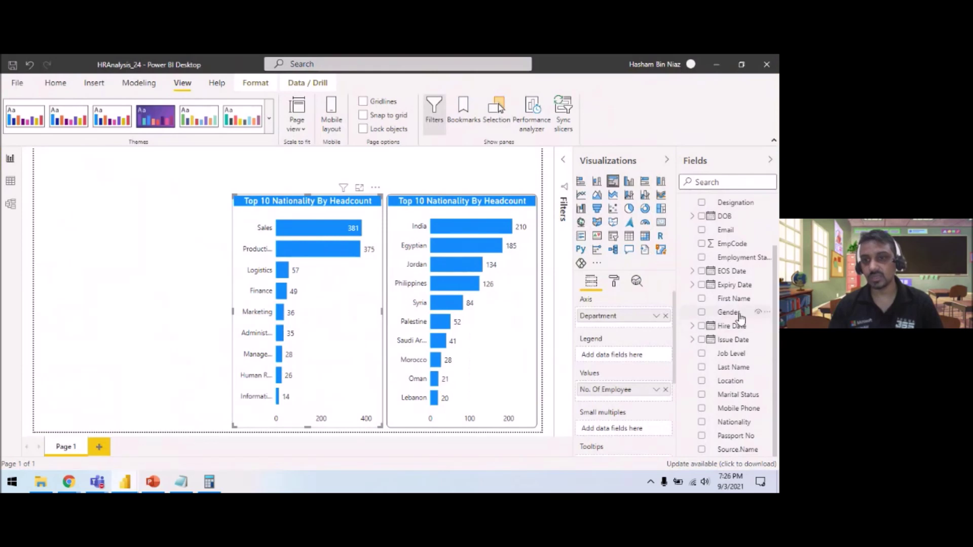
drag(735, 312, 659, 357)
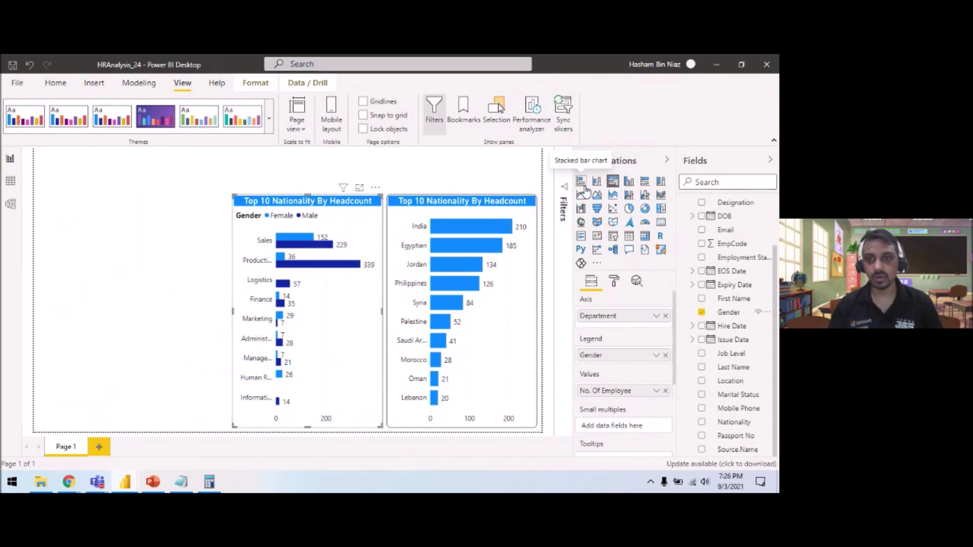
Convert the department chart to a stacked bar chart and set its legend to Bottom Center with the legend title off
click(582, 183)
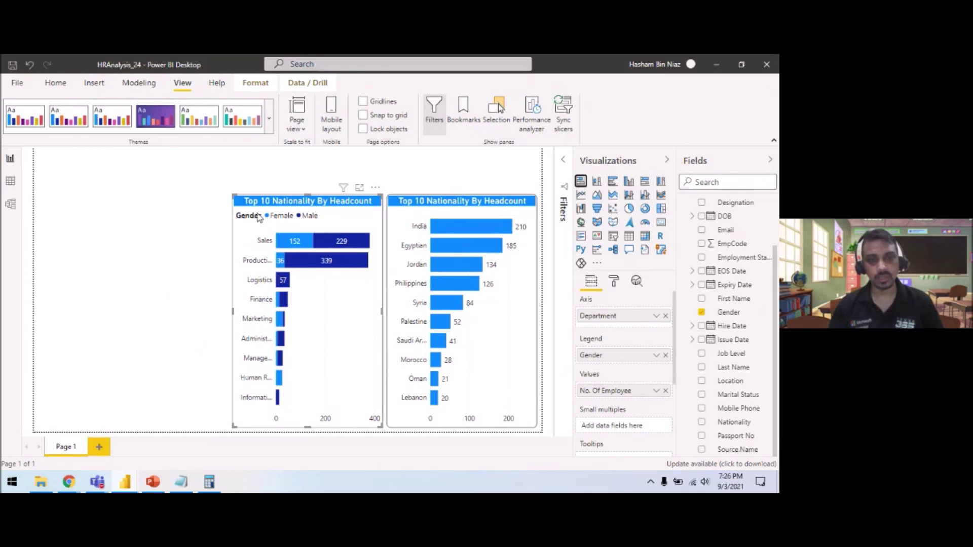
click(613, 281)
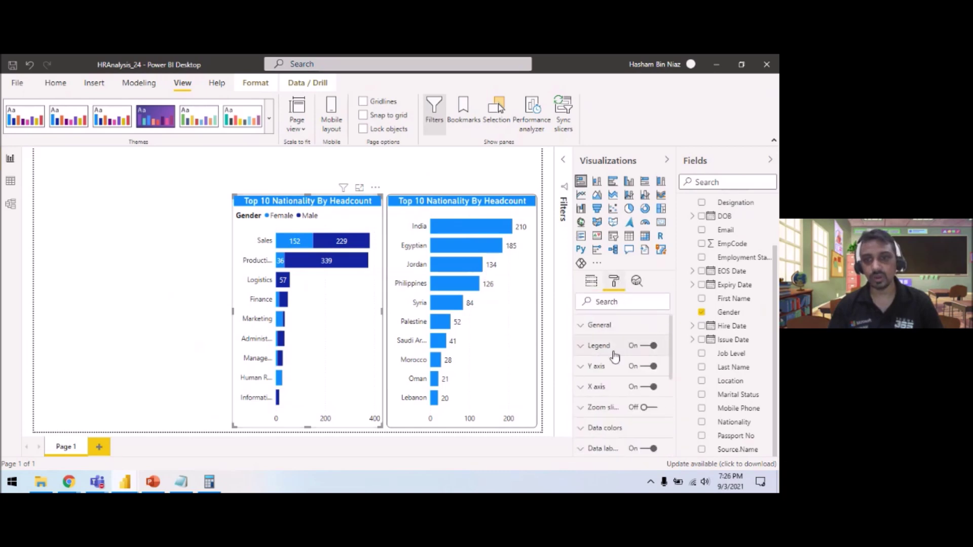
click(595, 348)
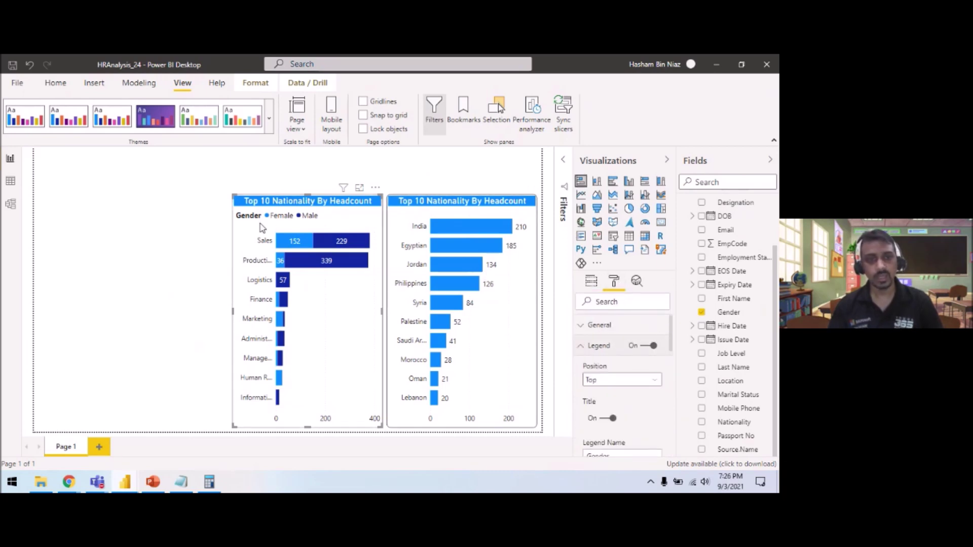
click(653, 380)
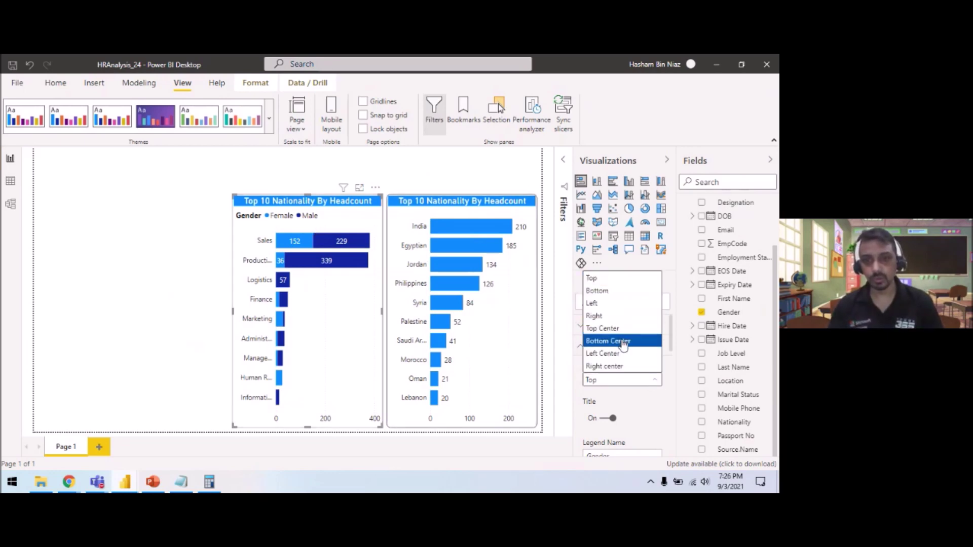
click(623, 344)
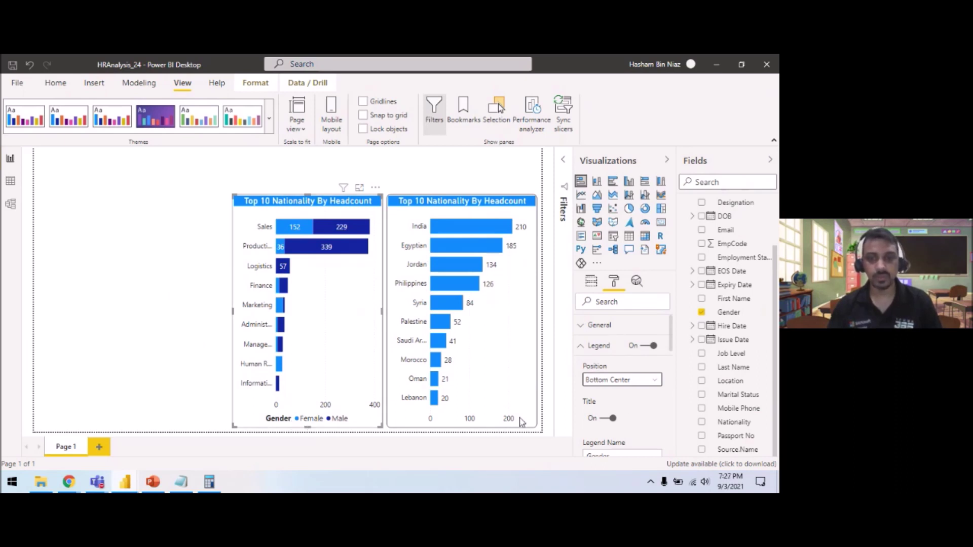
click(604, 419)
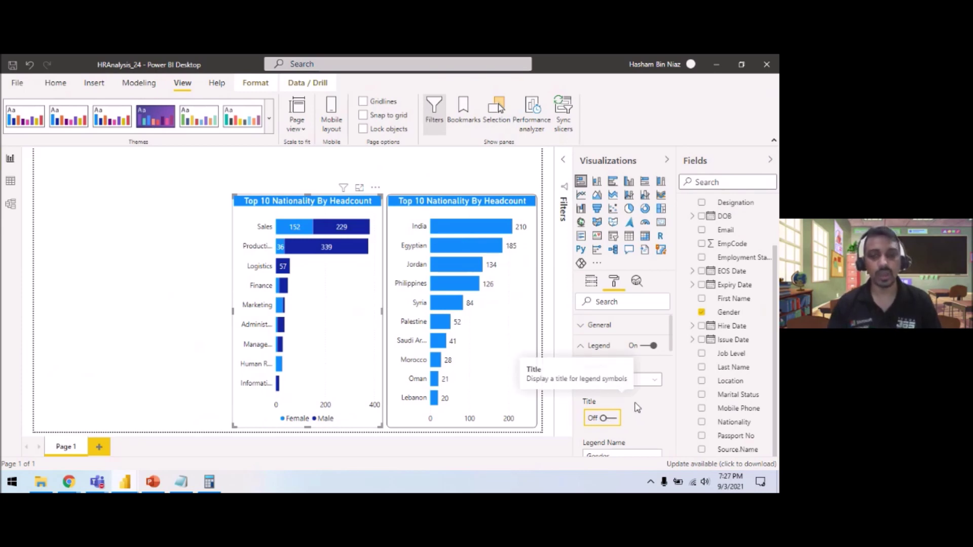
click(599, 346)
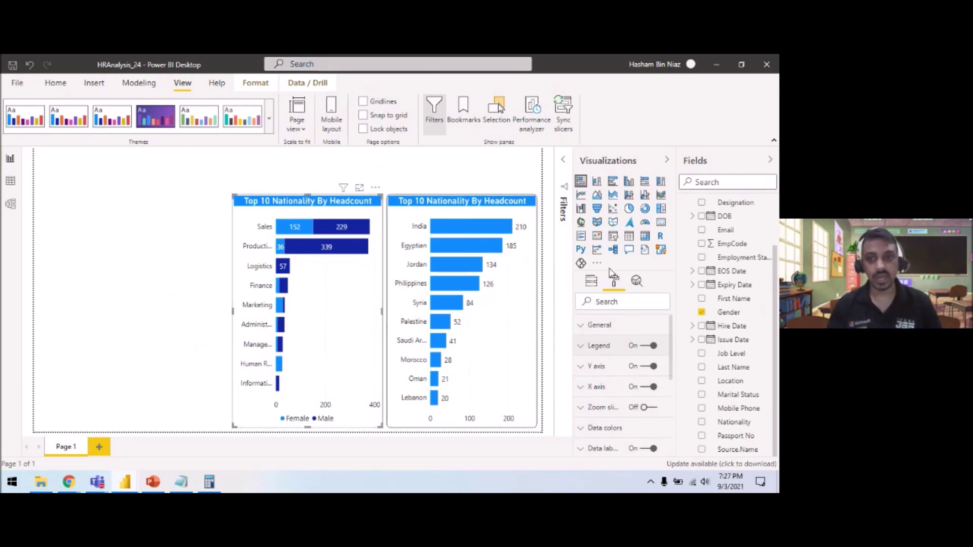
Replace the department chart's title text with "Headcount By Department"
click(591, 281)
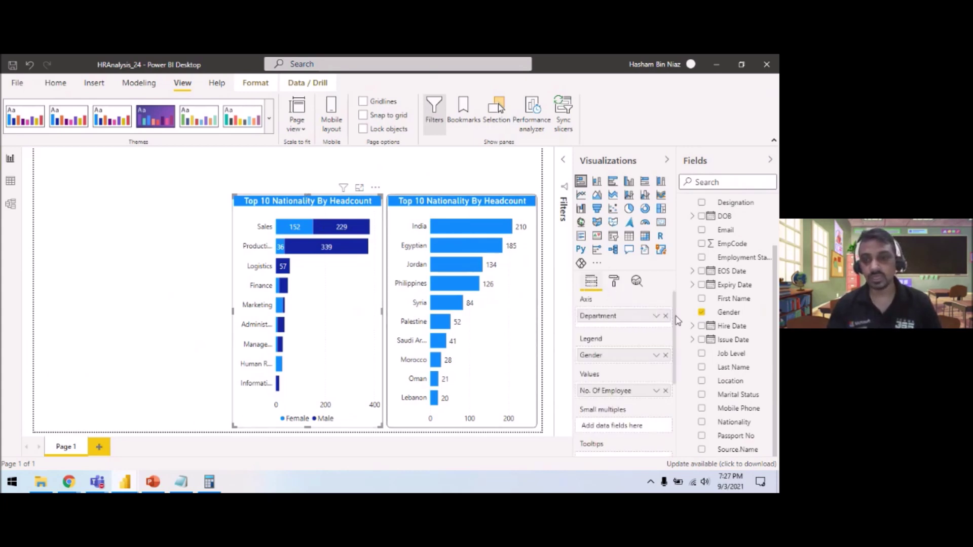
click(614, 284)
scroll(673, 363, down, 1)
scroll(673, 375, down, 2)
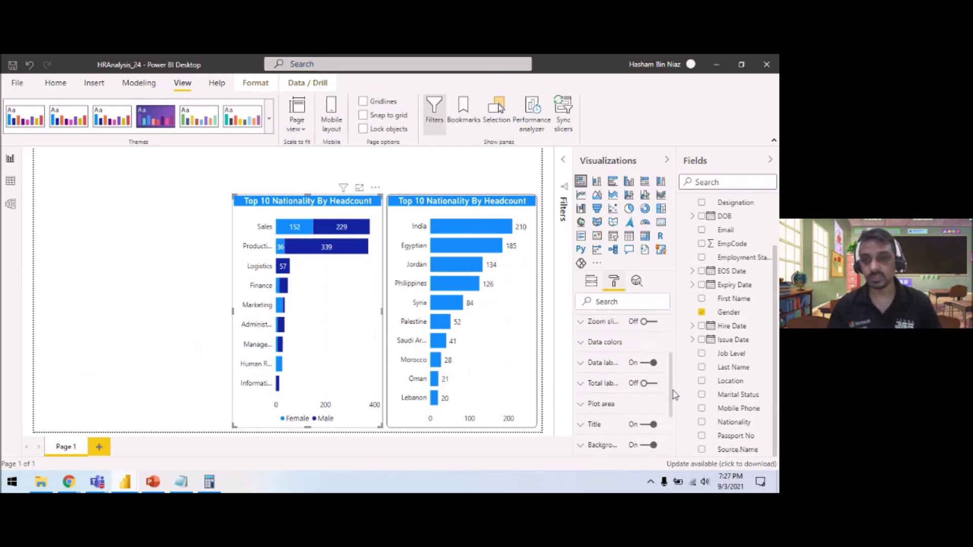
click(611, 400)
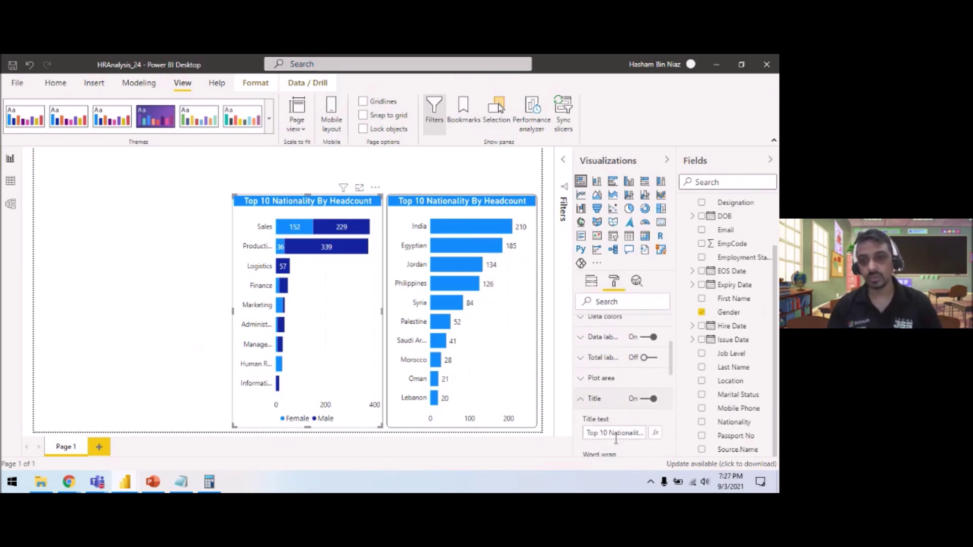
drag(621, 432, 559, 436)
key(ctrl+shift+Right)
key(ctrl+shift+Right)
key(ctrl+shift+Right)
key(ctrl+shift+Right)
key(ctrl+shift+Right)
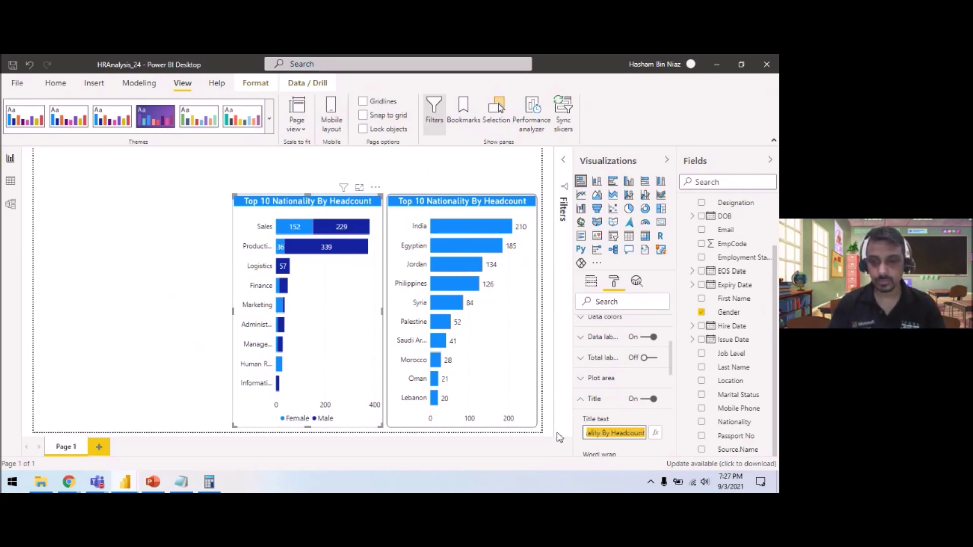
click(611, 434)
key(ctrl+a)
key(BackSpace)
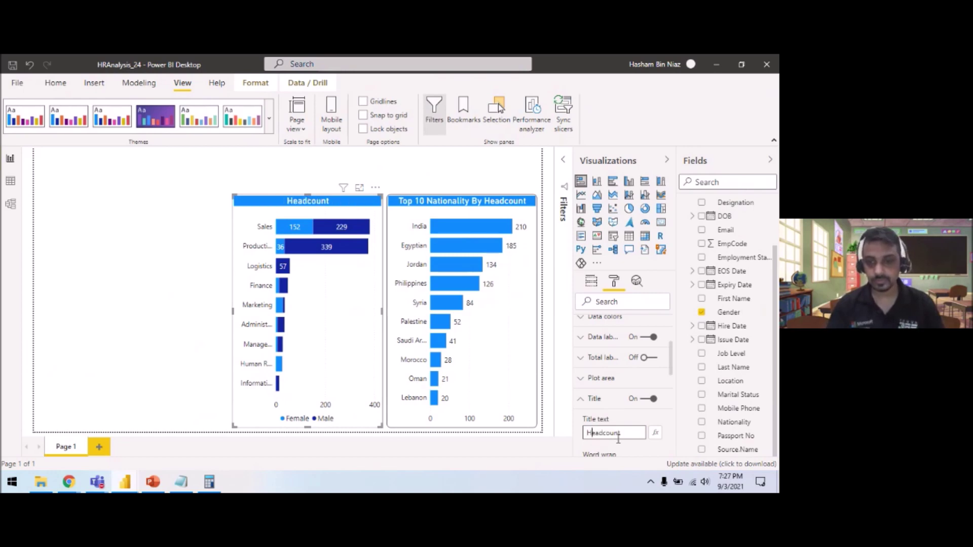
text(By Department)
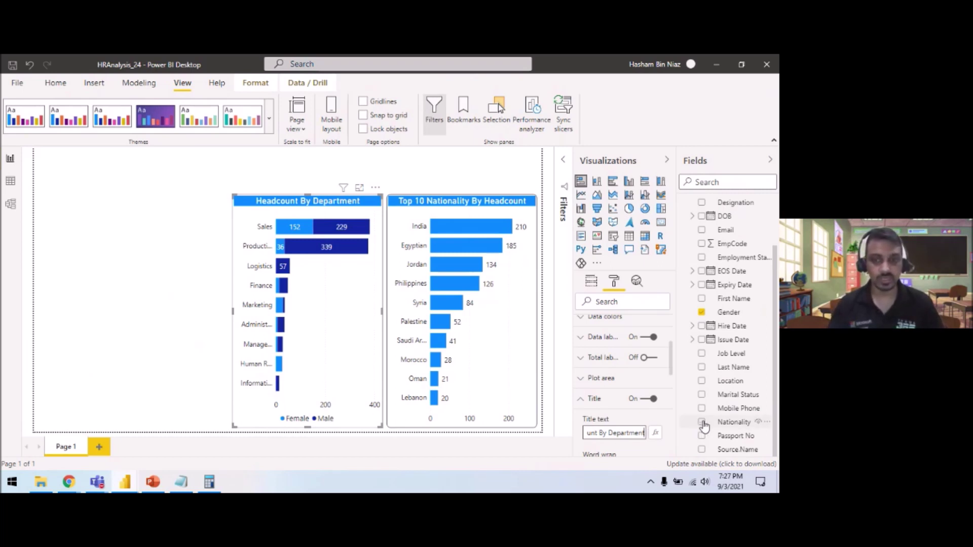
click(603, 403)
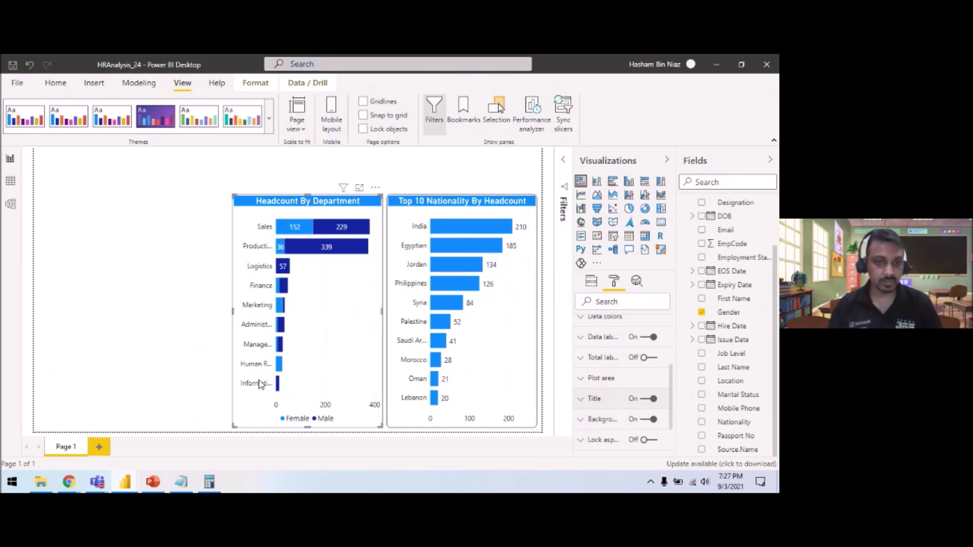
Set the Y axis maximum size of the department chart to 35% to give the department labels more room
scroll(635, 388, up, 3)
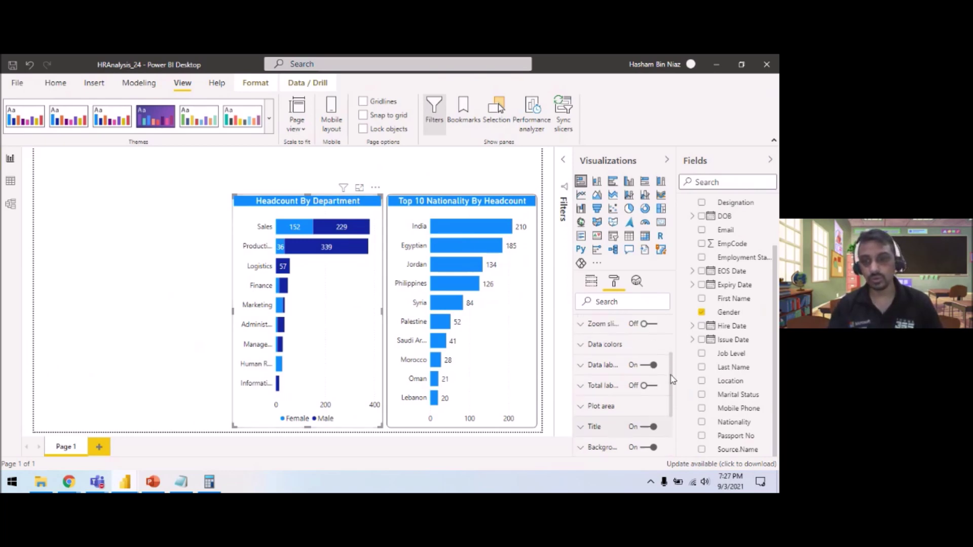
click(611, 357)
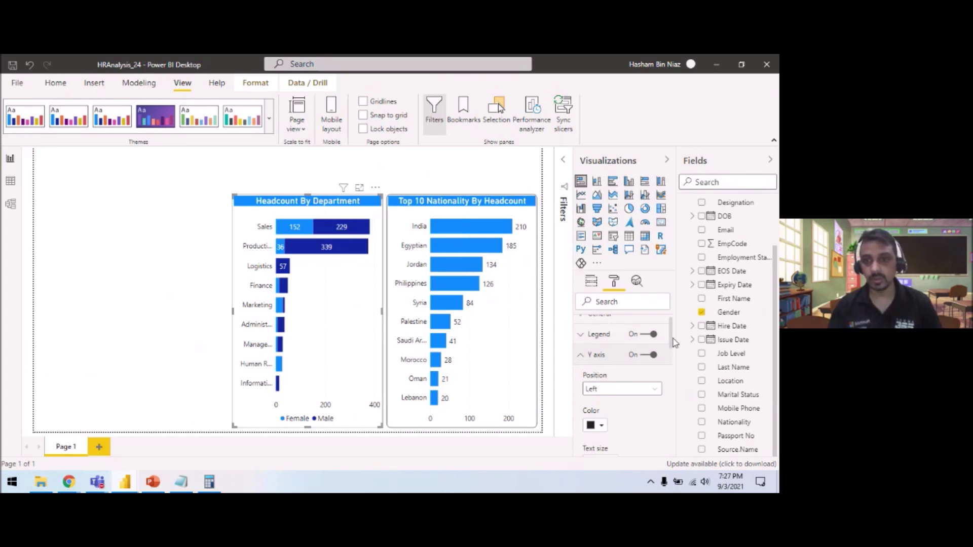
drag(673, 342, 673, 371)
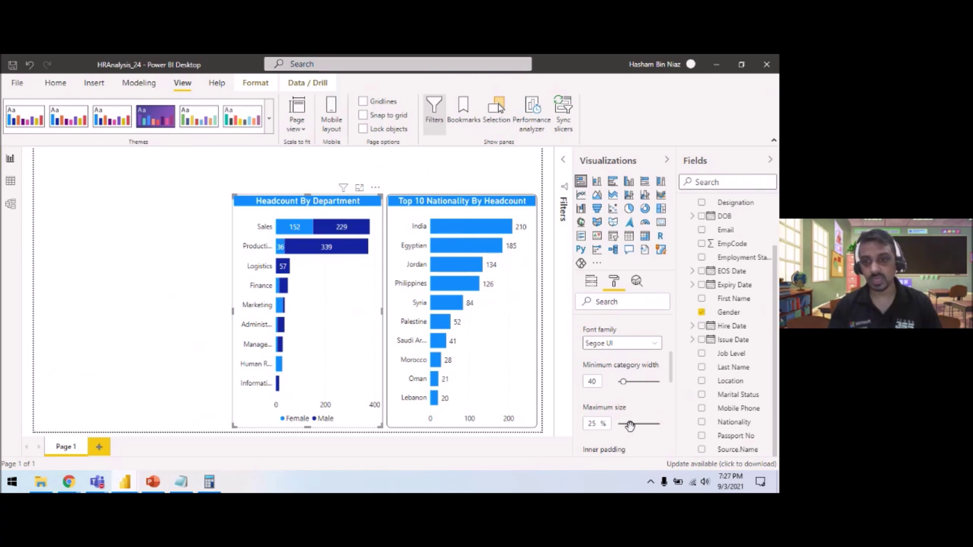
drag(630, 424, 642, 426)
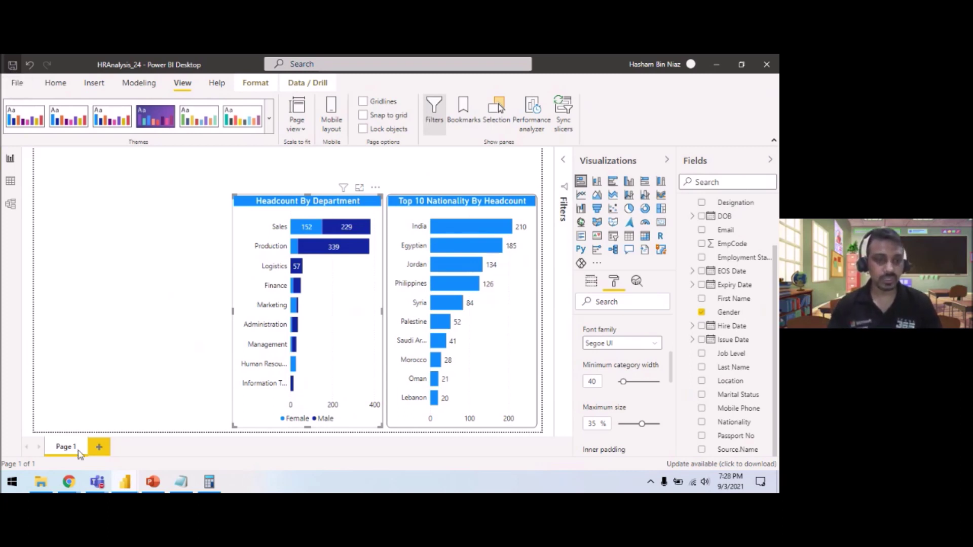
Switch to PowerPoint to review the target dashboard and the Exercise 2 requirements in the slide show, and return to Power BI
click(162, 490)
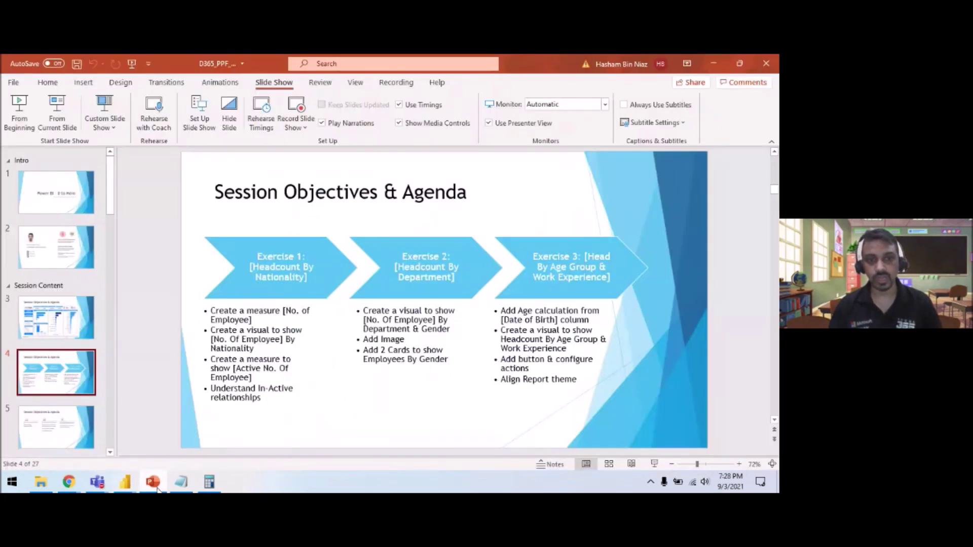
scroll(172, 439, up, 1)
click(62, 127)
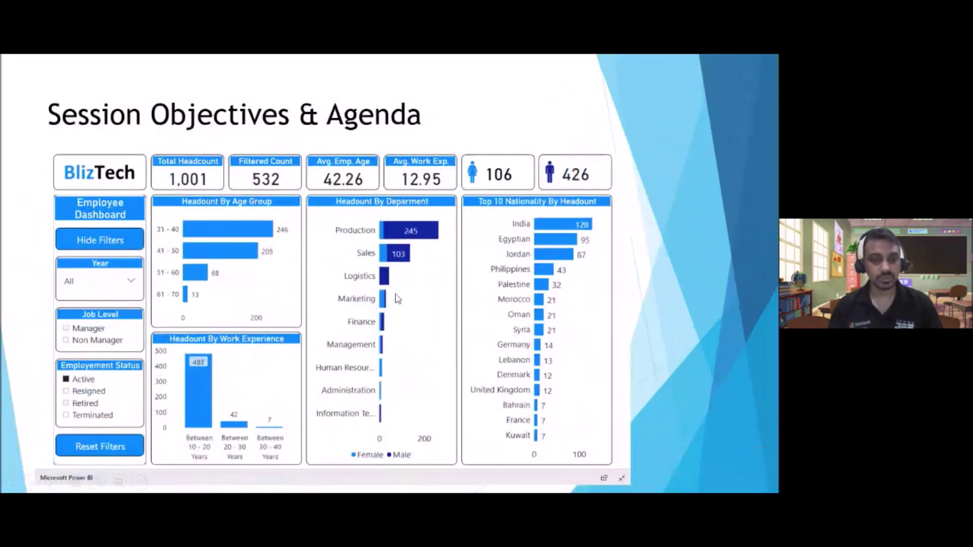
click(306, 452)
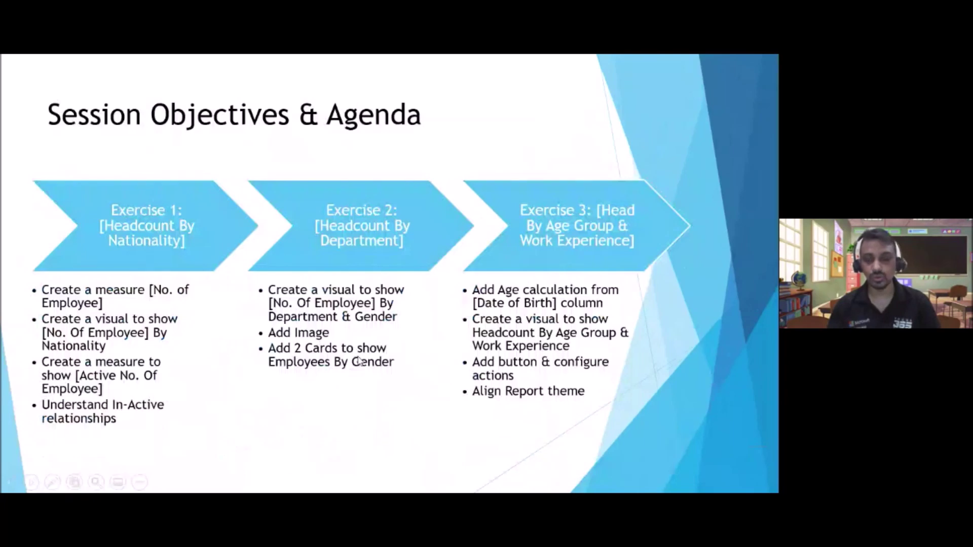
key(Left)
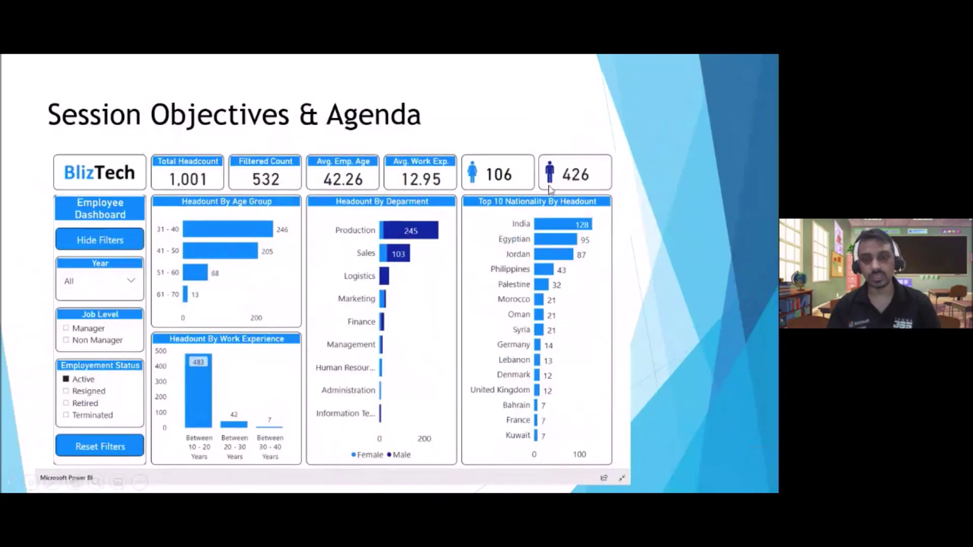
key(Escape)
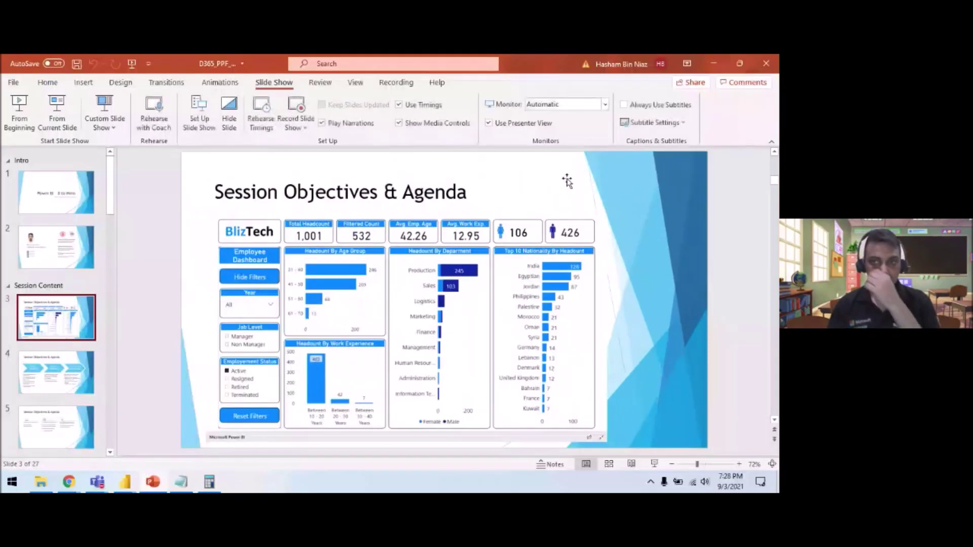
click(716, 65)
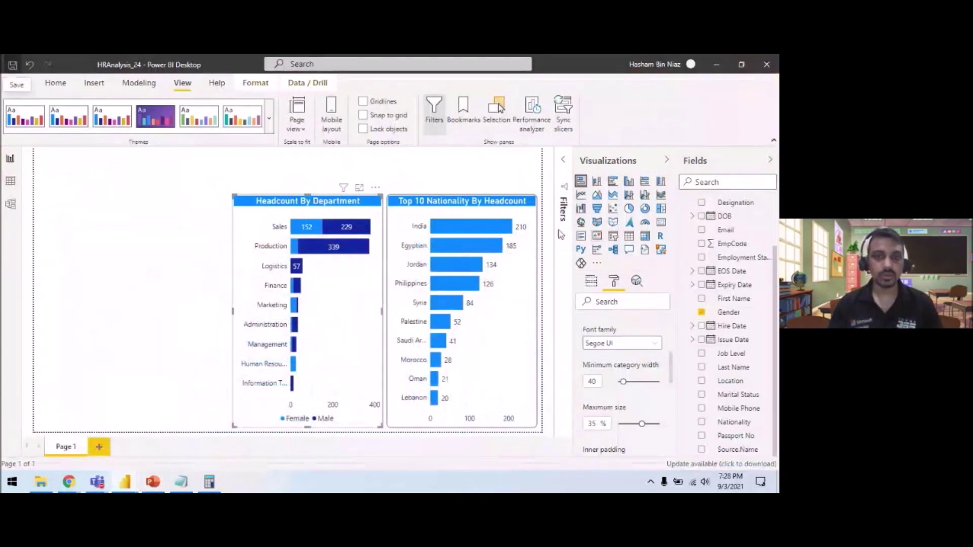
Deselect the department chart and collapse the Employee table in the field list
click(445, 175)
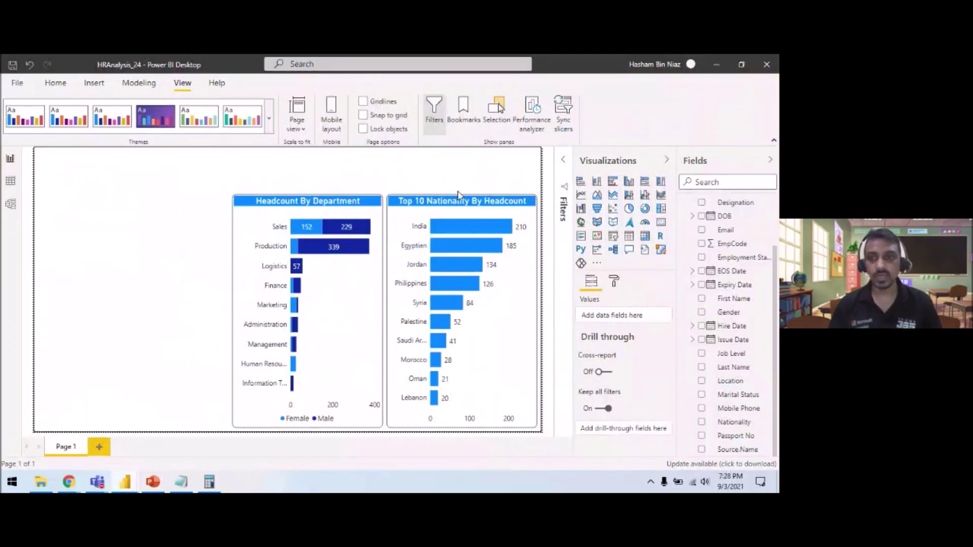
drag(777, 274, 777, 211)
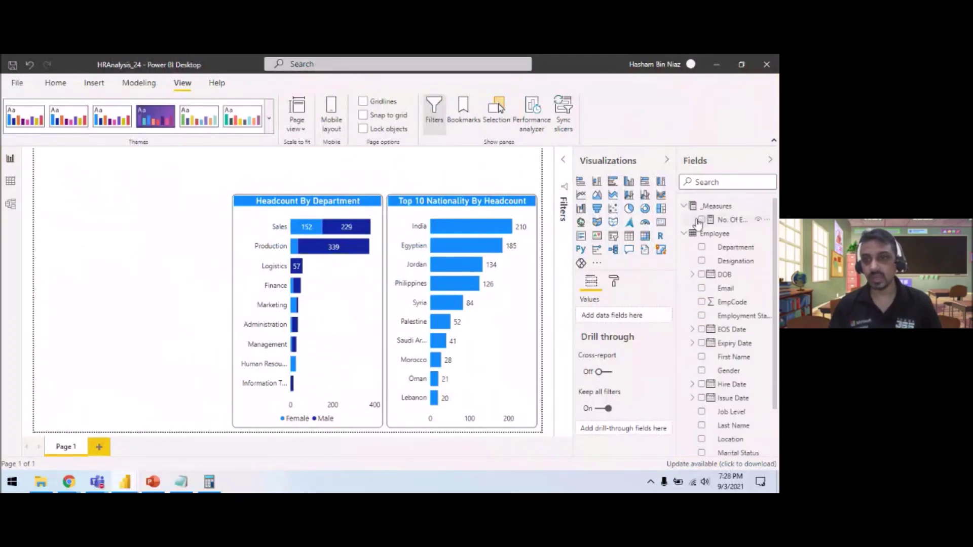
click(683, 233)
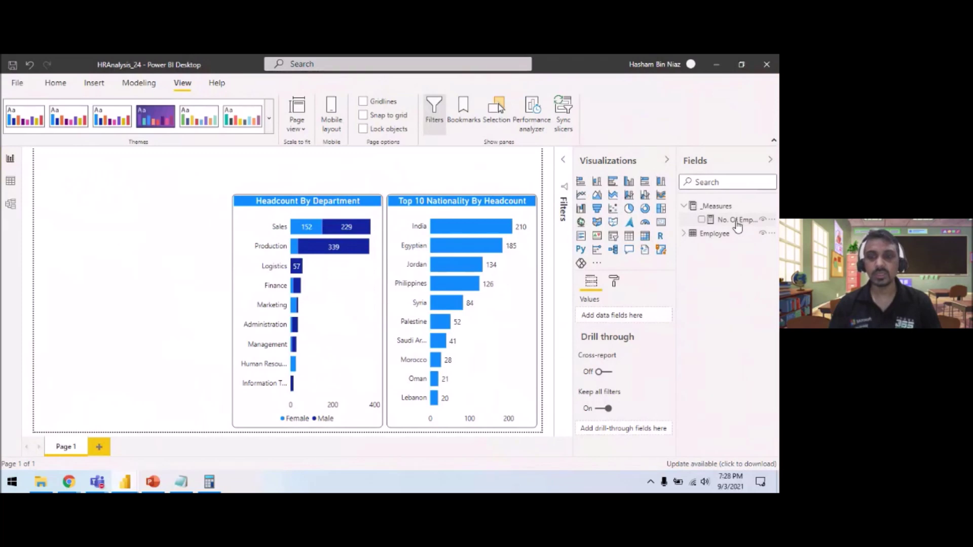
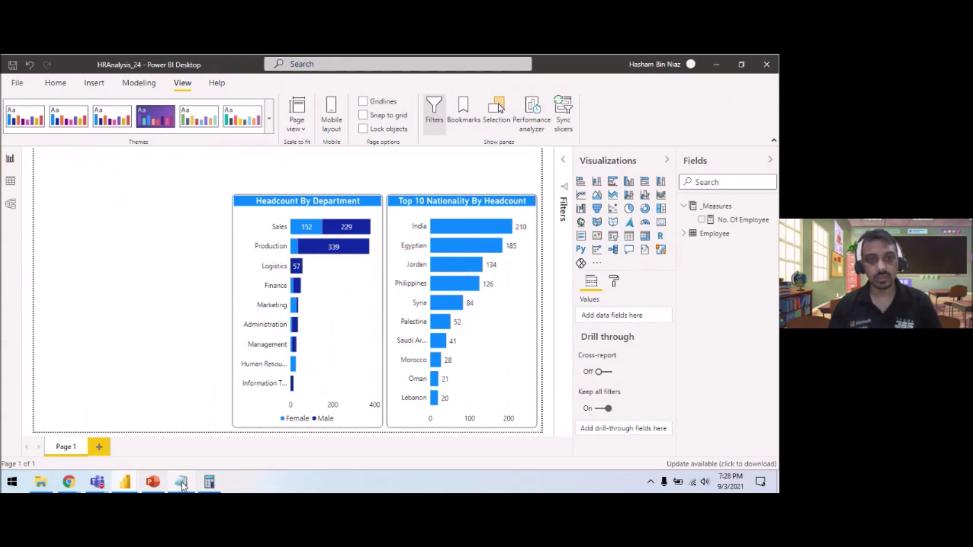
Switch to the Measures file in Notepad, copy the No. Of Female Employee measure definition, and return to Power BI
click(181, 482)
drag(684, 312, 684, 355)
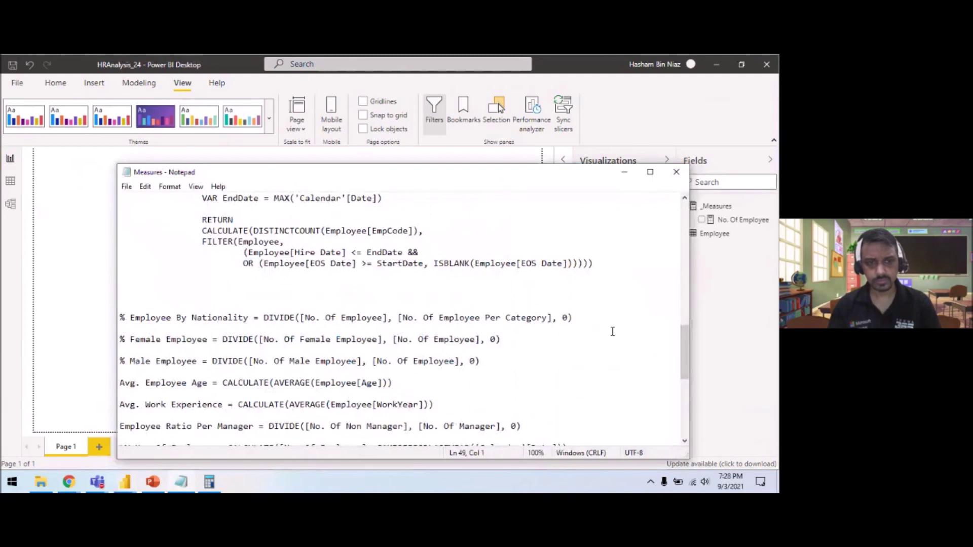
drag(685, 353, 689, 386)
click(358, 381)
drag(634, 372, 123, 375)
key(ctrl+c)
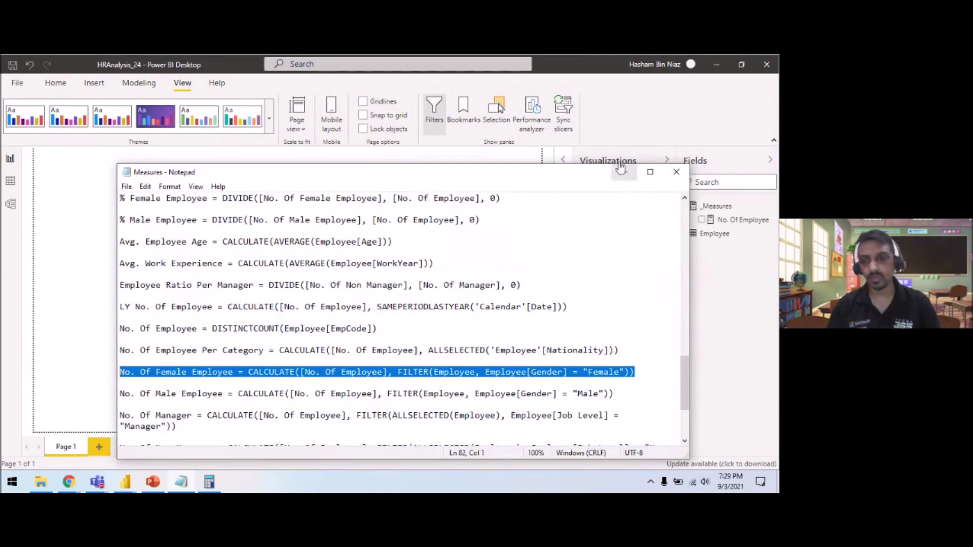
click(628, 175)
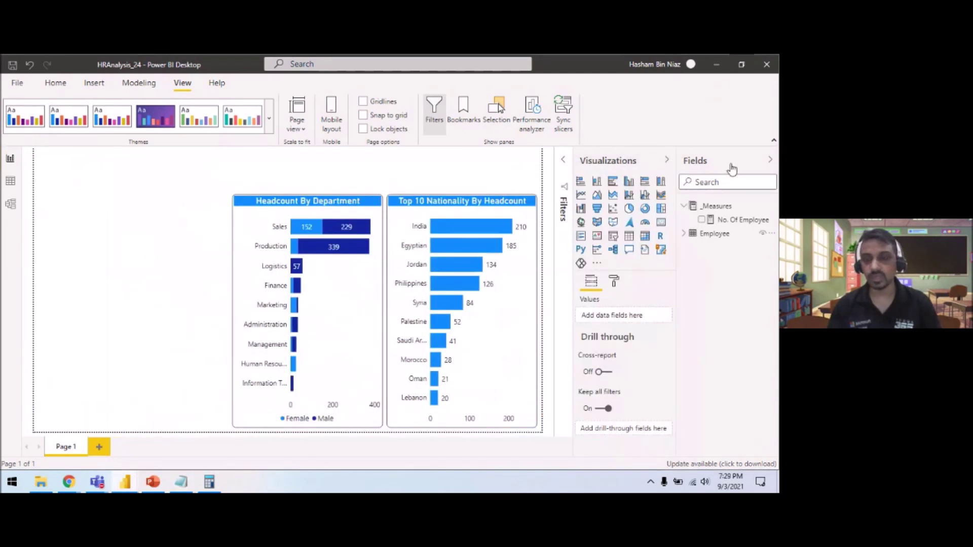
Create the measure No. Of Female Employee = CALCULATE([No. Of Employee], FILTER(Employee, Employee[Gender] = "Female")) in the _Measures table and enable its thousands separator
right_click(719, 208)
click(679, 215)
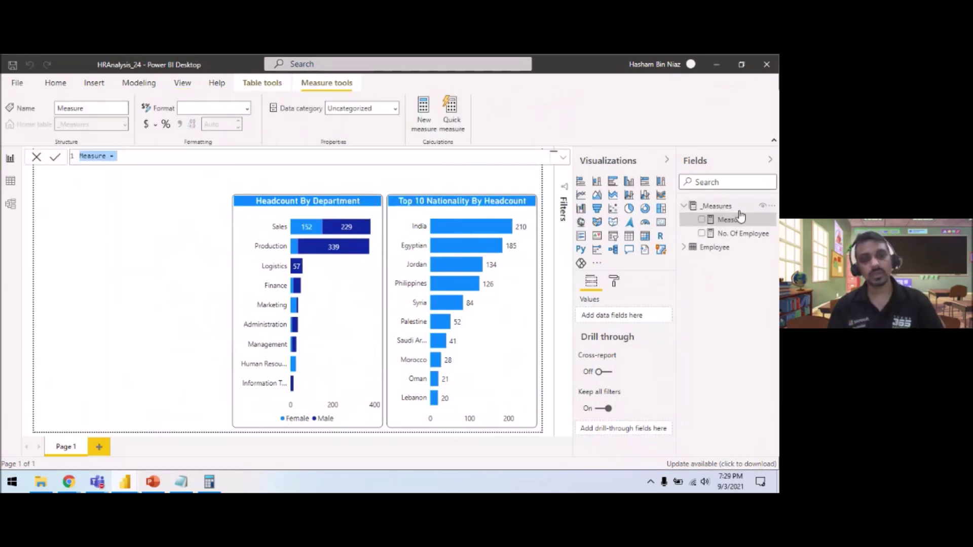
key(ctrl+v)
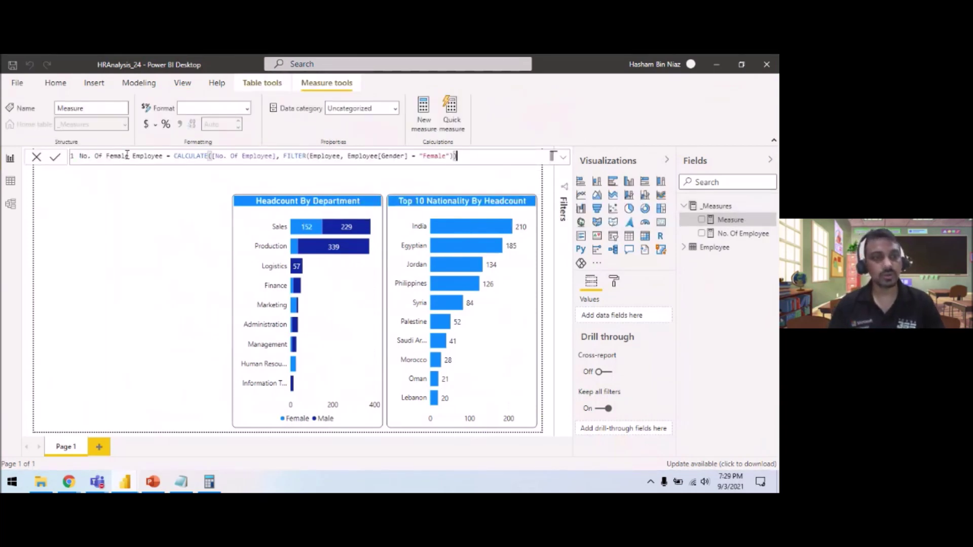
double_click(177, 156)
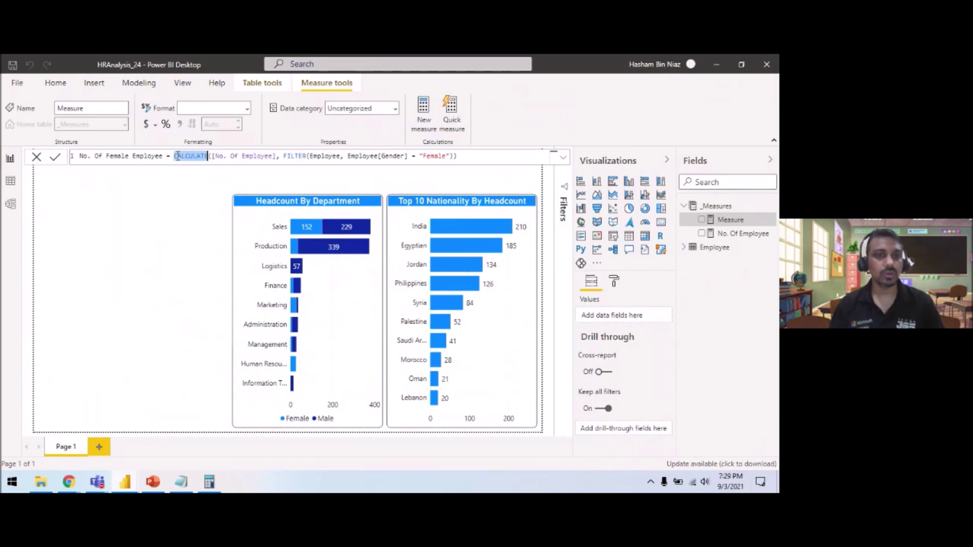
drag(212, 158, 274, 157)
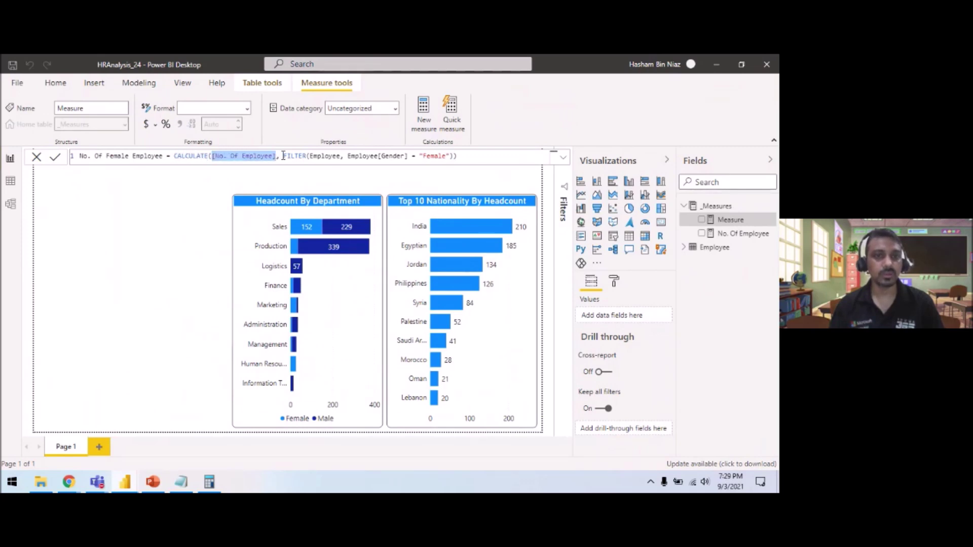
click(283, 156)
double_click(284, 156)
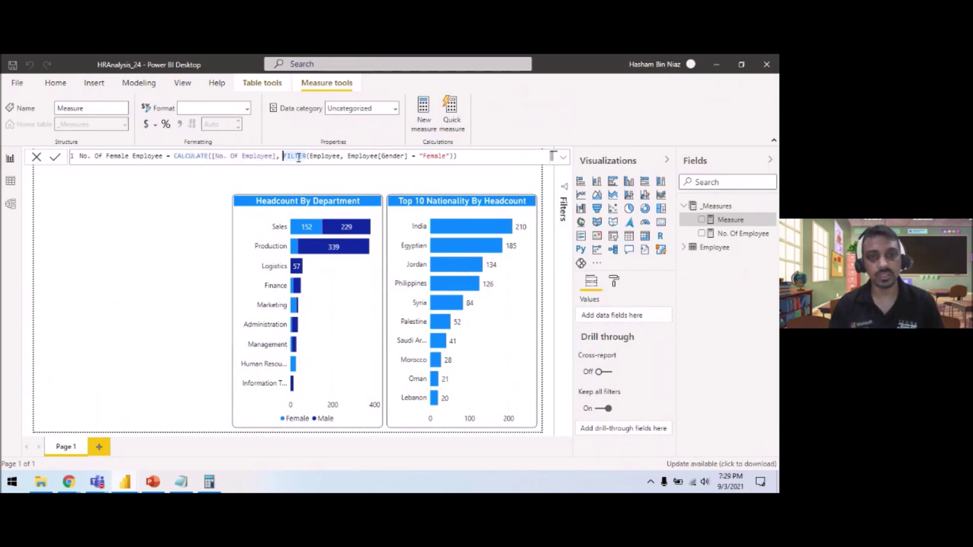
double_click(316, 157)
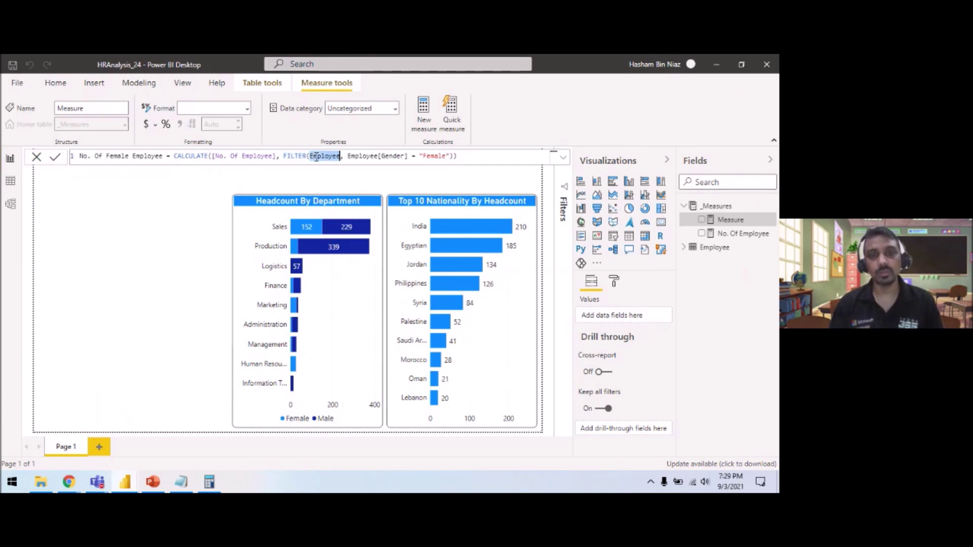
drag(348, 157, 409, 156)
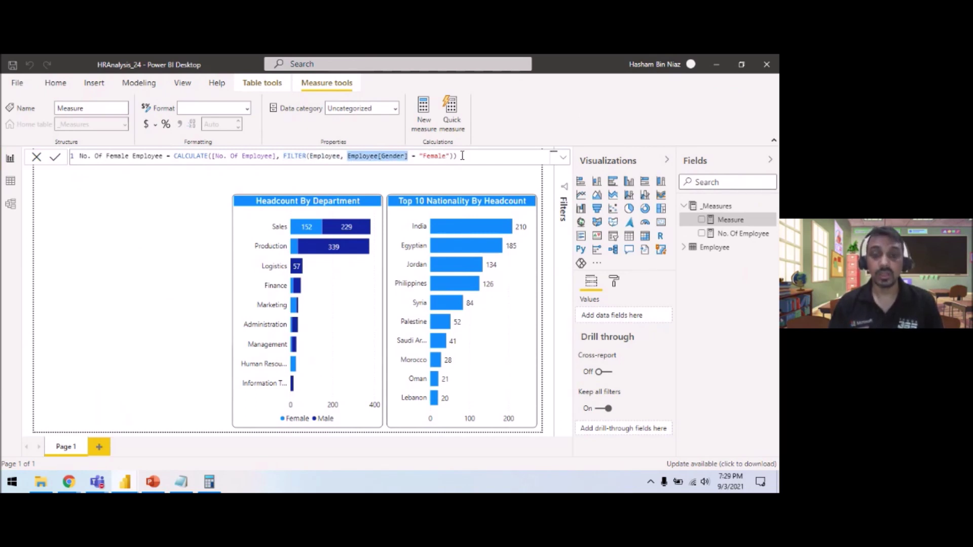
drag(455, 156, 75, 161)
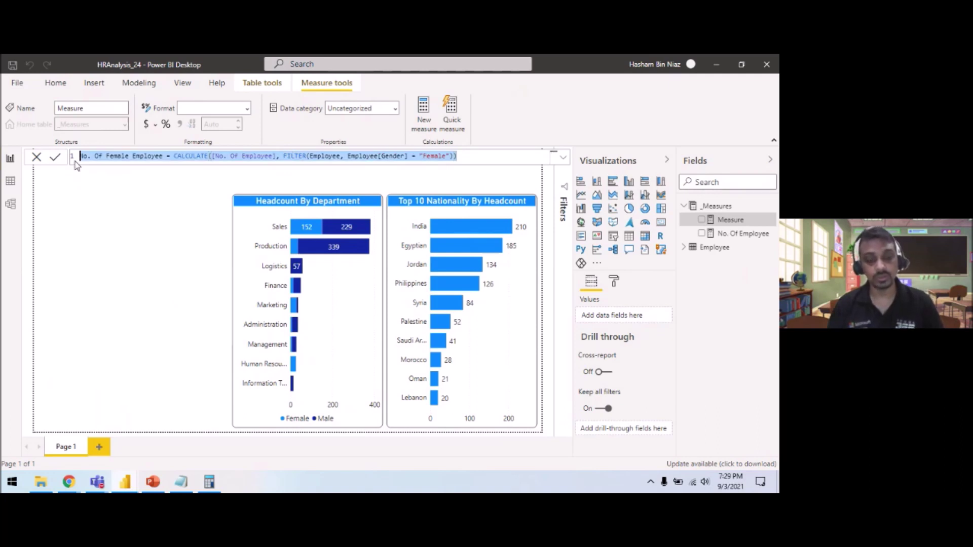
click(55, 157)
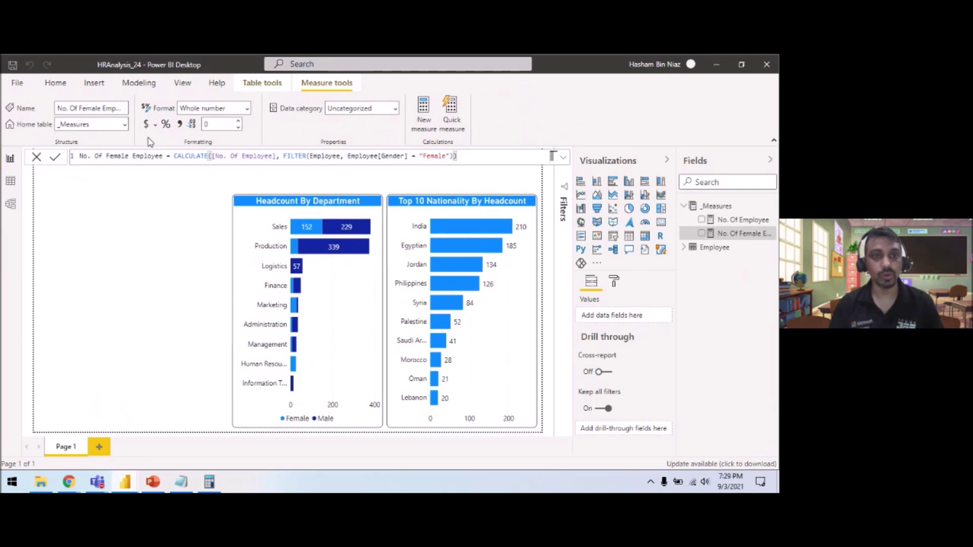
click(180, 124)
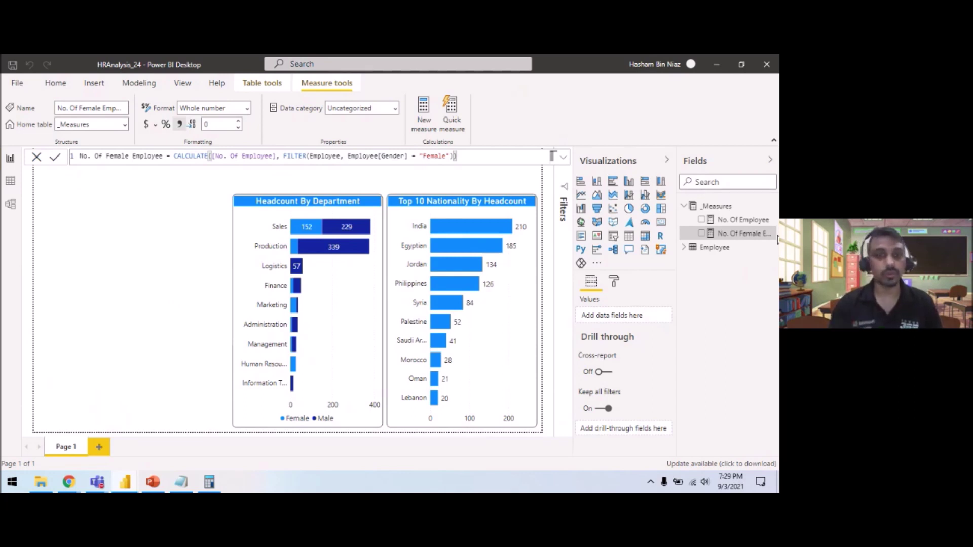
Create a No. Of Male Employee measure in _Measures from the copied female definition, replacing Female with Male in the name and the Gender filter
right_click(714, 206)
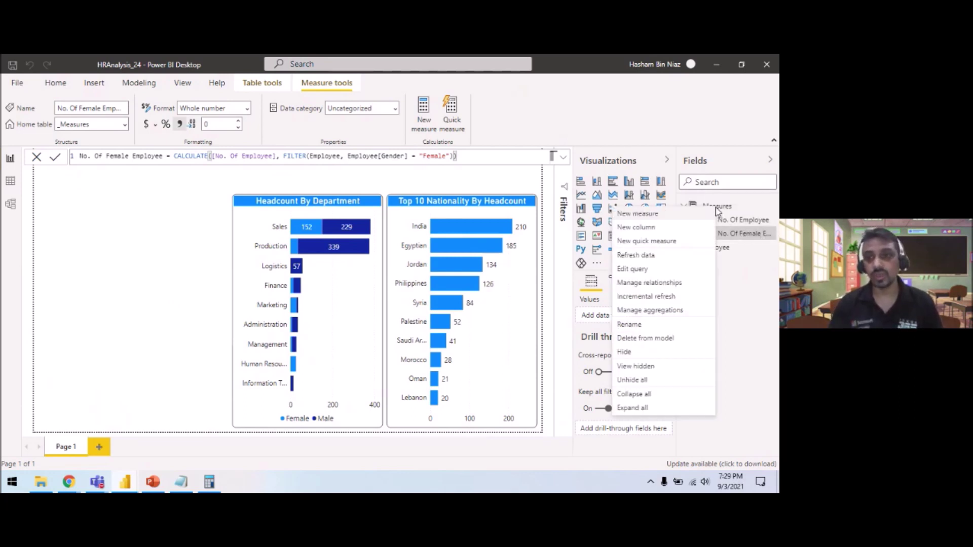
click(698, 217)
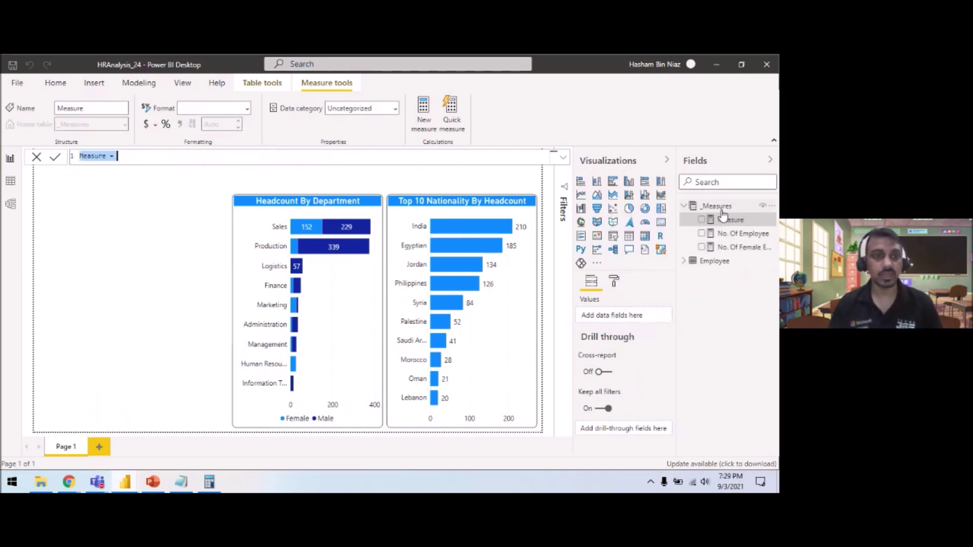
key(ctrl+v)
double_click(117, 156)
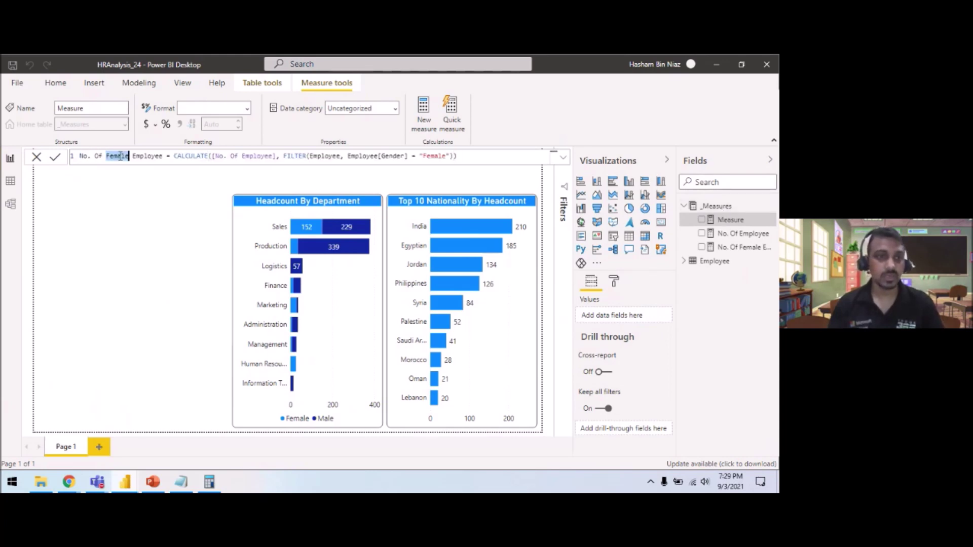
text(Male)
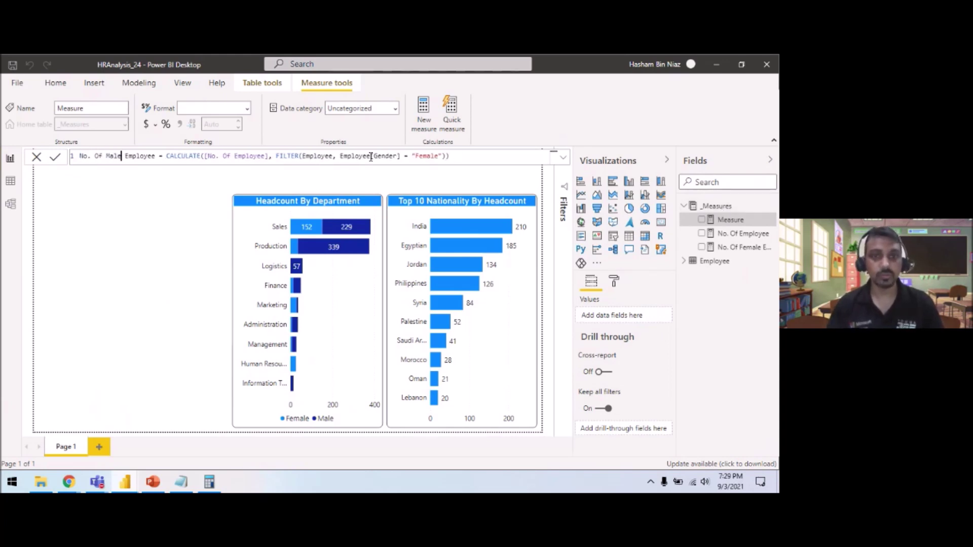
double_click(422, 156)
text(Male)
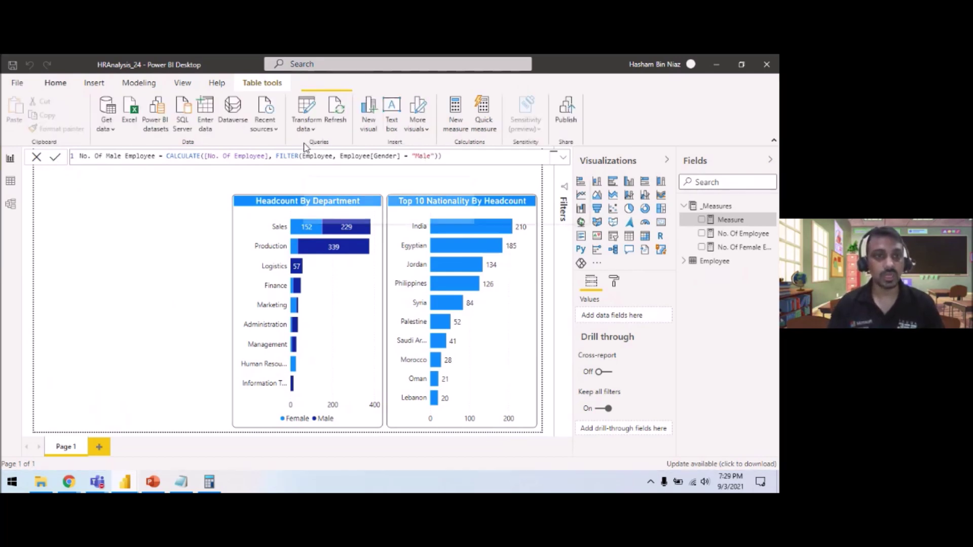
click(156, 251)
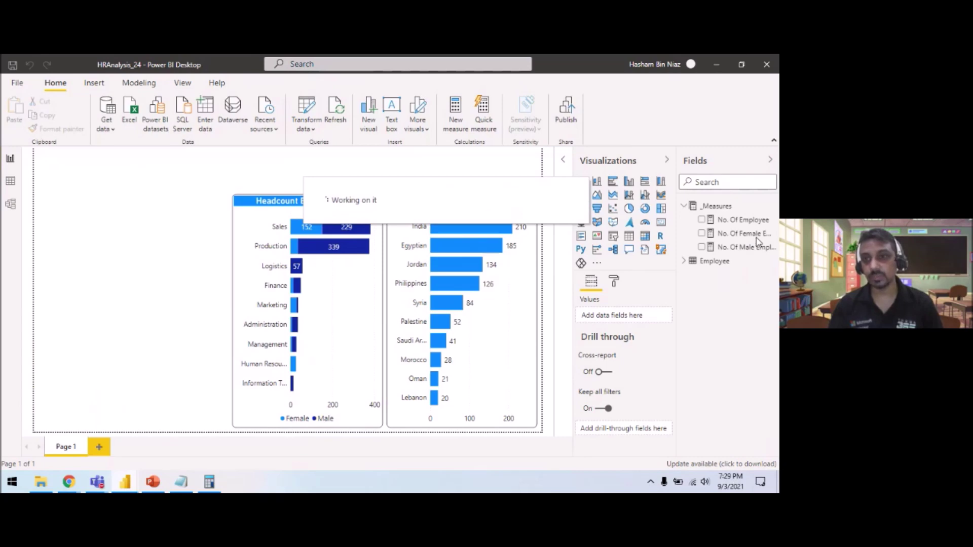
Add a card visual showing No. Of Male Employee and shrink its height to fit above the nationality chart
click(727, 247)
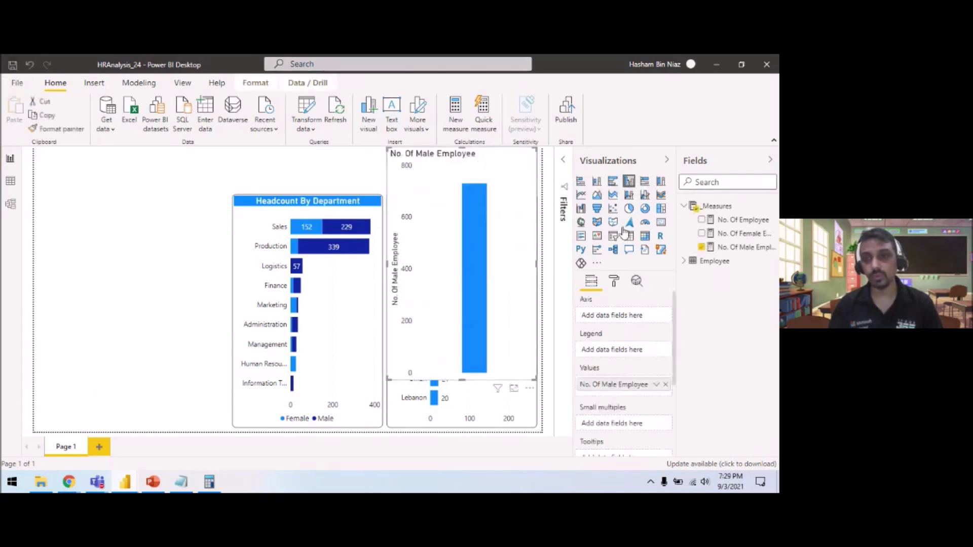
click(661, 221)
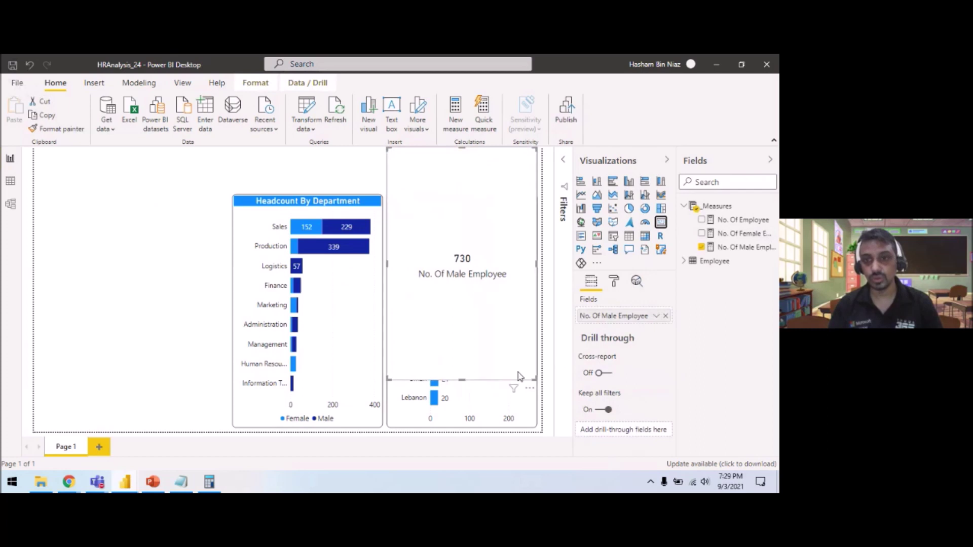
drag(462, 378, 483, 191)
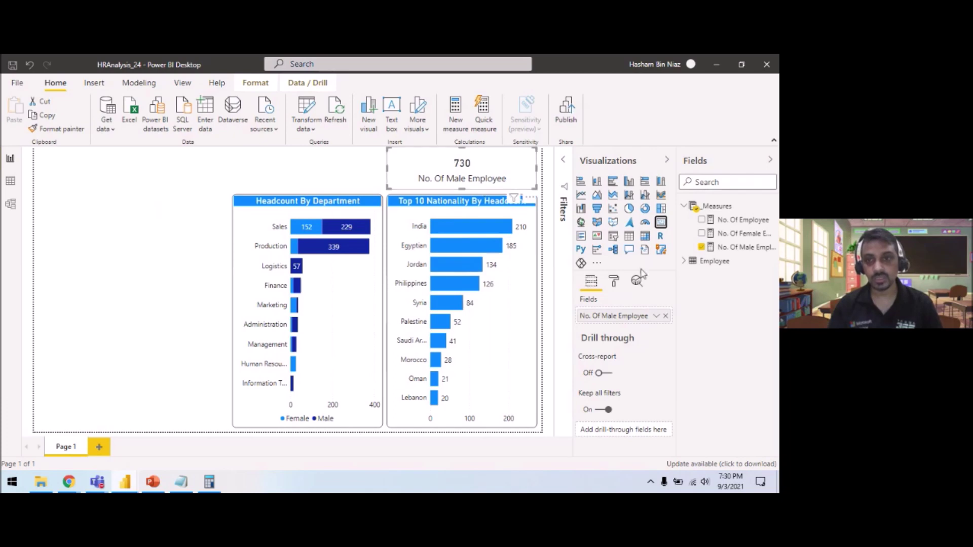
Open the male employee card's General position and size settings, and divide 380 by 2 in Calculator to get half the card width
click(613, 281)
click(601, 325)
click(614, 359)
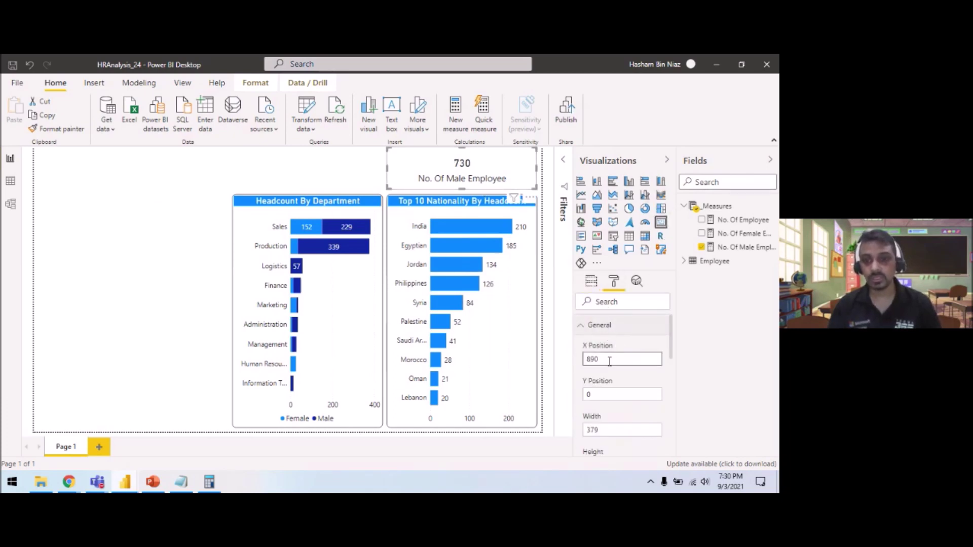
click(209, 481)
text(890)
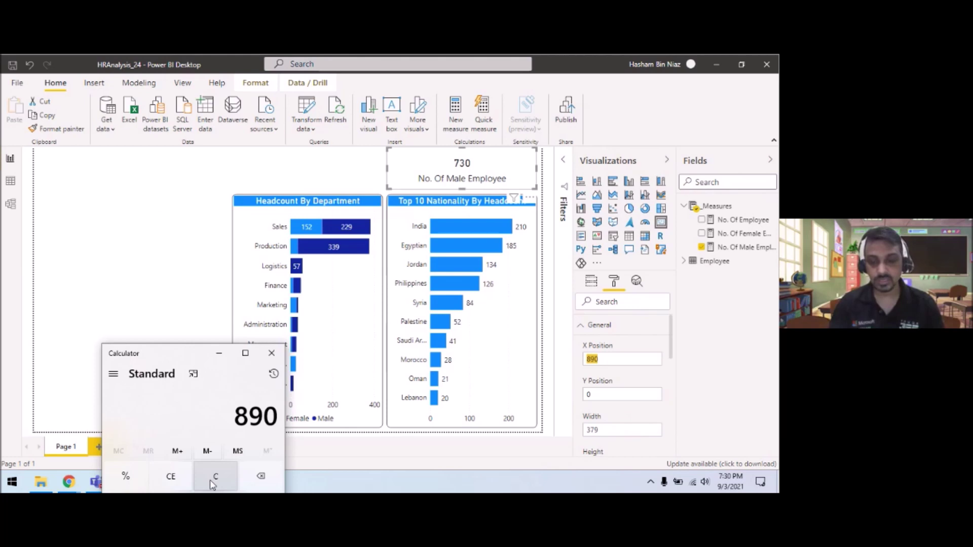
click(212, 483)
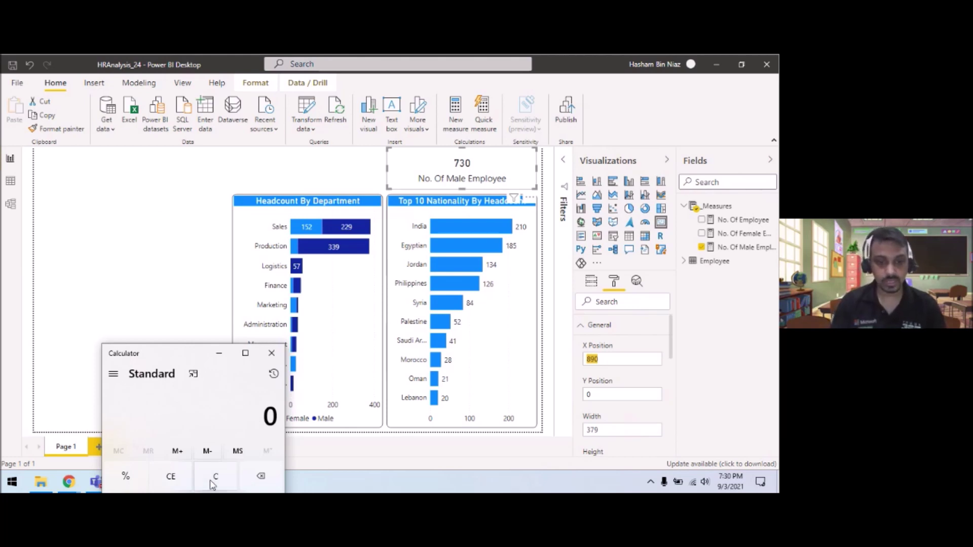
text(380/2=)
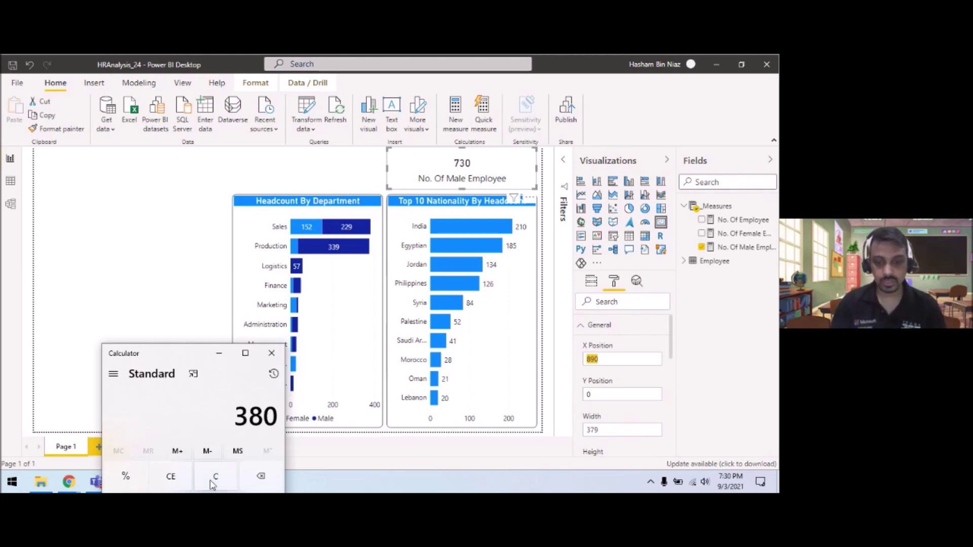
click(212, 484)
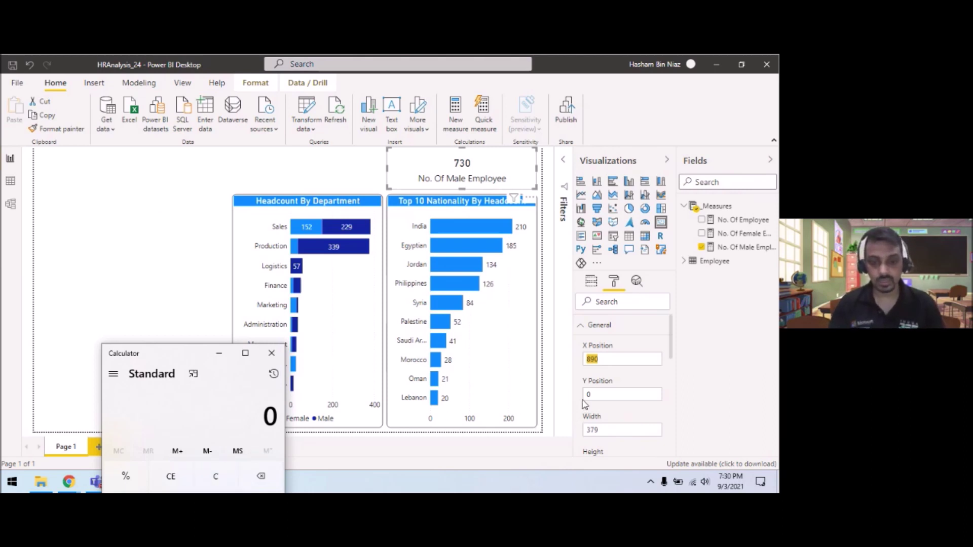
text(890)
text(/190)
key(Return)
key(Escape)
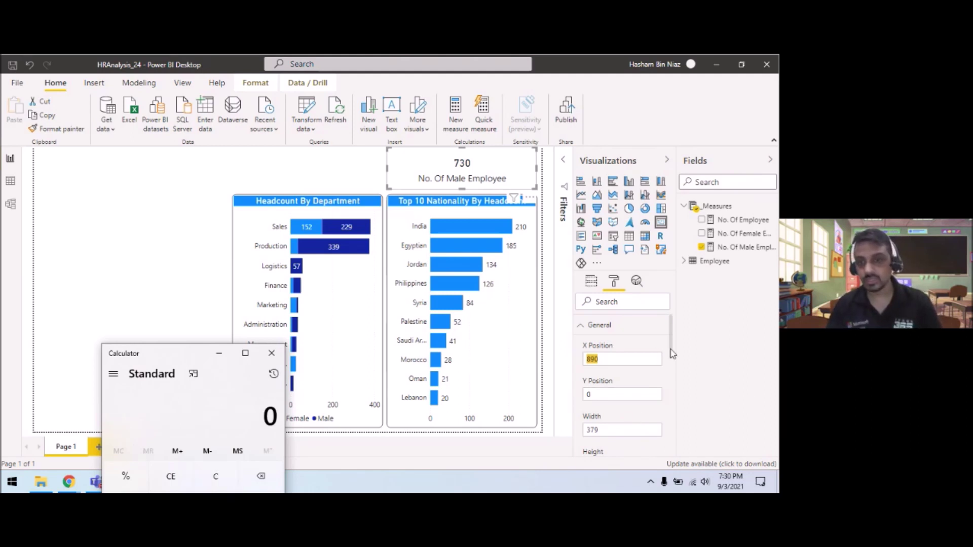
Set the male employee card's width to 190 and its height to 100
click(672, 350)
scroll(672, 351, down, 2)
click(603, 388)
key(Tab)
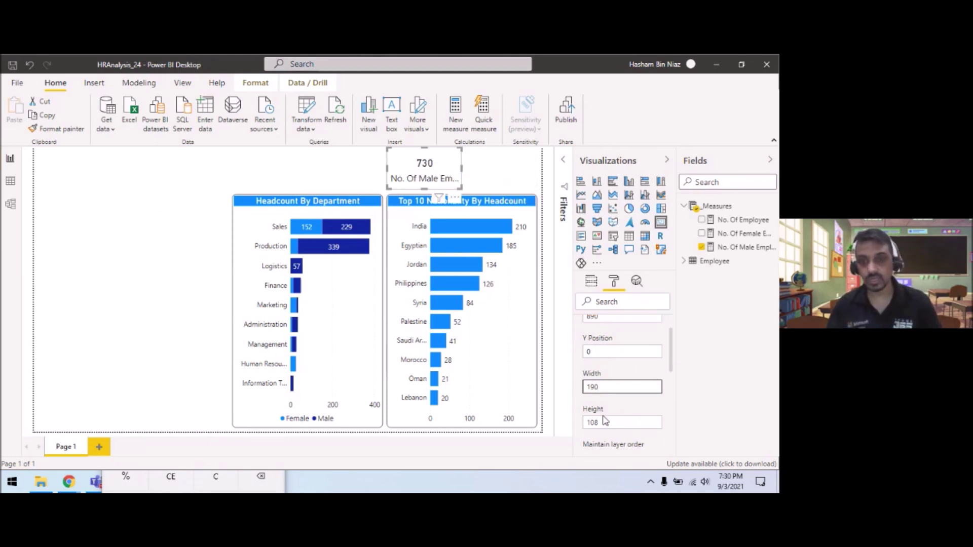
text(10)
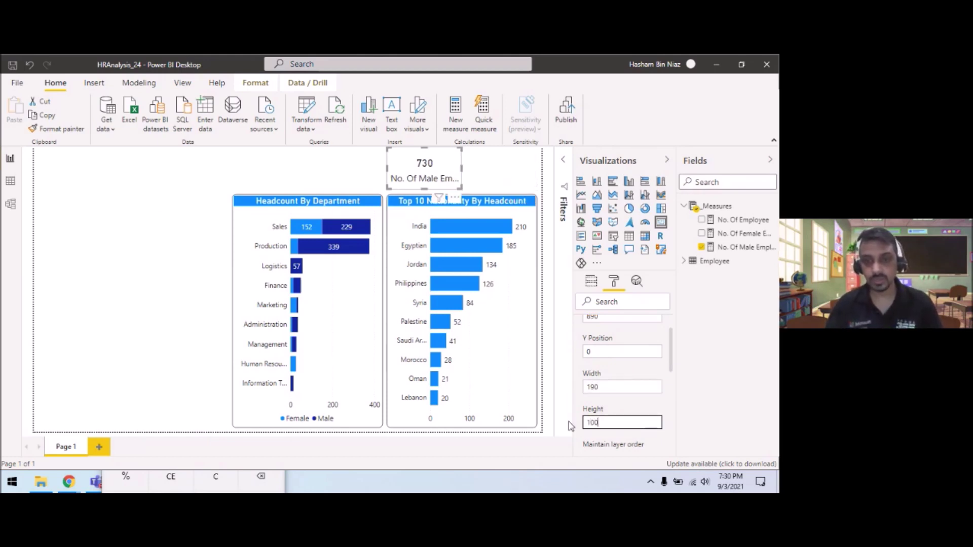
key(Return)
text(11)
key(Return)
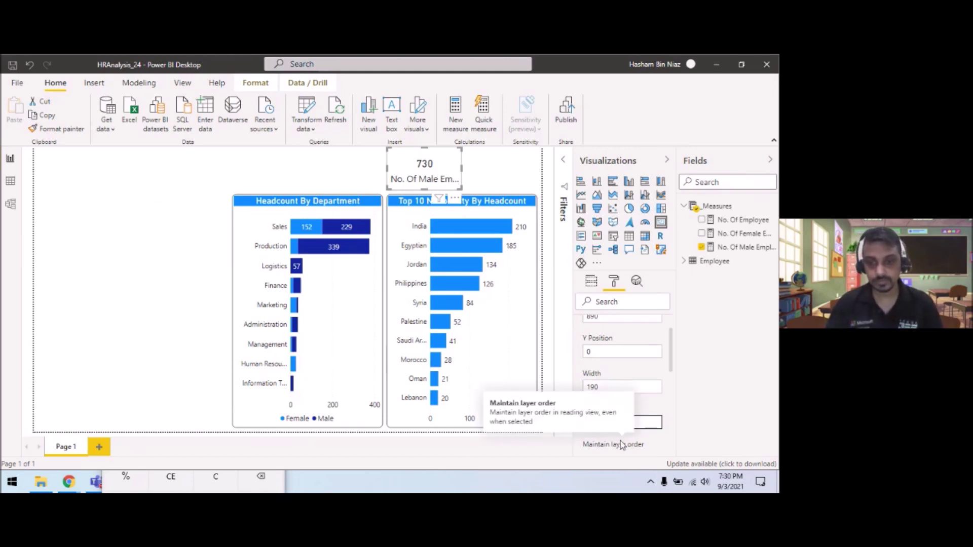
key(ctrl+z)
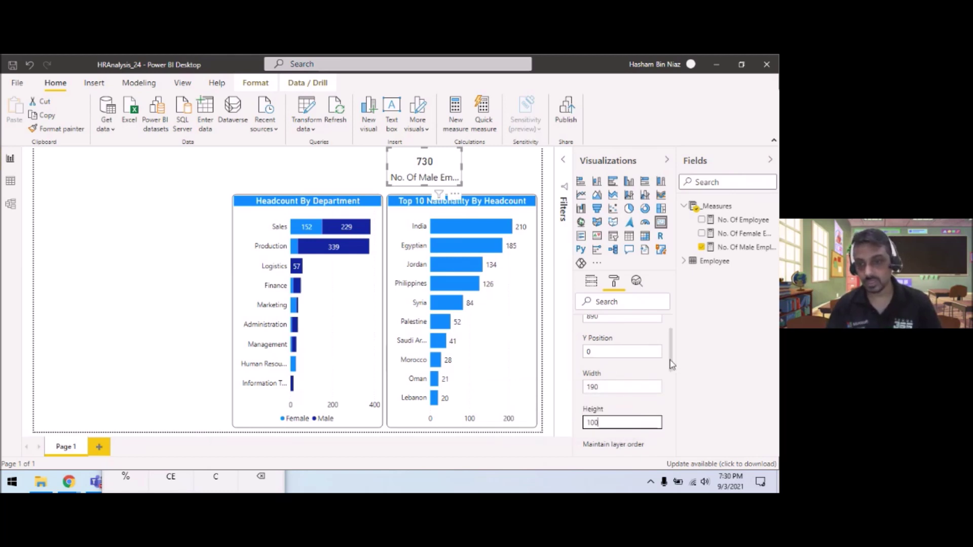
Set the male employee card's Y position to 10
scroll(671, 363, up, 1)
click(611, 393)
drag(610, 394, 575, 393)
text(10)
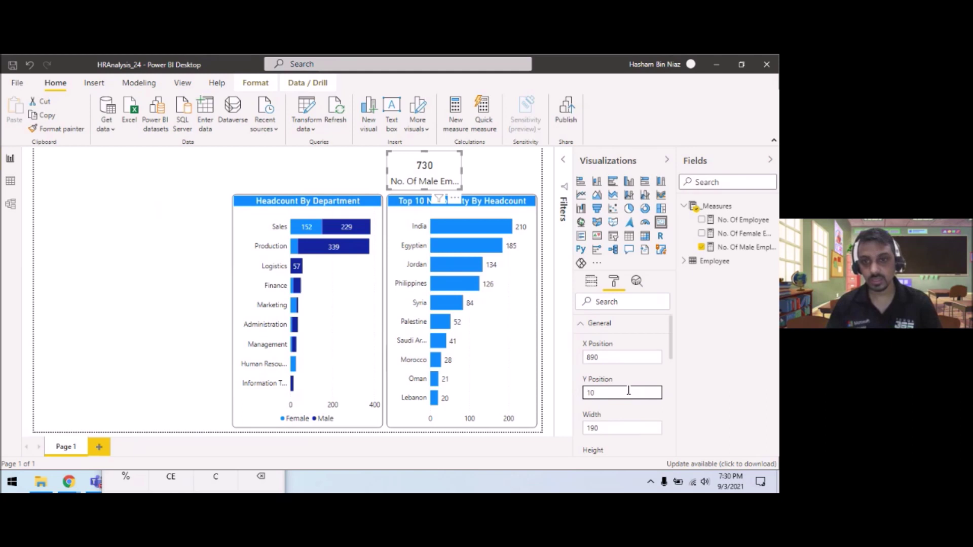
Duplicate the male employee card on the report page
click(500, 183)
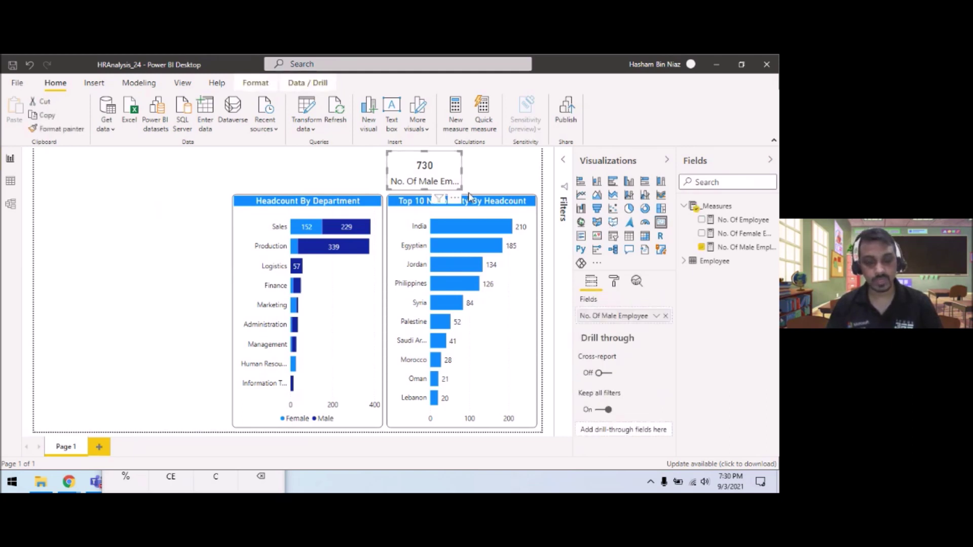
key(ctrl+c)
key(ctrl+v)
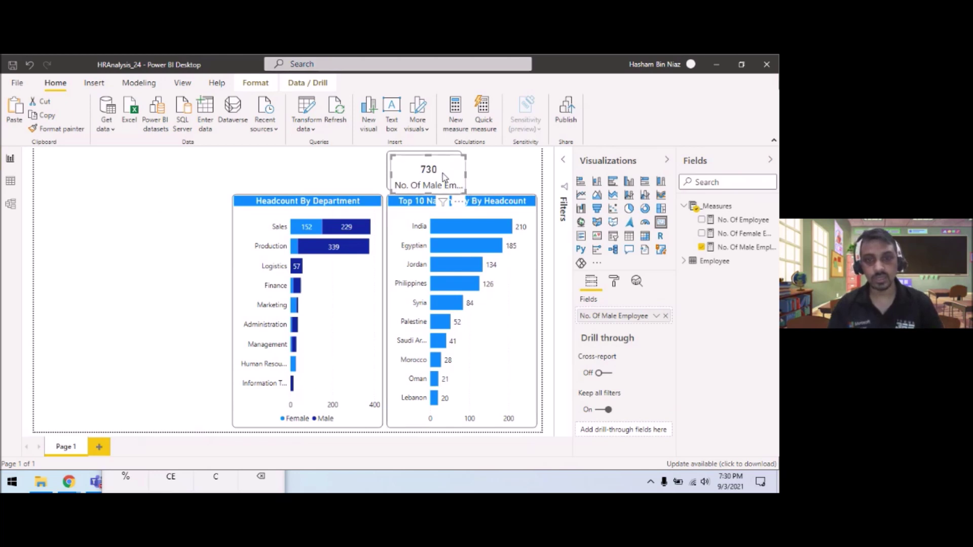
Open the duplicated male employee card's General position settings and bring up Calculator to work out its X position
click(612, 284)
click(608, 325)
double_click(617, 360)
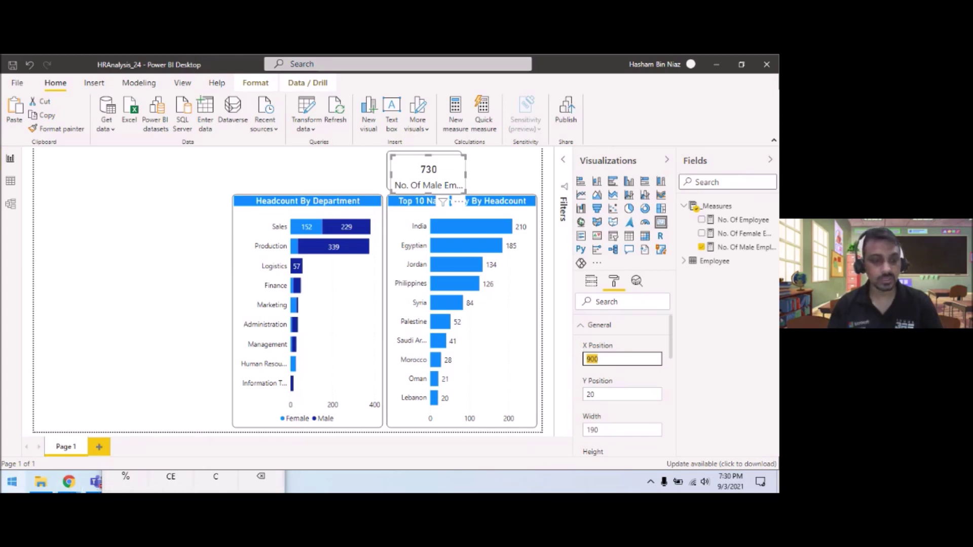
key(super)
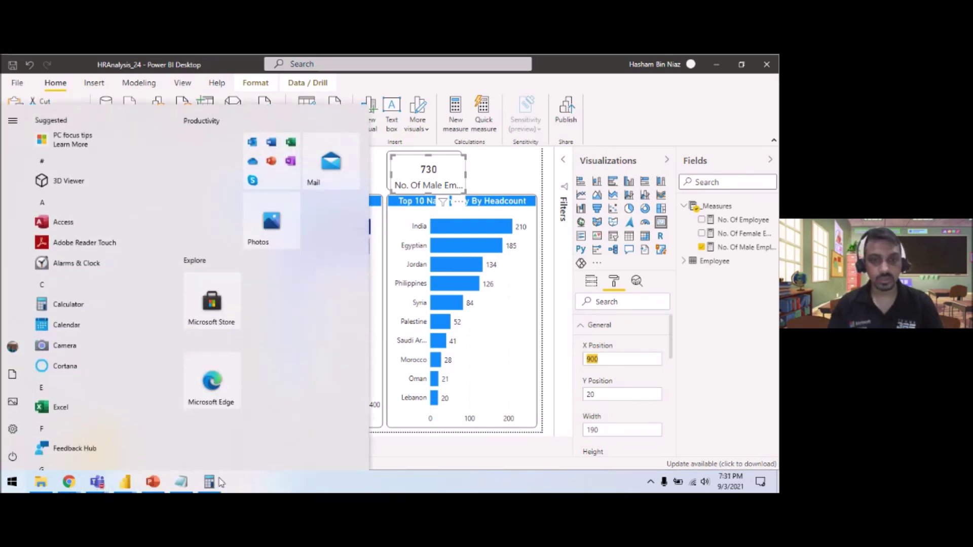
click(206, 487)
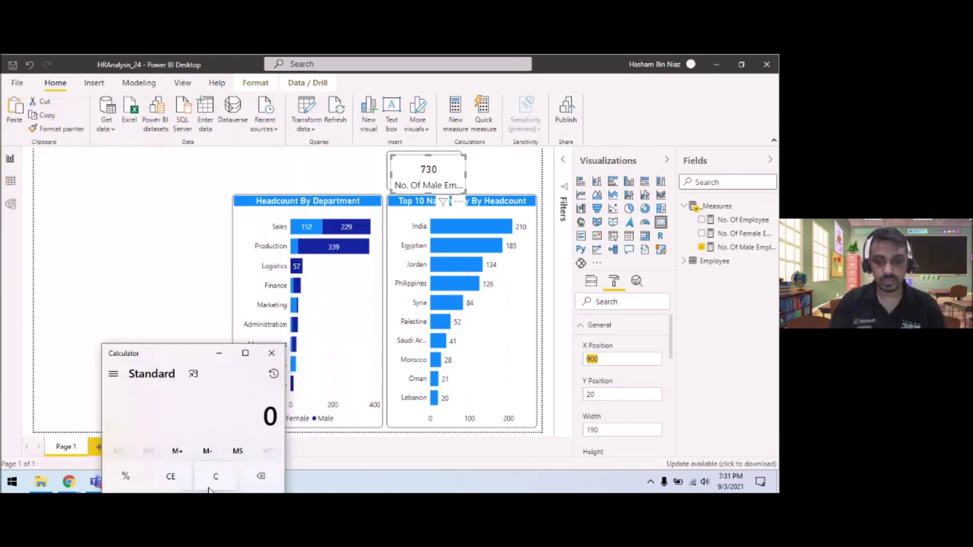
text(890+190)
key(Return)
click(208, 487)
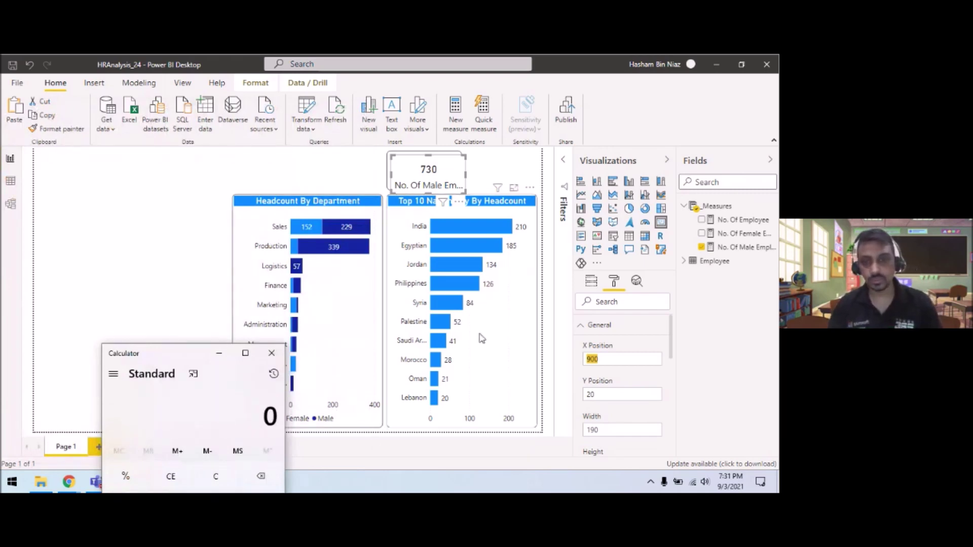
text(1090)
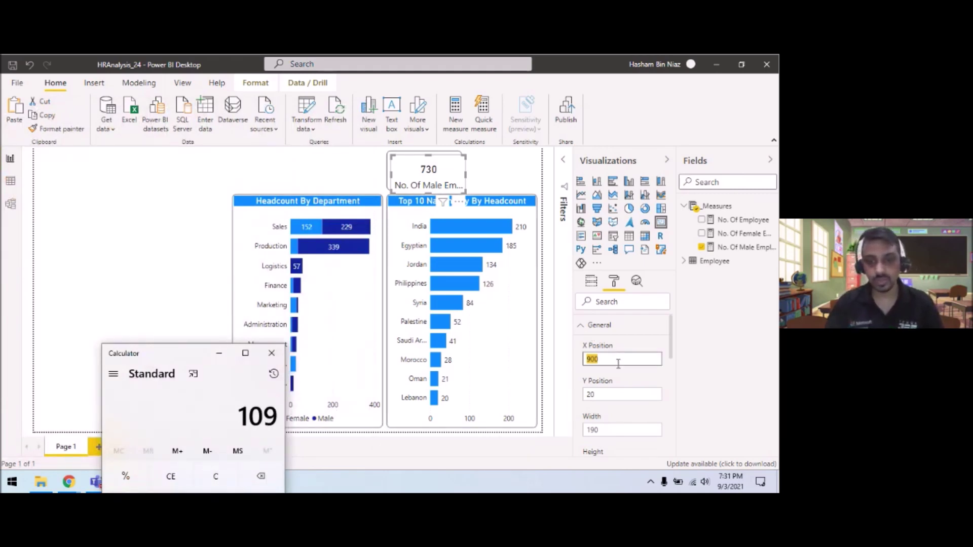
Set the duplicated male employee card's Y position to 10 and its X position to 1090
click(586, 395)
text(10)
key(Tab)
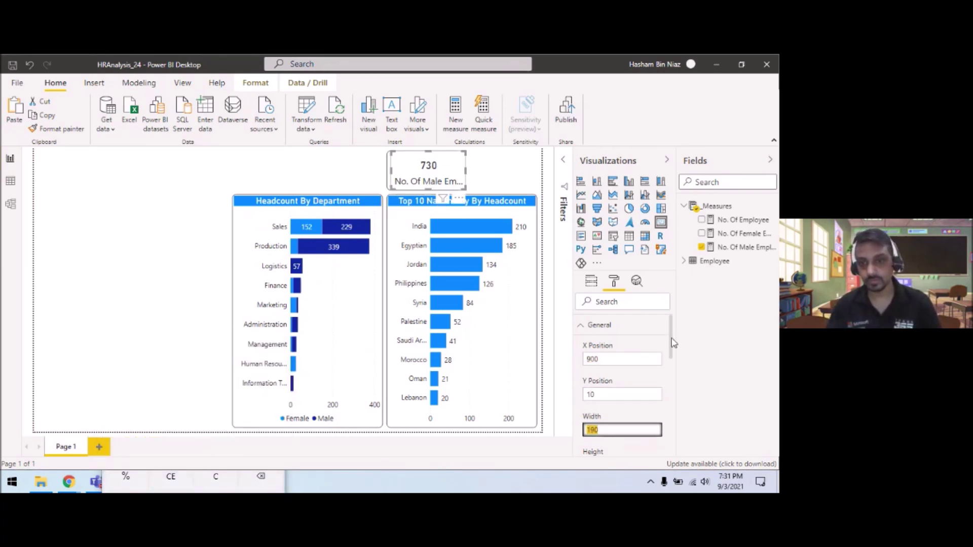
double_click(604, 358)
text(10)
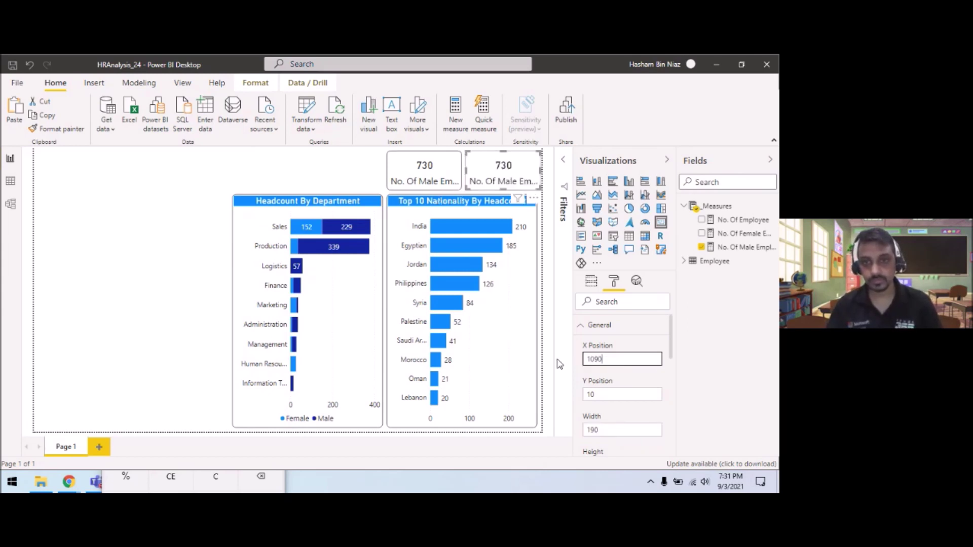
click(280, 161)
Replace the measure in the original card at X position 890 with No. Of Female Employee
click(449, 174)
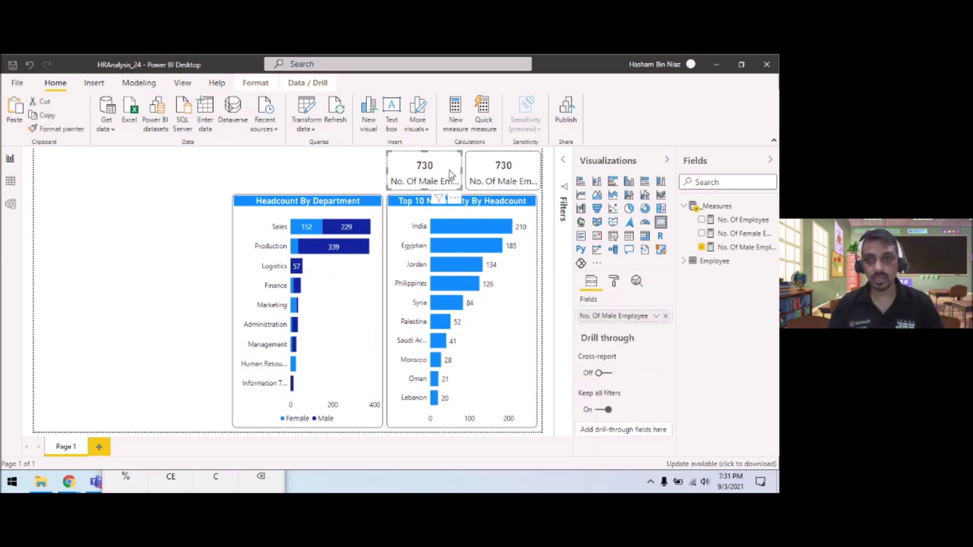
drag(750, 234, 654, 317)
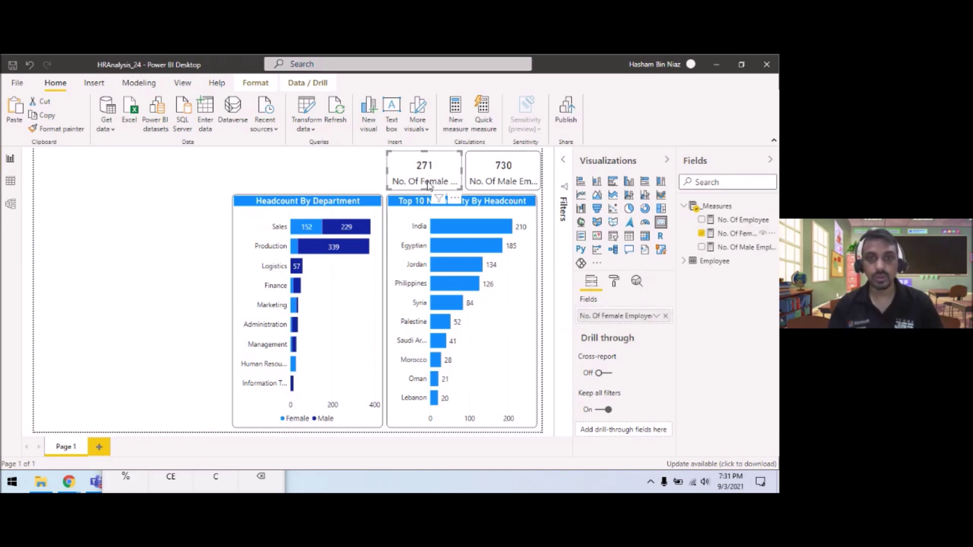
Turn off the category label on both the female and the male employee cards
click(613, 280)
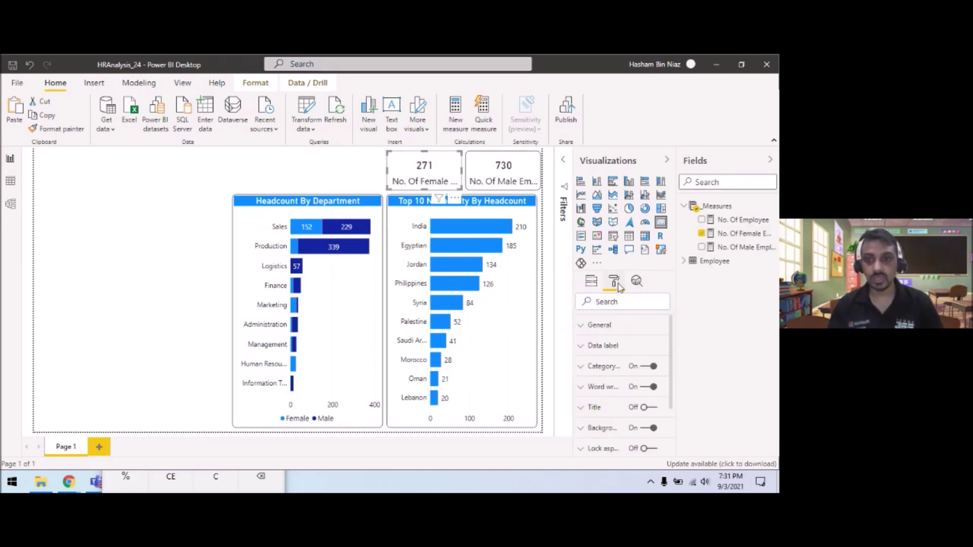
click(646, 365)
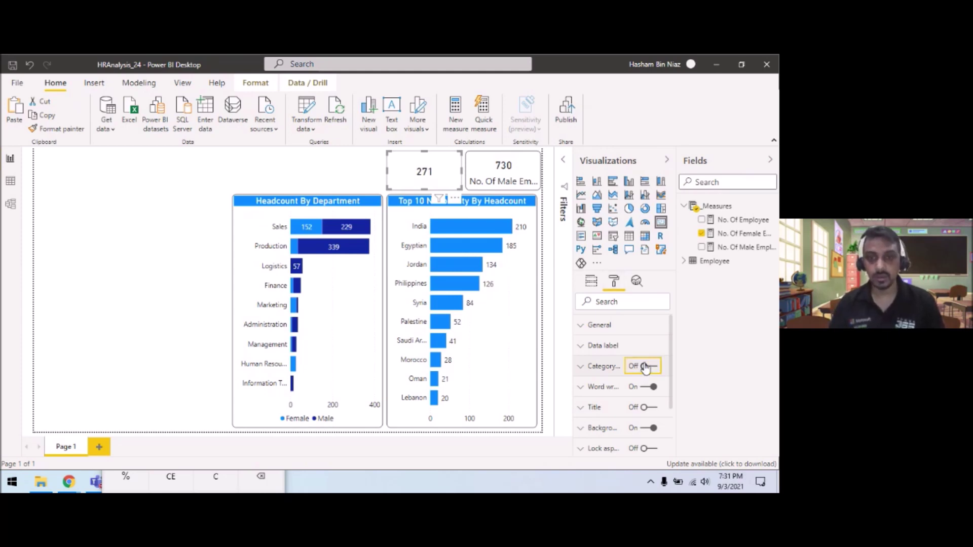
click(518, 167)
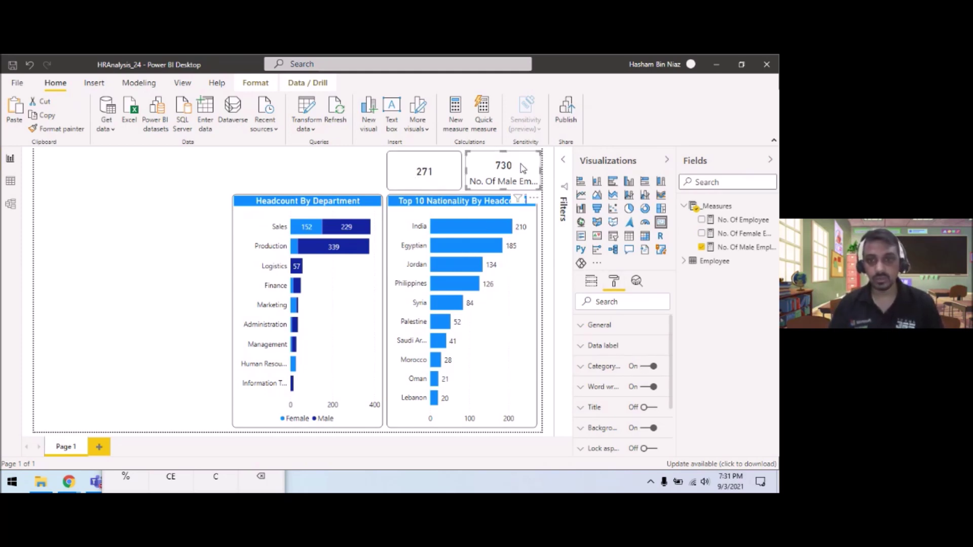
click(648, 365)
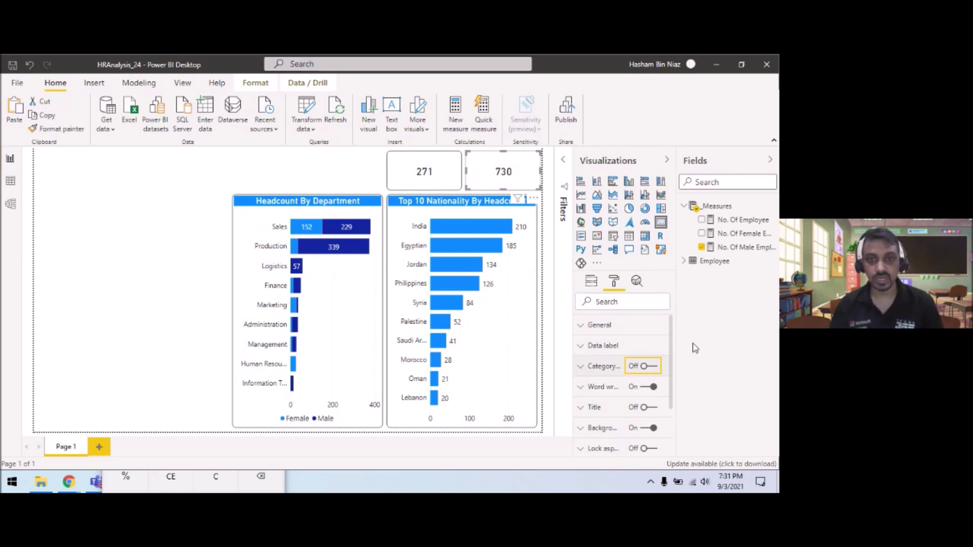
click(287, 171)
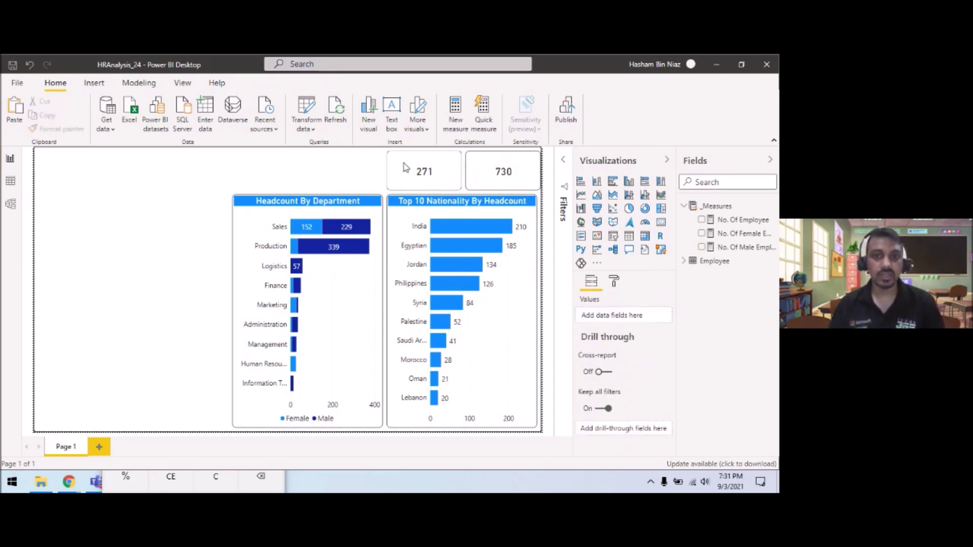
Set the female employee card's width to 180
click(453, 183)
click(614, 281)
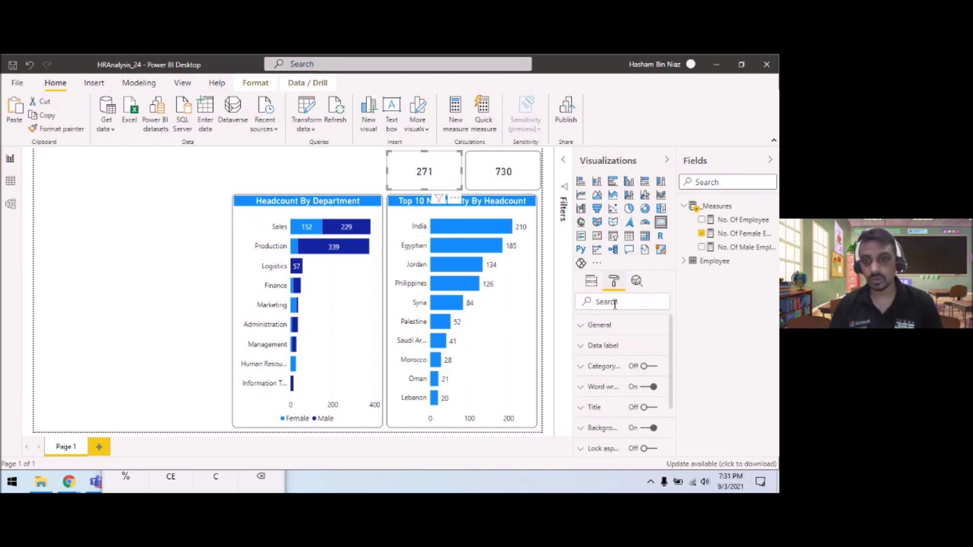
click(628, 328)
drag(608, 430, 584, 429)
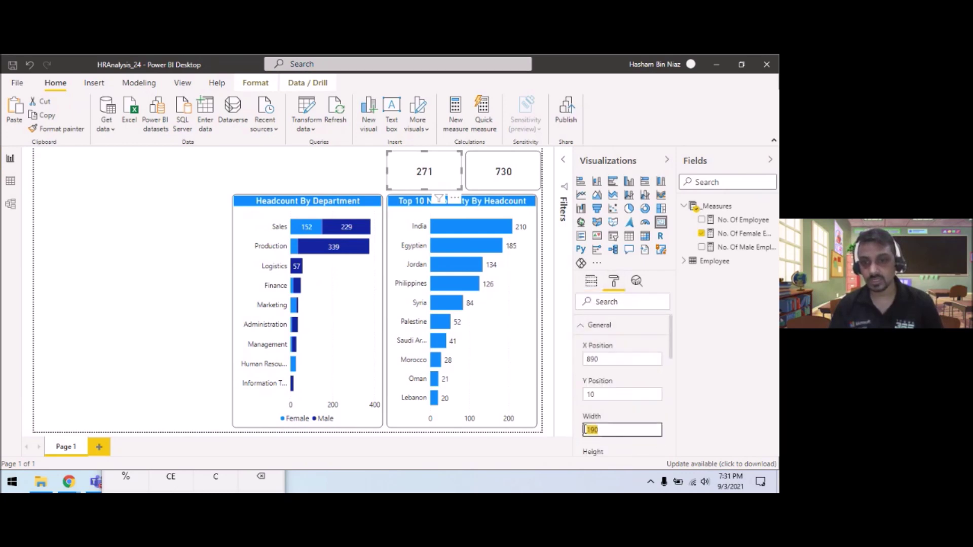
text(180)
Set the male employee card's X position to 1085 and its width to 185
click(512, 170)
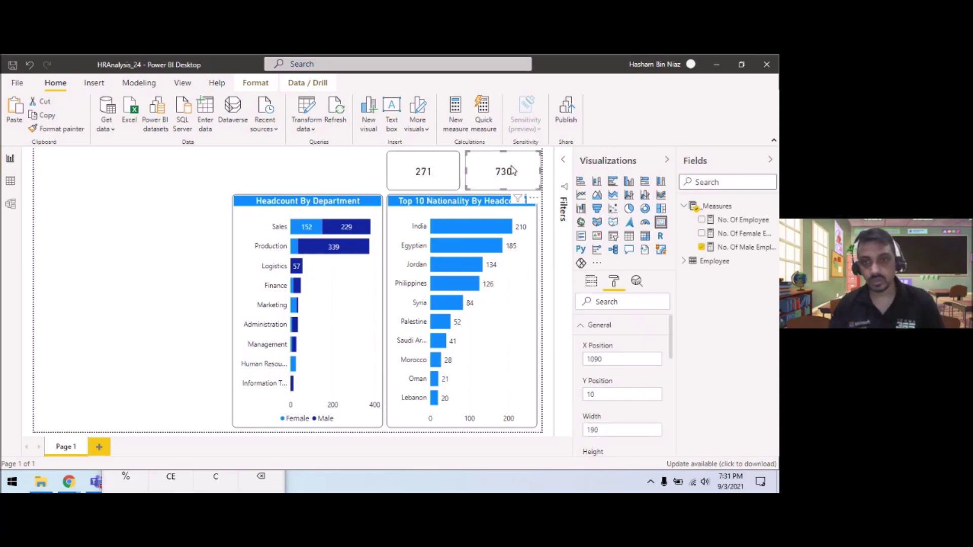
click(615, 357)
key(BackSpace)
key(BackSpace)
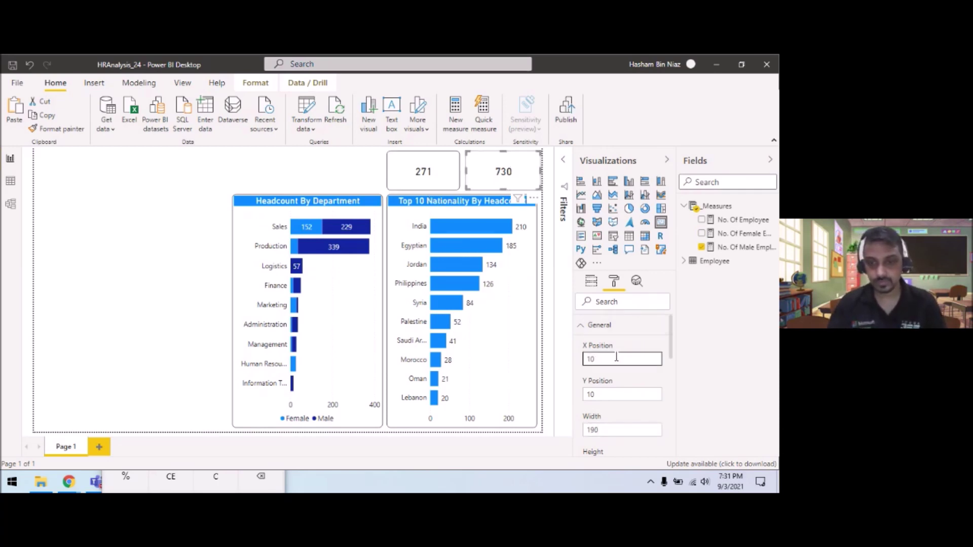
text(85)
key(Return)
click(613, 428)
key(BackSpace)
key(BackSpace)
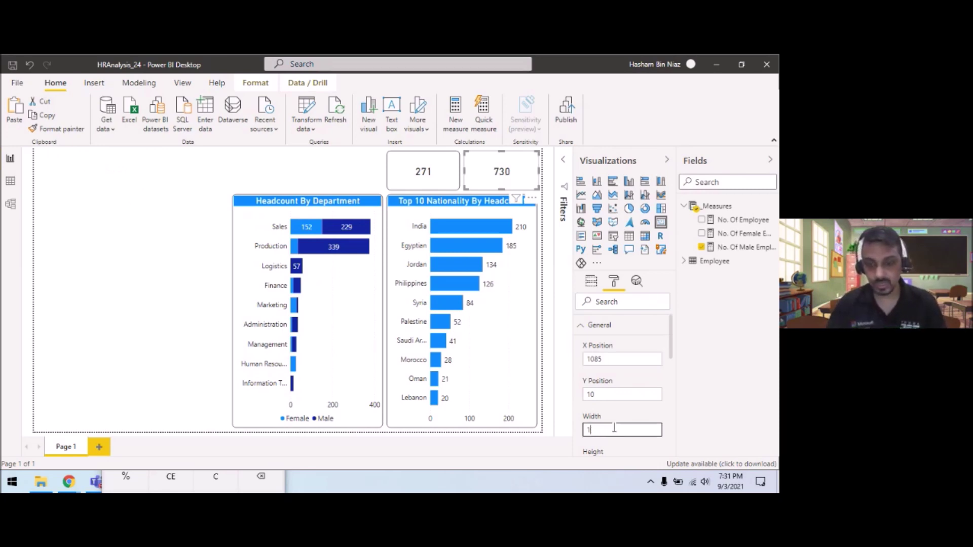
text(85)
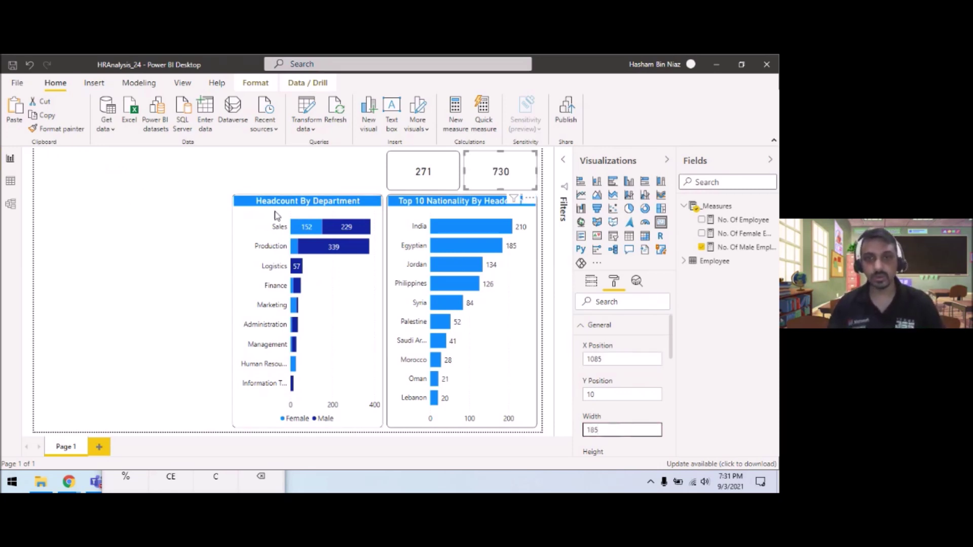
click(216, 171)
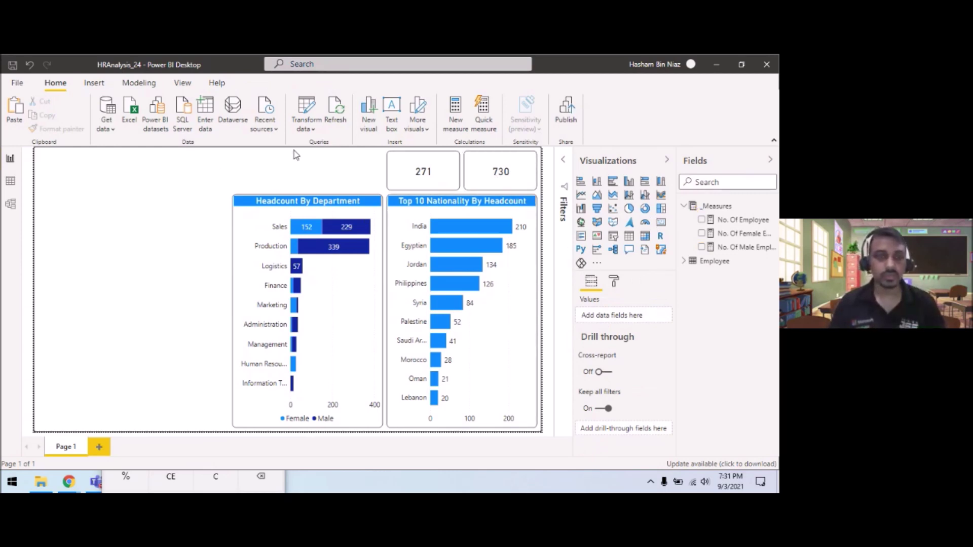
Insert the FemaleColor image from the Logo folder onto the report page
click(95, 87)
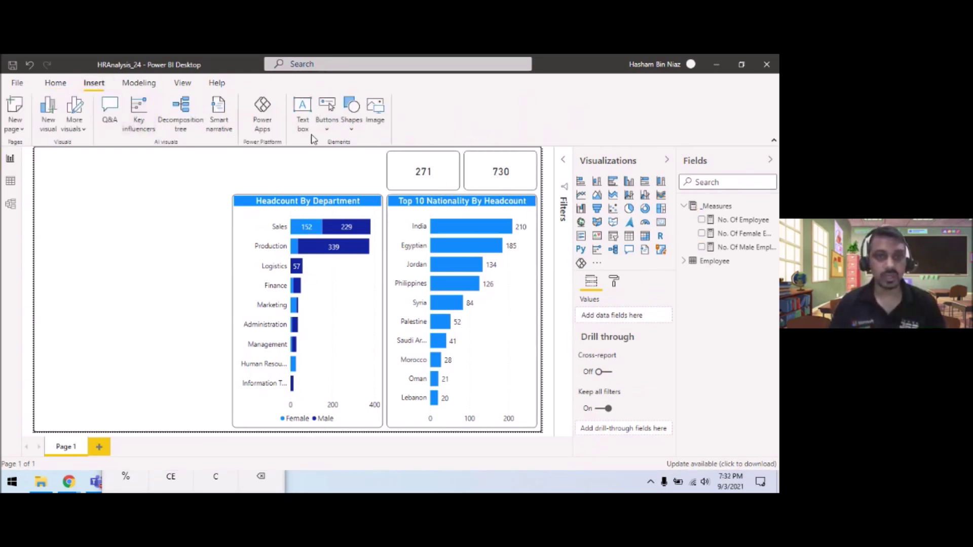
click(352, 127)
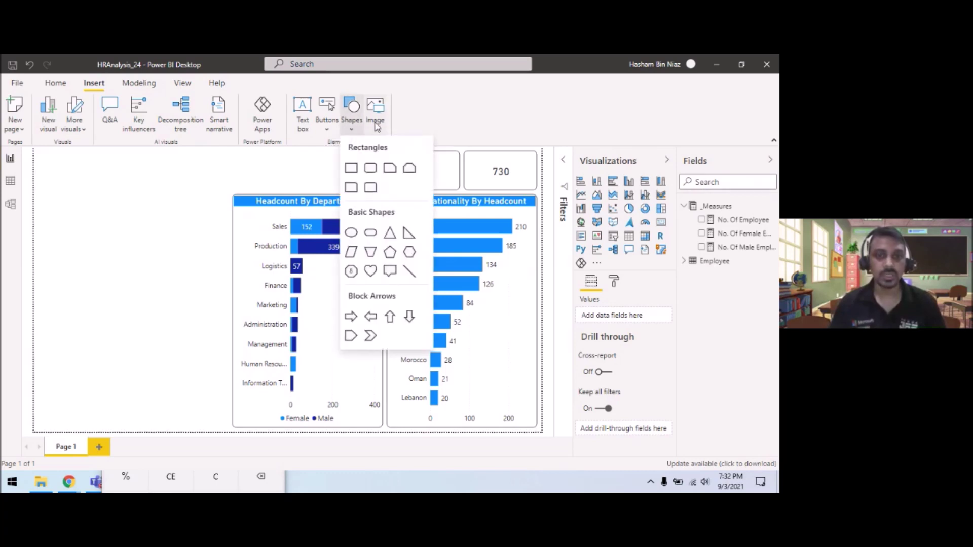
click(376, 122)
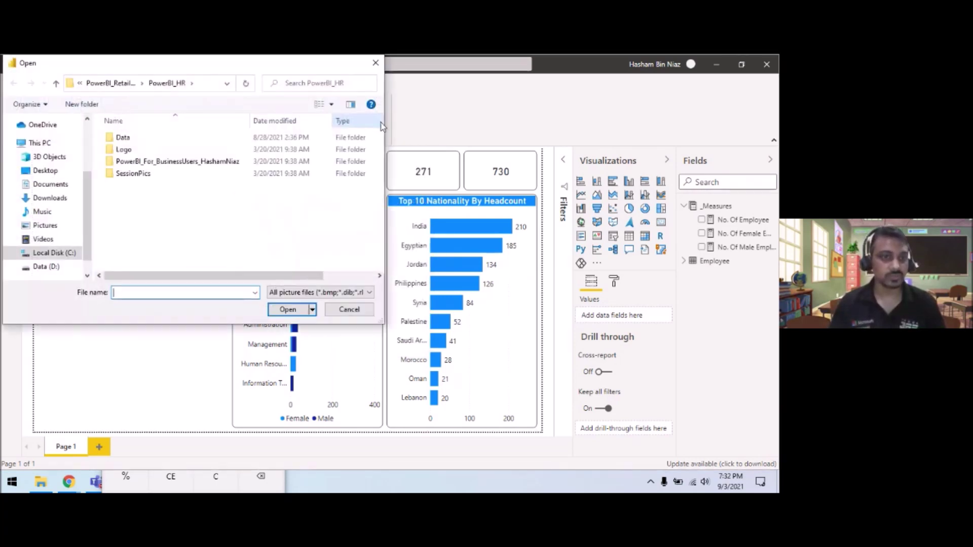
double_click(126, 149)
click(207, 223)
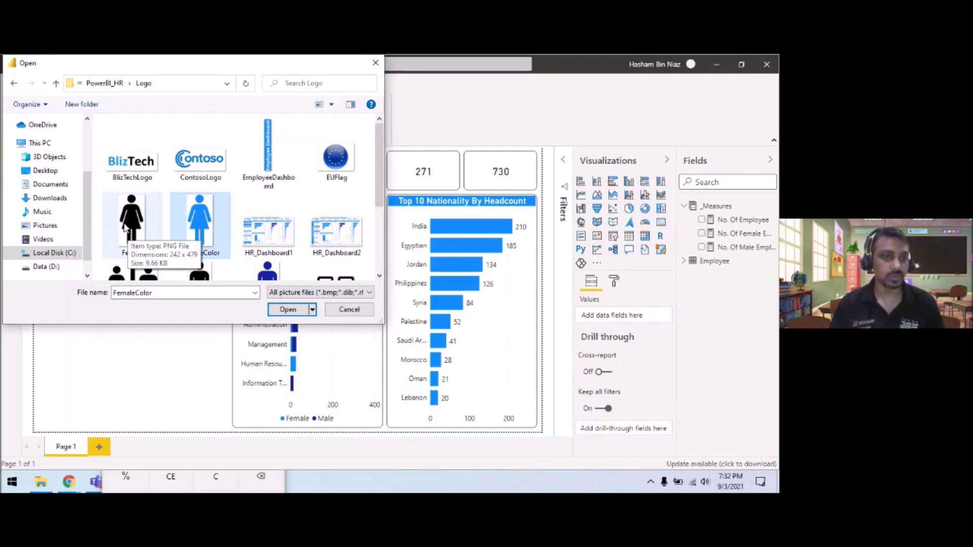
click(288, 311)
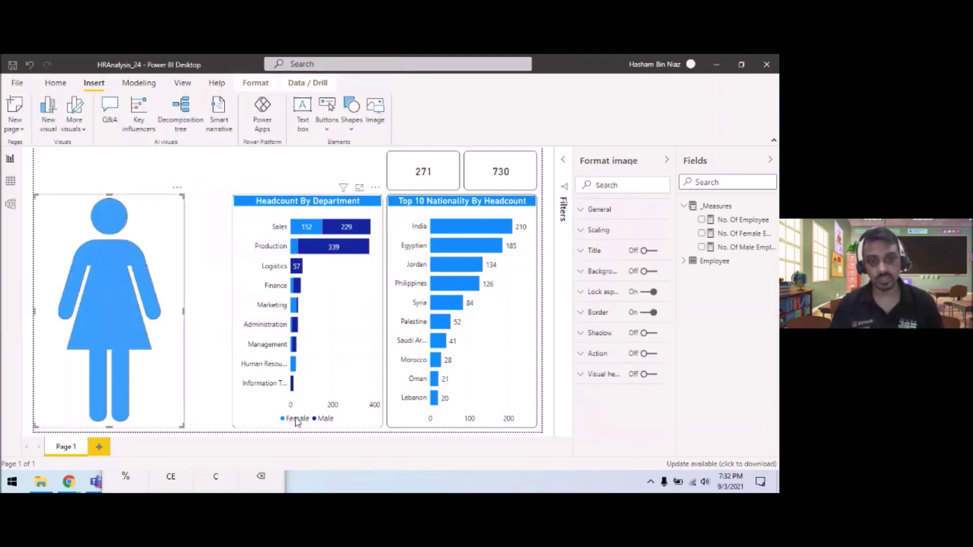
Shrink the female icon image and set its width and height to 70
drag(184, 427, 105, 305)
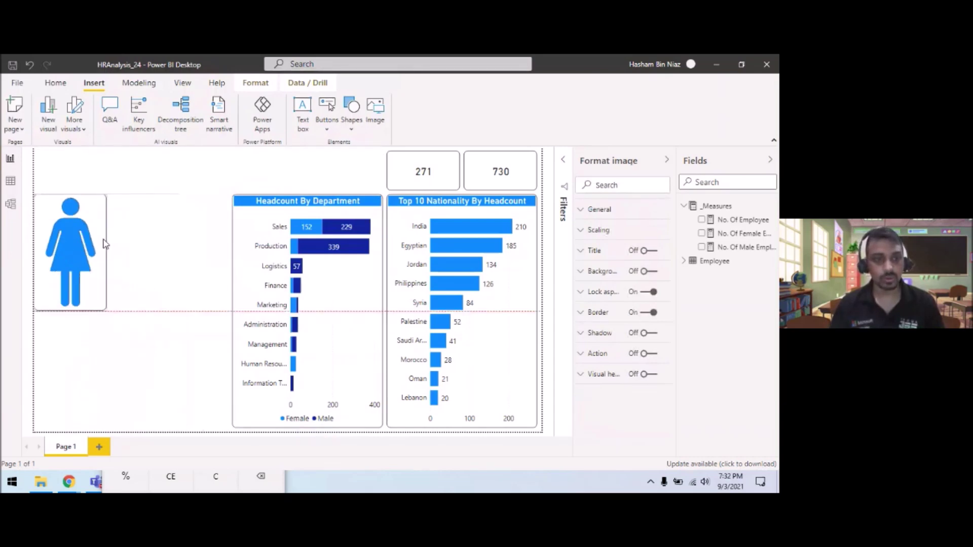
click(591, 211)
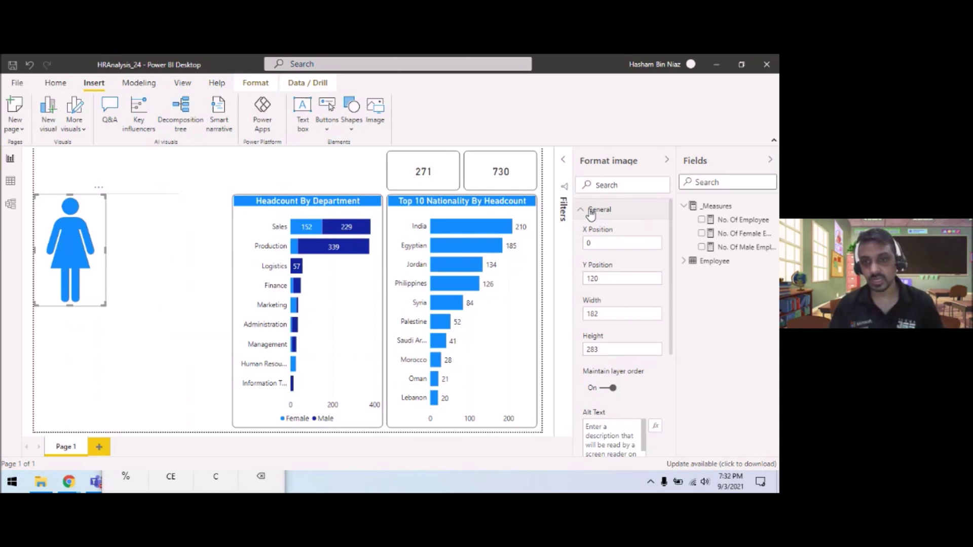
click(592, 210)
click(591, 210)
click(606, 310)
text(7)
key(Tab)
text(7)
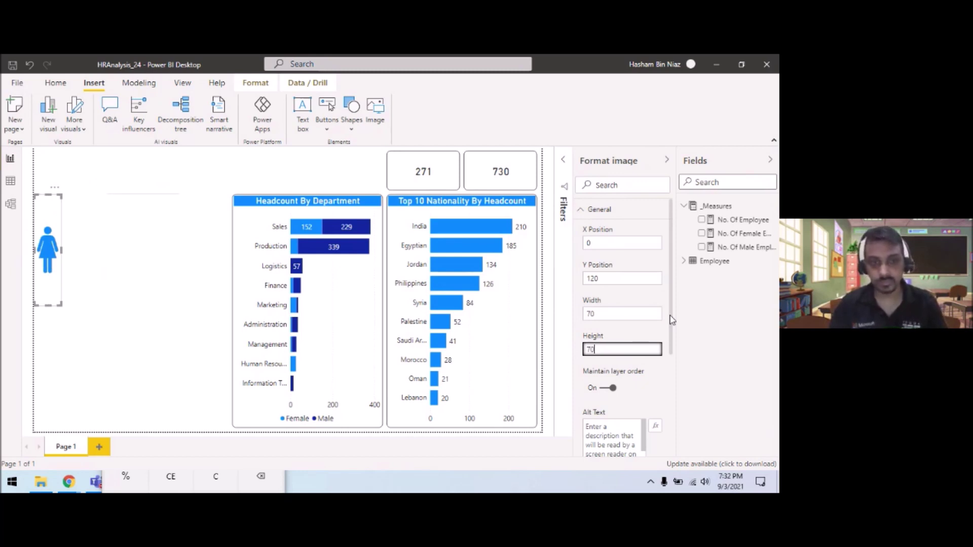
key(Return)
Place the female icon over the female employee card by setting its X position to 890 and Y position to 30
click(606, 243)
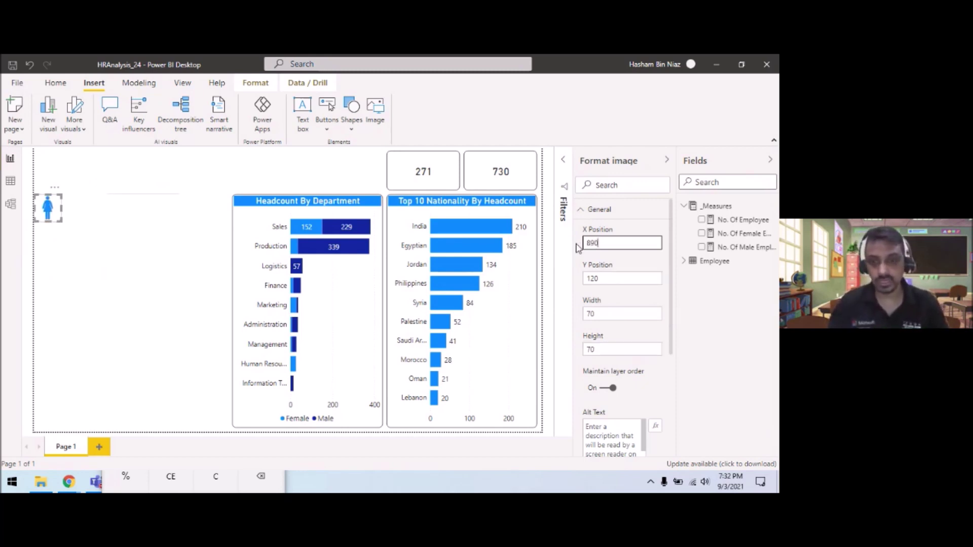
text(890)
key(Return)
key(Tab)
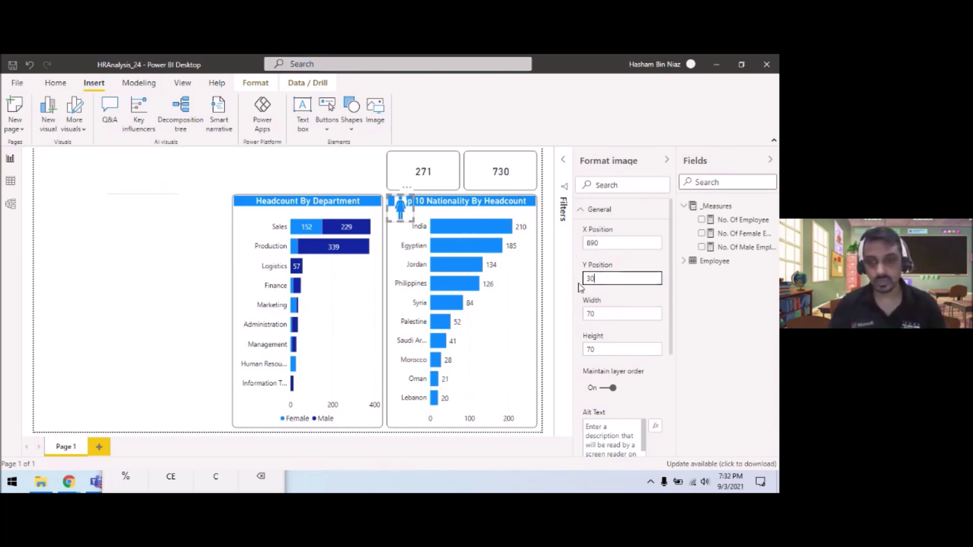
key(Return)
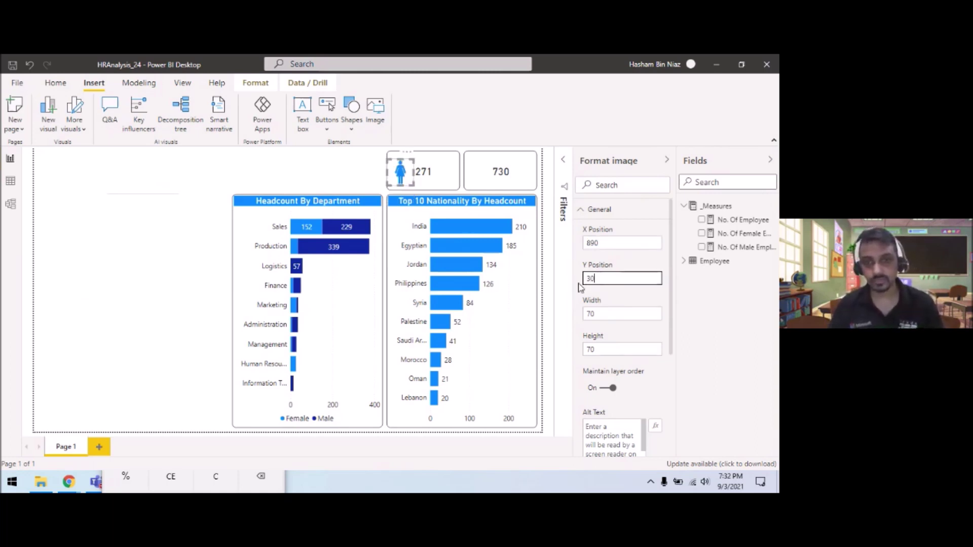
click(205, 205)
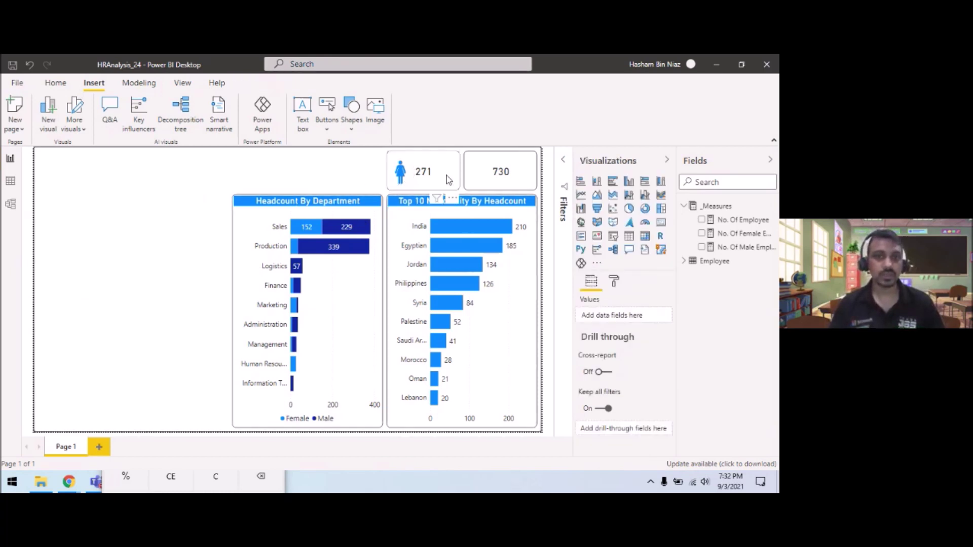
Set the female icon image's width and height to 60
click(412, 183)
click(616, 212)
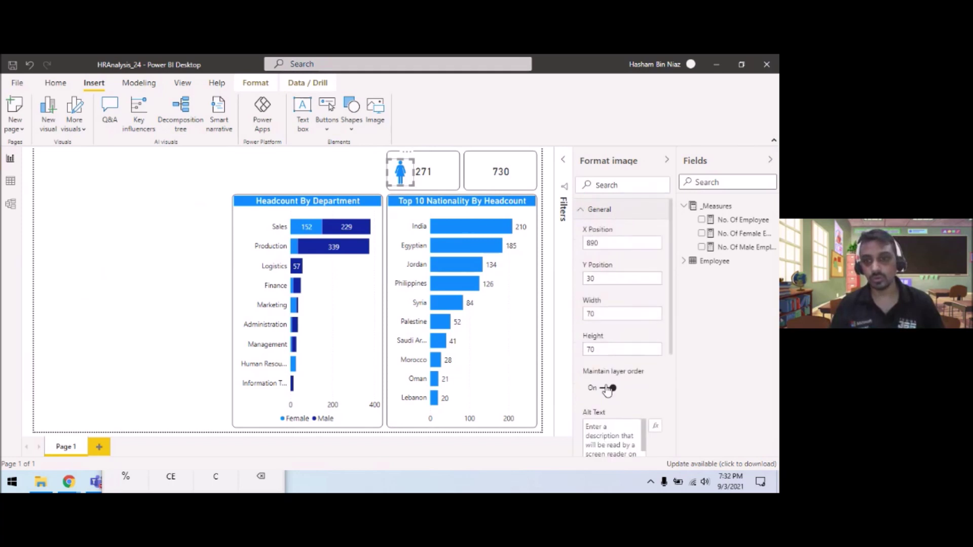
click(591, 314)
text(60)
key(Tab)
text(60)
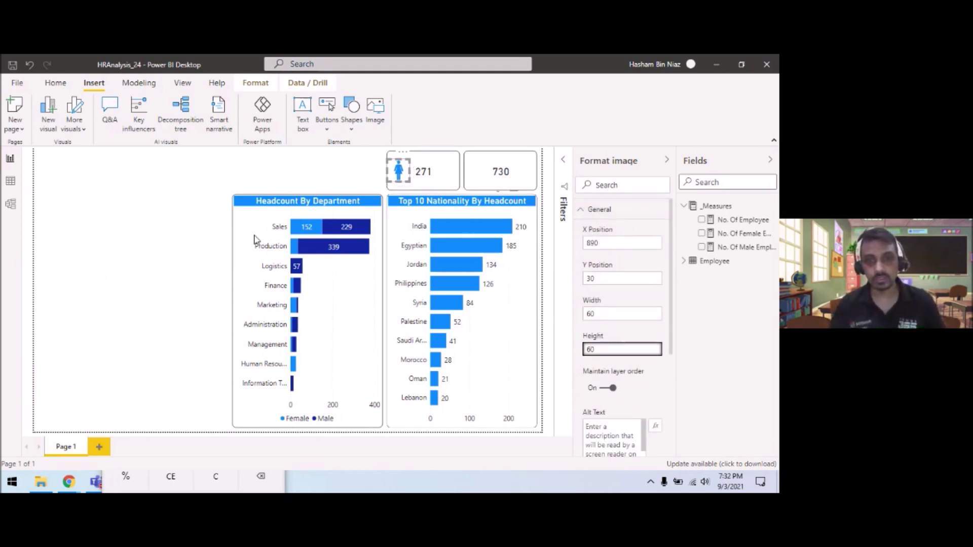
Insert the MaleColor image from the Logo folder onto the report page
click(145, 175)
click(377, 115)
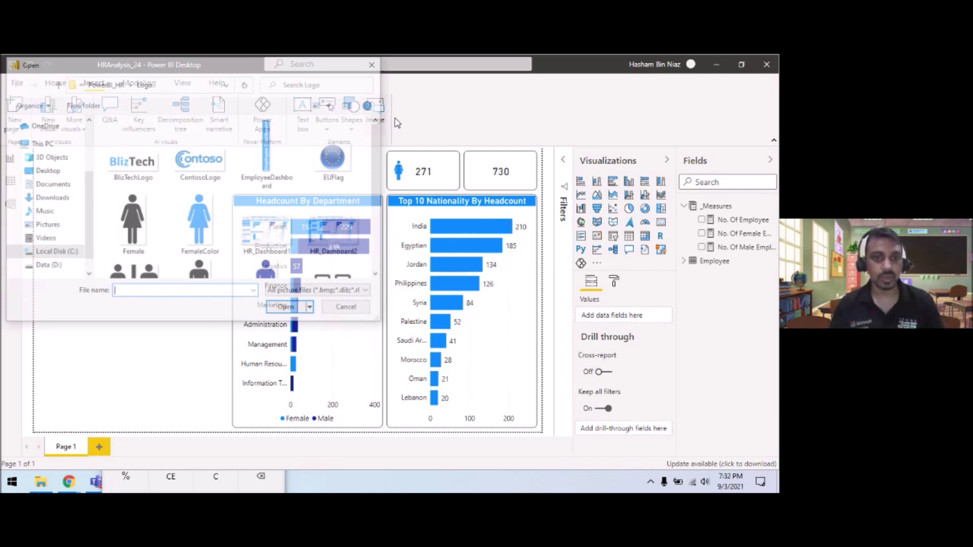
scroll(267, 228, down, 1)
click(267, 234)
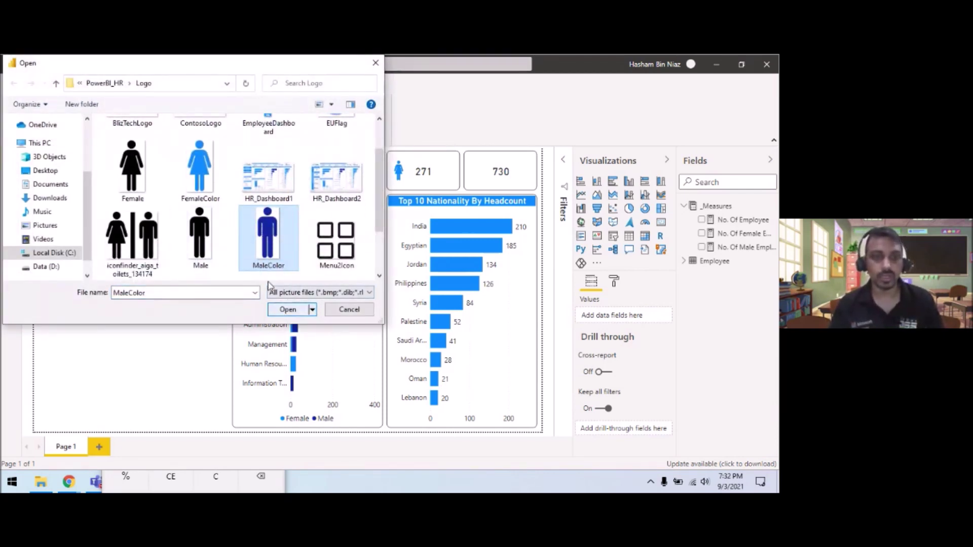
click(283, 311)
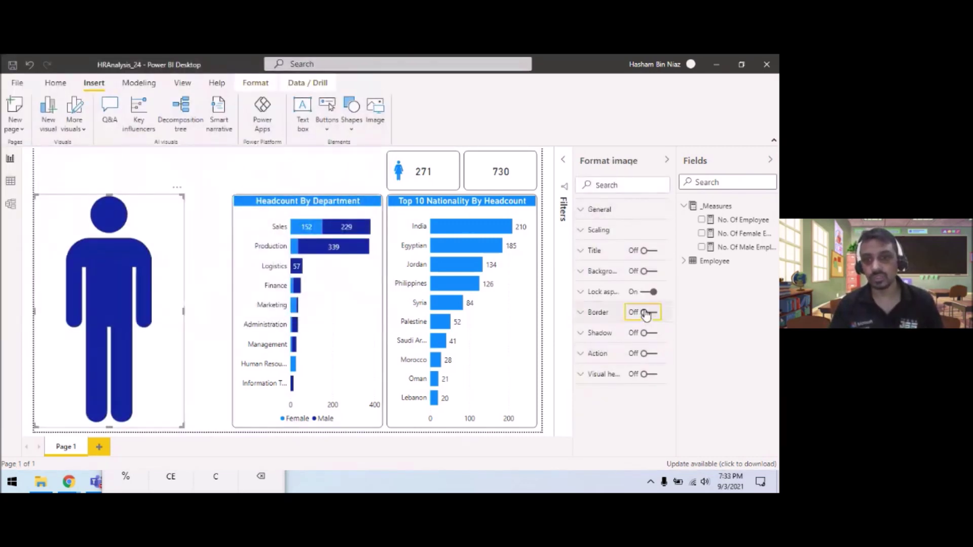
Enter an X position of 1090 and Y position of 30 for the male icon, and set its width and height to 60
click(619, 213)
double_click(587, 244)
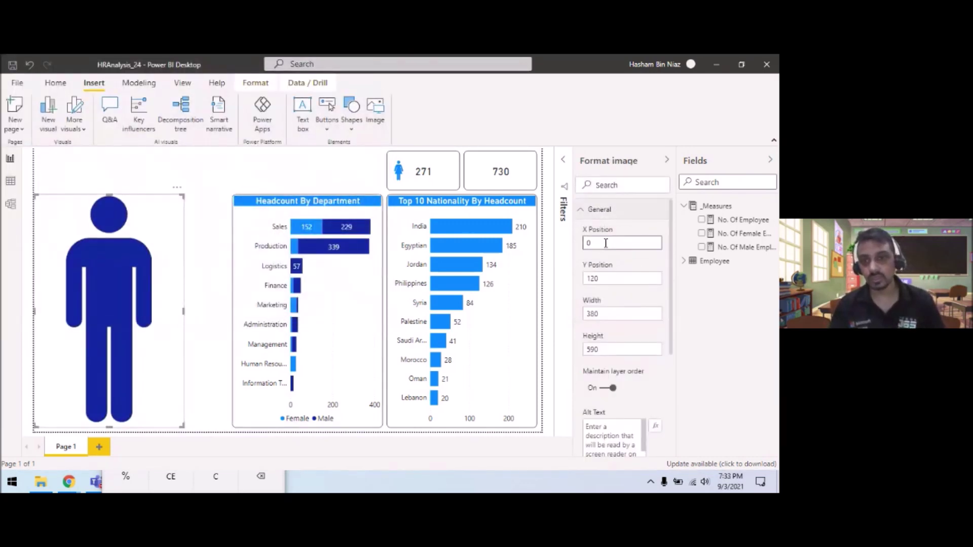
text(1090)
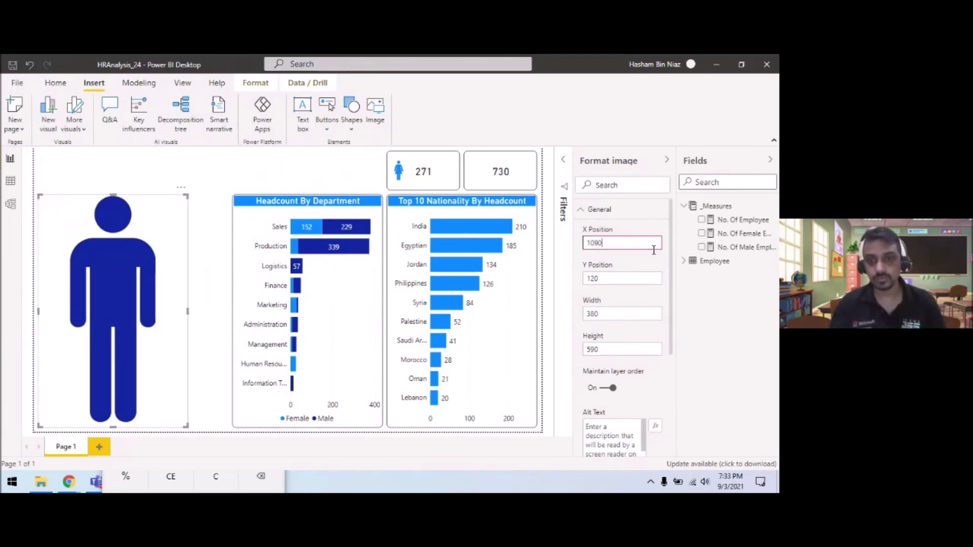
key(Tab)
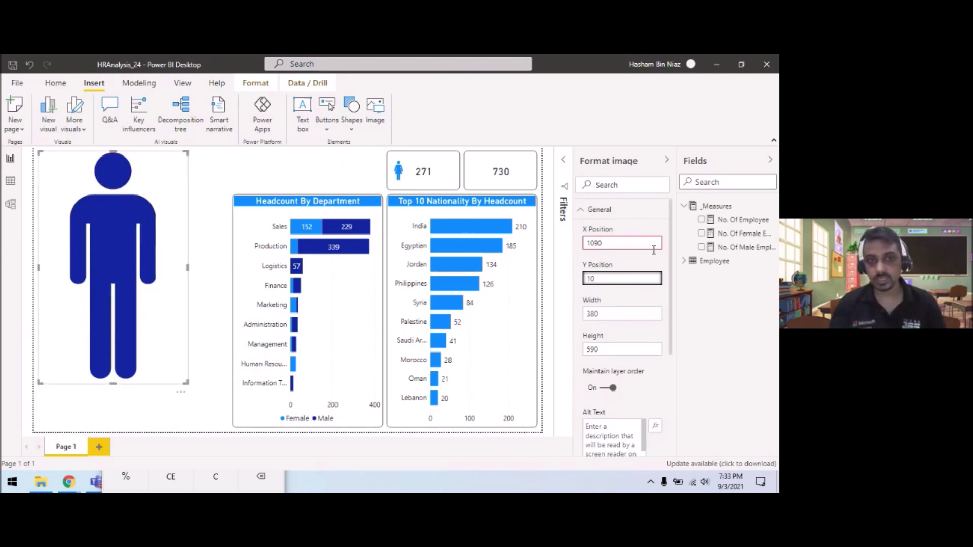
text(30)
key(Tab)
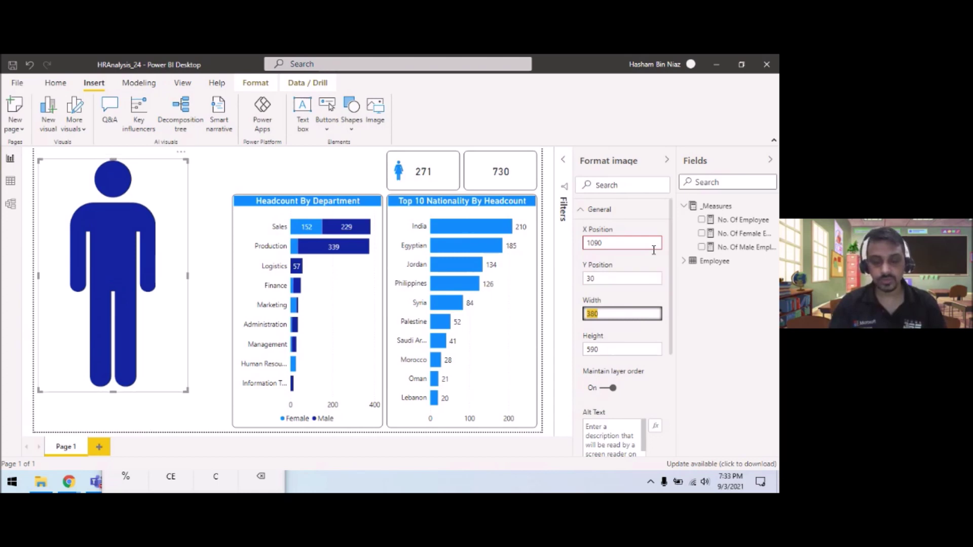
text(60)
key(Tab)
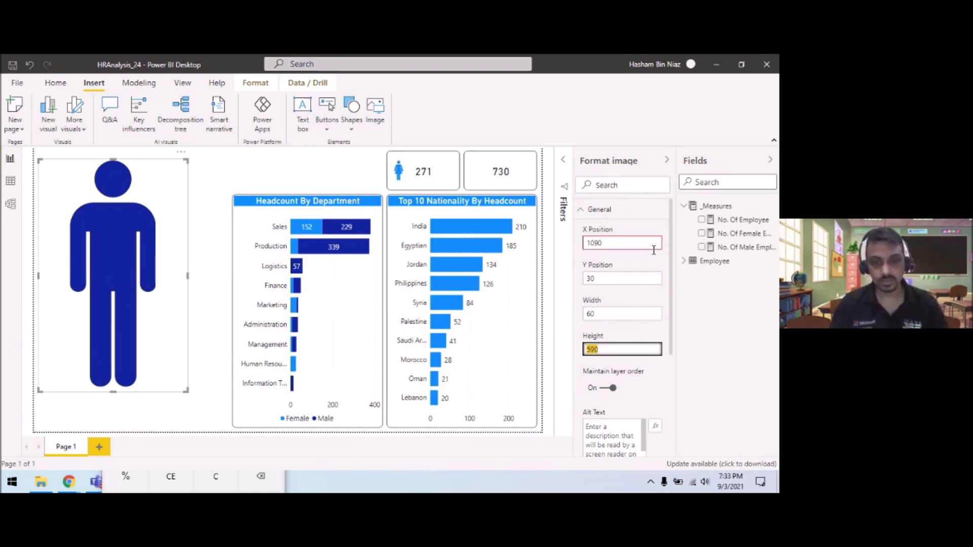
text(60)
Place the male icon over the male employee card by re-entering its X position as 1090
click(633, 242)
key(ctrl+a)
text(1)
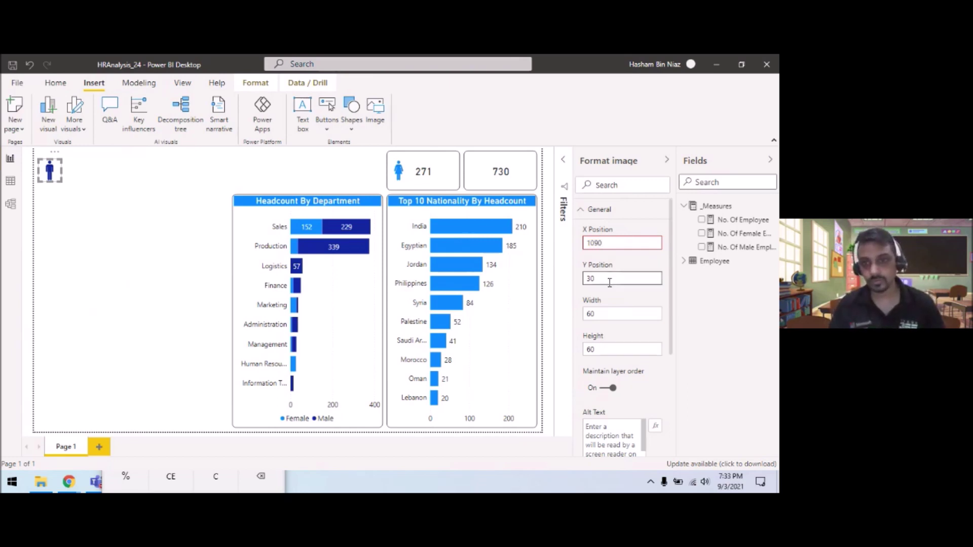
click(620, 243)
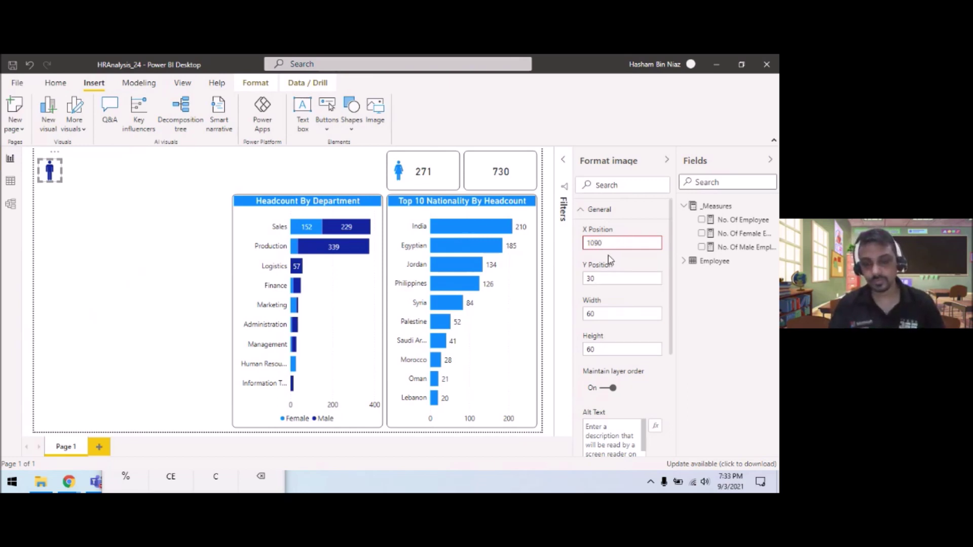
key(Return)
text(90)
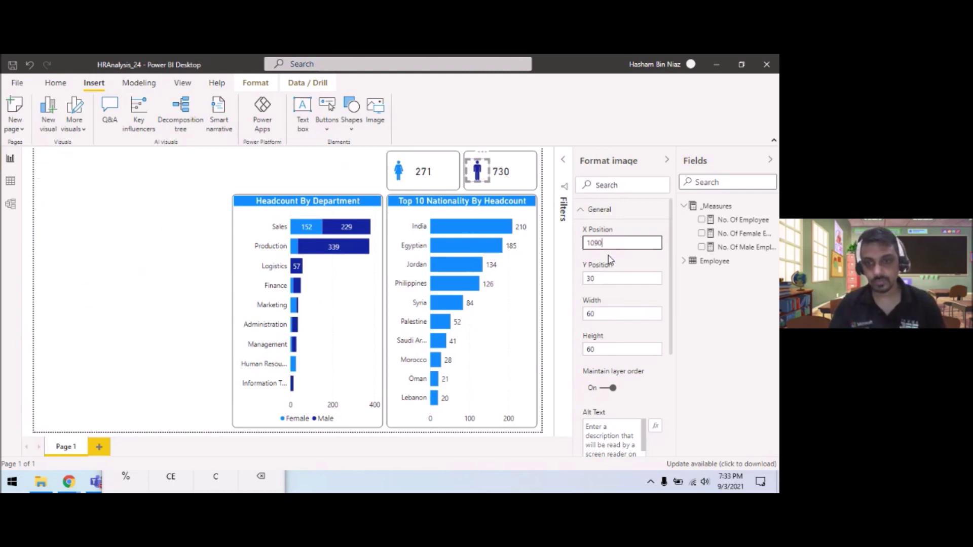
click(184, 284)
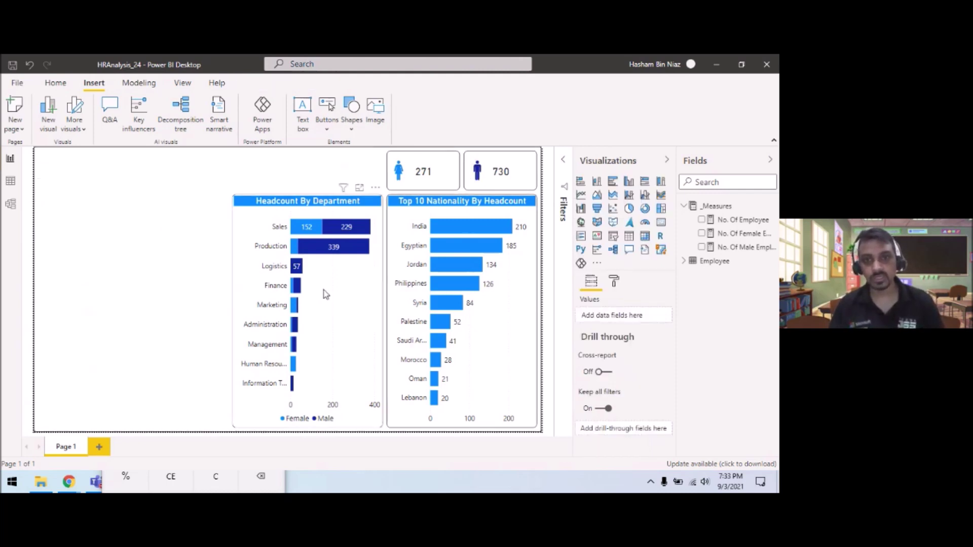
Nudge the male icon within its card by setting its X position to 1085
click(478, 172)
click(599, 209)
drag(606, 243, 596, 242)
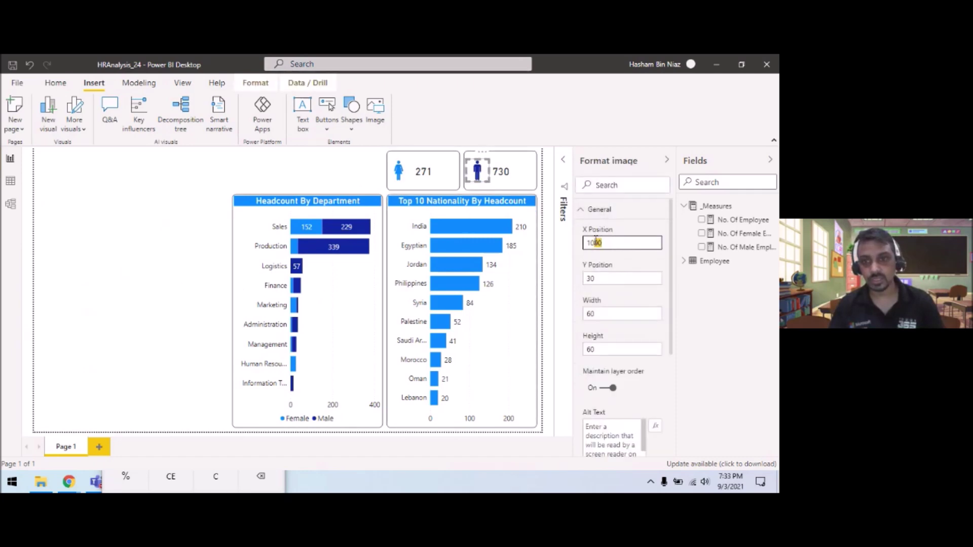
text(5)
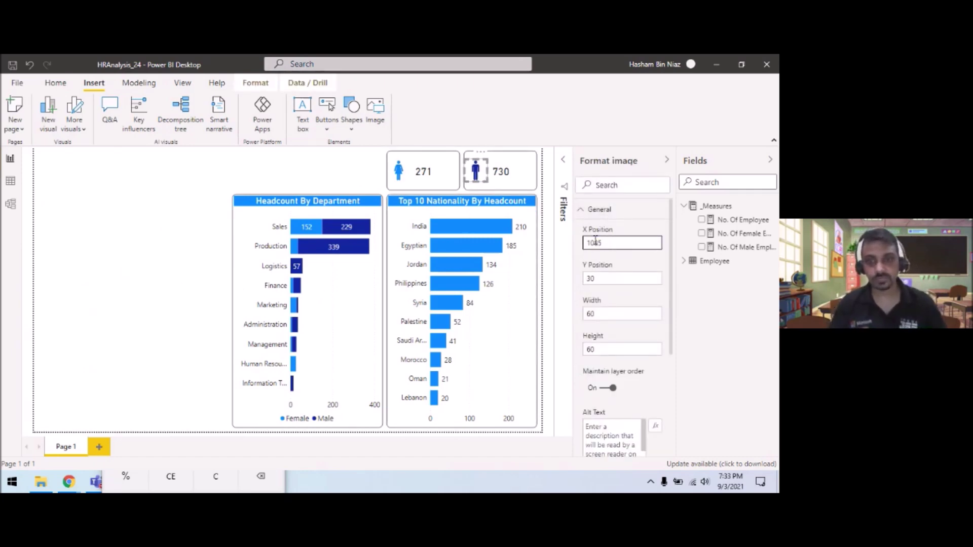
click(184, 208)
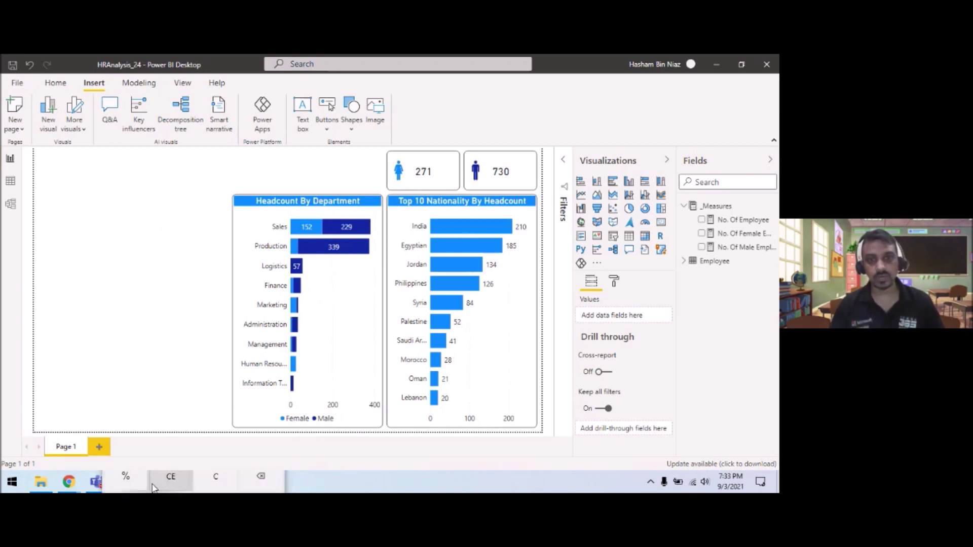
Switch to the PowerPoint deck and review the target dashboard and exercise agenda slides in full screen
click(154, 487)
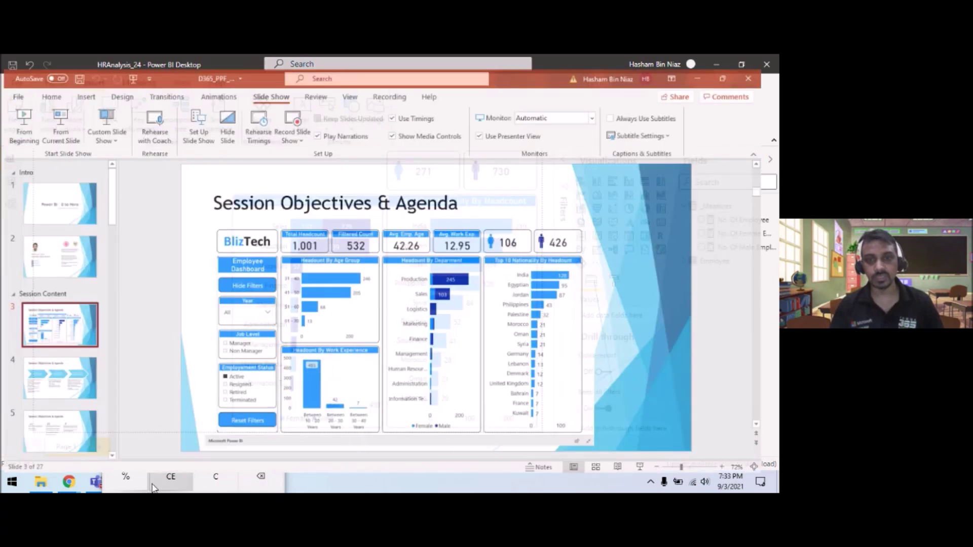
click(57, 111)
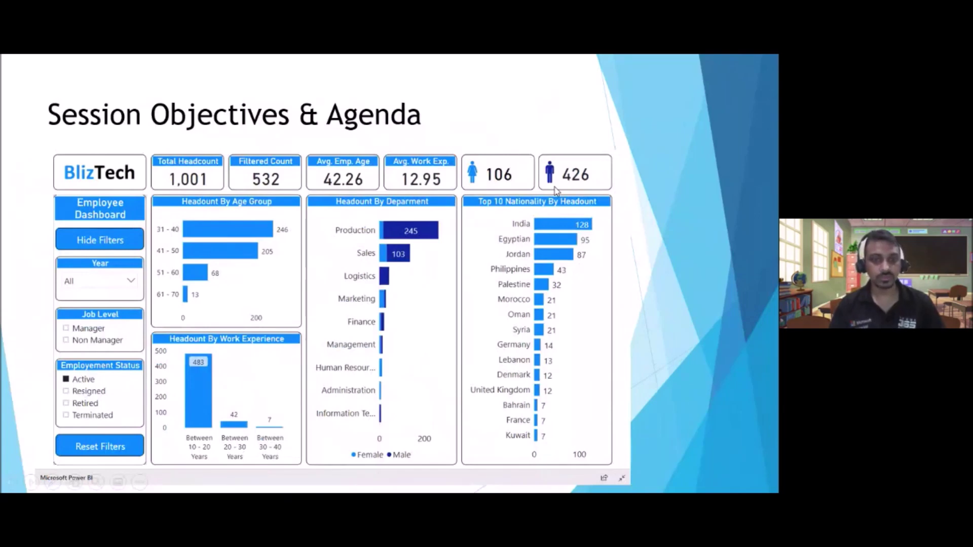
key(Escape)
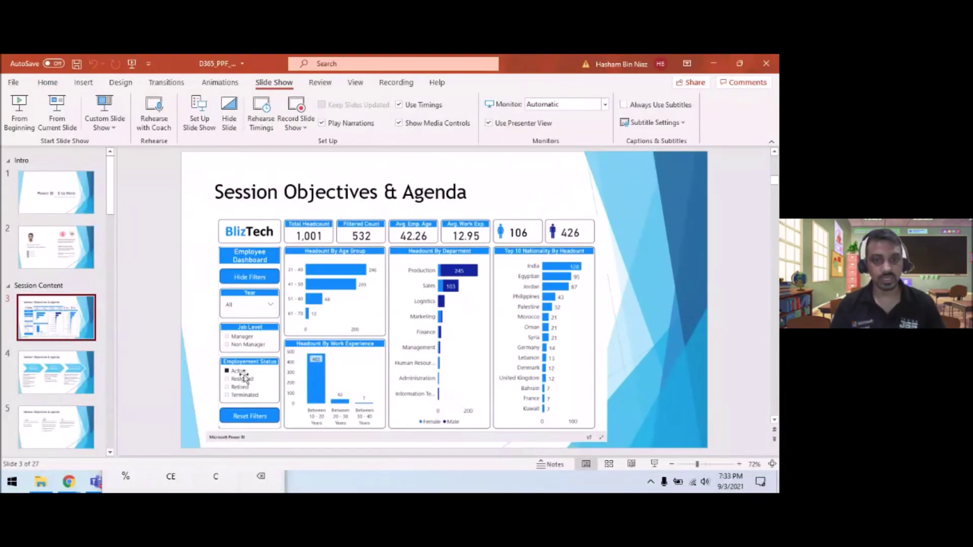
click(76, 380)
click(60, 131)
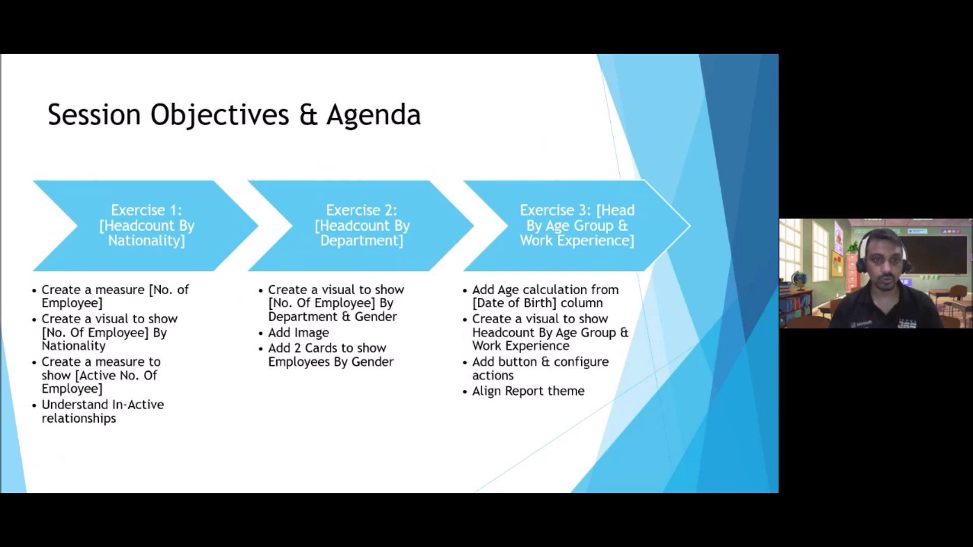
key(Left)
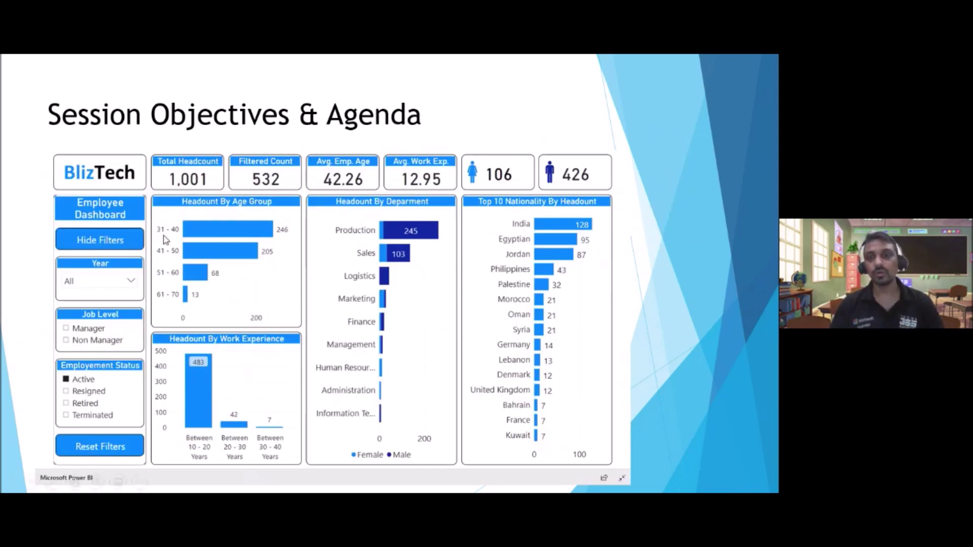
key(Escape)
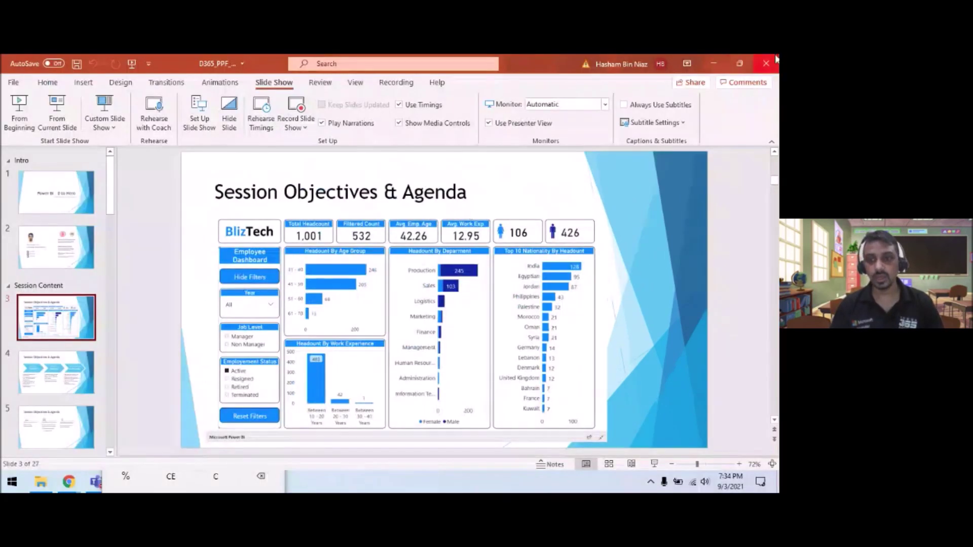
click(714, 65)
Examine the Employee table in Power BI's model and data views, and return to the report page
click(715, 261)
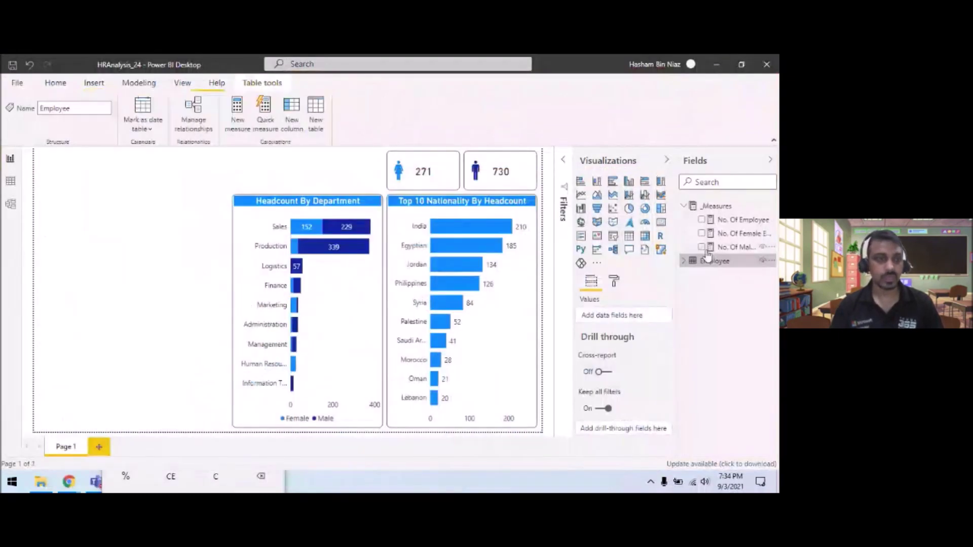
click(11, 205)
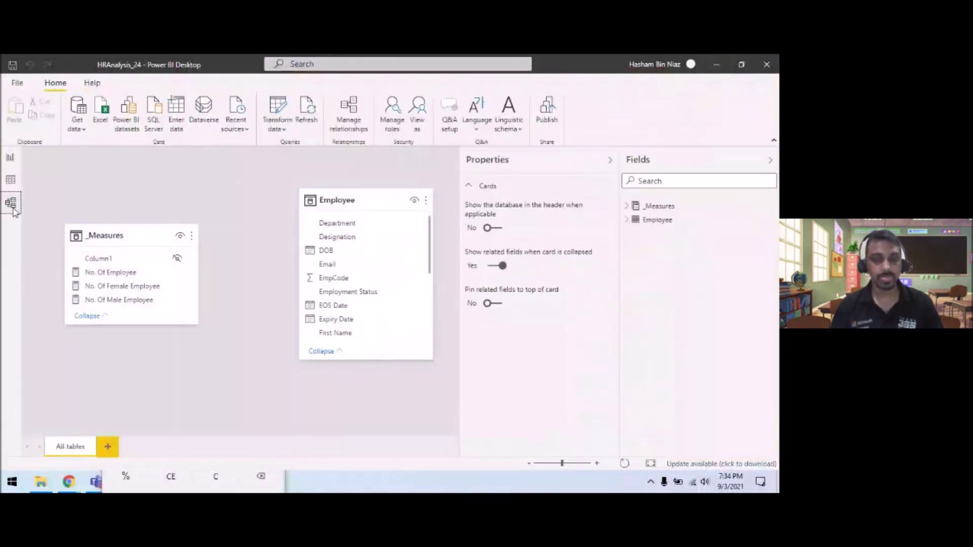
click(11, 181)
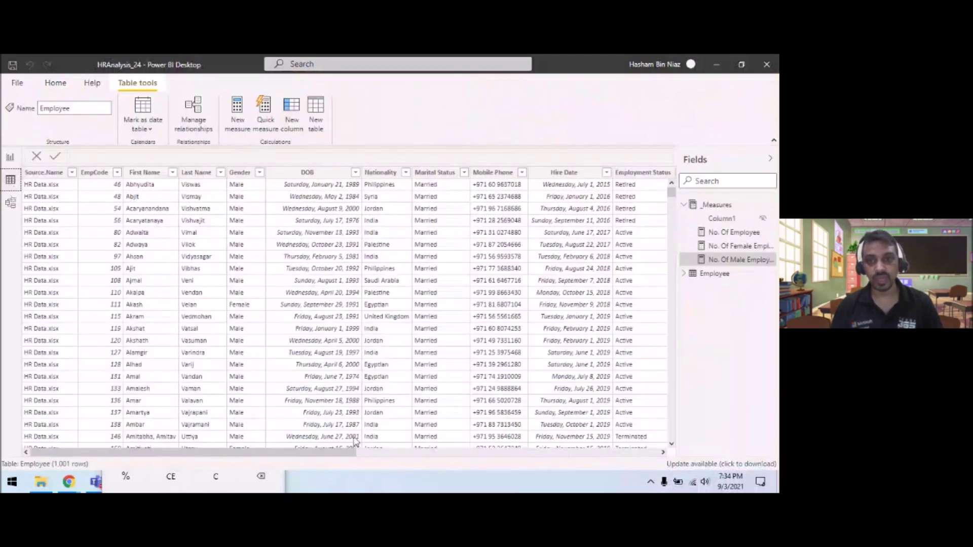
drag(318, 454, 284, 448)
click(10, 160)
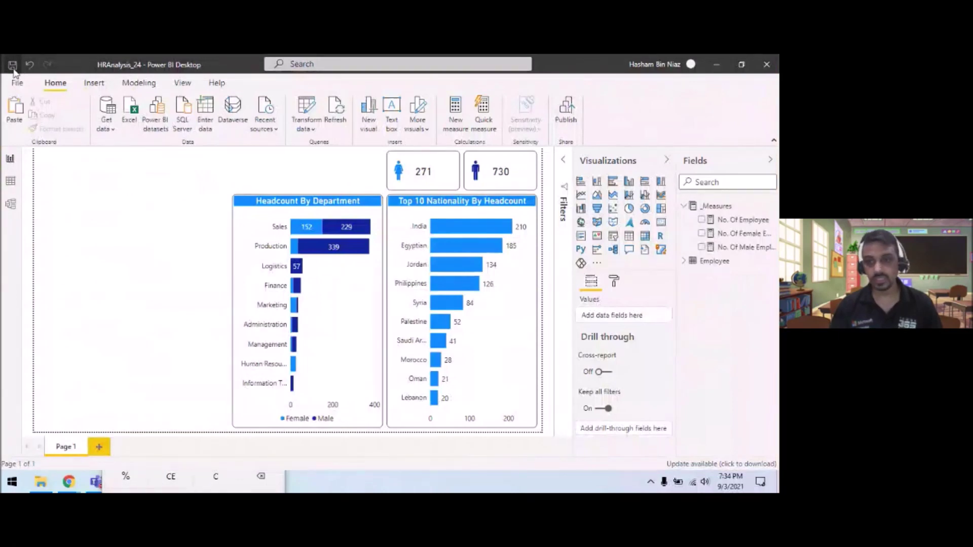
Close the Calculator window covering the report
click(273, 473)
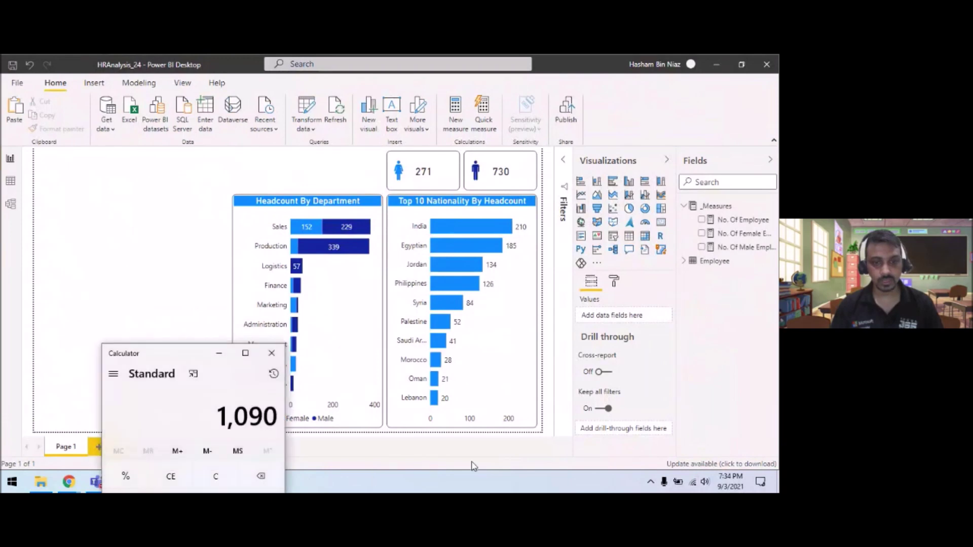
click(271, 353)
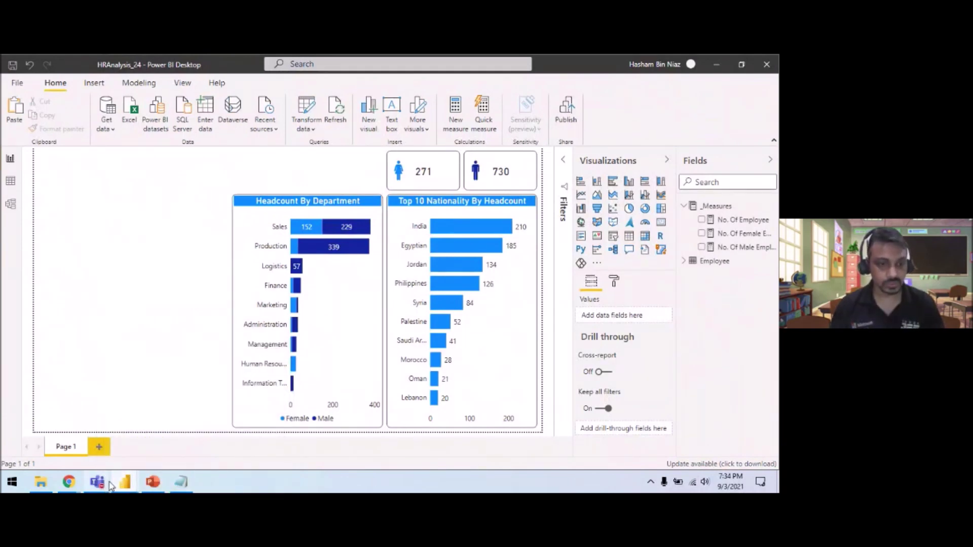
mouse_move(130, 486)
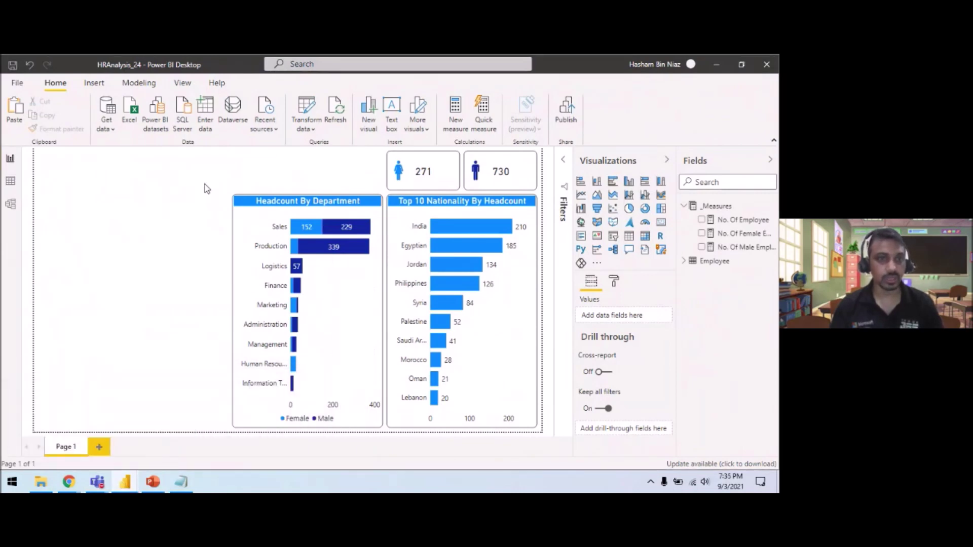
Open the Employee query in Power Query Editor and add an Age column calculated from the DOB column
click(312, 131)
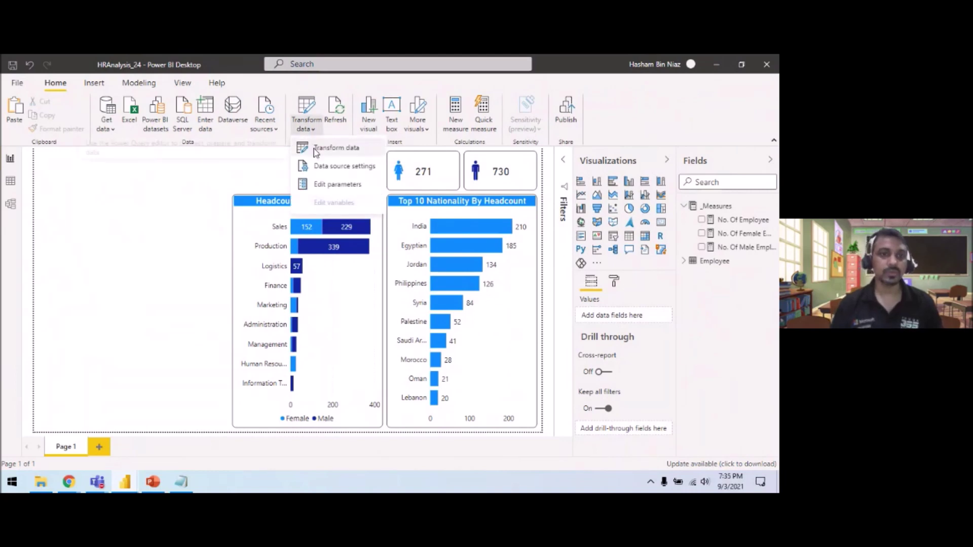
click(315, 151)
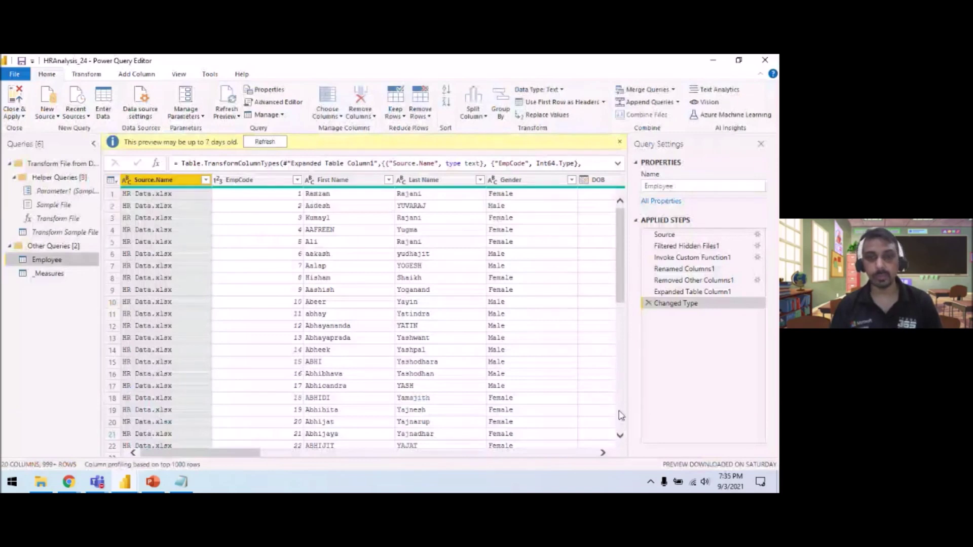
drag(234, 454, 291, 453)
click(365, 179)
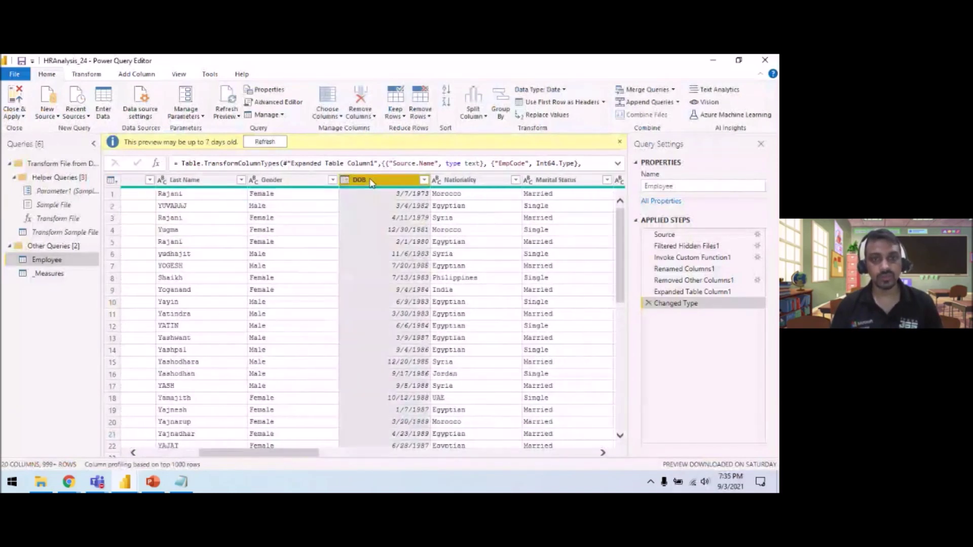
click(150, 78)
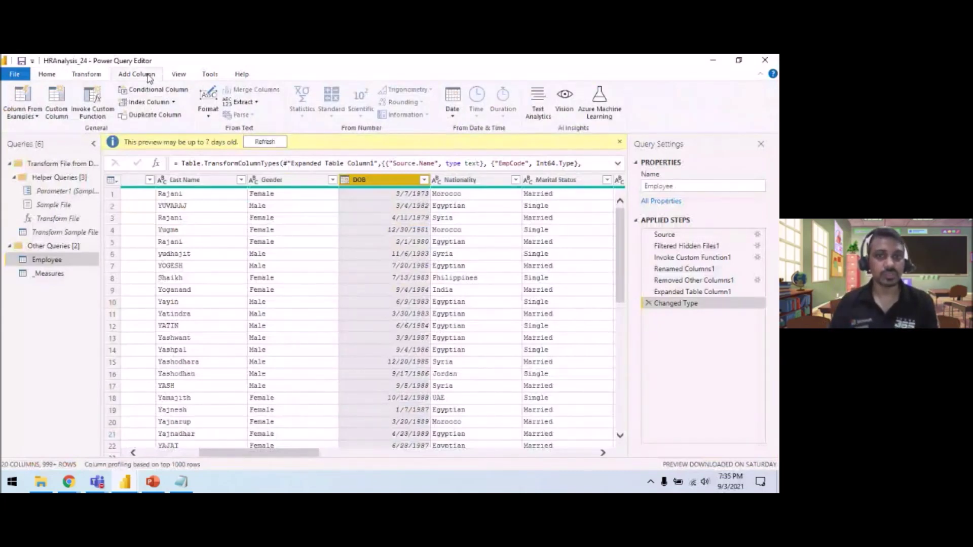
click(454, 116)
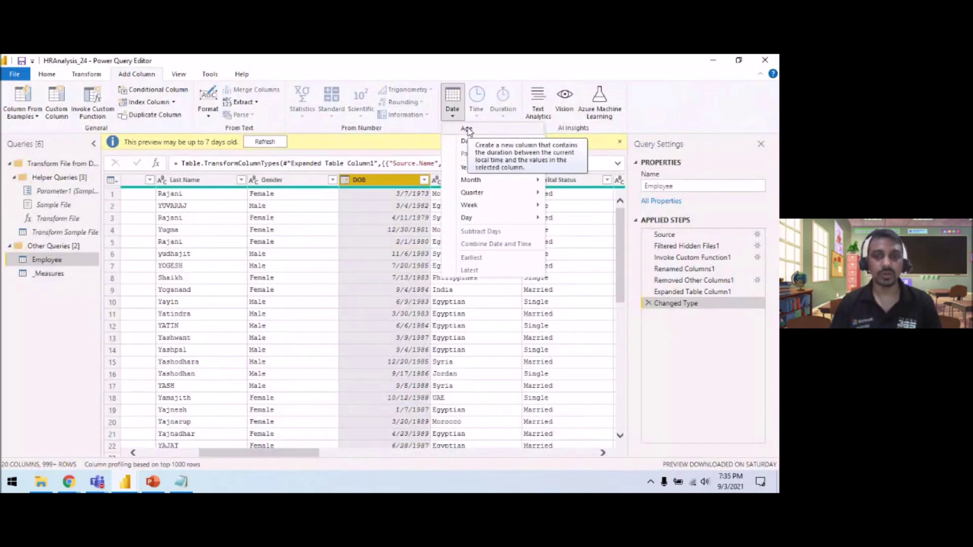
click(494, 133)
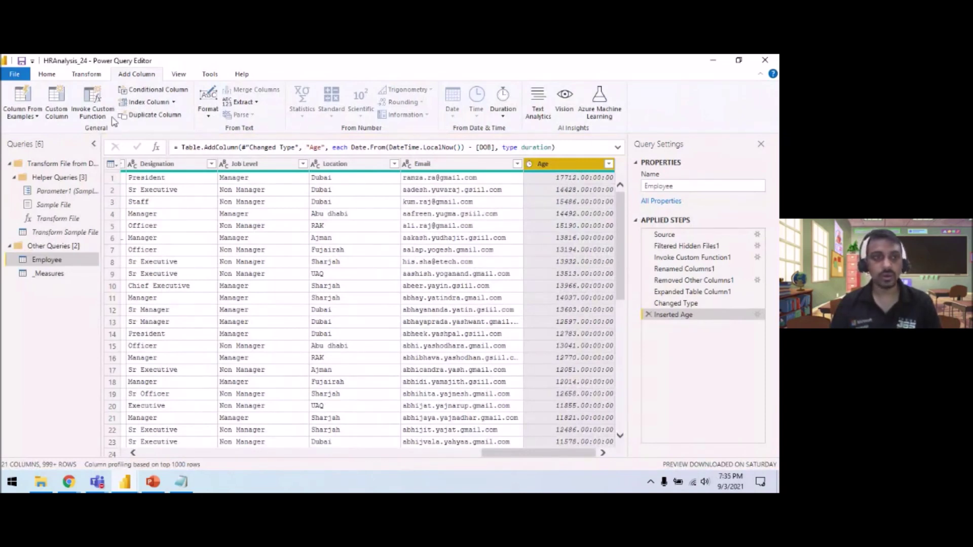
Convert the Age column's duration to total years and round the values down
click(87, 75)
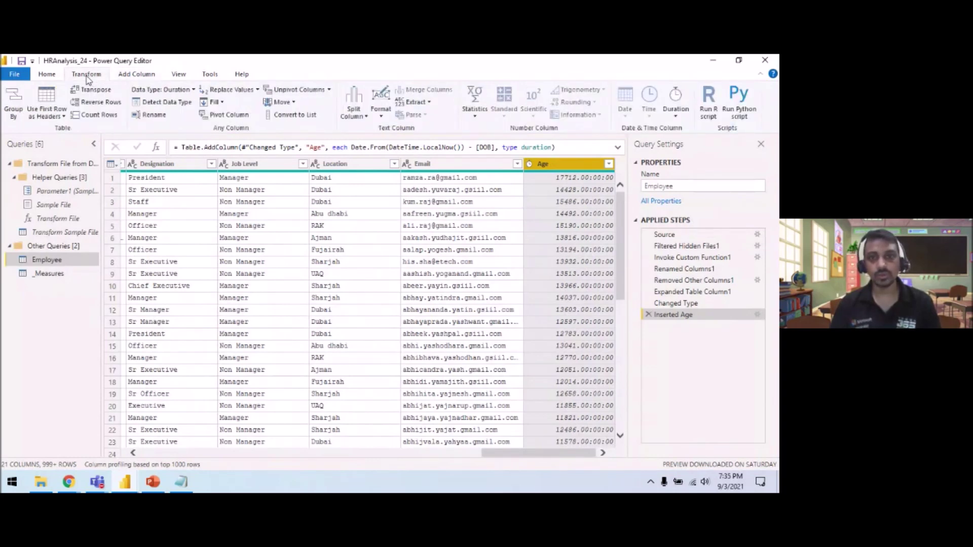
click(676, 104)
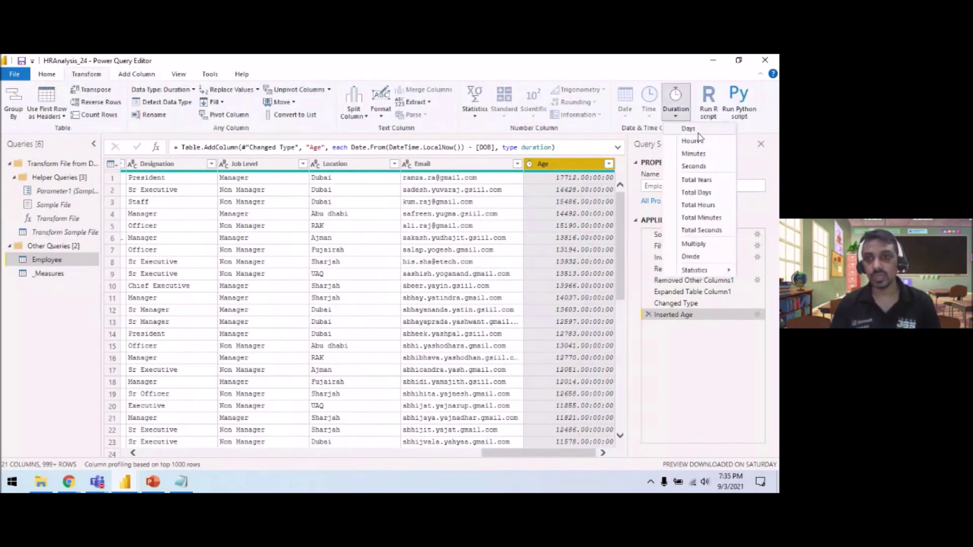
click(696, 180)
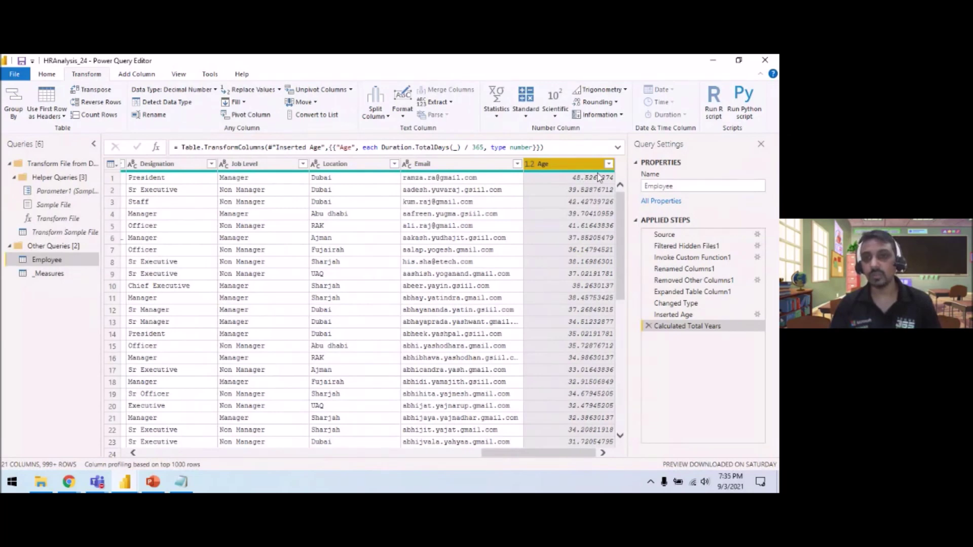
click(597, 102)
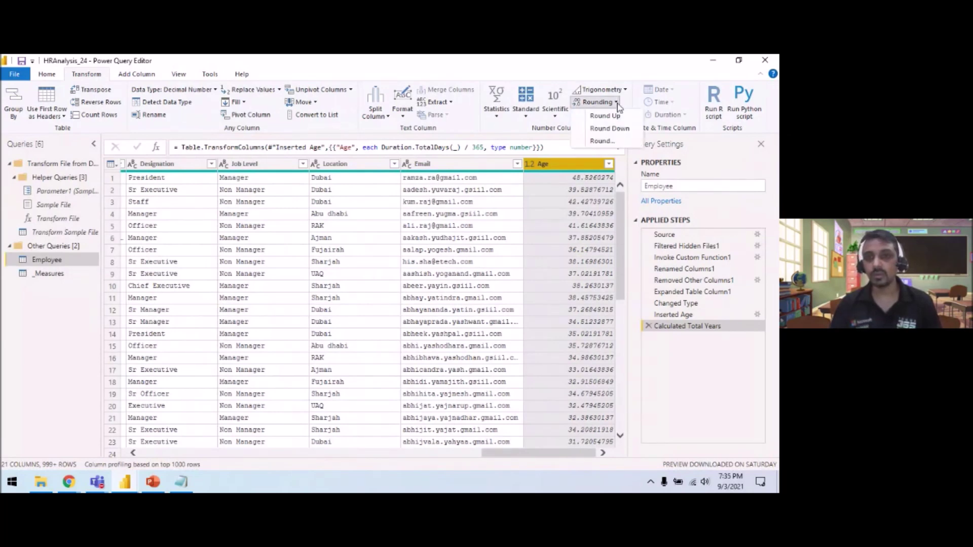
click(613, 130)
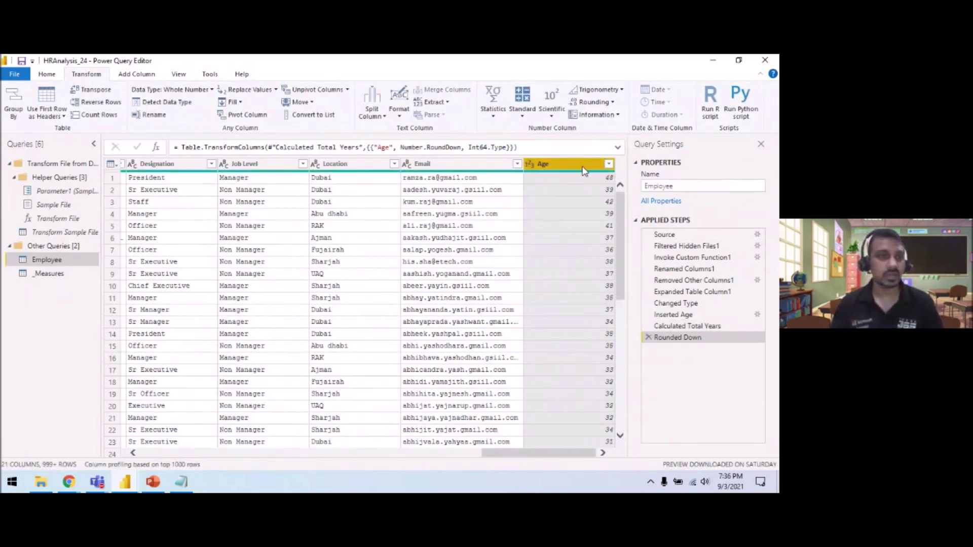
Close and apply the query changes, check the Age column in the Employee table's data view, and return to the report
click(47, 73)
click(14, 116)
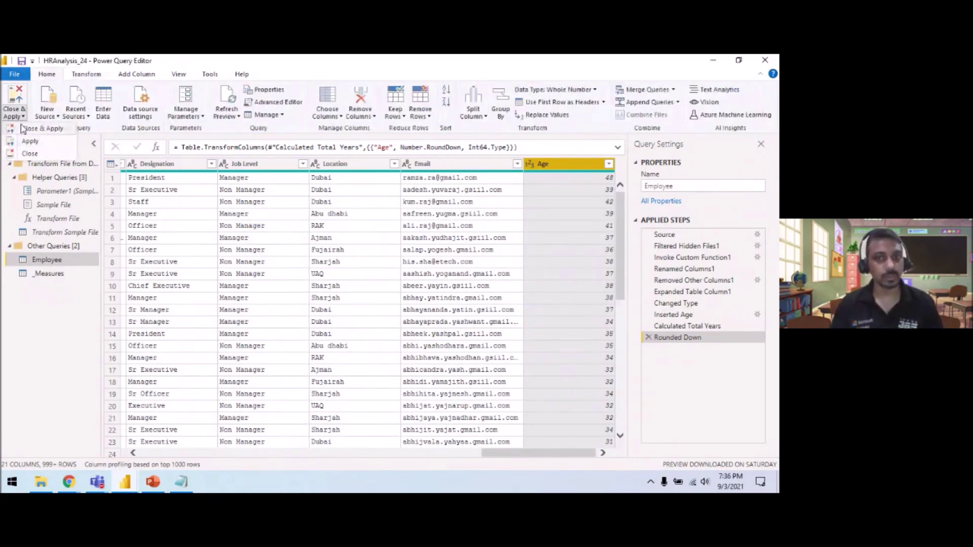
click(22, 129)
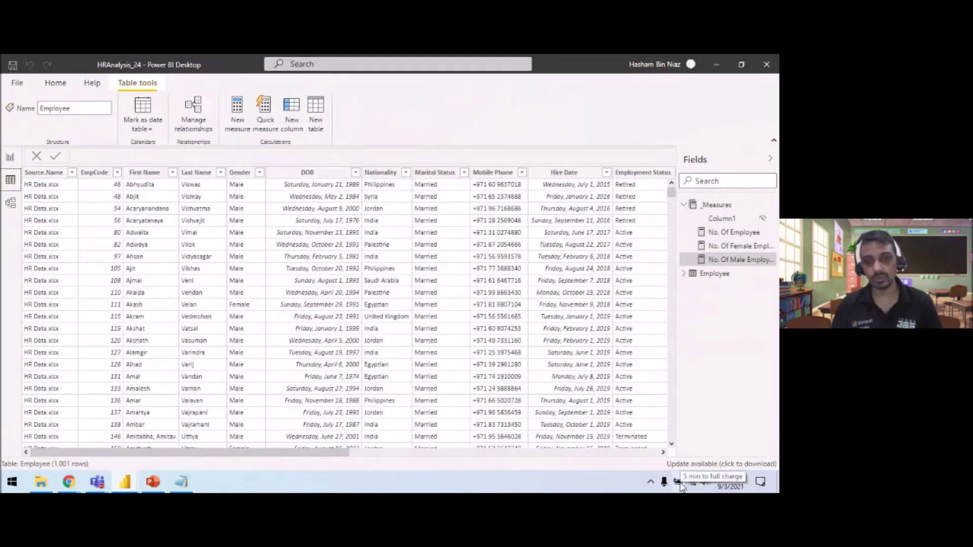
click(382, 451)
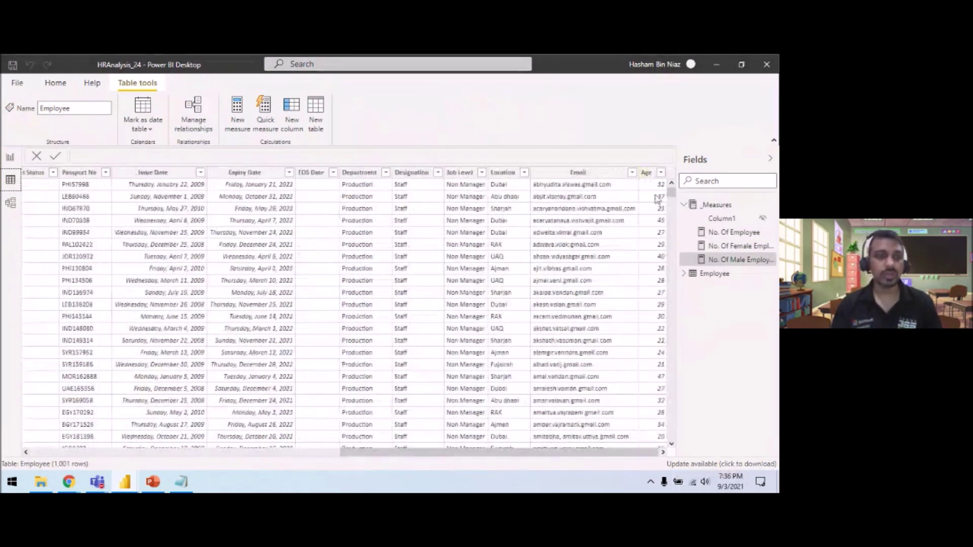
drag(618, 452, 314, 459)
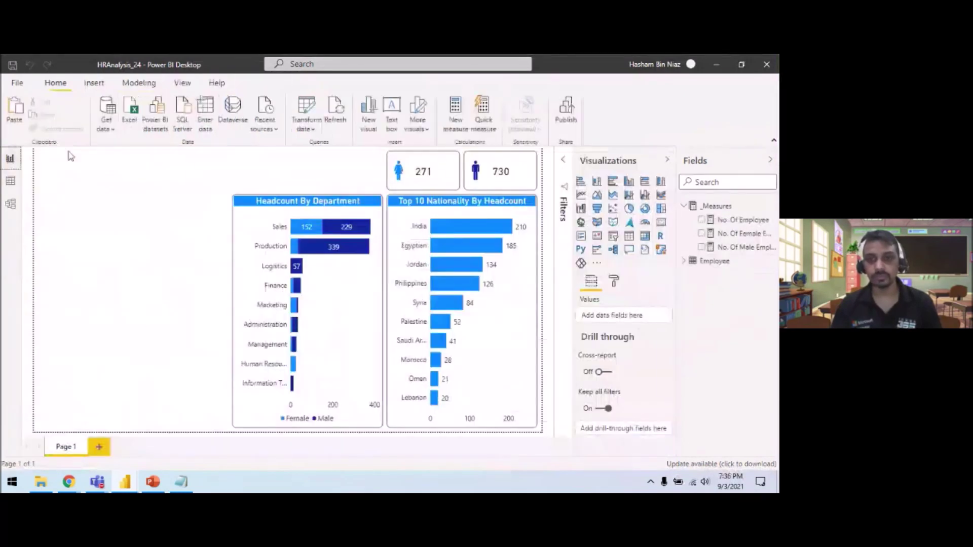
Add an Age Group calculated column to the Employee table using SWITCH bands 1 - 20, ten-year groups from 21 to 80, and 81 - 100
right_click(705, 260)
click(648, 272)
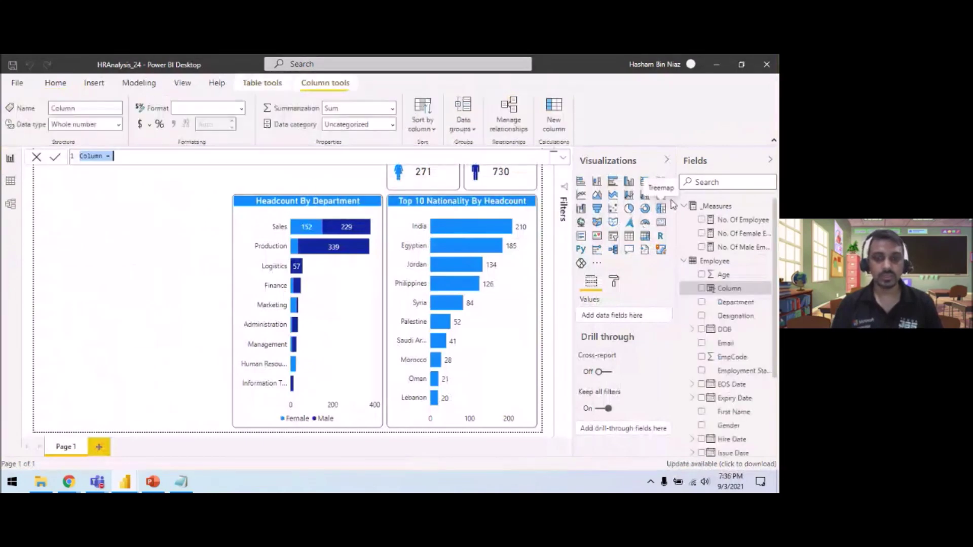
click(183, 482)
drag(690, 361, 678, 266)
drag(125, 351, 119, 241)
click(625, 173)
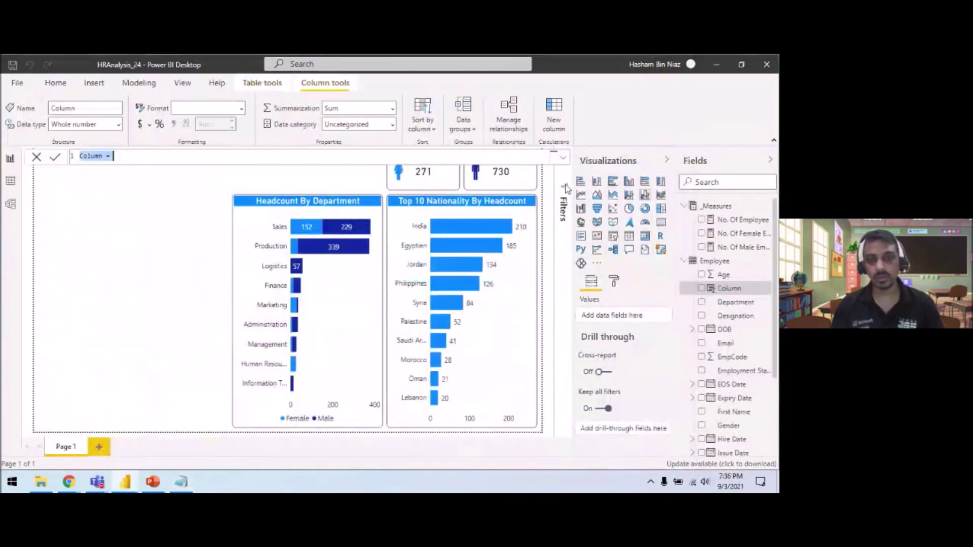
click(563, 159)
text(Age Group = SWITCH (     TRUE ()     , Employee[Age] >= 01 && Employee[Age] < 21, "1 - 20"     , Employee[Age] >= 21 && Employee[Age] < 31, "21 - 30"     , Employee[Age] >= 31 && Employee[Age] < 41, "31 - 40"     , Employee[Age] >= 41 && Employee[Age] < 51, "41 - 50"     , Employee[Age] >= 51 && Employee[Age] < 61, "51 - 60"     , Employee[Age] >= 61 && Employee[Age] < 71, "61 - 70"     , Employee[Age] >= 71 && Employee[Age] < 81, "71 - 80"     , Employee[Age] >= 81 && Employee[Age] < 100, "81 - 100" ))
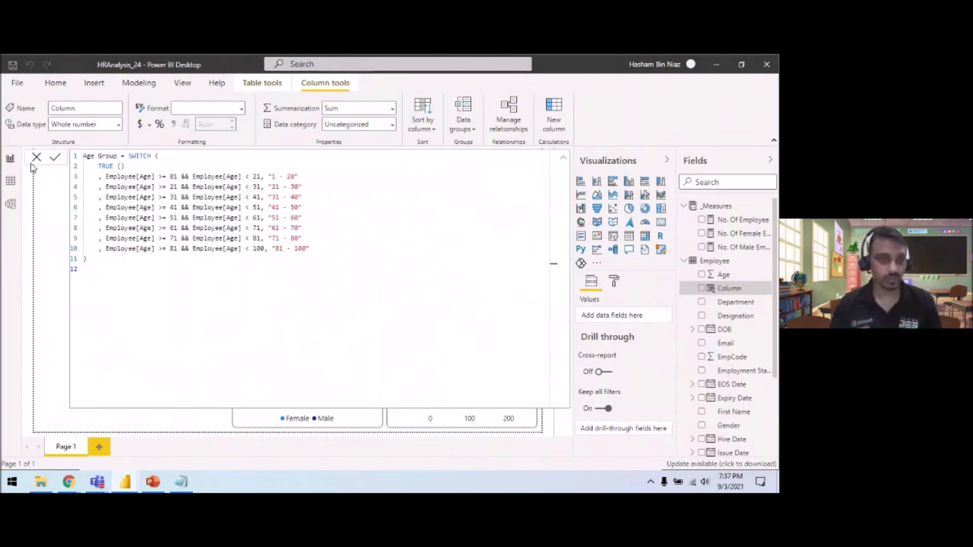
click(55, 158)
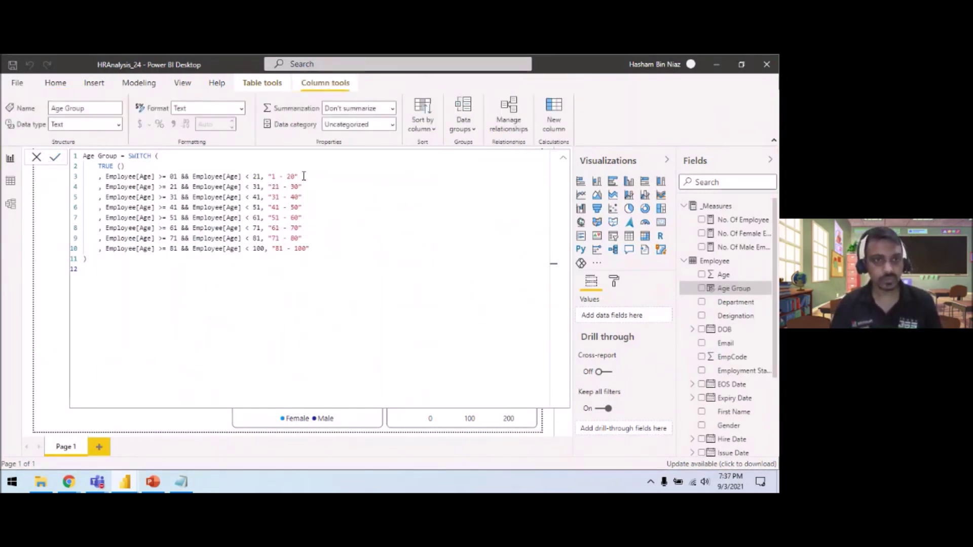
click(565, 161)
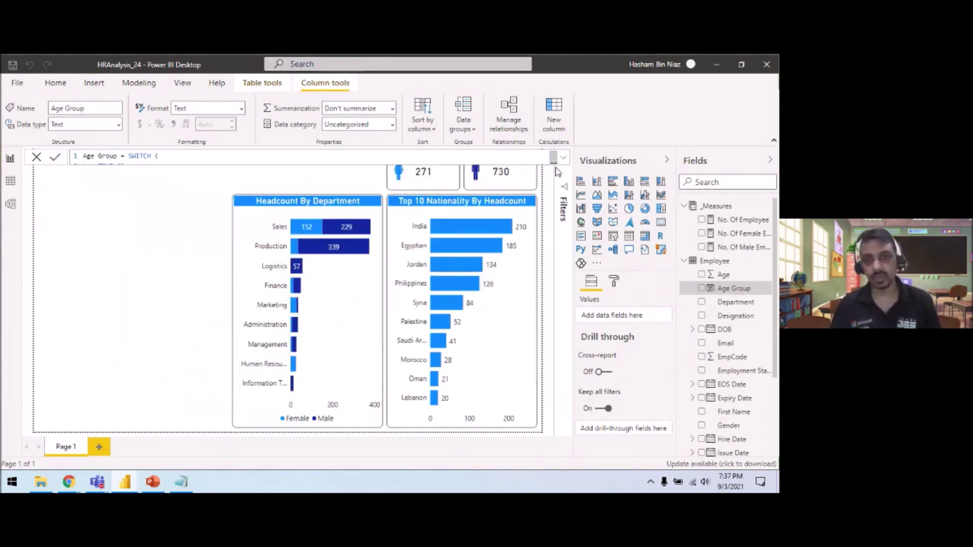
Duplicate the Headcount By Department chart on the report page and start moving the copy off the original
click(359, 201)
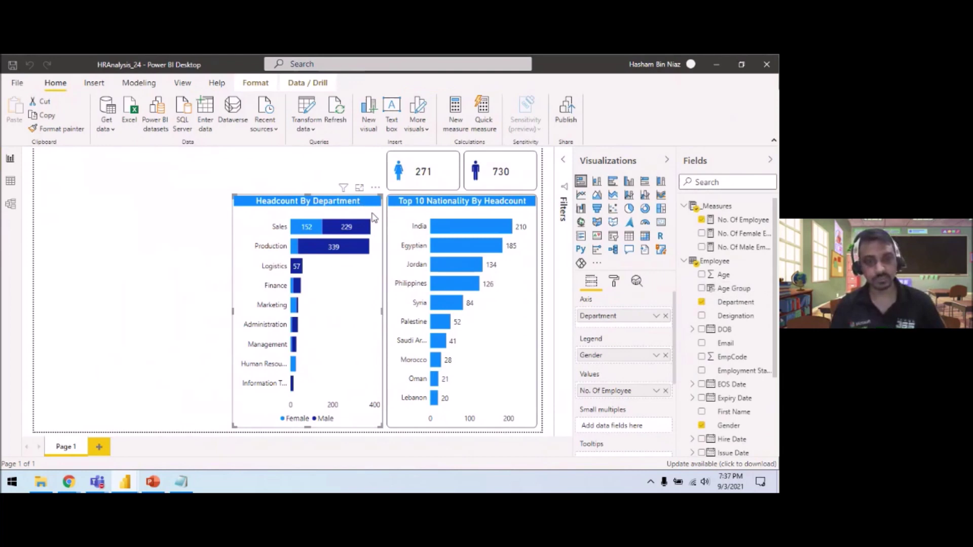
click(166, 284)
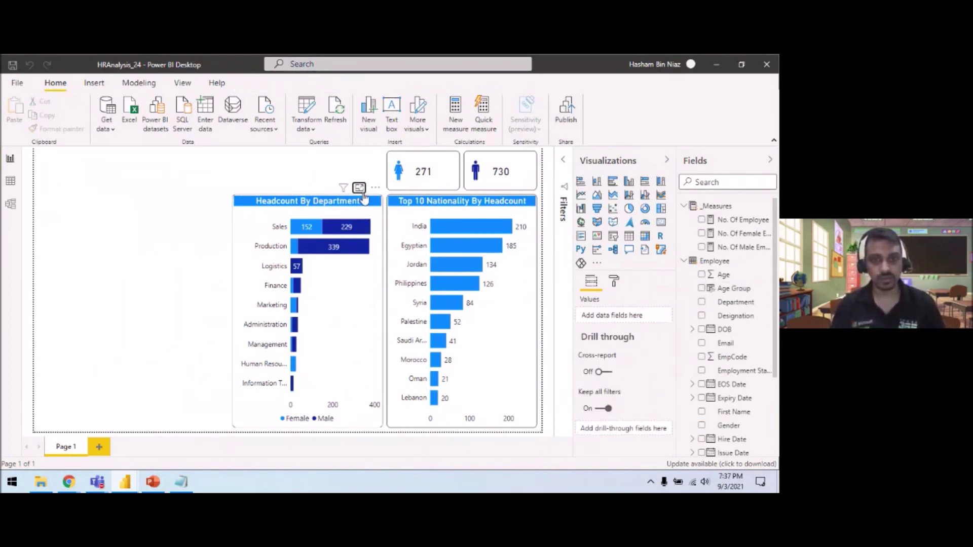
click(360, 188)
click(60, 172)
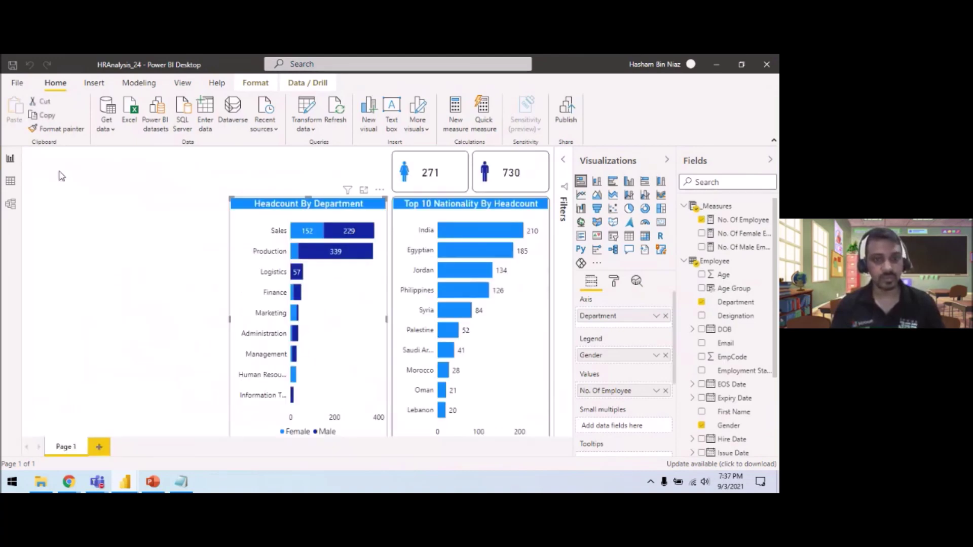
drag(237, 214, 256, 219)
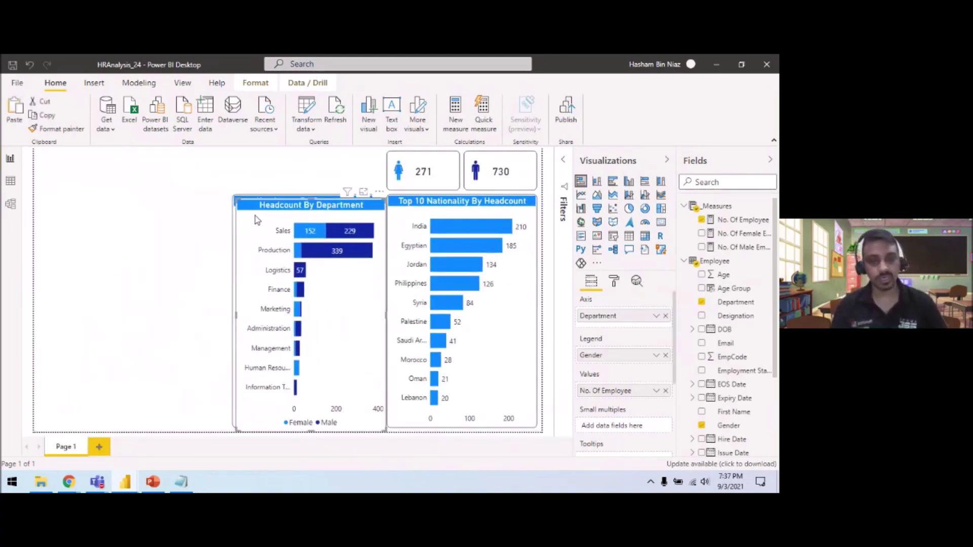
Open the general format settings of the copied Headcount By Department chart and work out 500 - 390 in Calculator
click(614, 287)
click(12, 481)
text(c)
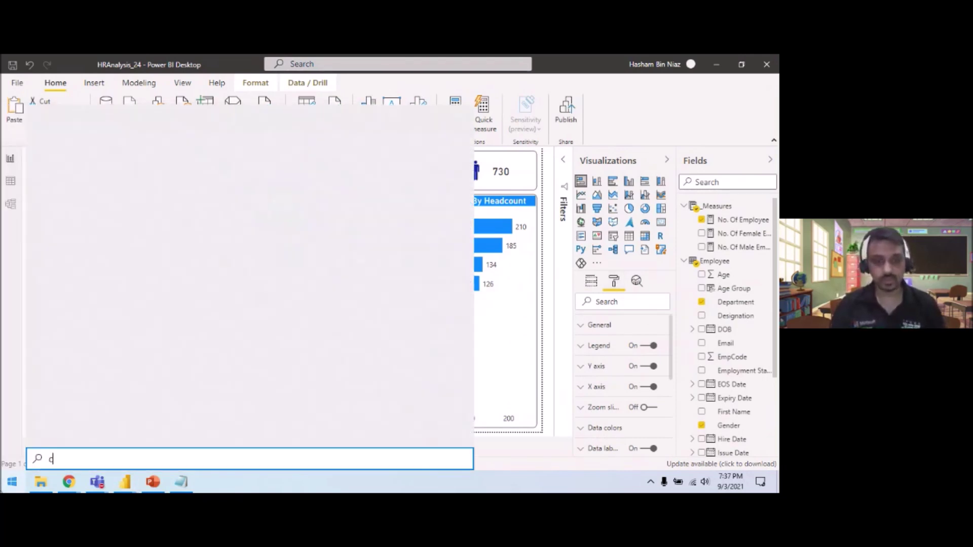
text(alc)
key(Return)
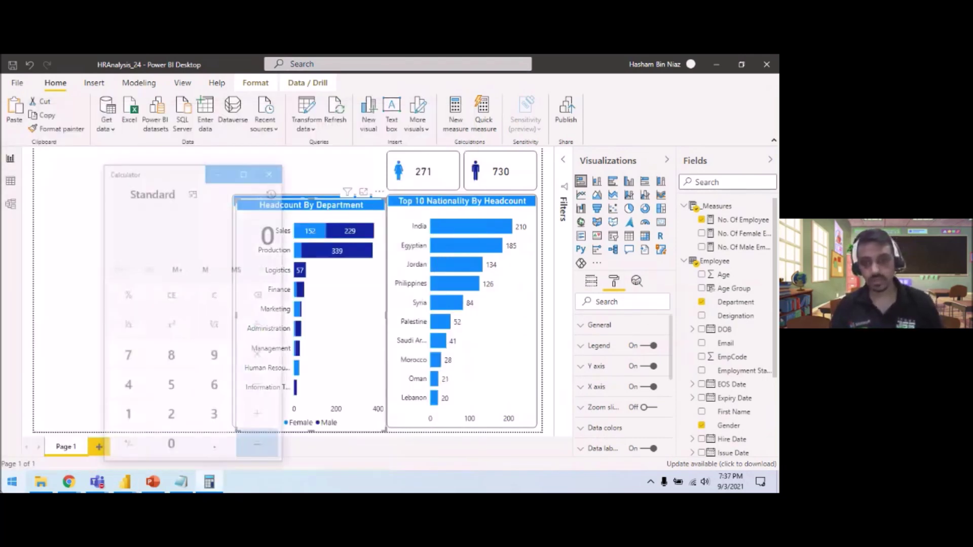
click(622, 325)
click(218, 485)
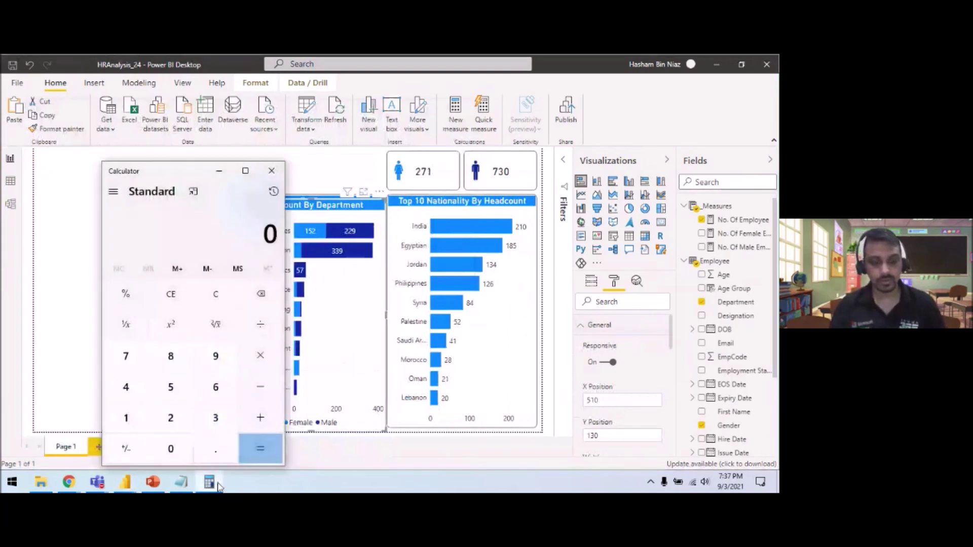
text(500 - )
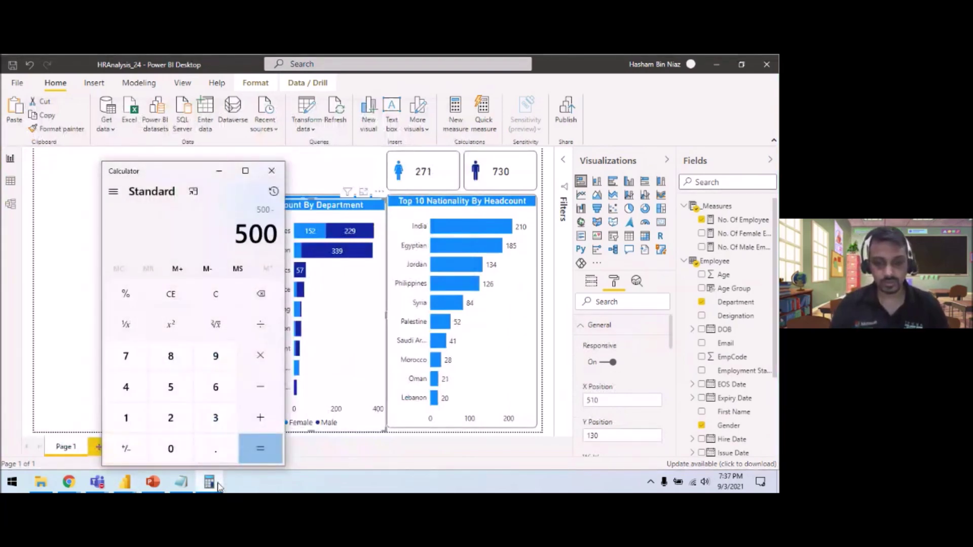
text(390)
key(Return)
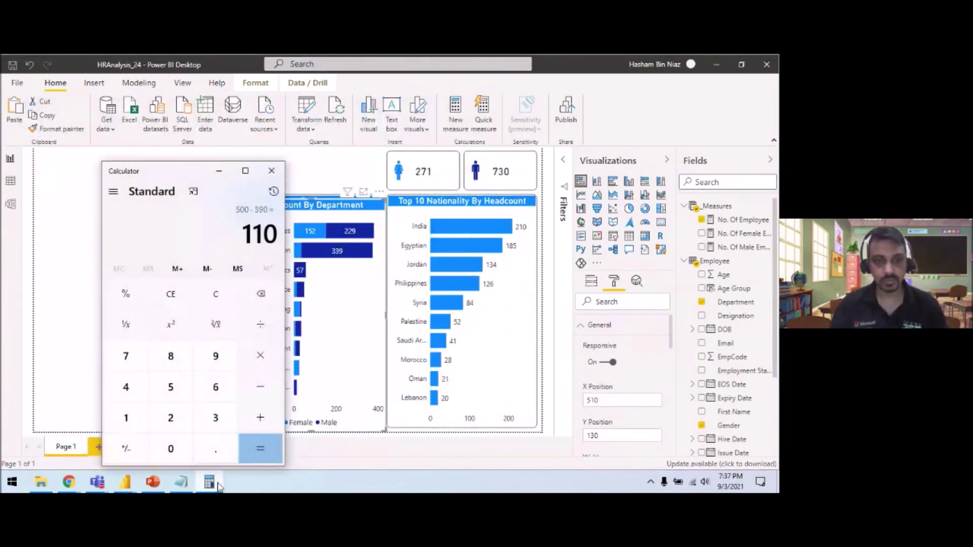
click(219, 170)
Place the copied Headcount By Department chart at X position 110 and Y position 120
drag(615, 400, 572, 402)
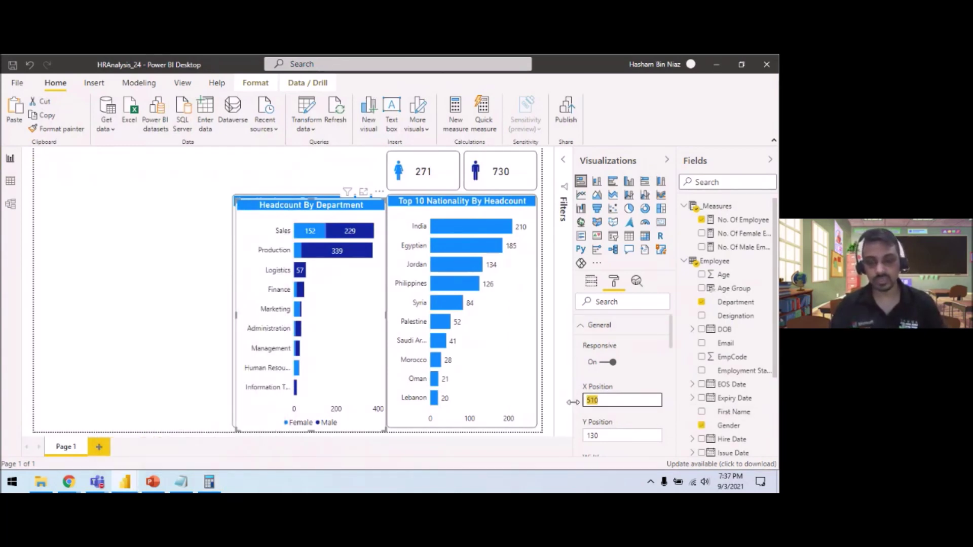
text(110)
key(Return)
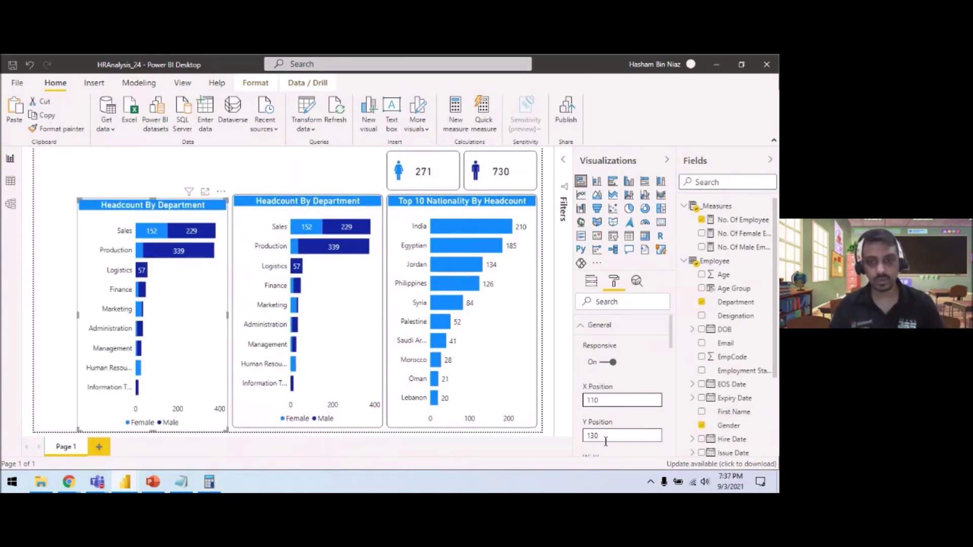
drag(605, 436, 572, 432)
text(120)
key(Return)
Work out half of the copied chart's 590 height in Calculator
drag(673, 340, 670, 374)
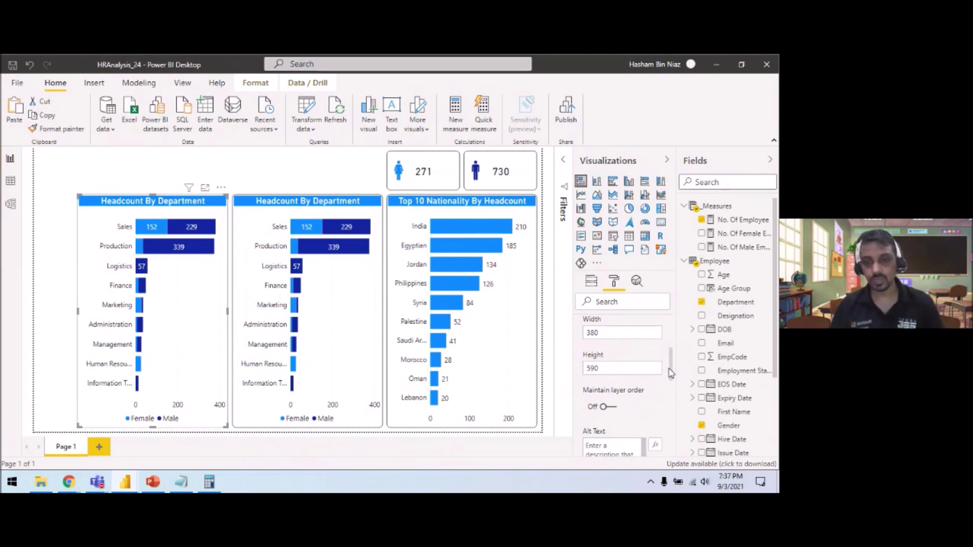
click(209, 482)
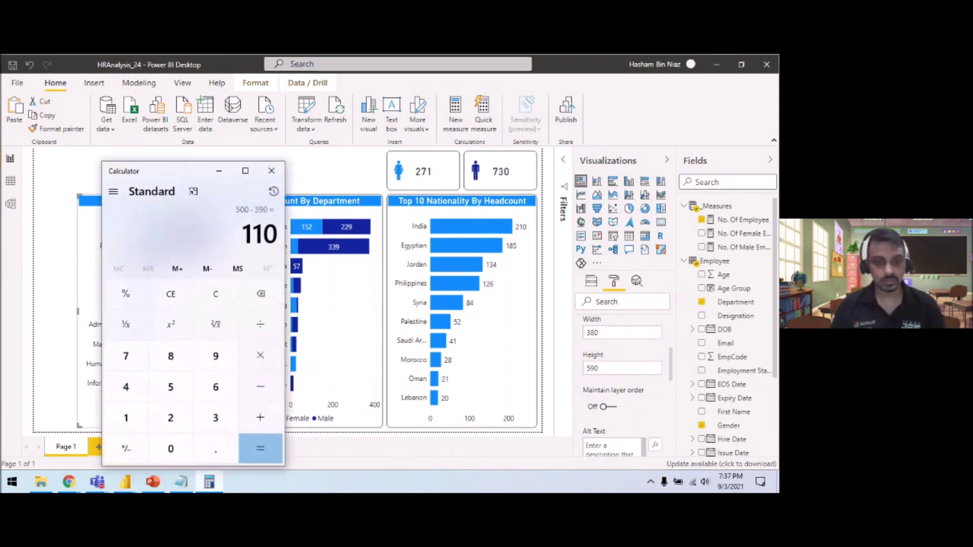
text(590)
text(/2)
key(Return)
click(219, 175)
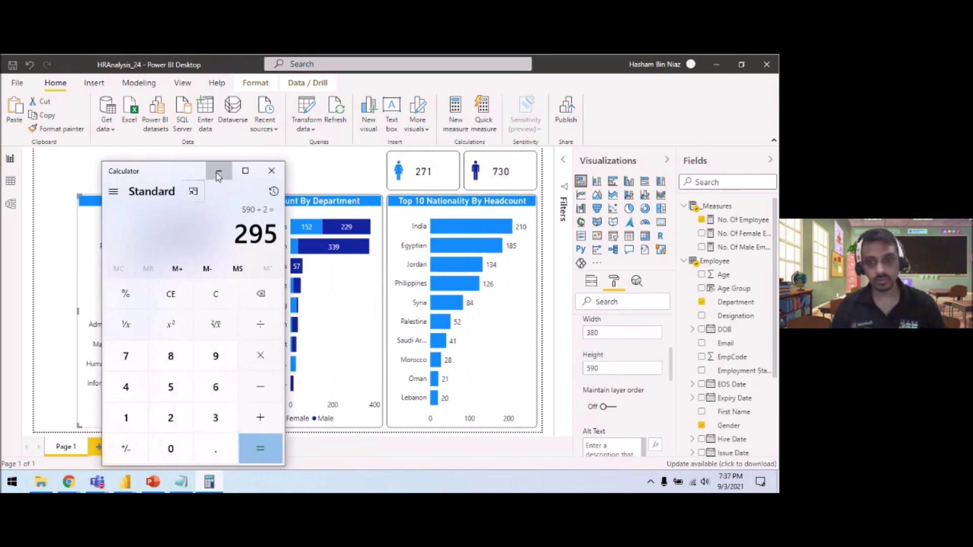
Set the height of the copied Headcount By Department chart to 290
click(600, 369)
text(2)
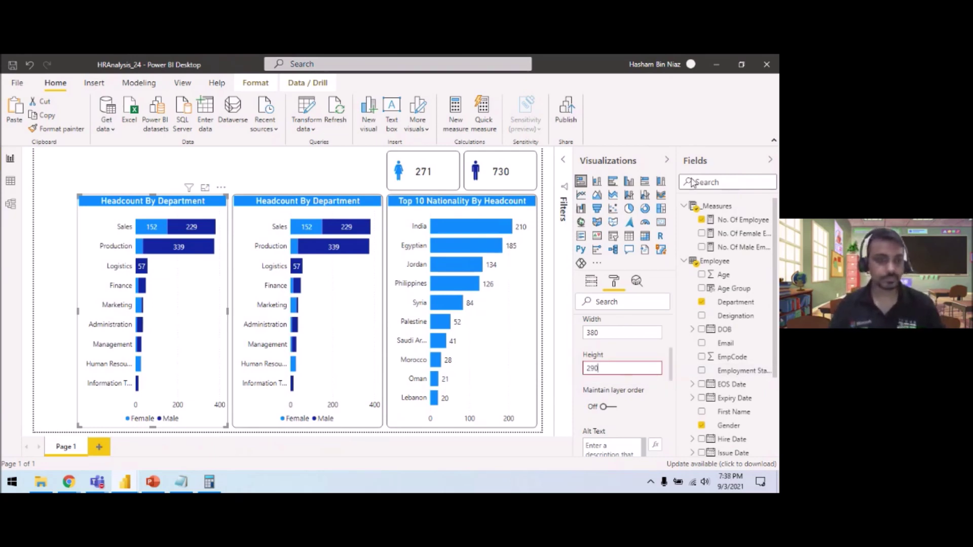
key(Return)
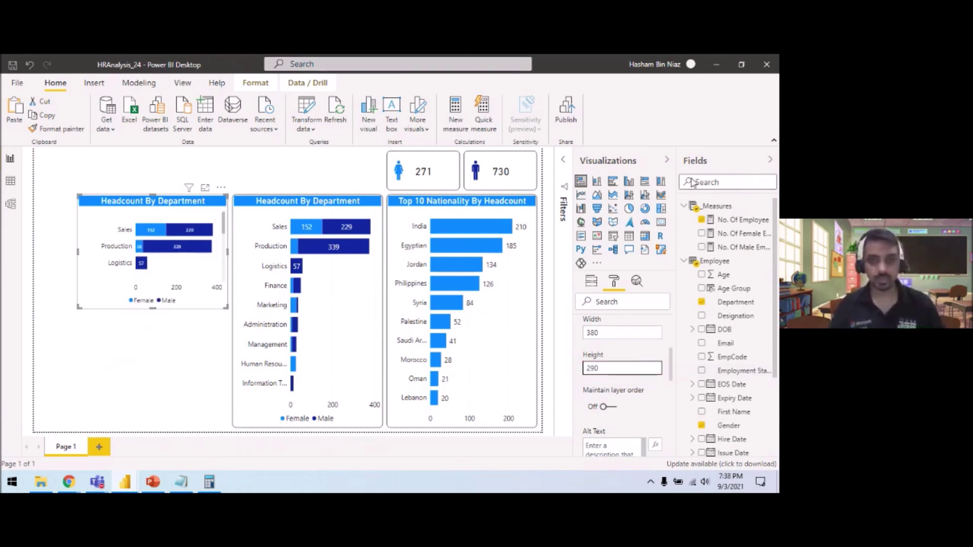
click(165, 354)
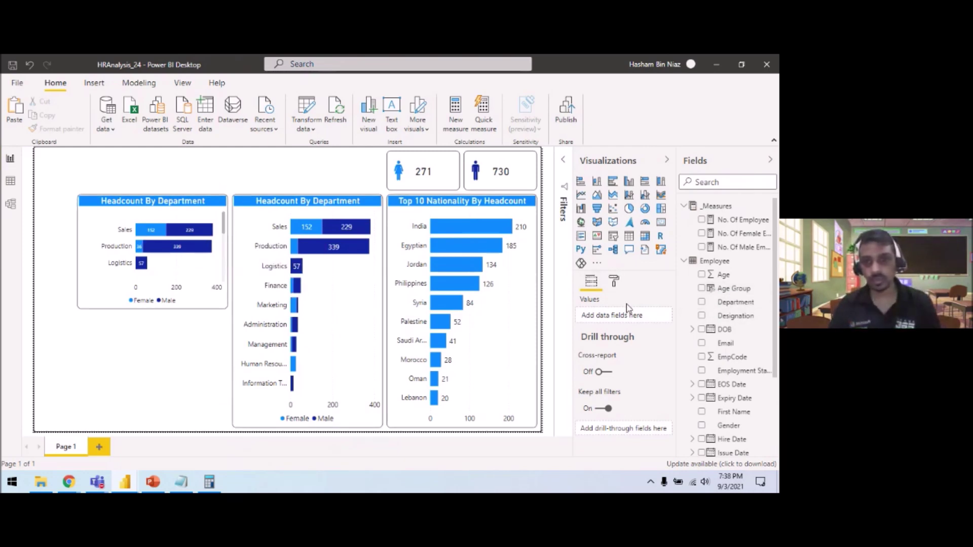
Remove Gender from the copied chart's legend and replace Department with Age Group on its axis
click(142, 203)
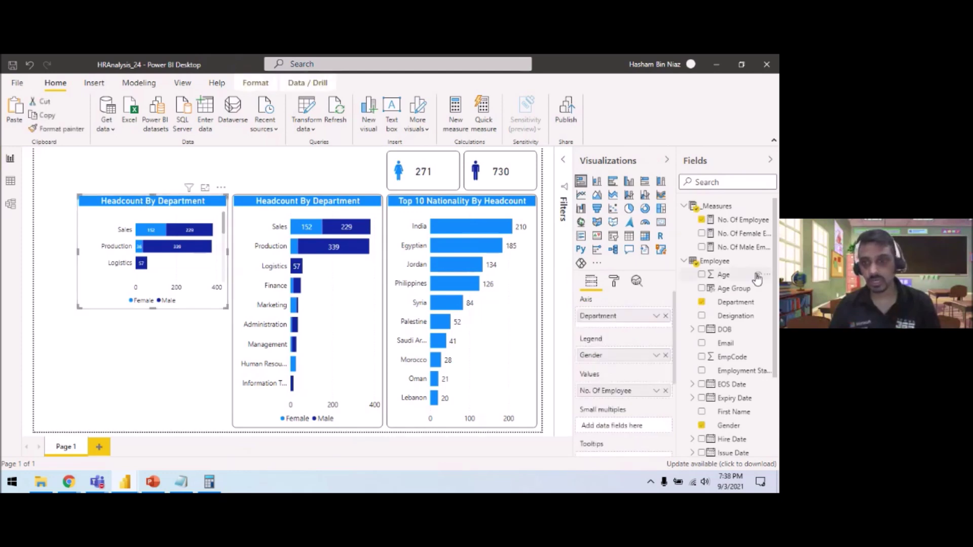
click(665, 355)
drag(730, 289, 652, 319)
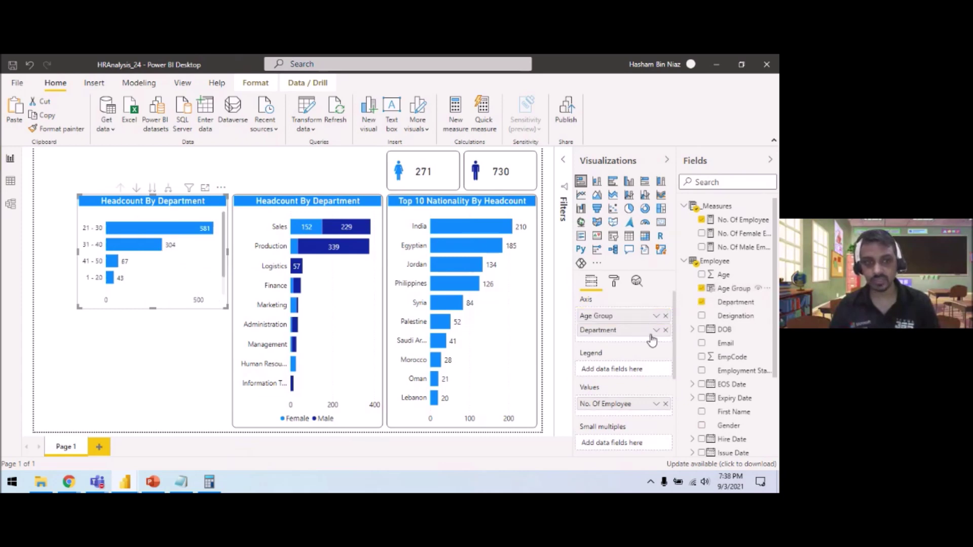
click(665, 329)
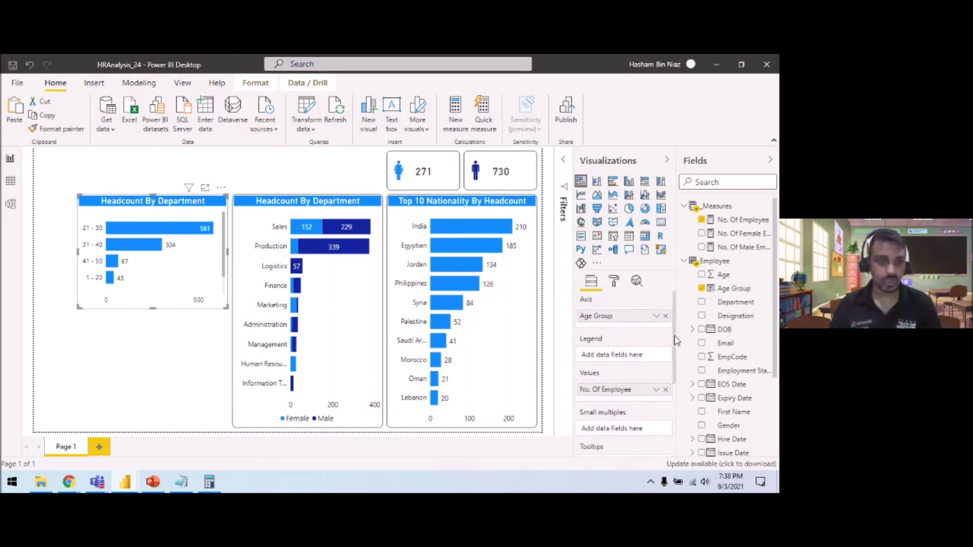
Look through the bars of the age group chart and compare it with the reference dashboard slide in PowerPoint
scroll(180, 261, down, 1)
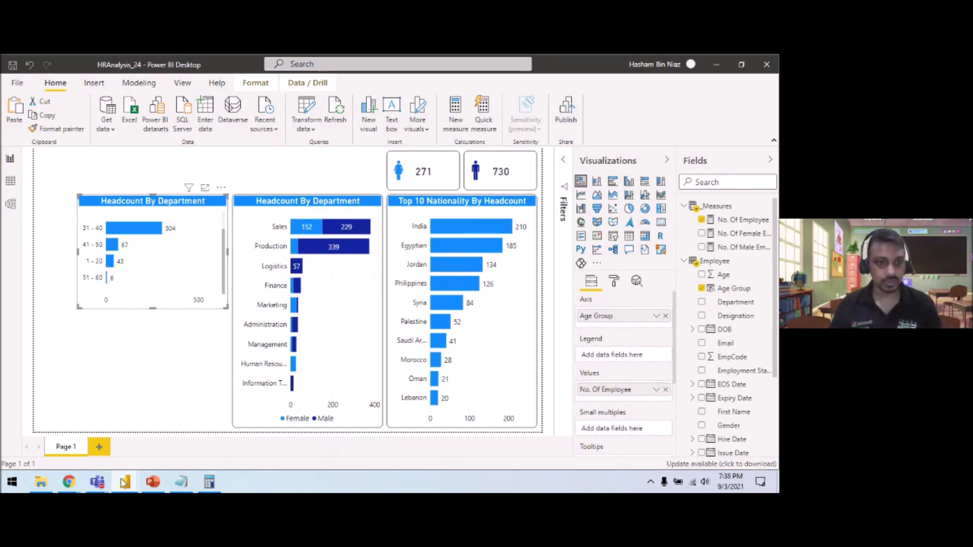
click(154, 482)
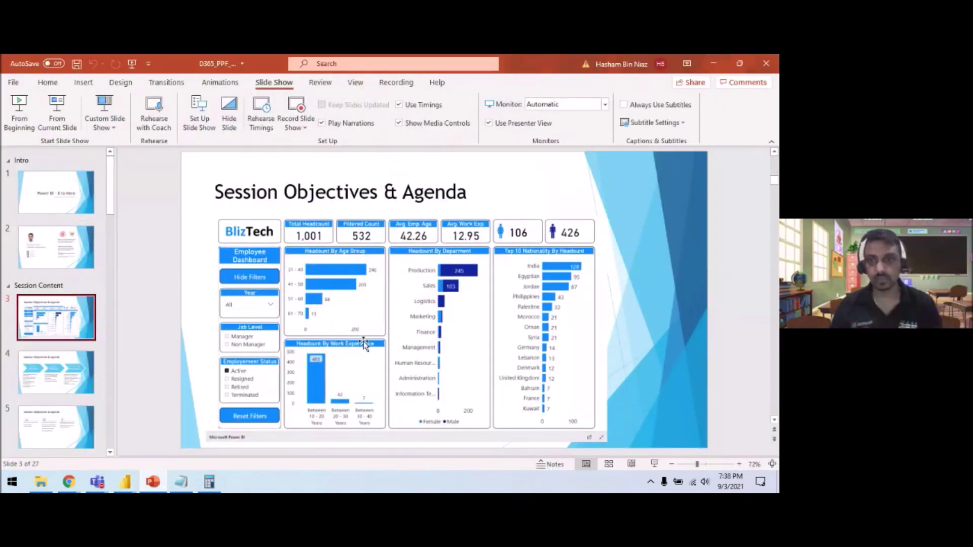
click(713, 64)
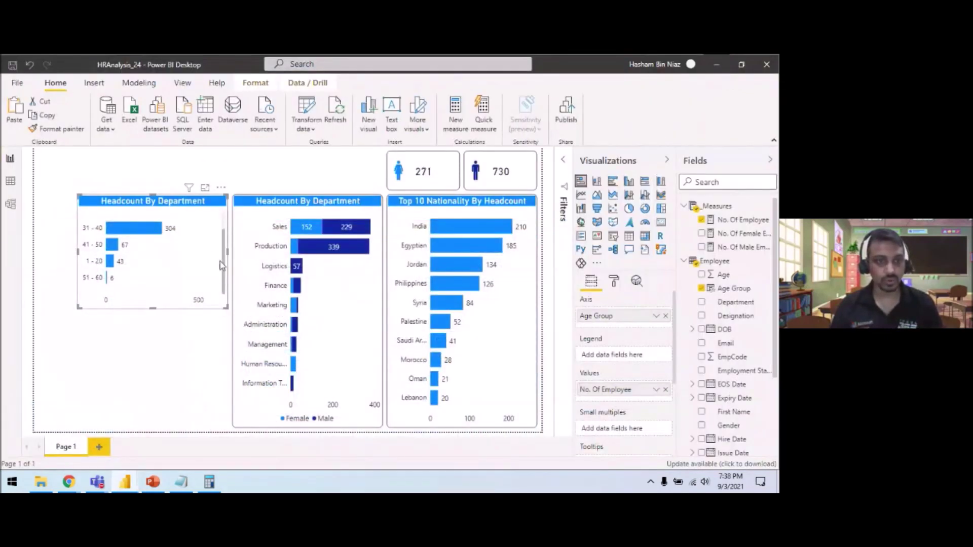
scroll(225, 249, up, 2)
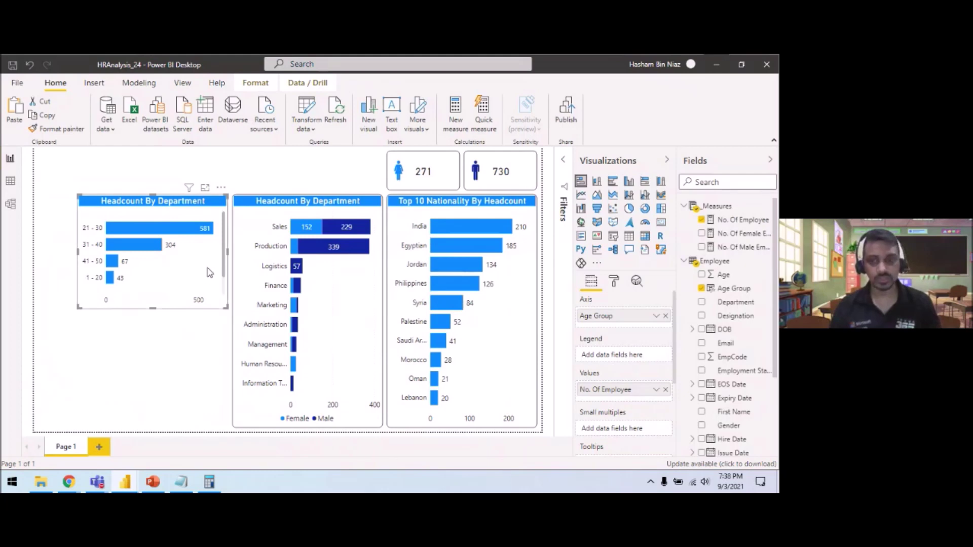
Reduce the Y axis minimum category width of the age group chart to 20
click(614, 282)
click(600, 347)
drag(670, 335, 678, 372)
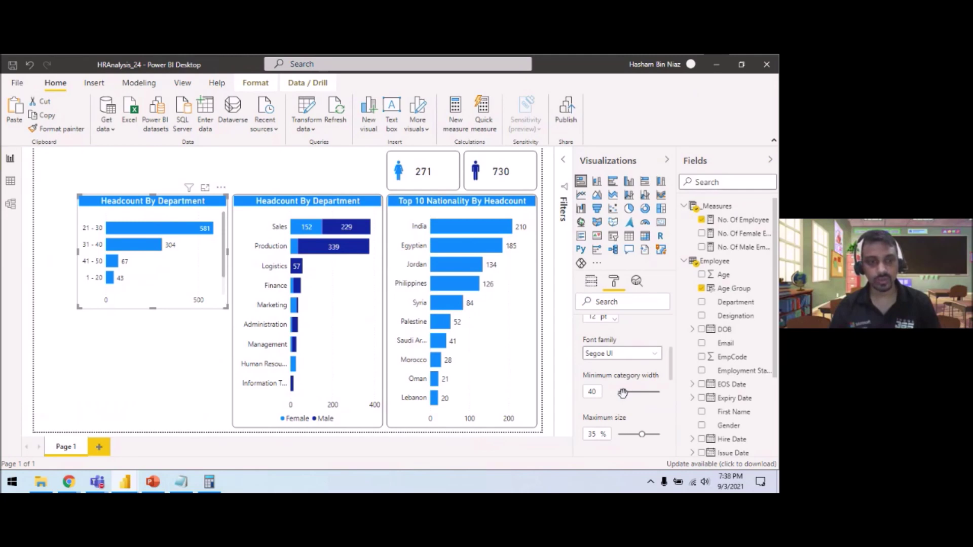
drag(623, 393, 618, 393)
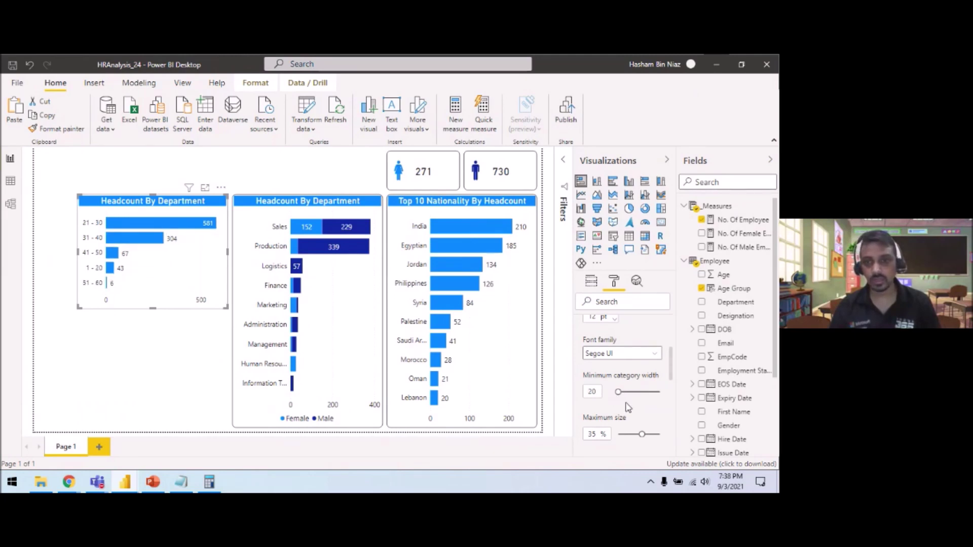
click(190, 367)
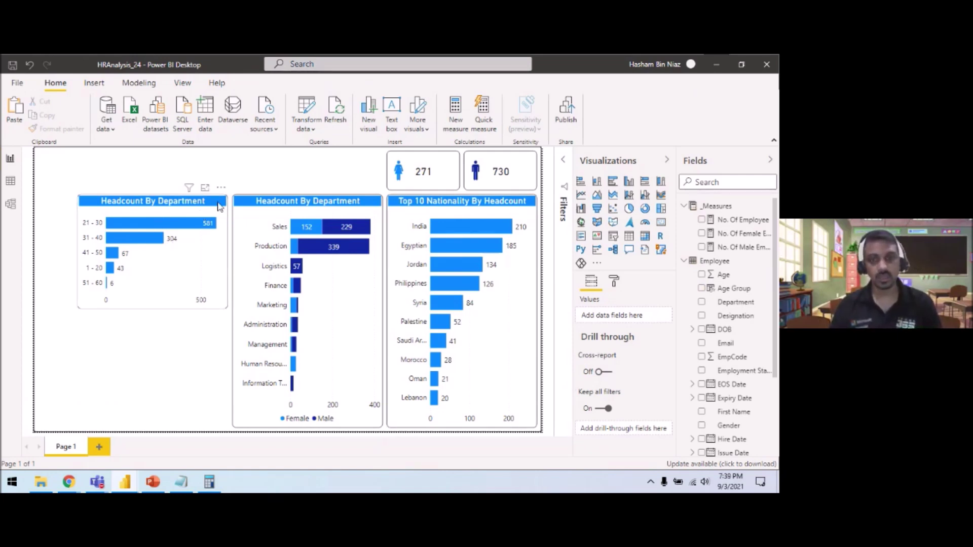
Change the title of the age group chart to "Headcount By Age Group"
click(183, 205)
click(614, 281)
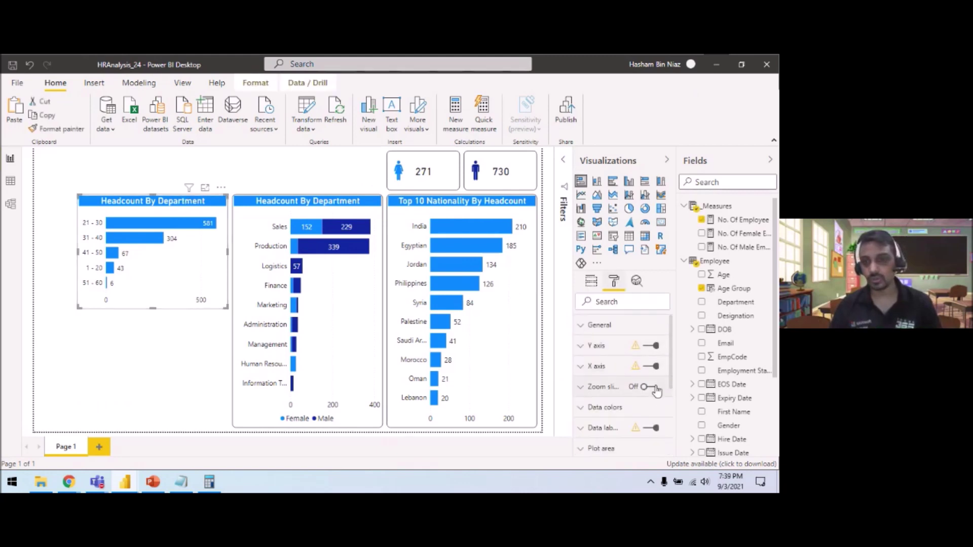
scroll(672, 385, down, 1)
scroll(671, 393, down, 1)
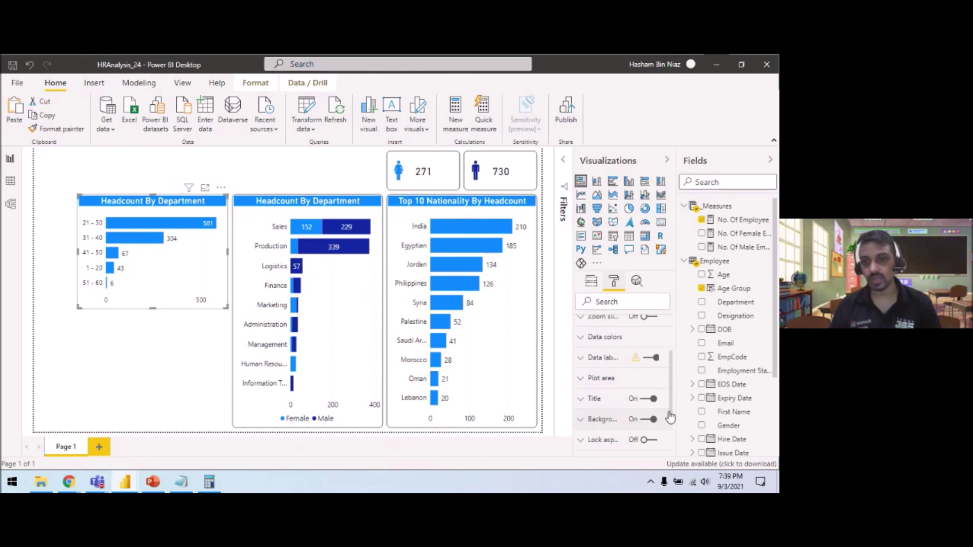
click(598, 400)
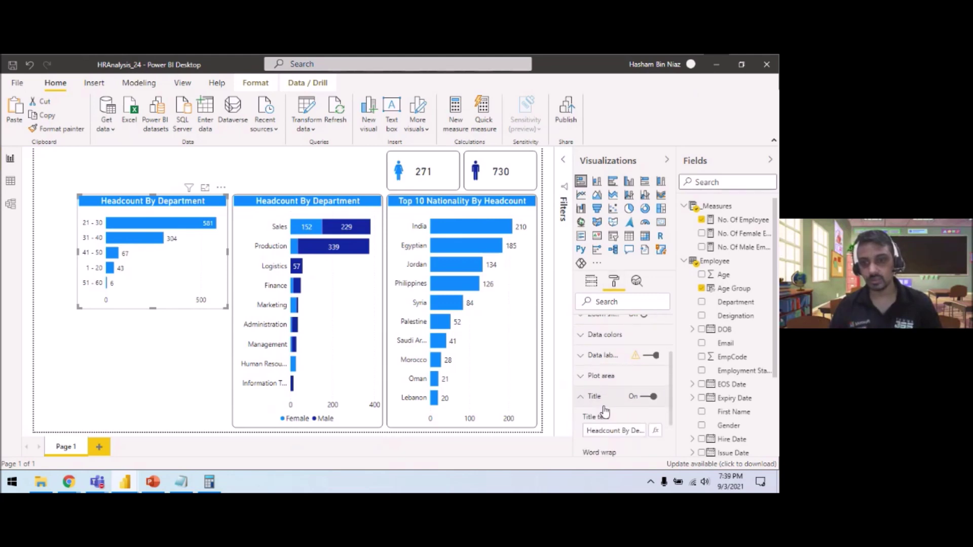
double_click(629, 430)
text(Age)
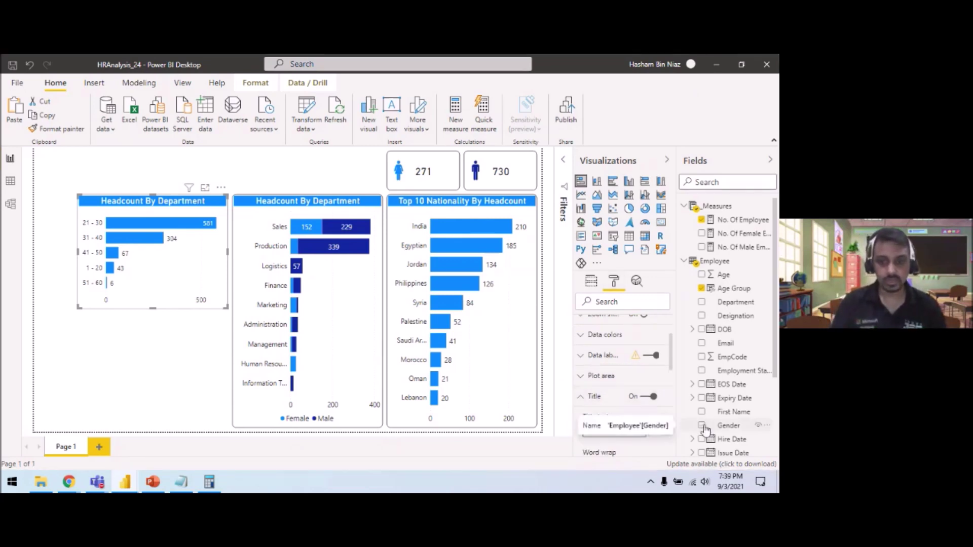
text( Gro)
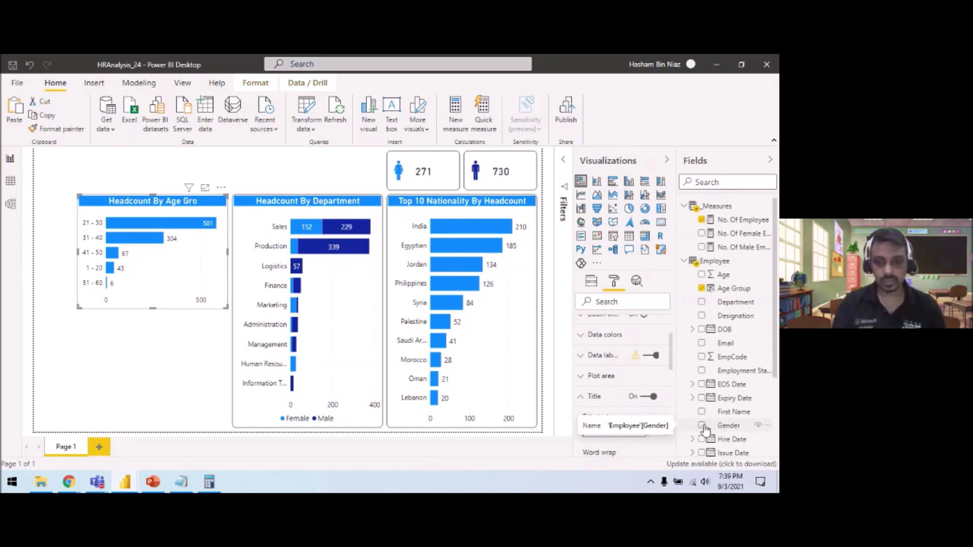
text(up)
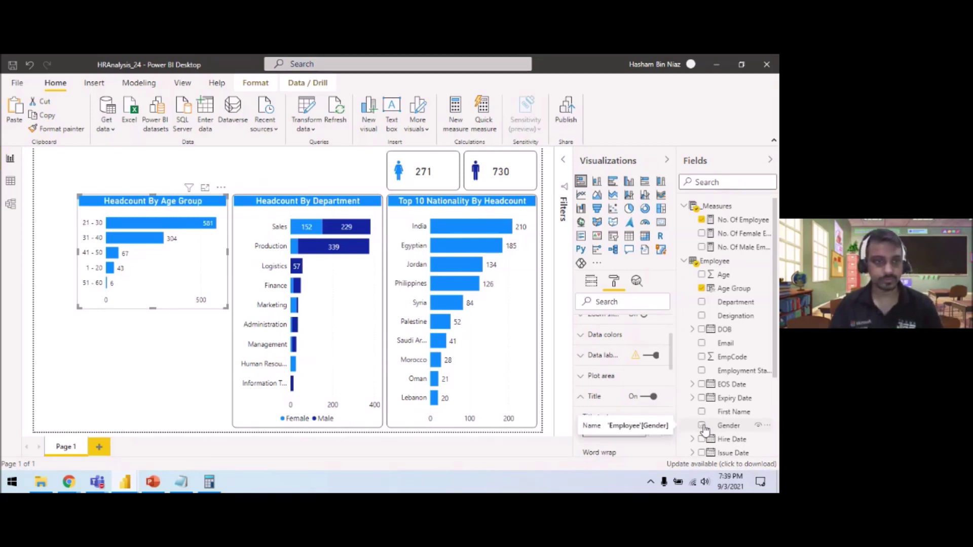
click(213, 361)
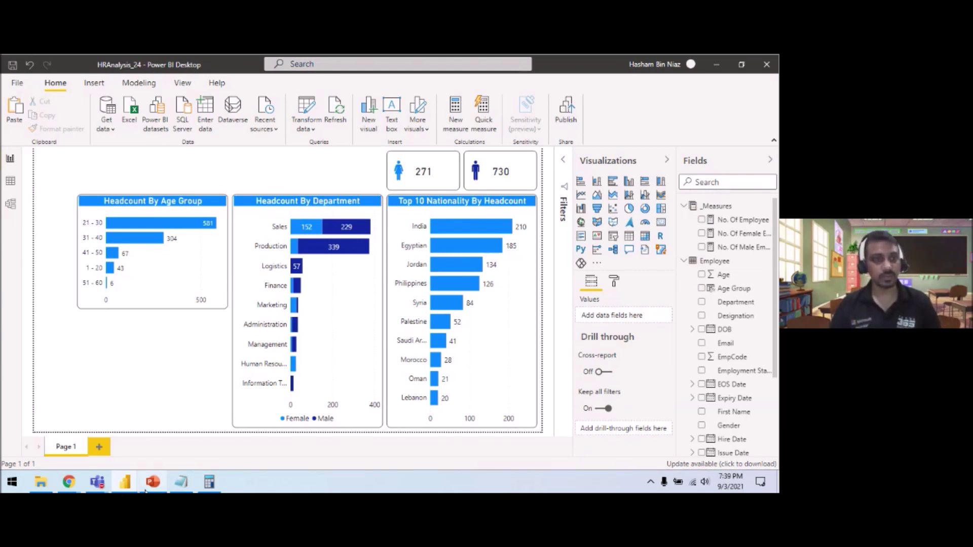
Check the reference slide in PowerPoint, duplicate the Headcount By Age Group chart in Power BI and show the copy's general position settings
click(145, 489)
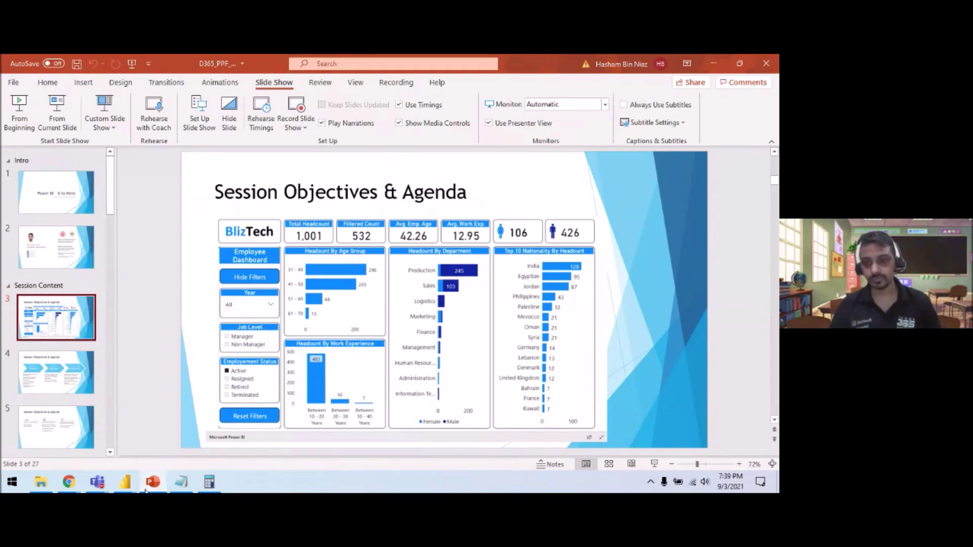
click(146, 490)
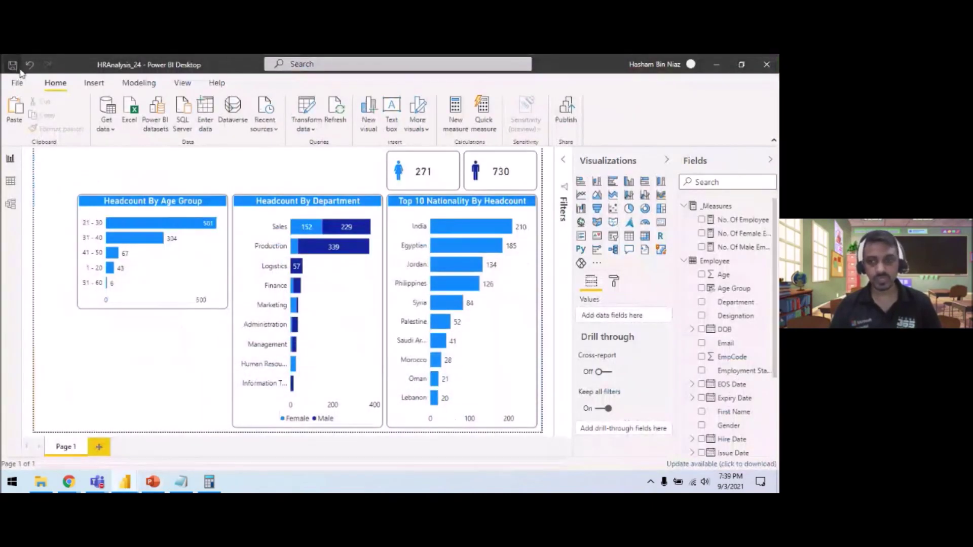
click(178, 204)
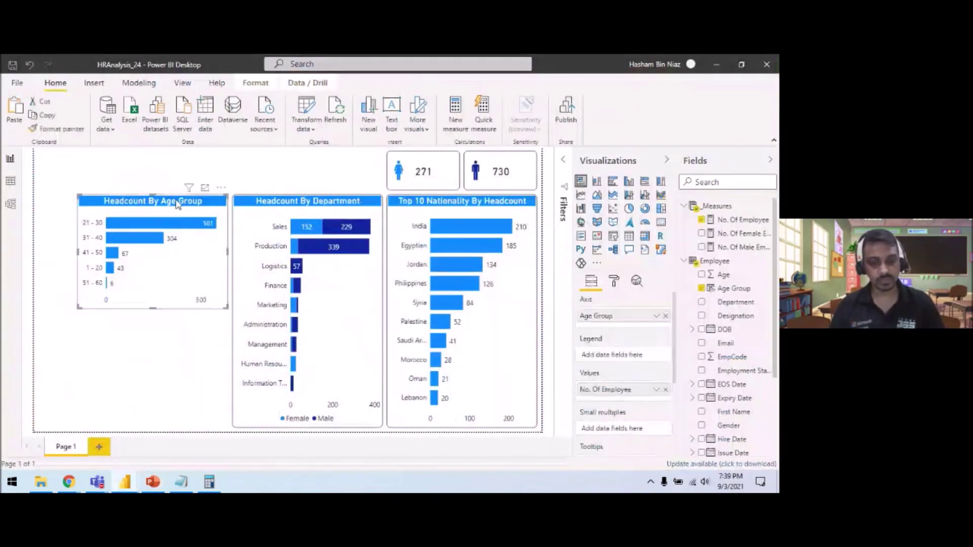
drag(182, 204, 186, 208)
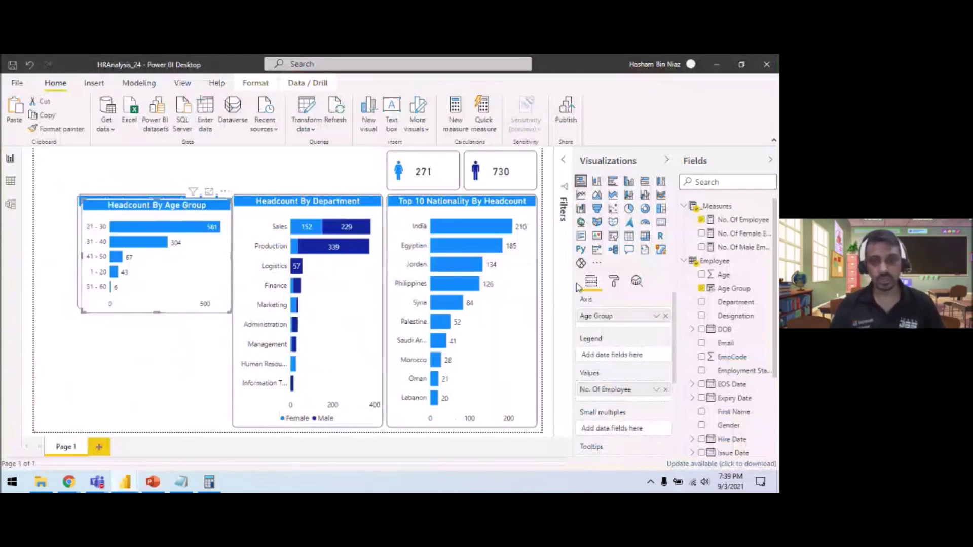
click(616, 282)
click(612, 328)
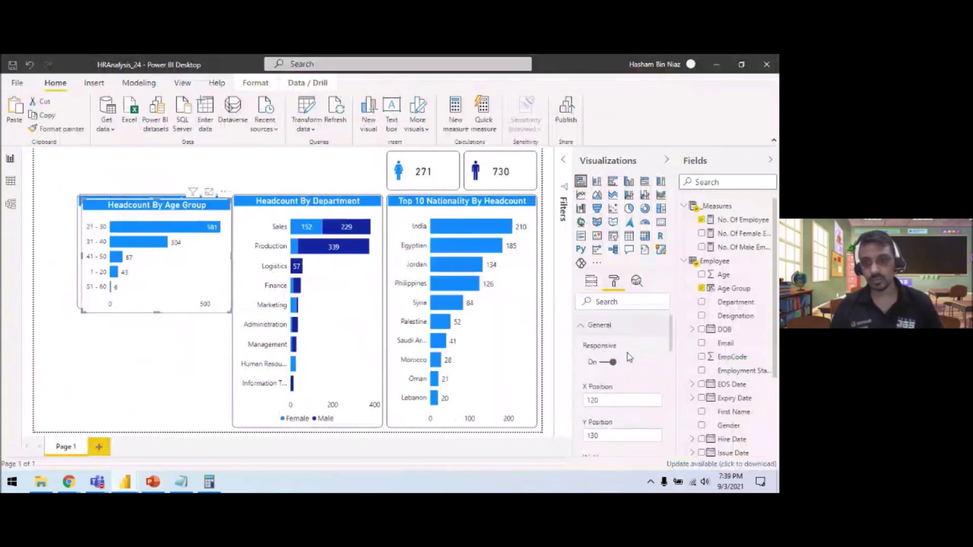
Set the X position of the copied age group chart to 110
click(207, 484)
text(120+195)
key(Return)
key(Escape)
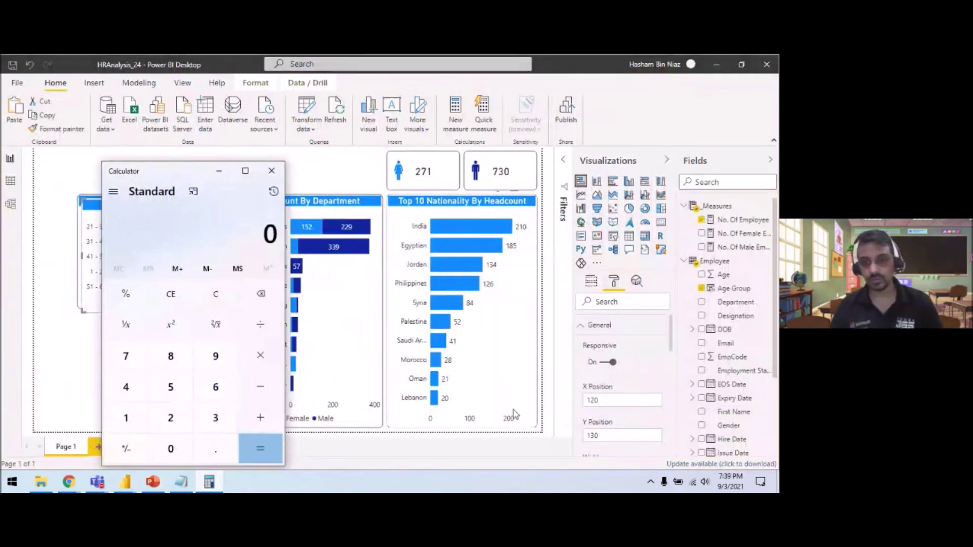
click(218, 170)
drag(600, 403, 586, 404)
text(110)
key(Tab)
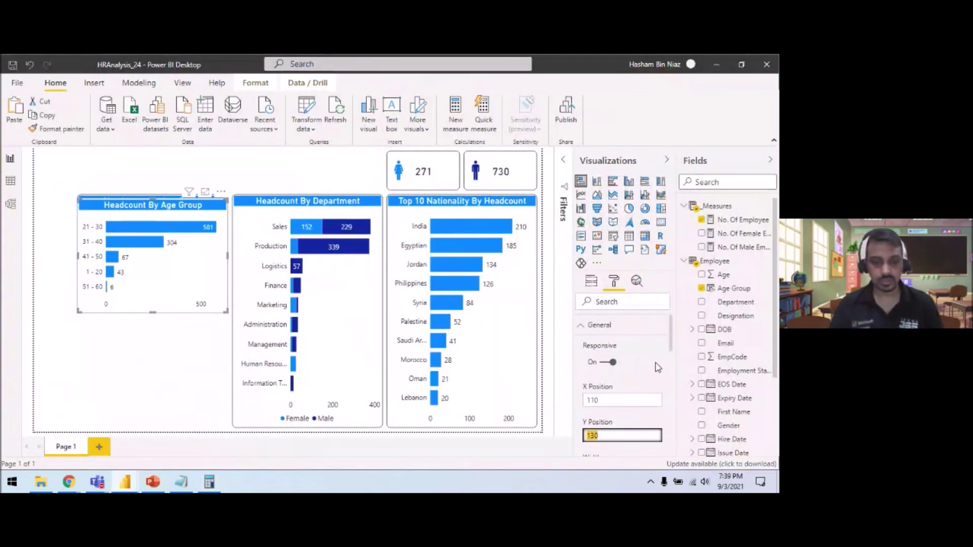
Calculate 120 + 295 in Calculator for the vertical position of the copied chart
click(209, 482)
click(207, 486)
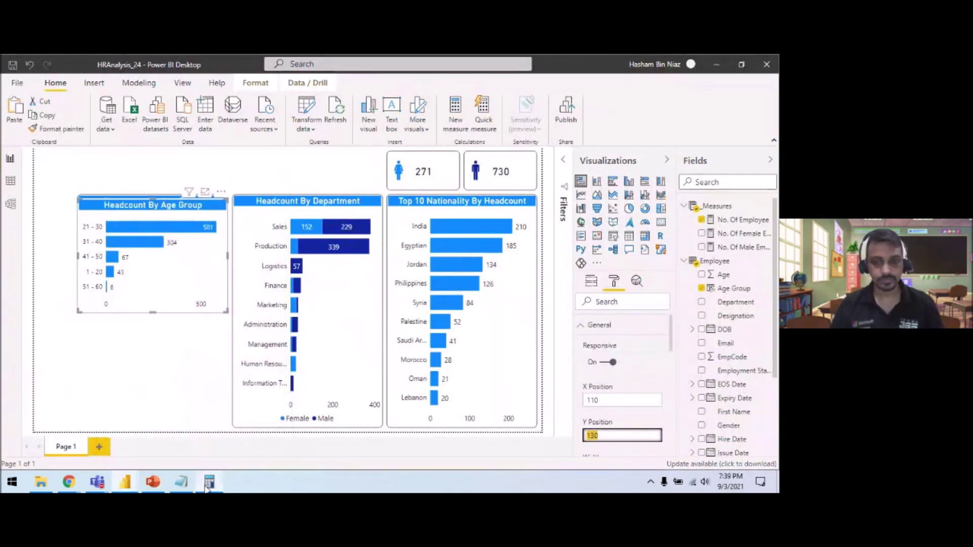
text(13)
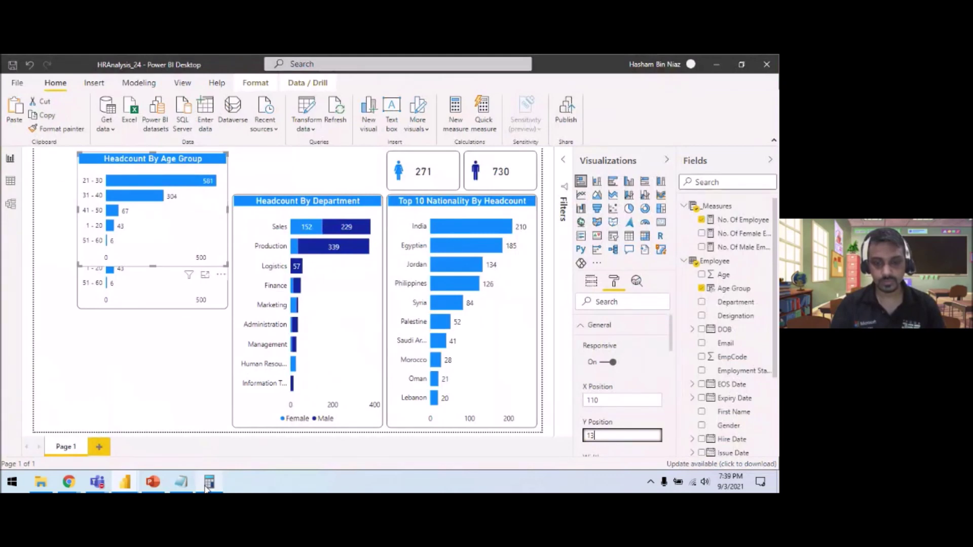
click(209, 482)
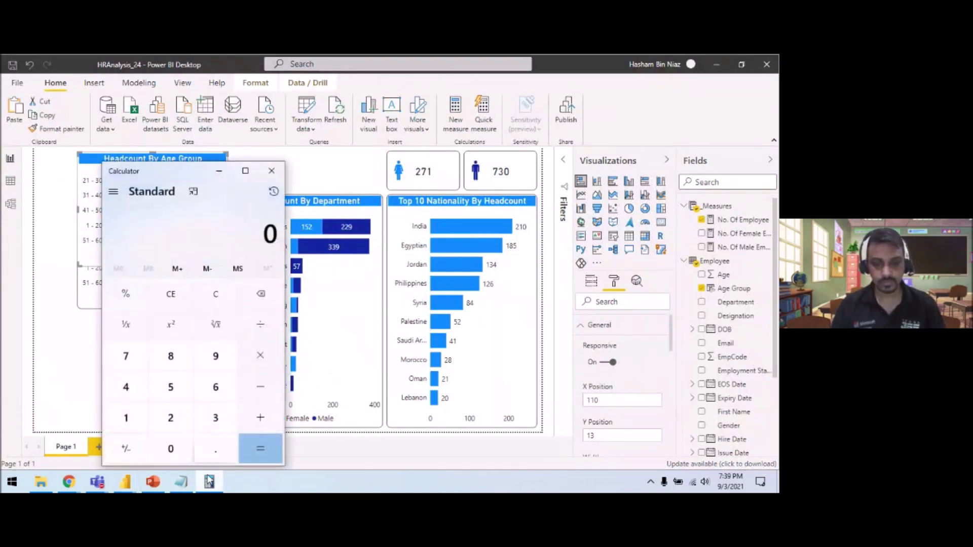
text(+ 29)
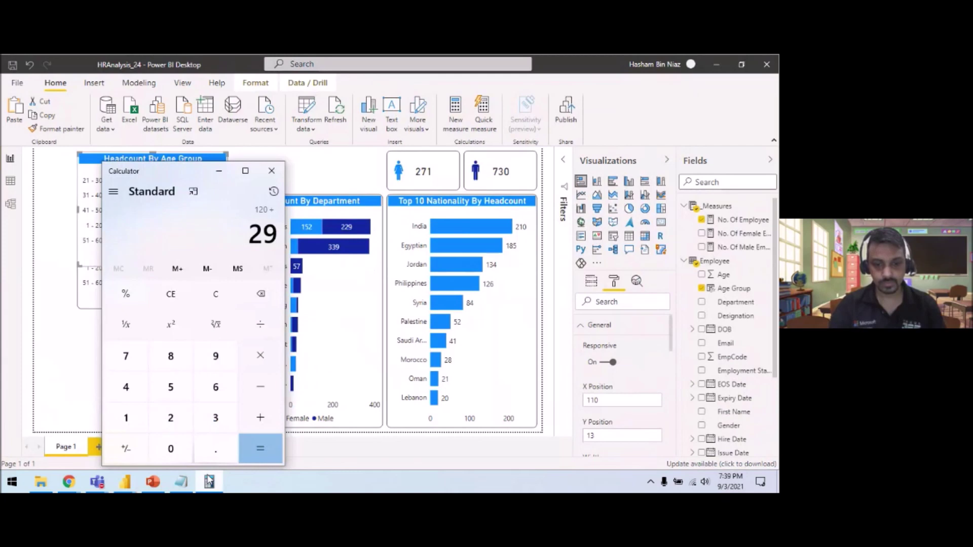
text(5)
key(Return)
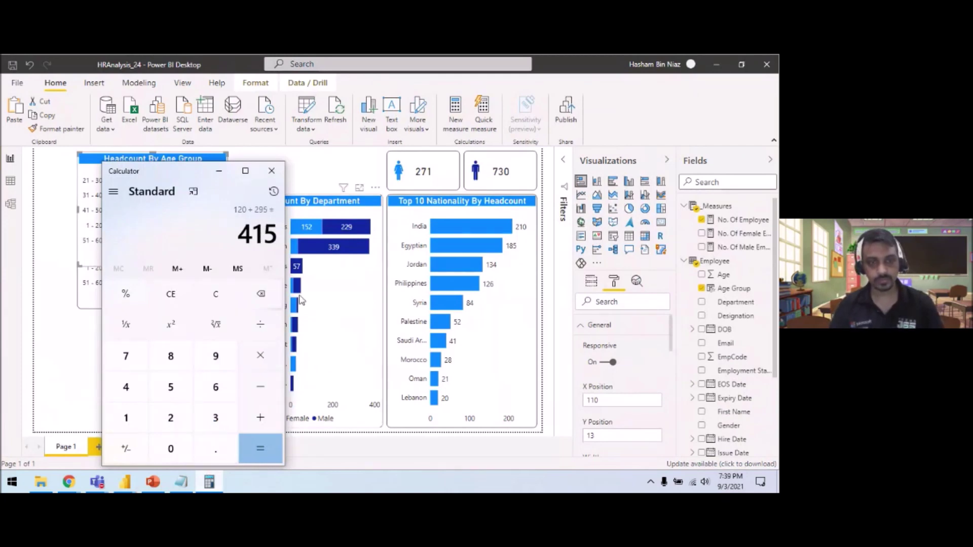
click(219, 171)
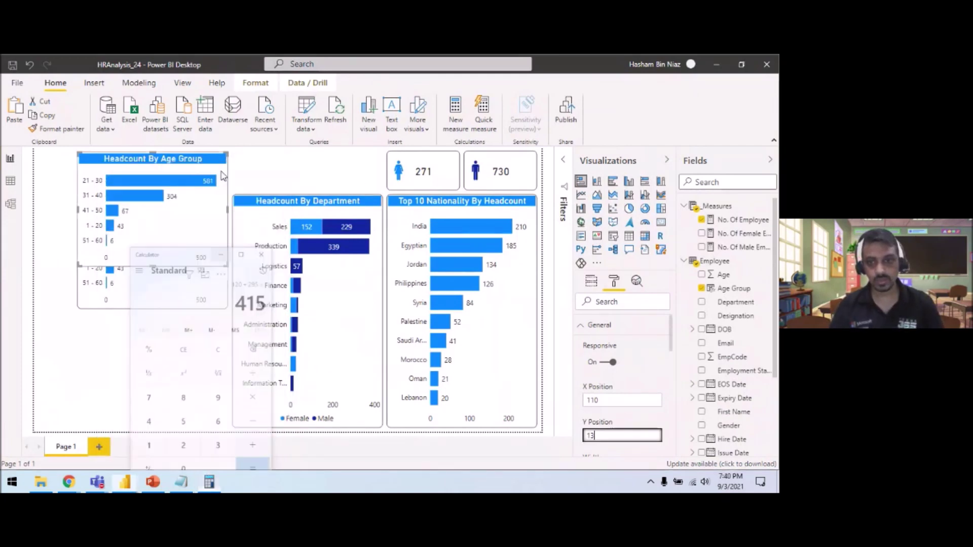
Set the Y position of the copied age group chart to 415
click(209, 481)
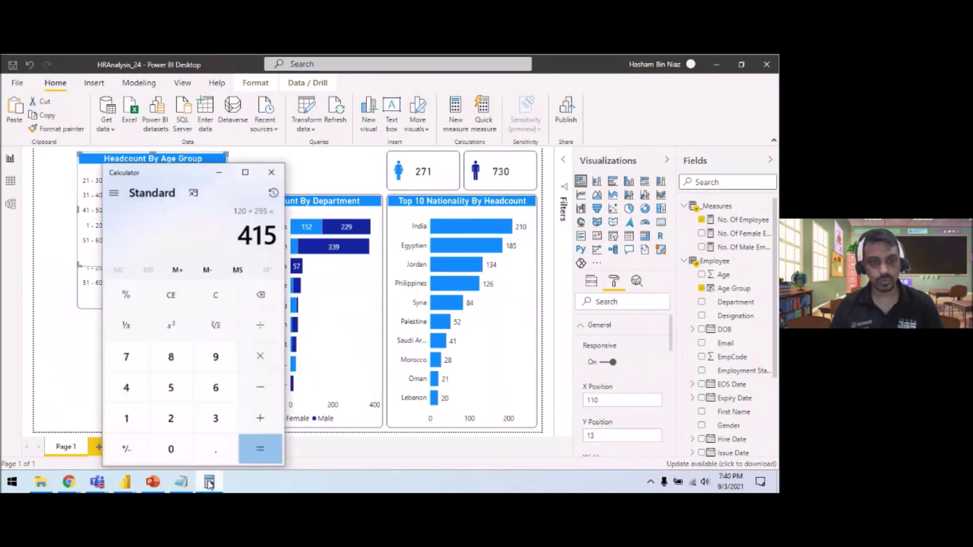
click(209, 481)
text(415)
key(Return)
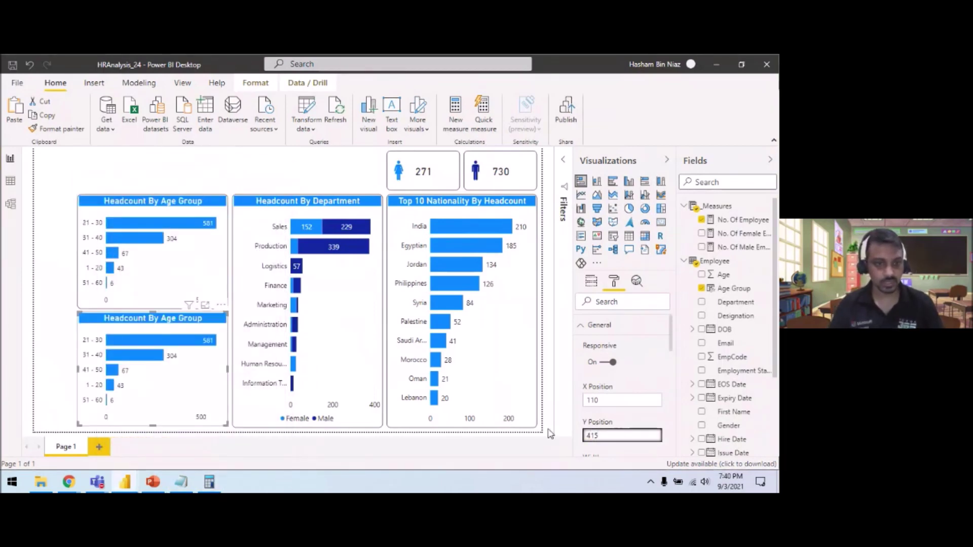
click(236, 173)
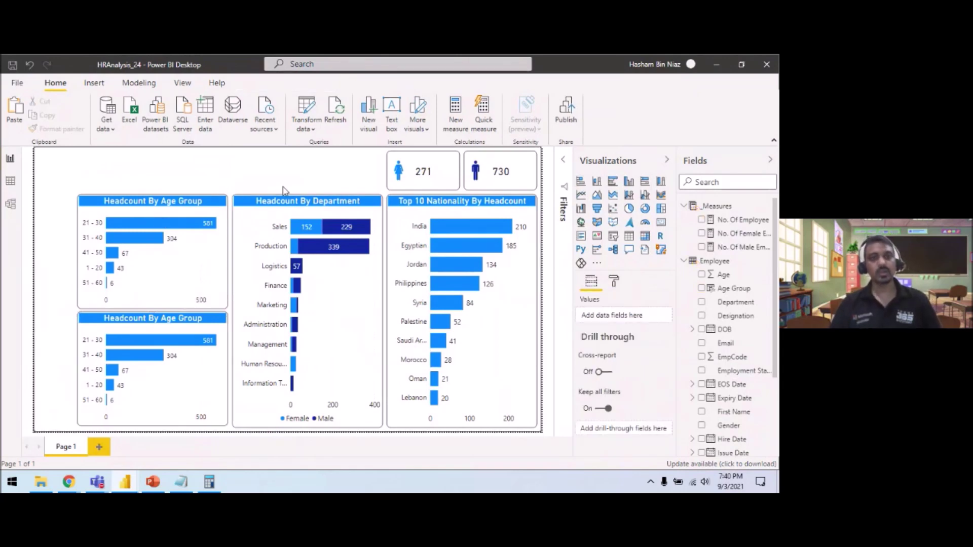
Check the work experience chart on the PowerPoint reference slide, and open the Power BI report's data in Power Query Editor
click(164, 486)
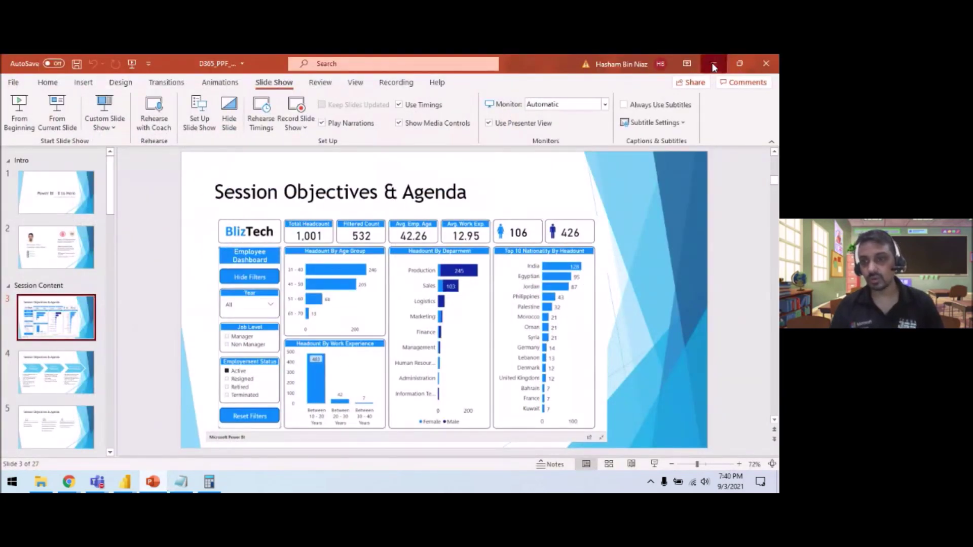
click(713, 64)
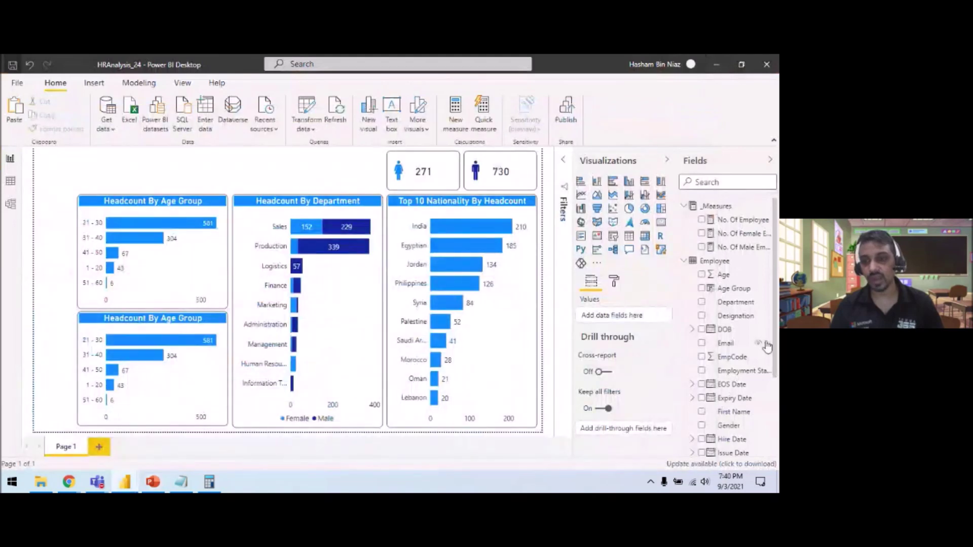
scroll(741, 346, down, 3)
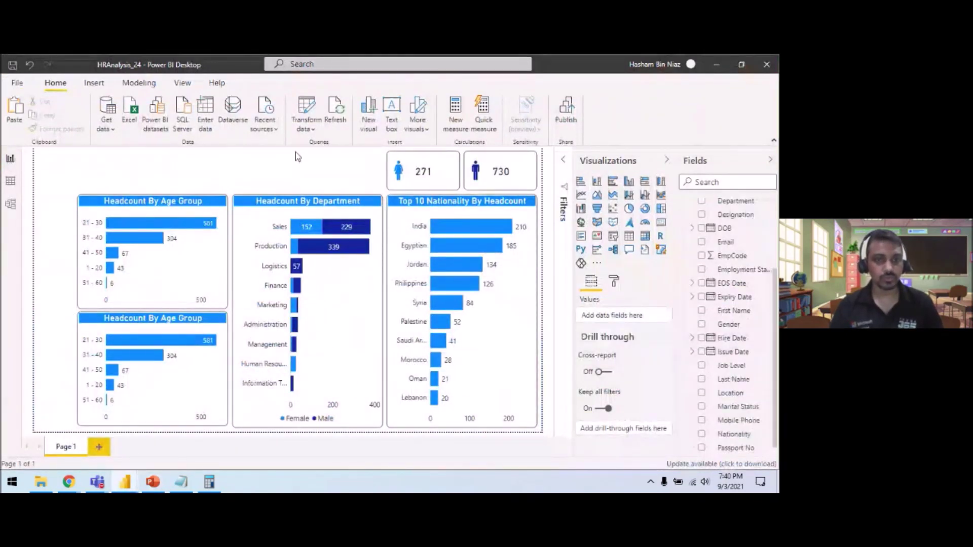
click(306, 126)
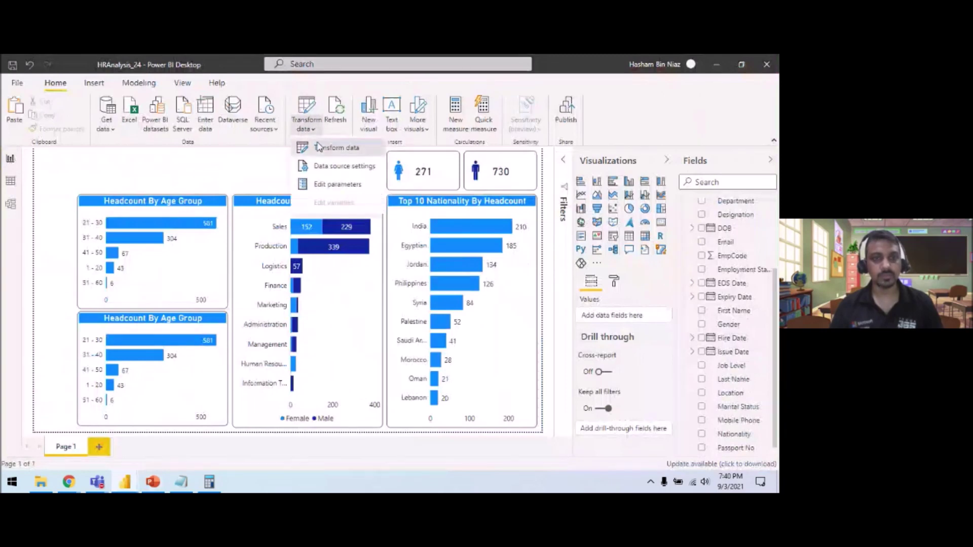
click(319, 147)
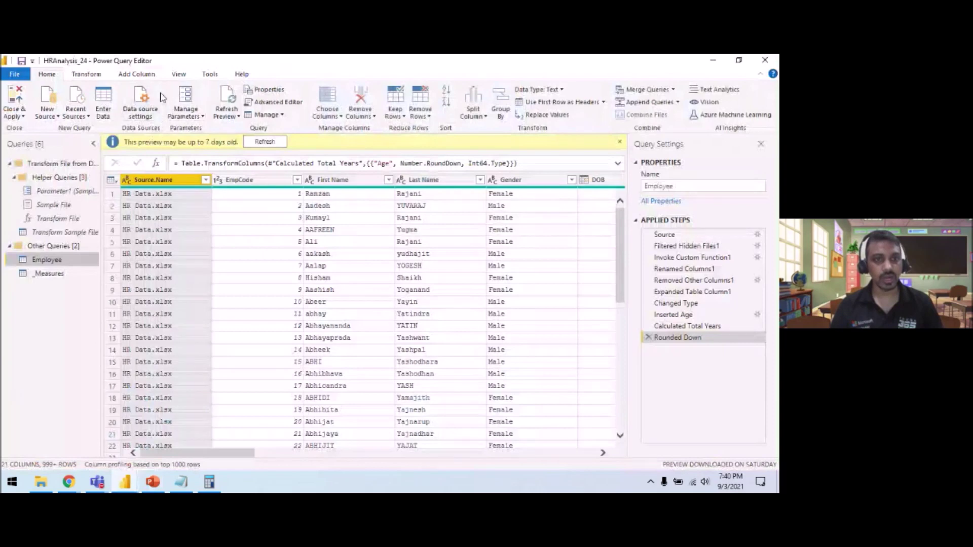
Add an Age column to the Employee query based on the Hire Date column
click(141, 76)
drag(246, 454, 401, 441)
click(335, 200)
click(459, 116)
click(474, 131)
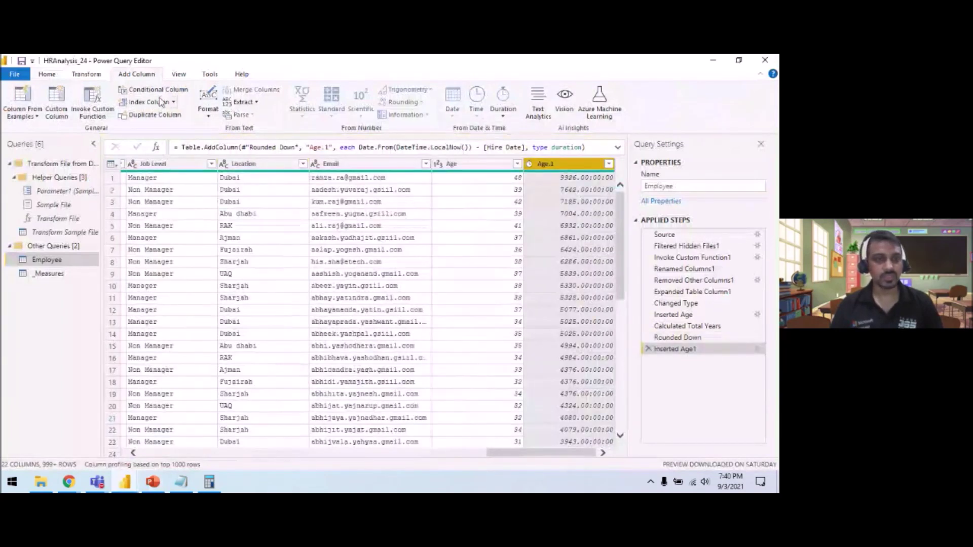
Convert the new hire-date age column to total years and round its values down
click(99, 76)
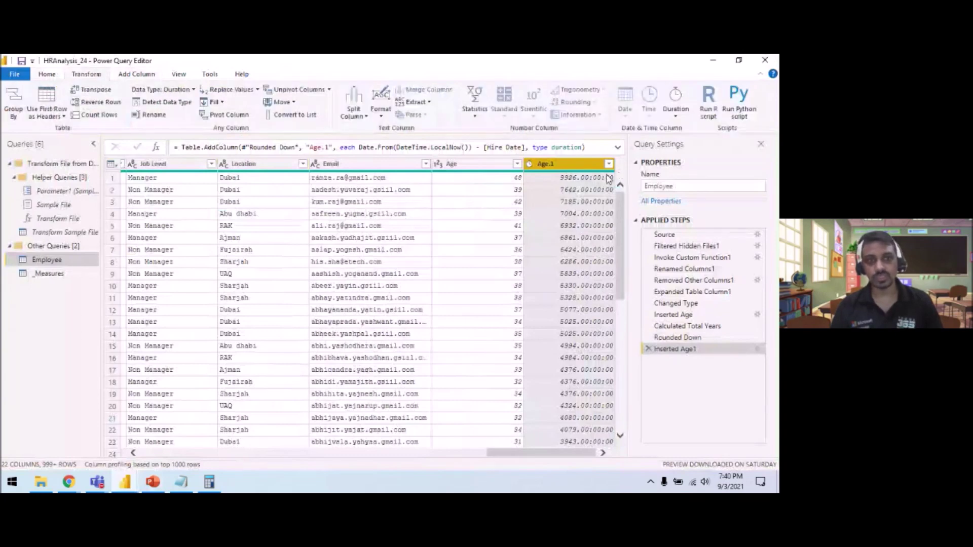
click(675, 109)
click(696, 180)
click(598, 102)
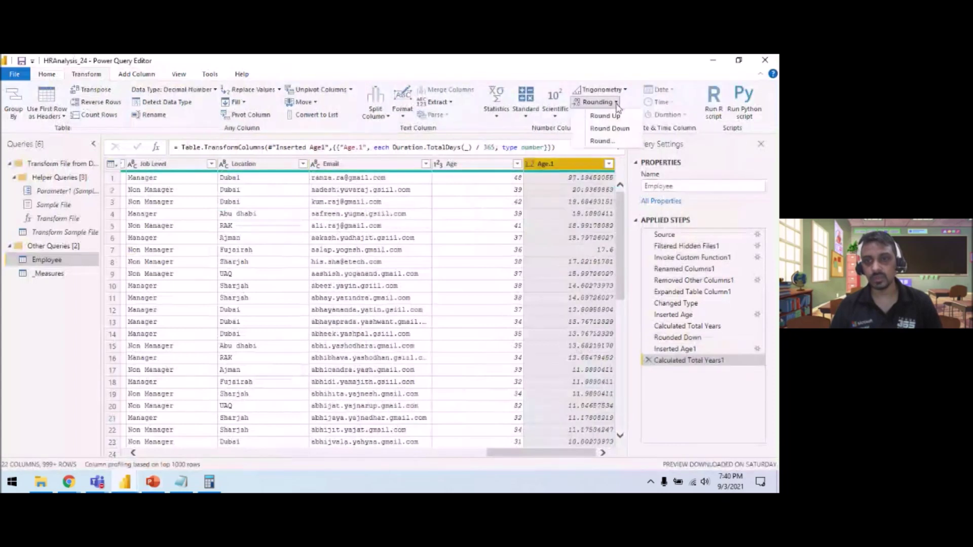
click(608, 128)
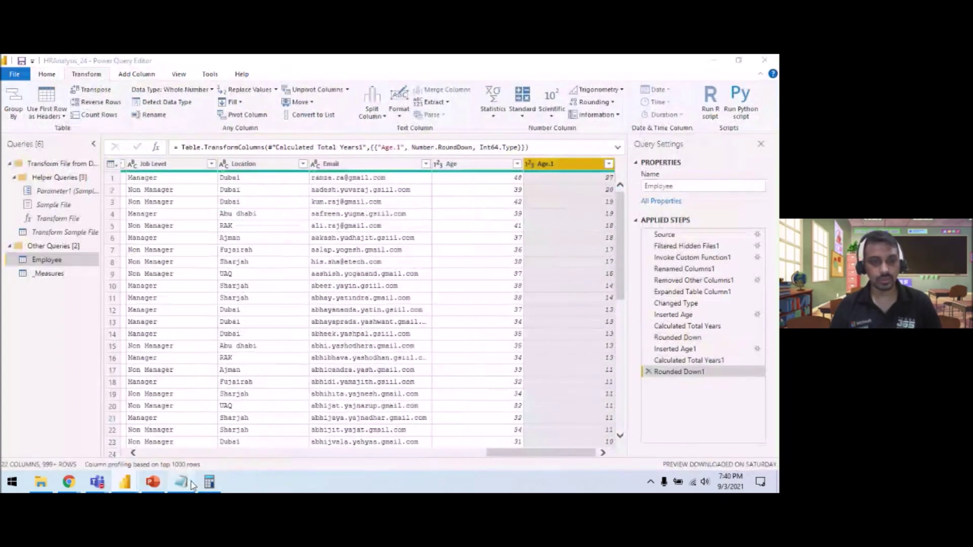
Copy the name WorkYear from the Measures notes in Notepad and use it as the new column's name in the Inserted Age1 step
click(186, 482)
drag(341, 393, 385, 393)
key(ctrl+c)
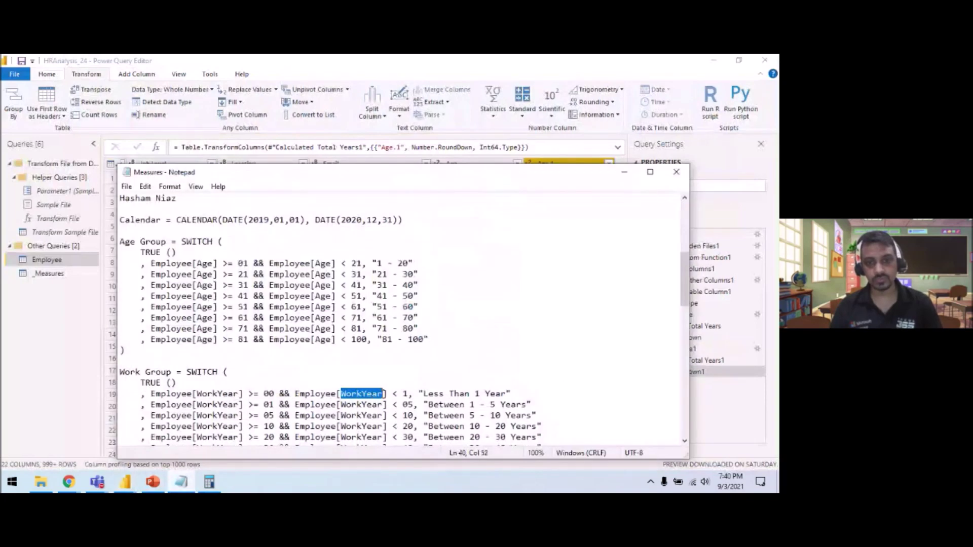
click(623, 173)
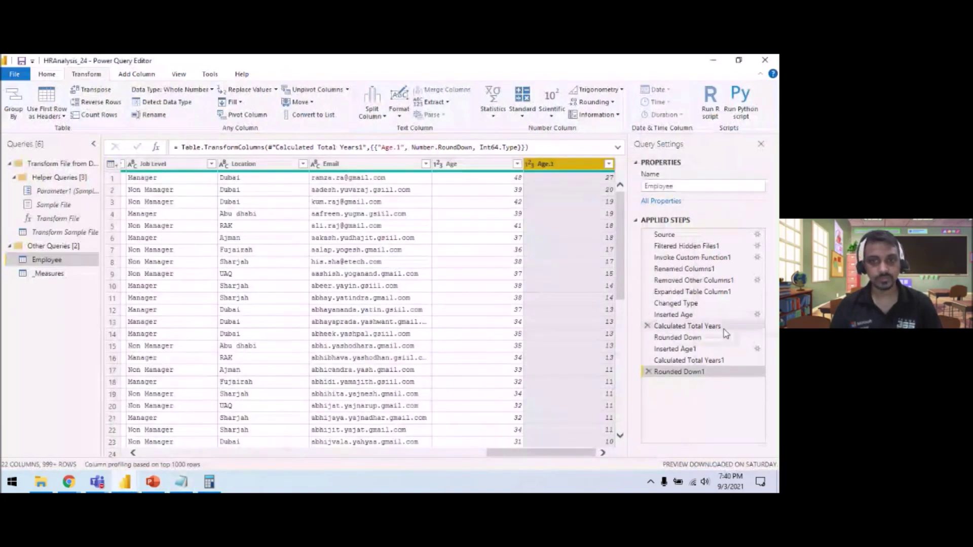
click(674, 350)
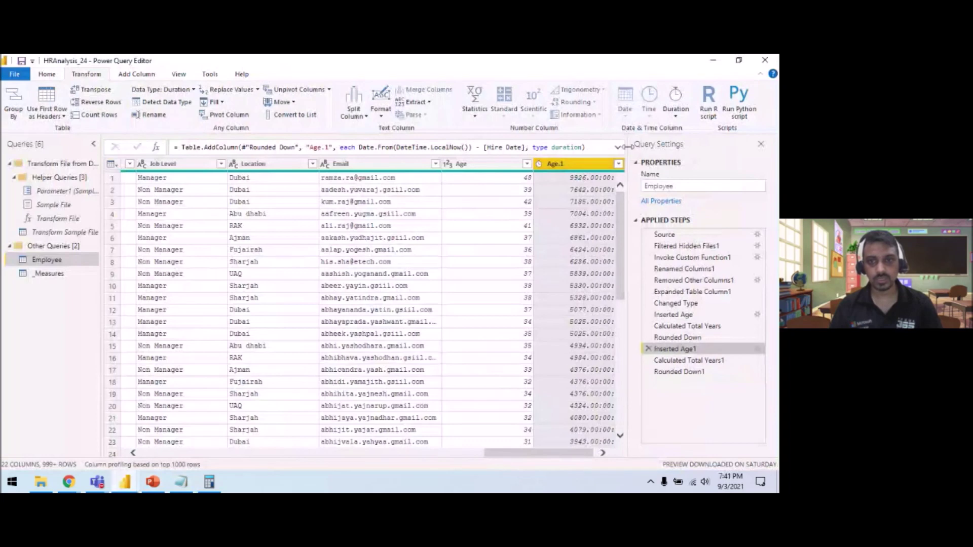
drag(308, 147, 328, 147)
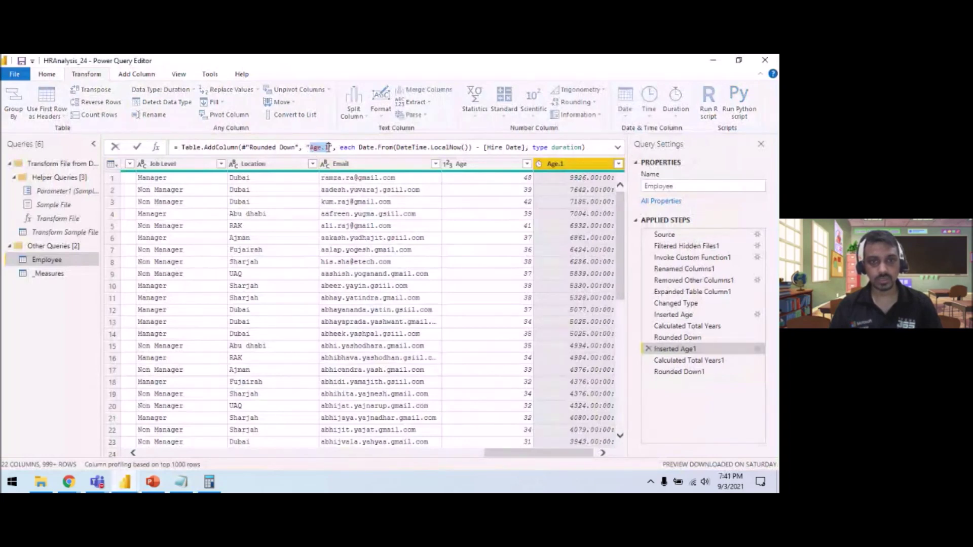
text(WorkYear)
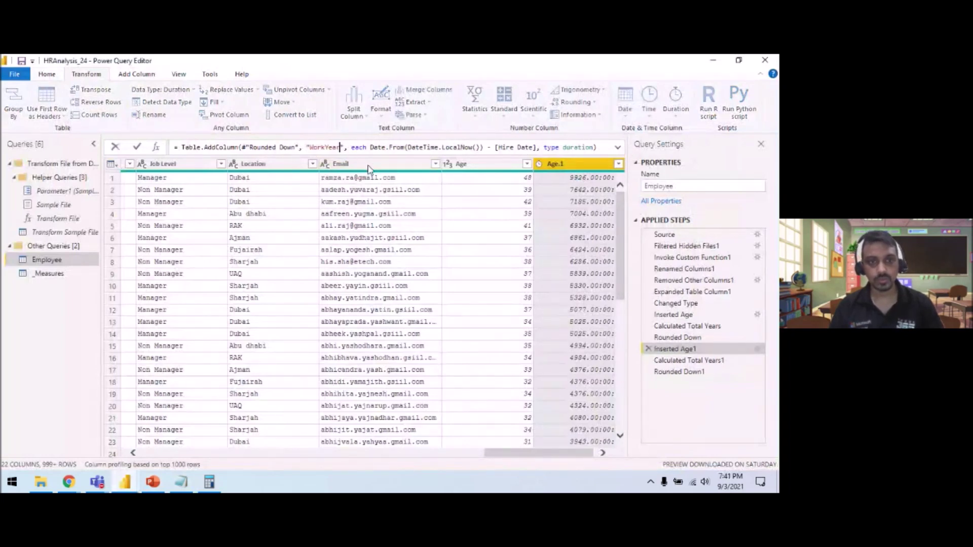
click(138, 148)
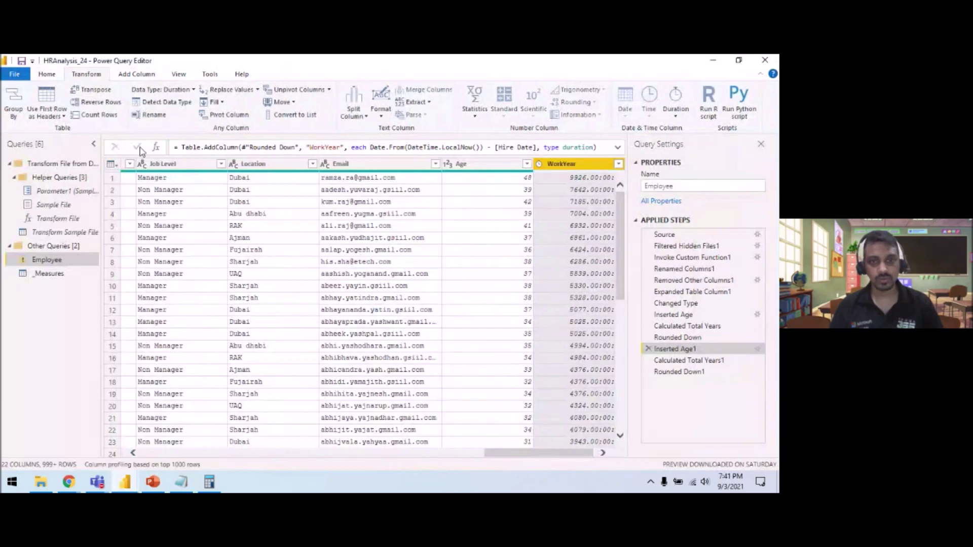
Replace the Age.1 column reference with WorkYear in the formula of the Calculated Total Years1 step
click(694, 360)
drag(344, 148, 362, 148)
key(ctrl+v)
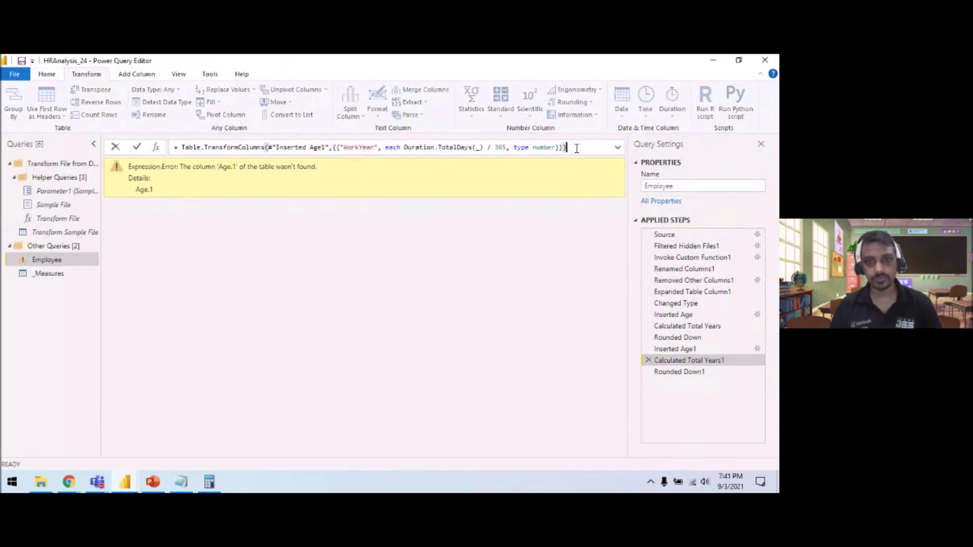
click(137, 147)
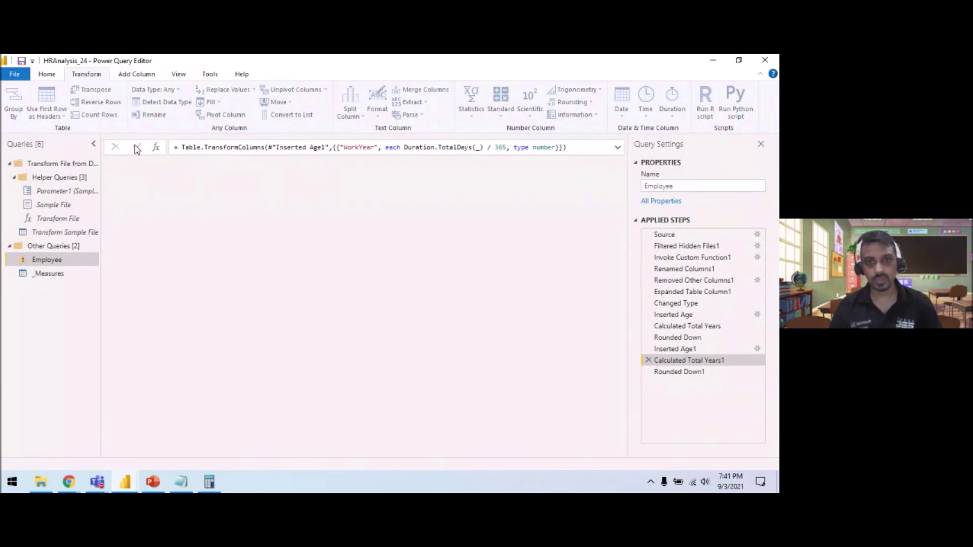
Replace the Age.1 column reference with WorkYear in the Rounded Down1 step's formula and apply the query changes to the report
key(Down)
double_click(388, 148)
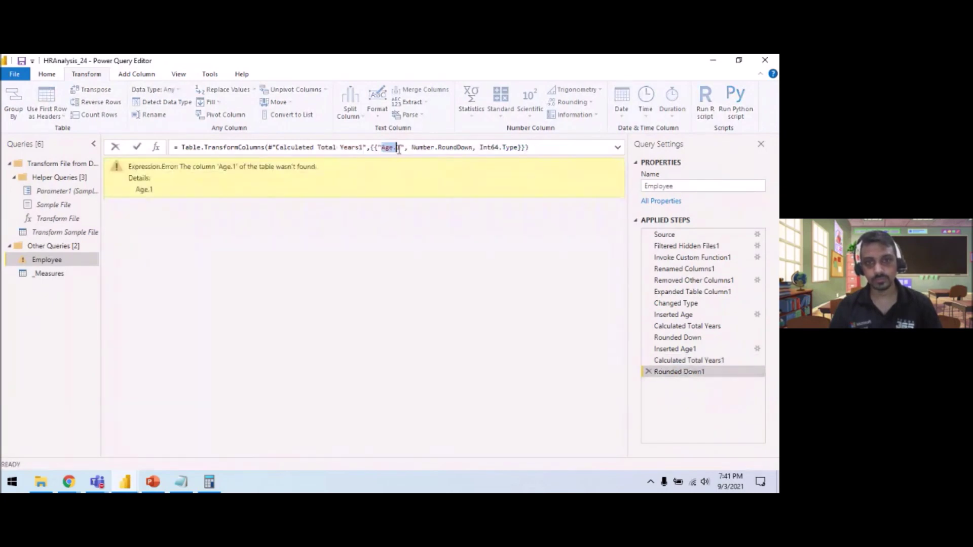
key(ctrl+v)
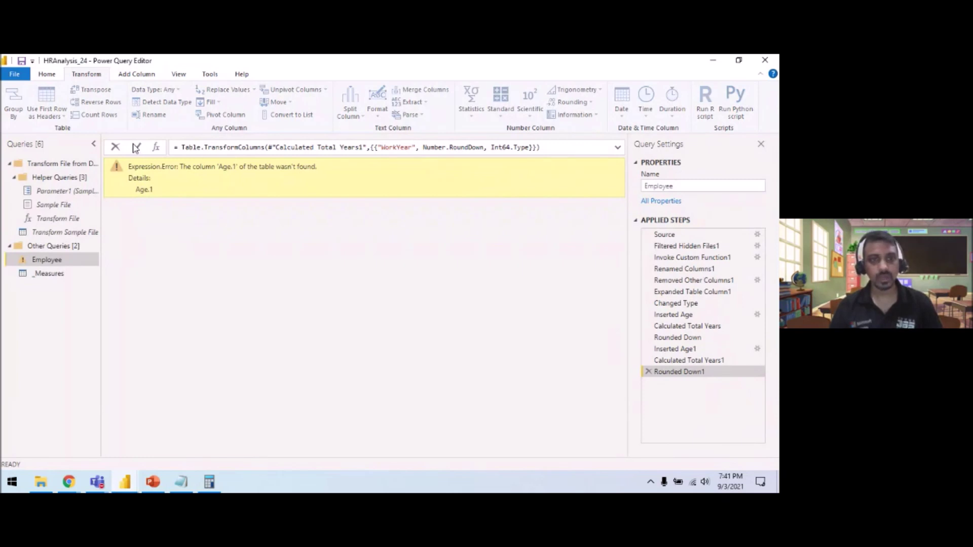
click(136, 147)
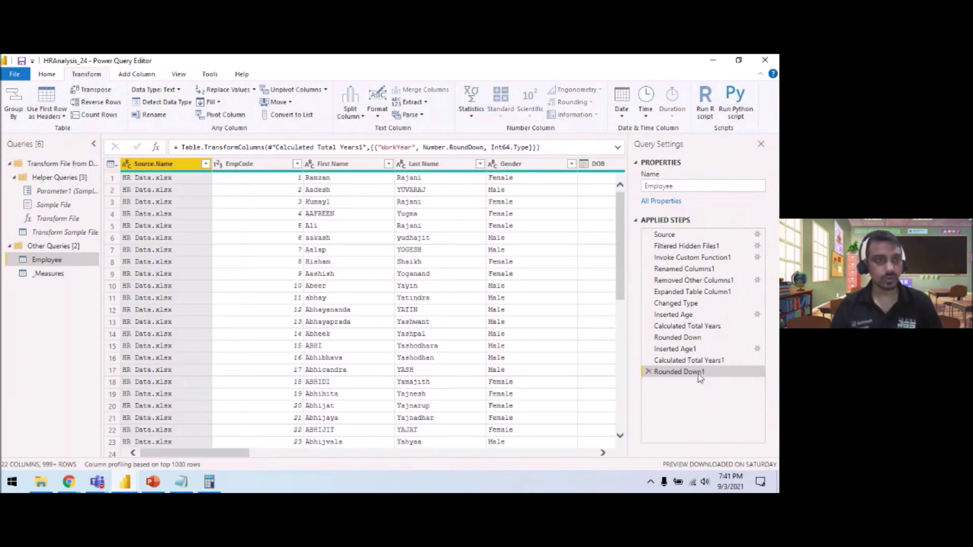
click(47, 74)
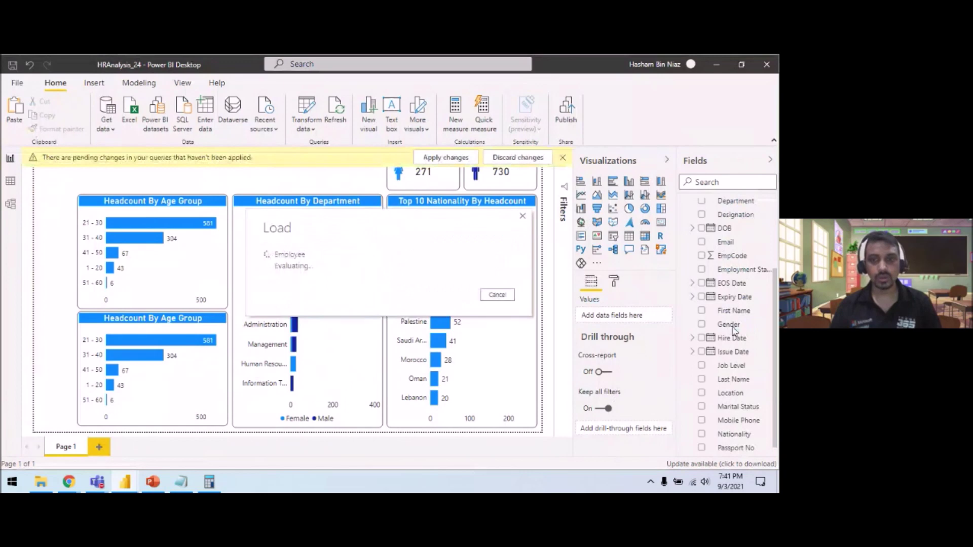
Copy the whole Work Group SWITCH formula from the Measures notes in Notepad and return to the Power BI report
mouse_move(182, 490)
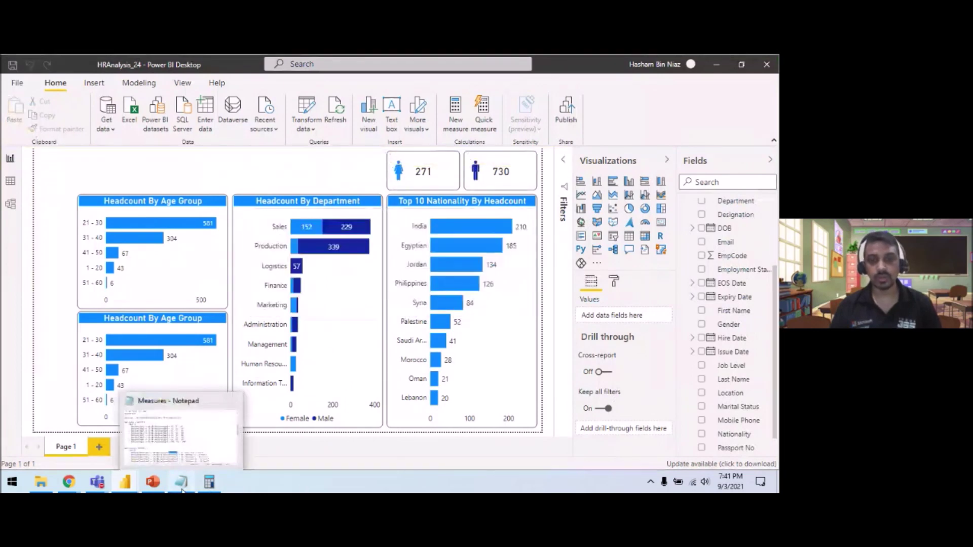
click(182, 489)
drag(684, 279, 685, 309)
drag(126, 339, 120, 252)
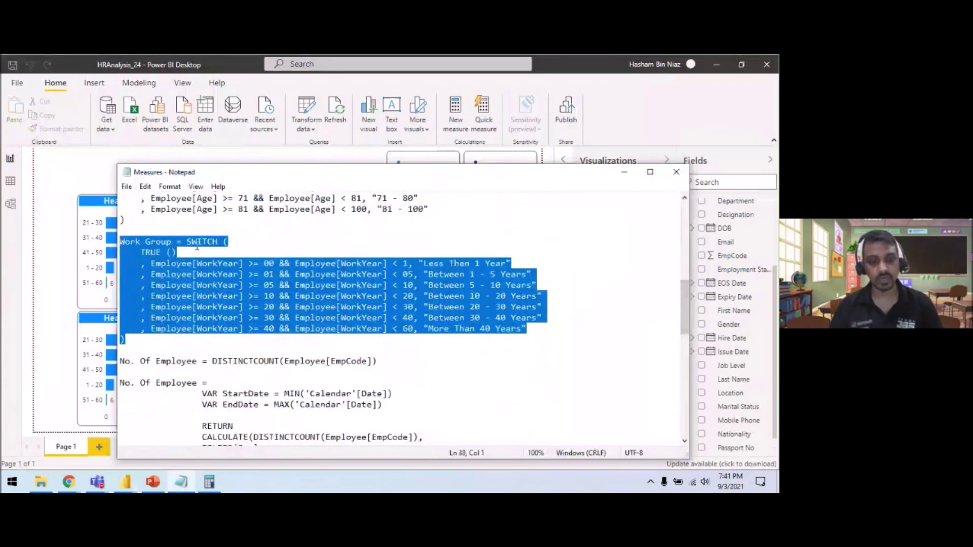
click(624, 172)
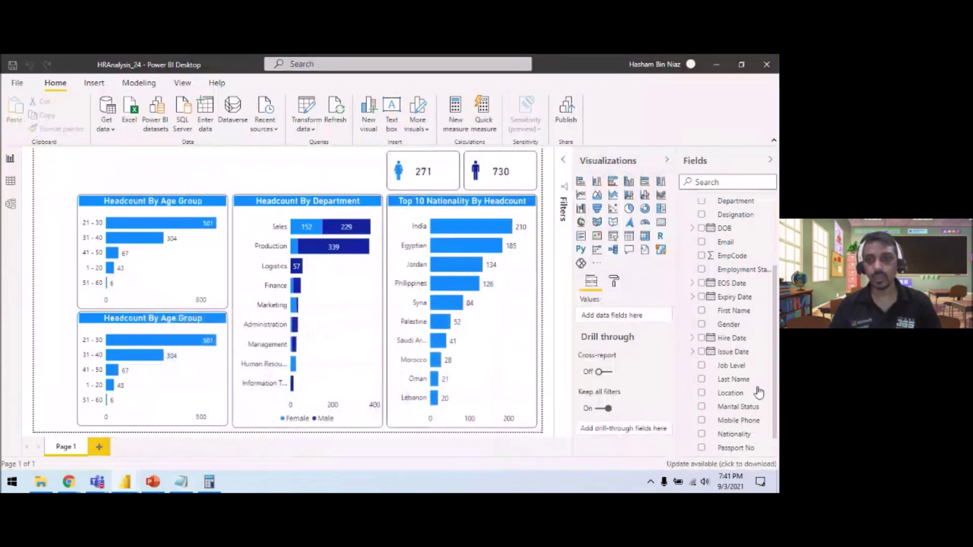
Add a calculated column to the Employee table using the copied Work Group SWITCH formula based on WorkYear
drag(774, 311, 776, 248)
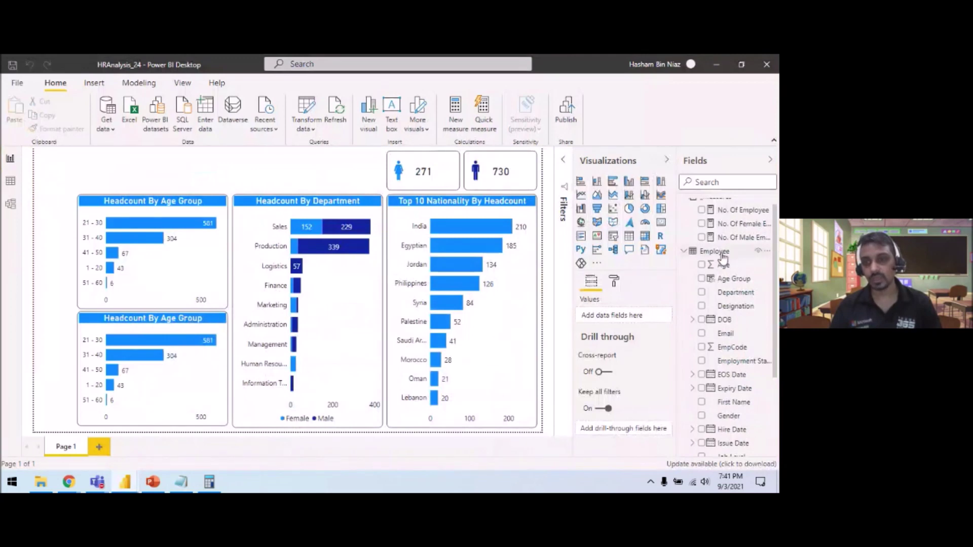
right_click(720, 252)
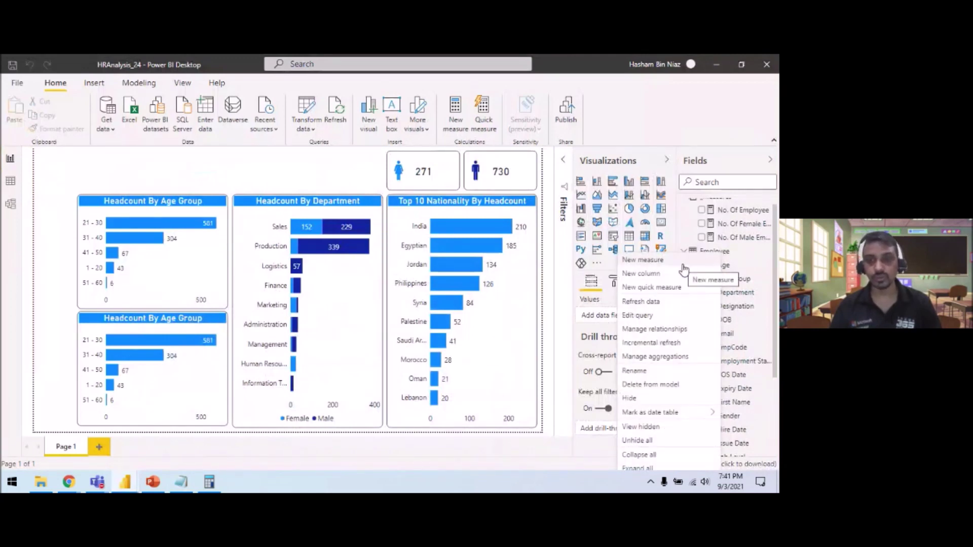
click(679, 261)
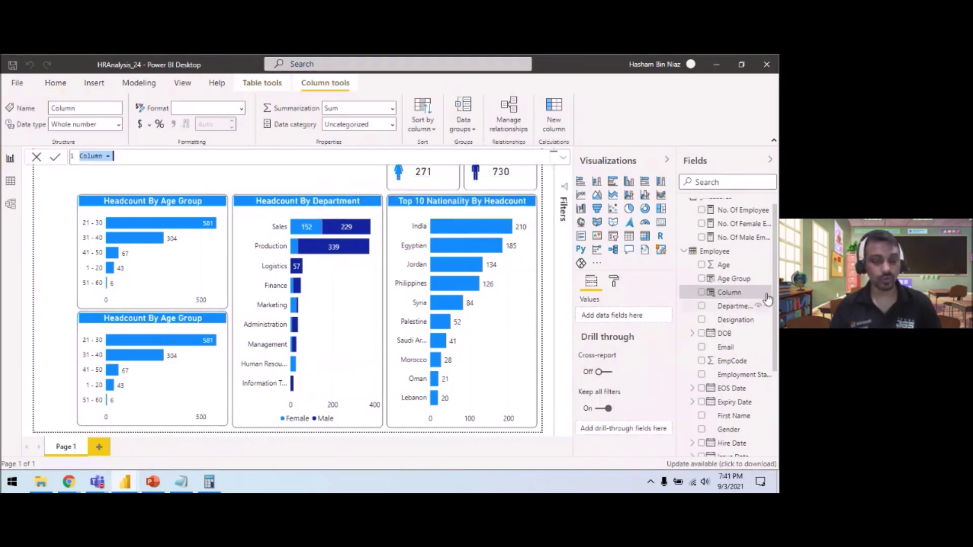
text(Work Group = SWITCH (     TRUE ()     , Employee[WorkYear] >= 00 && Employee[WorkYear] < 1, "Less Than 1 Year"     , Employee[WorkYear] >= 01 && Employee[WorkYear] < 05, "Between 1 - 5 Years"     , Employee[WorkYear] >= 05 && Employee[WorkYear] < 10, "Between 5 - 10 Years"     , Employee[WorkYear] >= 10 && Employee[WorkYear] < 20, "Between 10 - 20 Years"     , Employee[WorkYear] >= 20 && Employee[WorkYear] < 30, "Between 20 - 30 Years"     , Employee[WorkYear] >= 30 && Employee[WorkYear] < 40, "Between 30 - 40 Years"     , Employee[WorkYear] >= 40 && Employee[WorkYear] < 60, "More Than 40 Years" ))
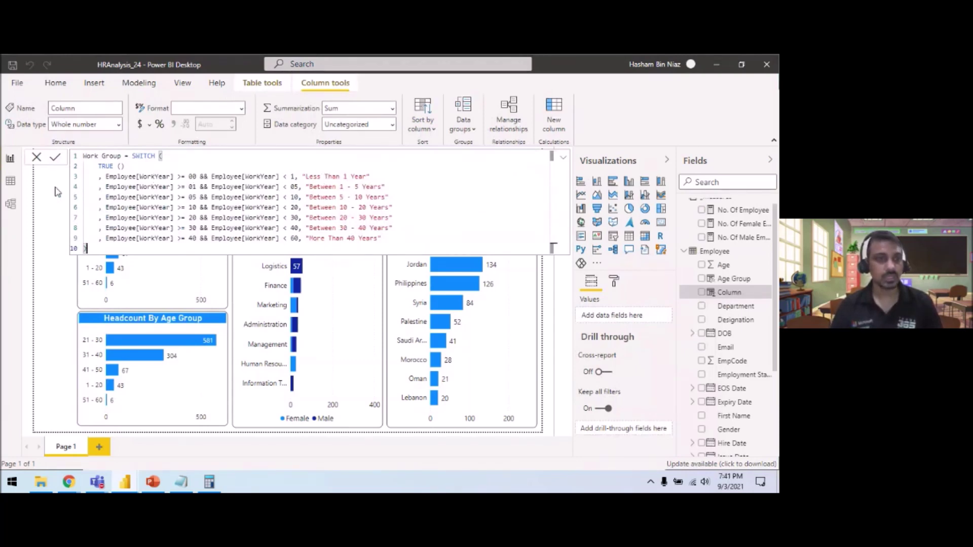
click(55, 157)
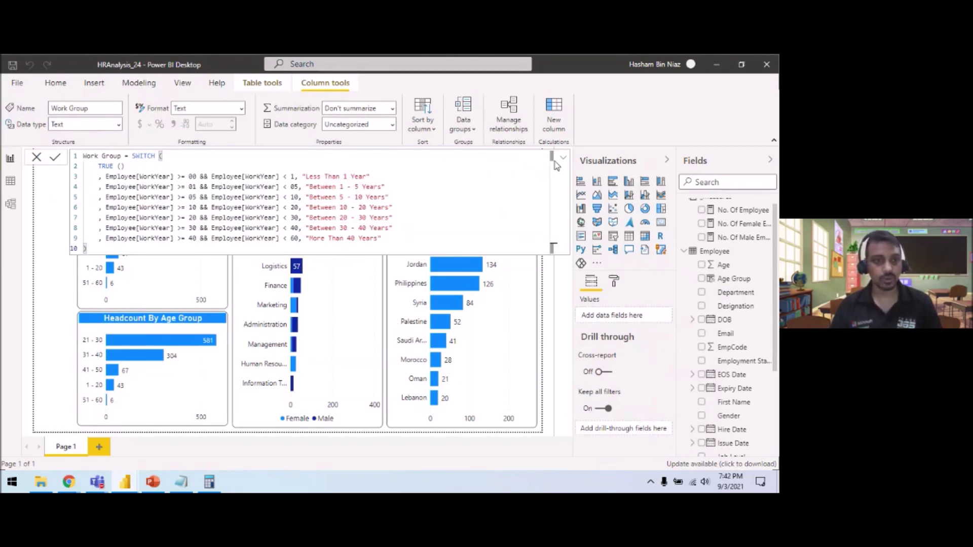
Replace Age Group with Work Group on the lower Headcount By Age Group chart's axis and convert it to a stacked column chart
click(98, 321)
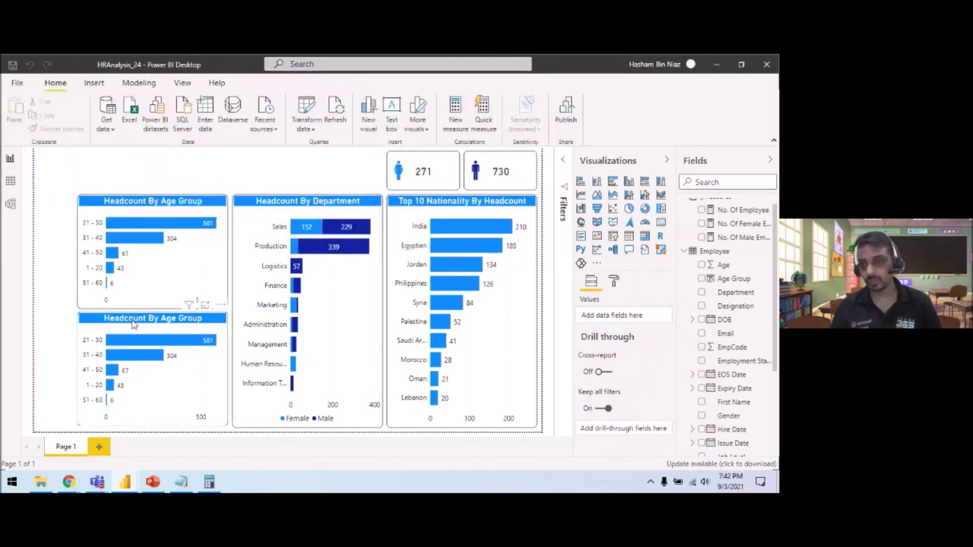
scroll(723, 318, down, 3)
drag(738, 435, 643, 317)
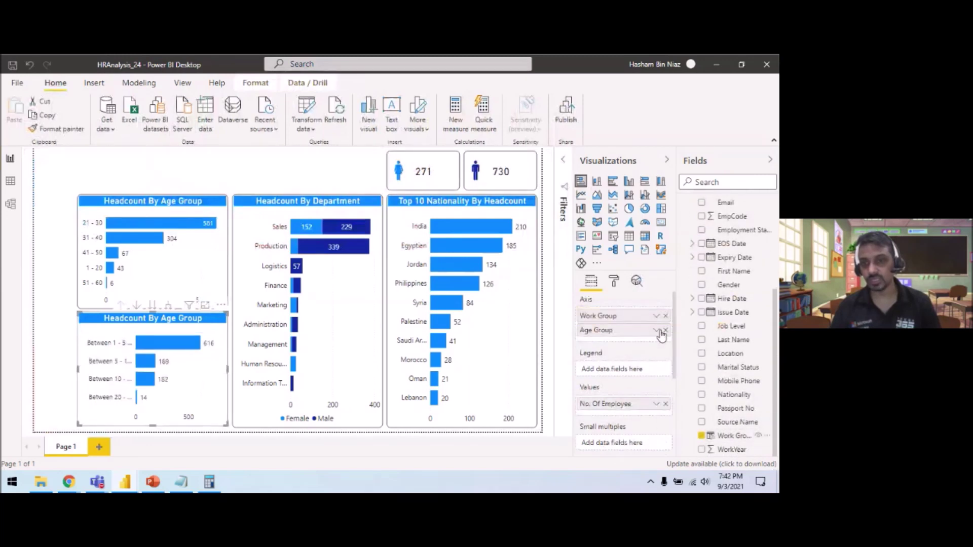
click(664, 330)
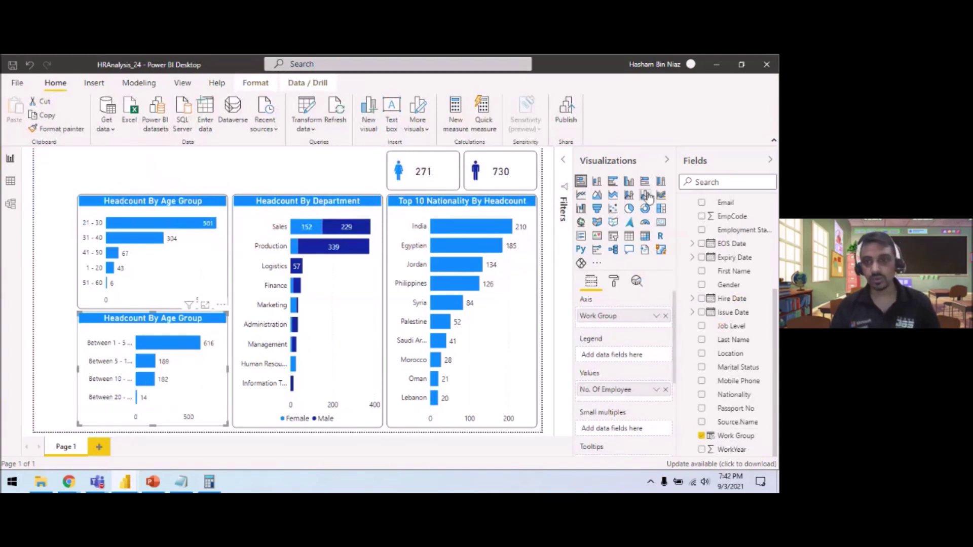
click(598, 181)
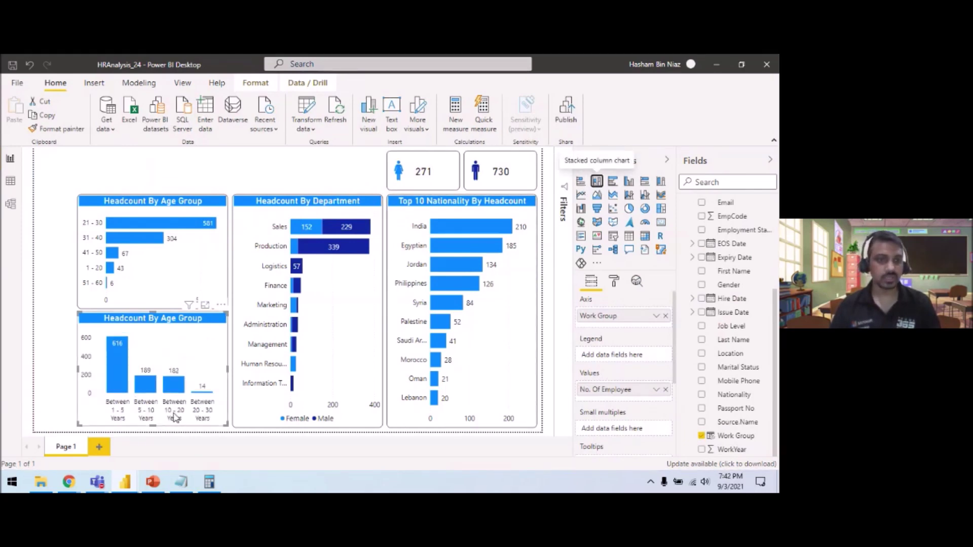
Set the title of the new column chart to "Headcount By Work Exp."
click(613, 282)
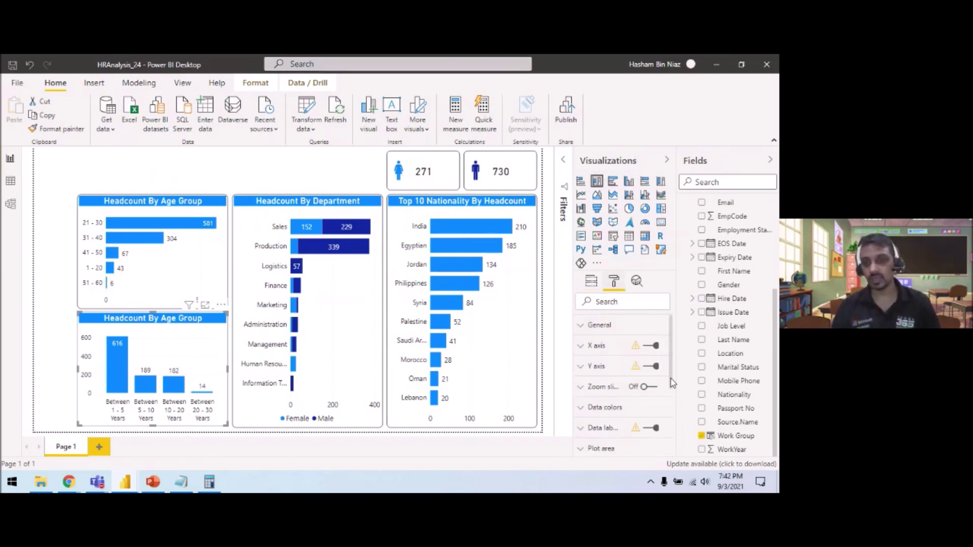
scroll(633, 390, down, 3)
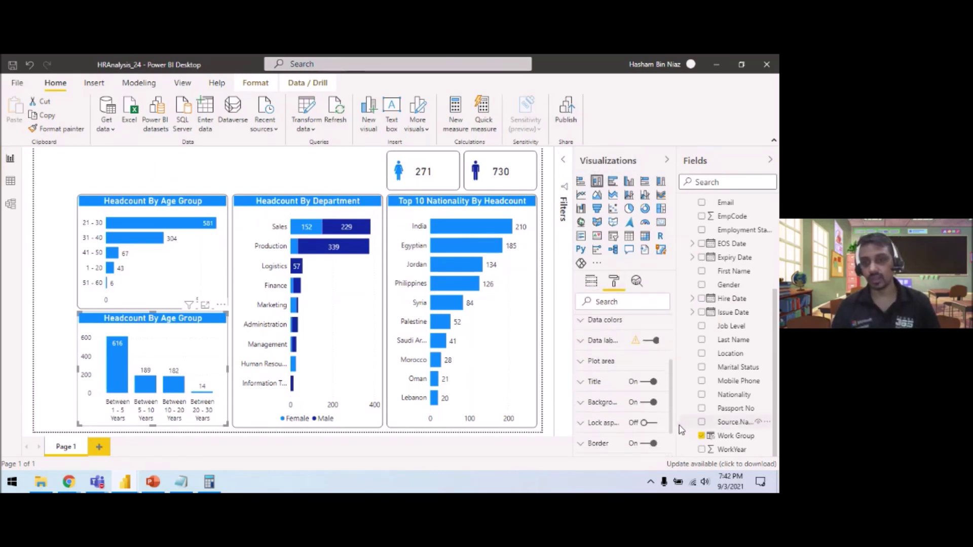
click(604, 388)
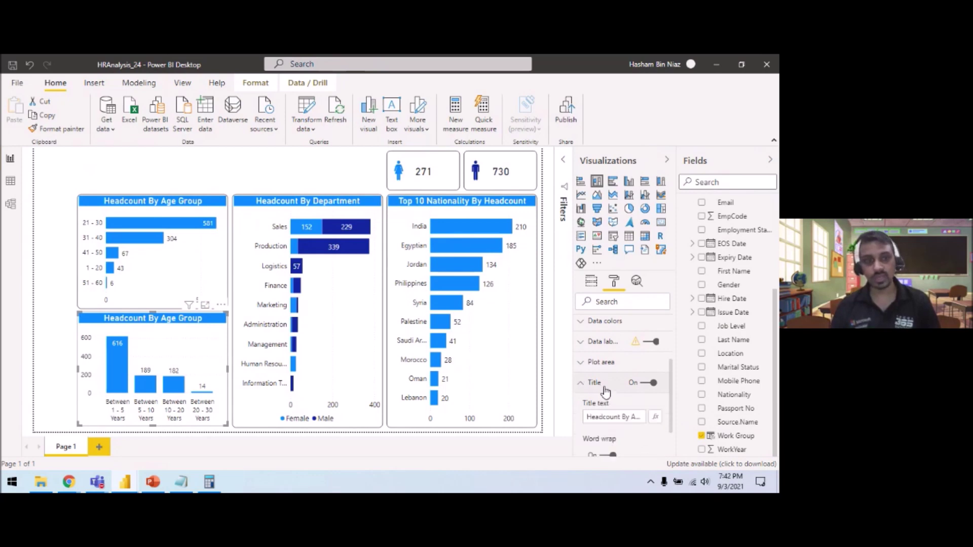
click(632, 417)
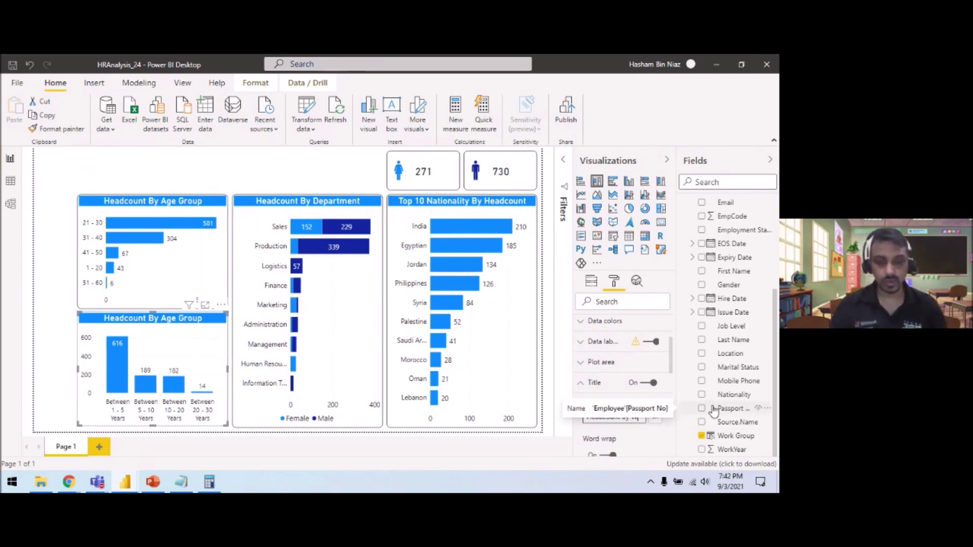
text(Headcount By Work Exnp.)
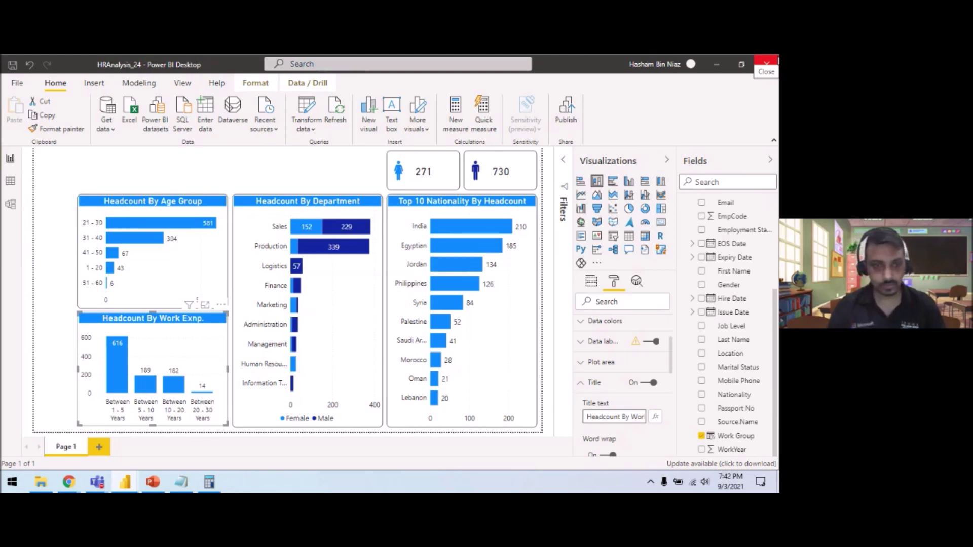
click(631, 416)
key(End)
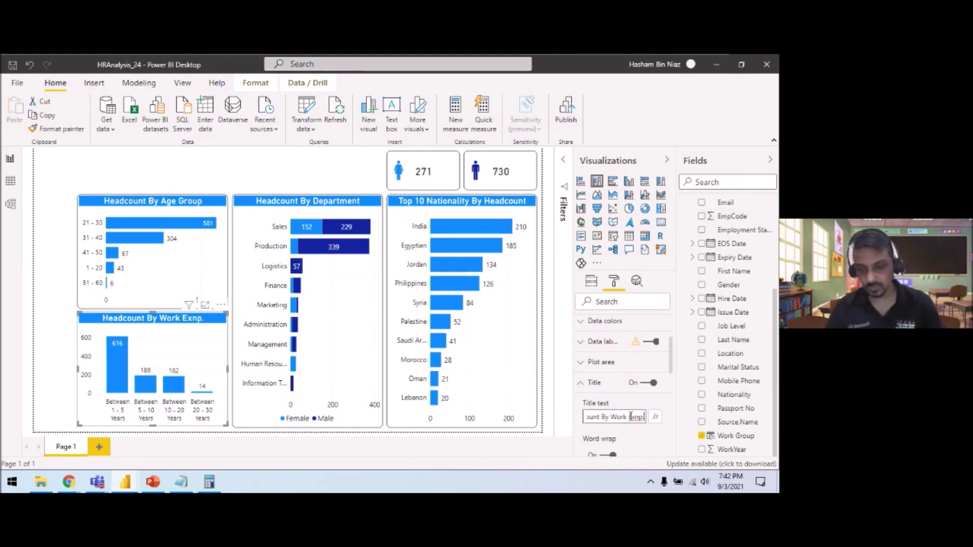
key(BackSpace)
key(BackSpace)
key(BackSpace)
text(p.)
key(Return)
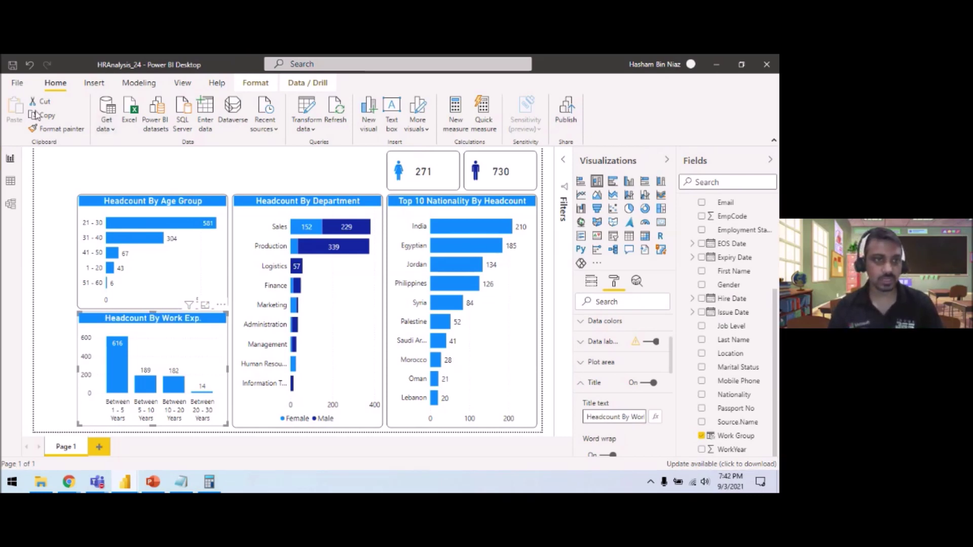
click(56, 172)
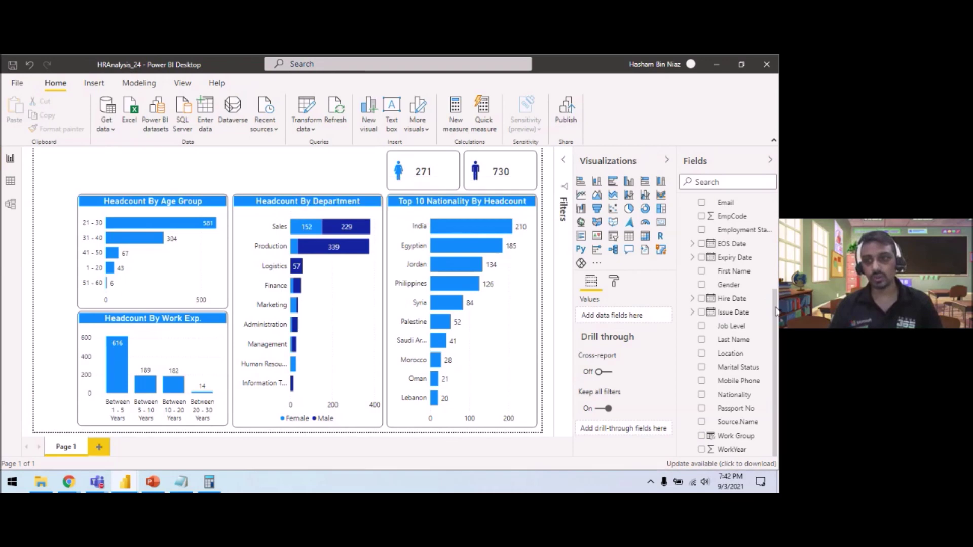
Examine the summary cards on the reference dashboard slide in PowerPoint at full screen, including Avg. Work Exp., and return to Power BI
scroll(776, 311, up, 3)
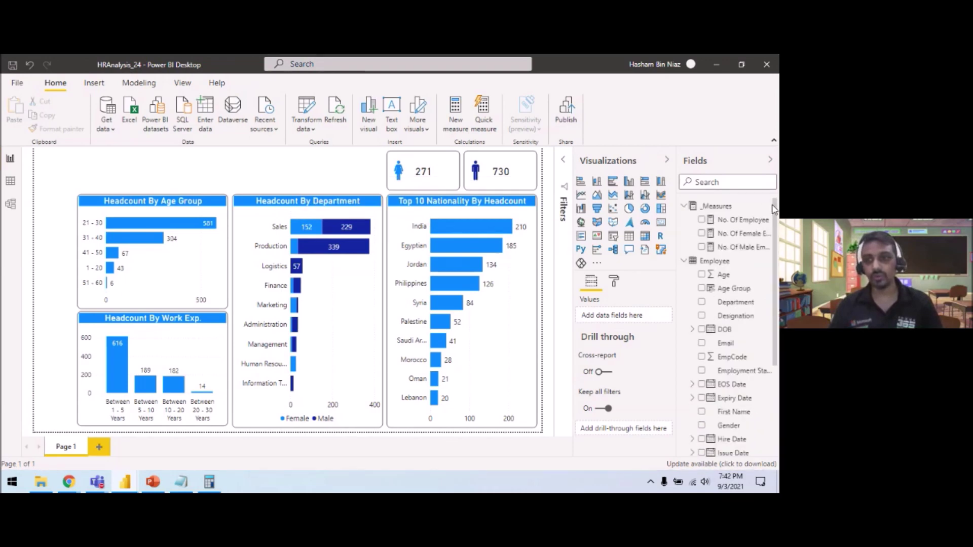
click(161, 487)
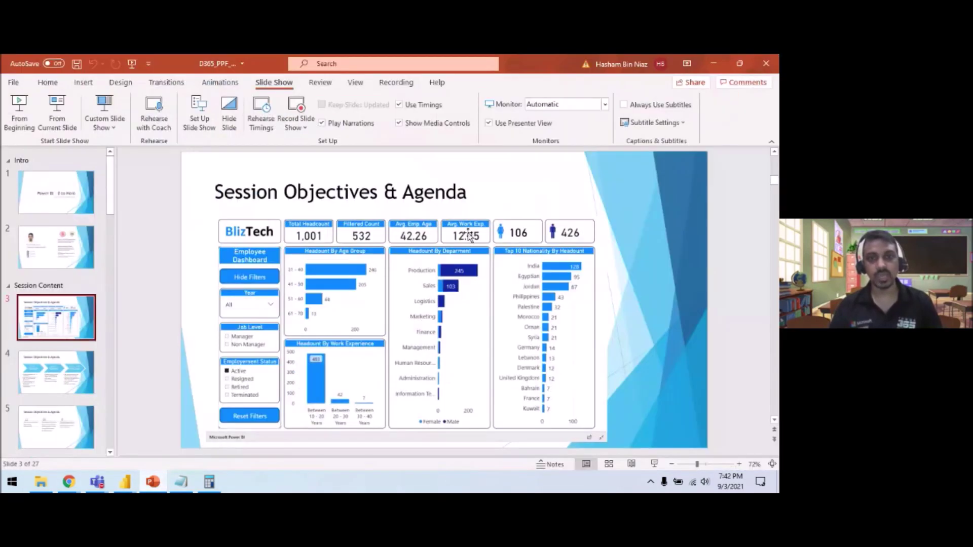
click(57, 123)
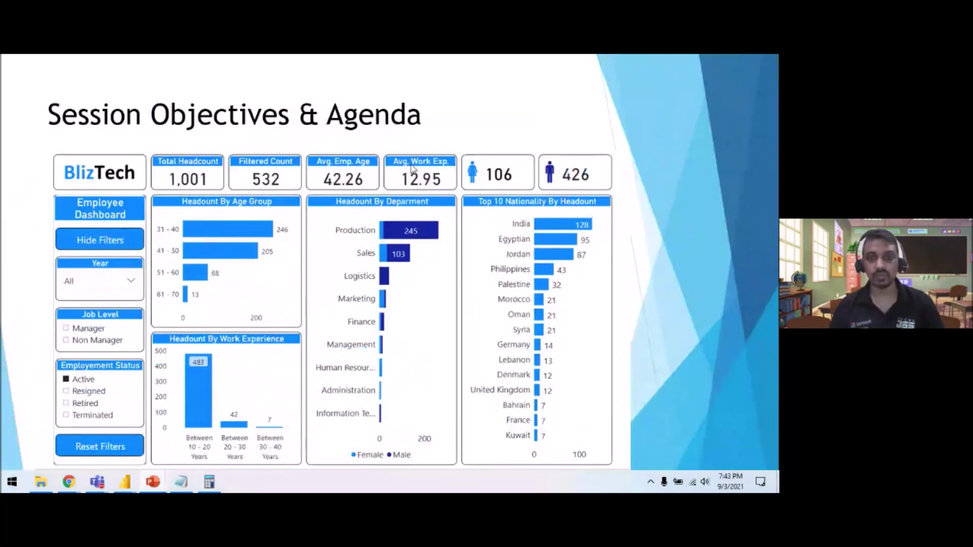
key(Escape)
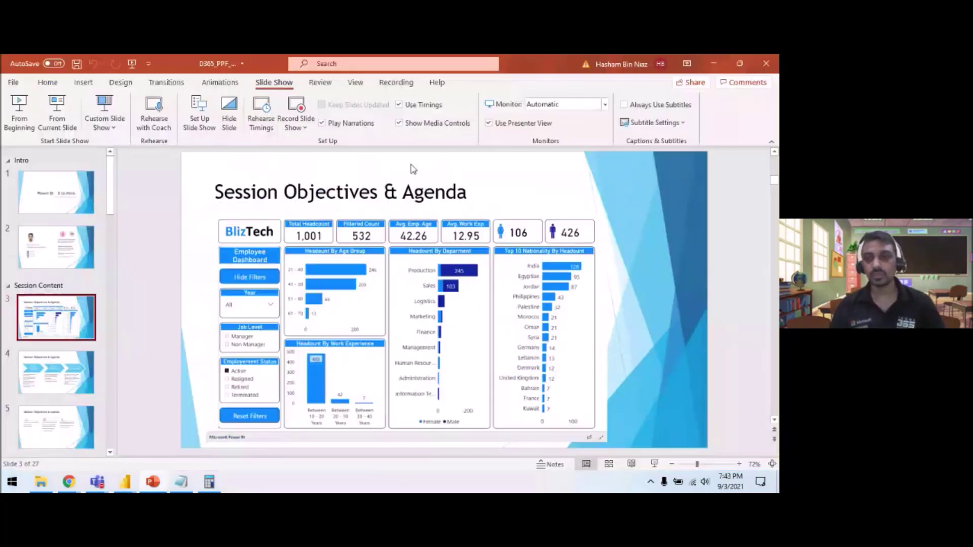
click(718, 65)
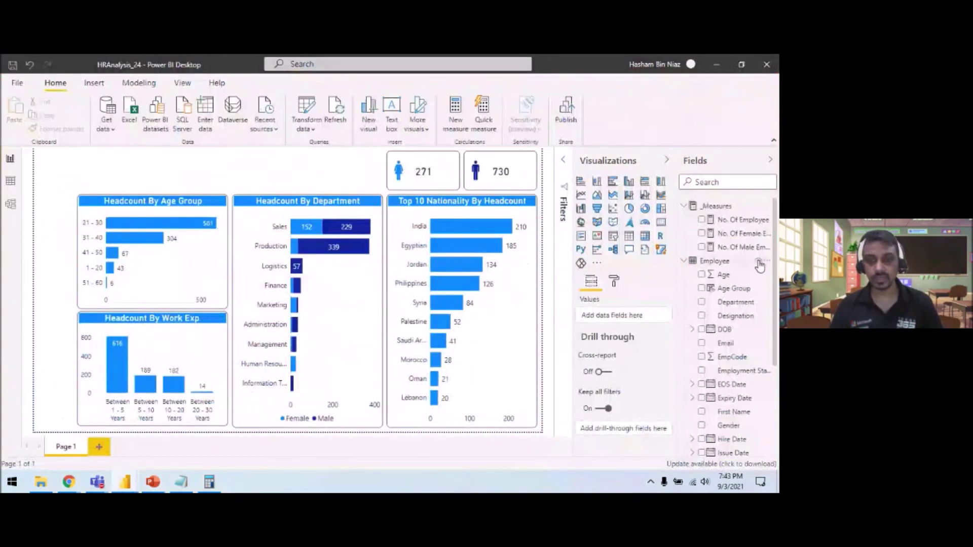
Collapse the Employee table's fields, duplicate the female and male headcount cards, and place the copies above the Headcount By Department chart
click(685, 261)
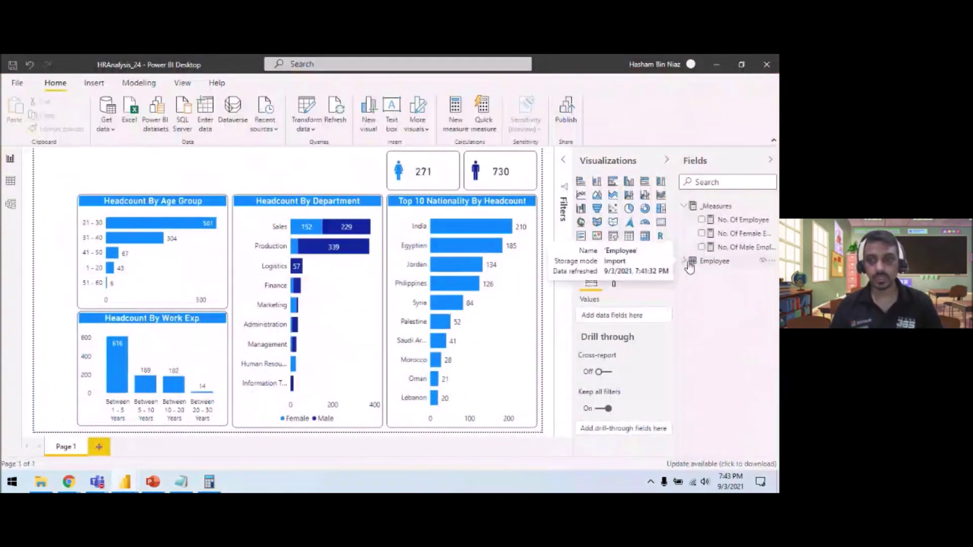
click(687, 262)
click(687, 262)
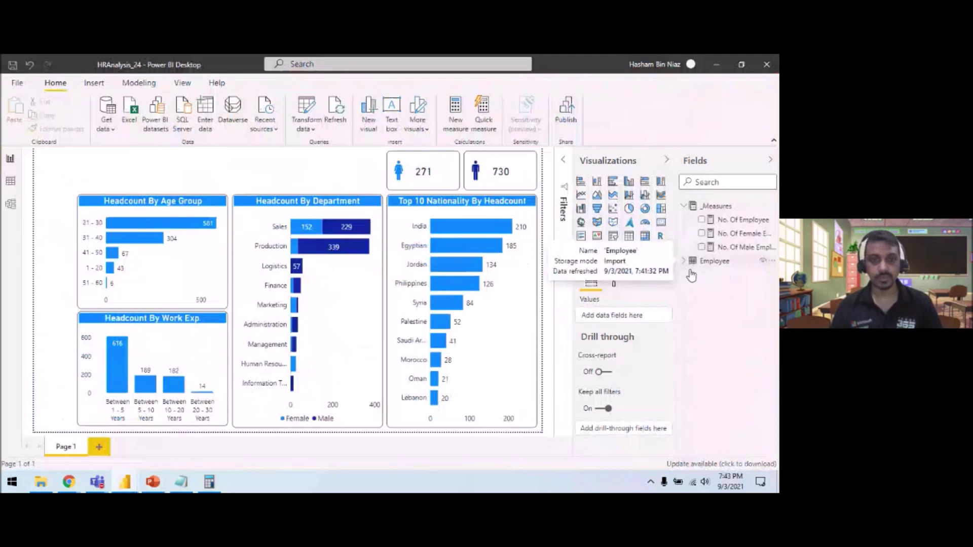
click(443, 160)
ctrl+click(499, 158)
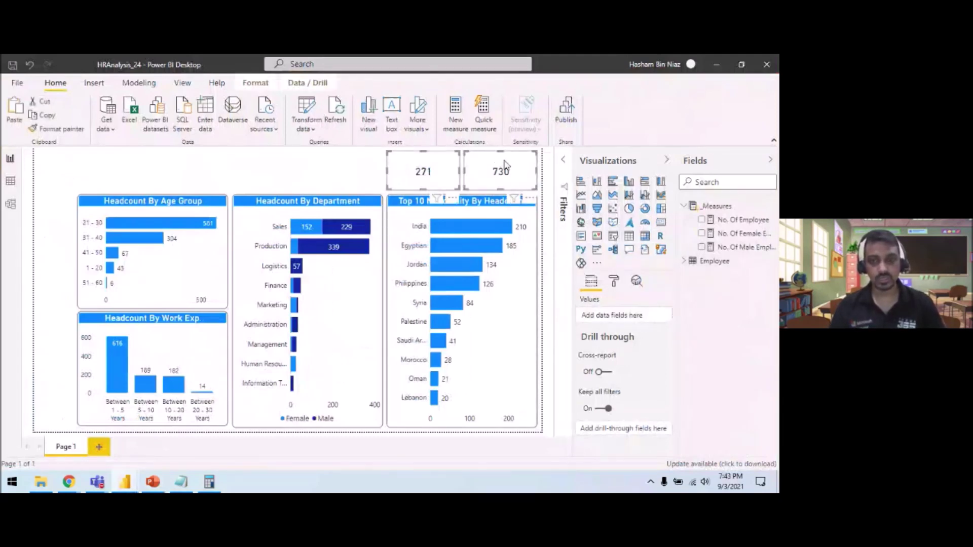
drag(510, 168, 294, 167)
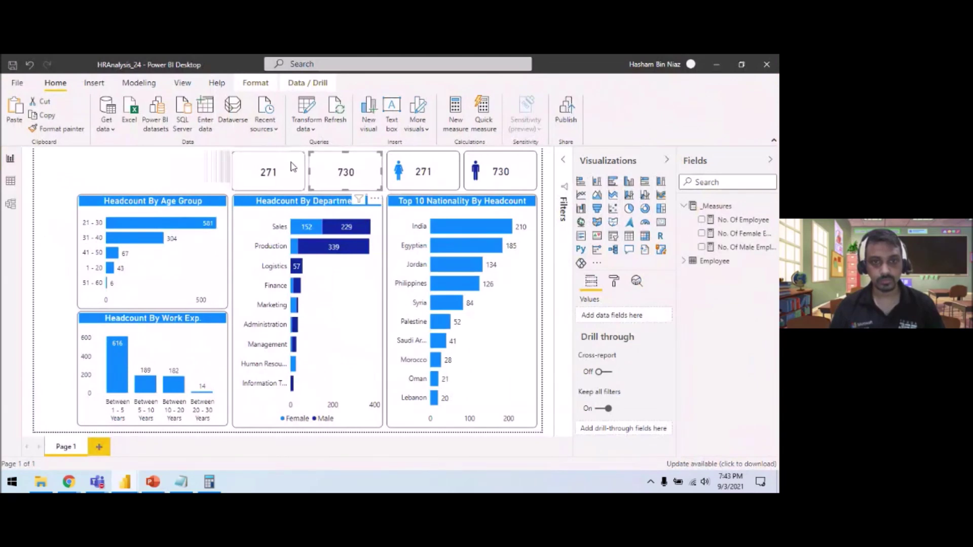
drag(293, 167, 289, 163)
Create the measure Avg. Work Experience = CALCULATE(AVERAGE(Employee[WorkYear])) in the _Measures table from the Notepad formula and format it with a thousands separator
click(292, 163)
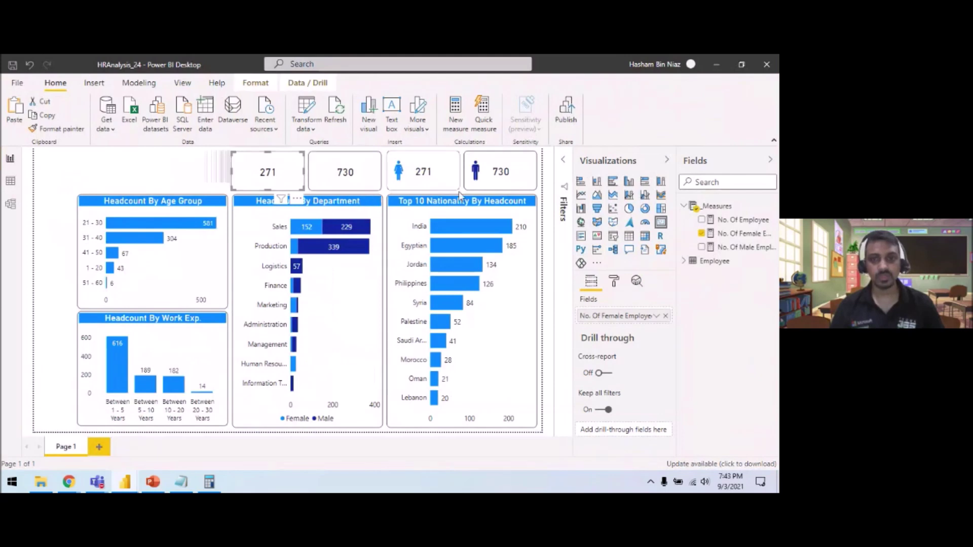
right_click(715, 207)
click(709, 209)
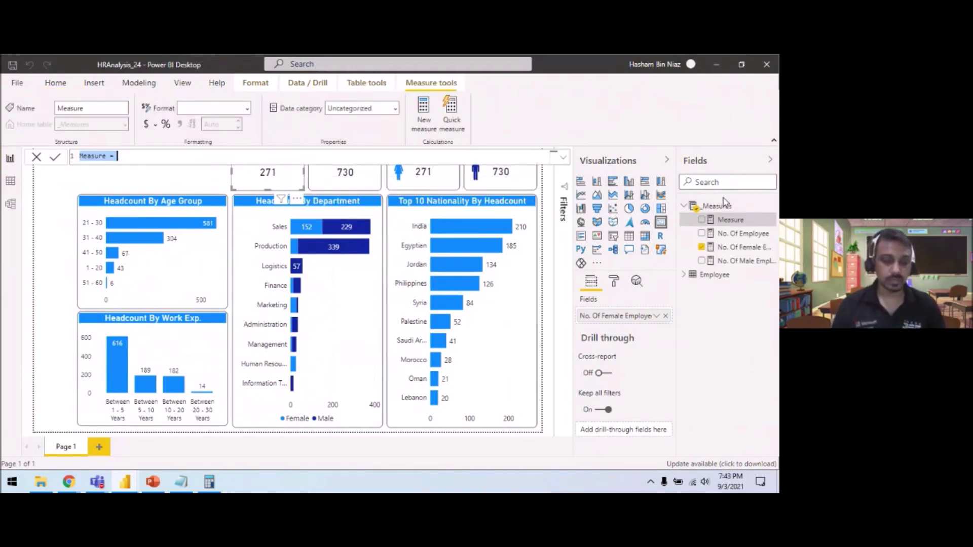
click(183, 488)
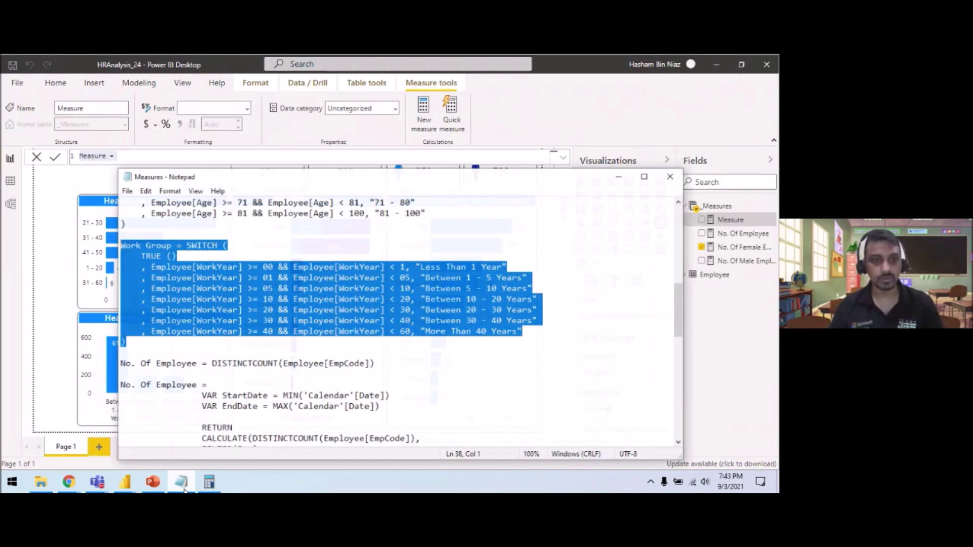
drag(685, 317, 695, 361)
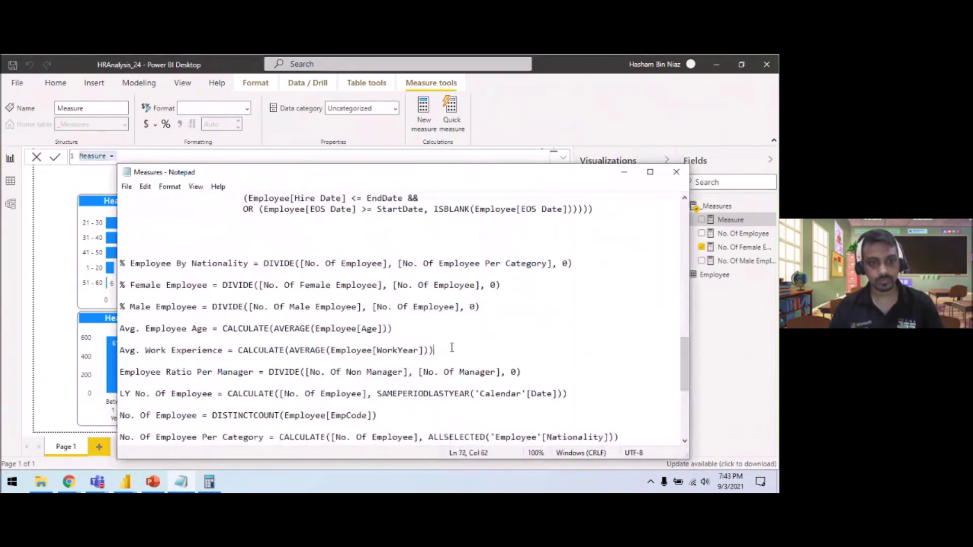
drag(434, 350, 121, 351)
click(627, 176)
text(Avg. Work Experience = CALCULATE(AVERAGE(Employee[WorkYear])))
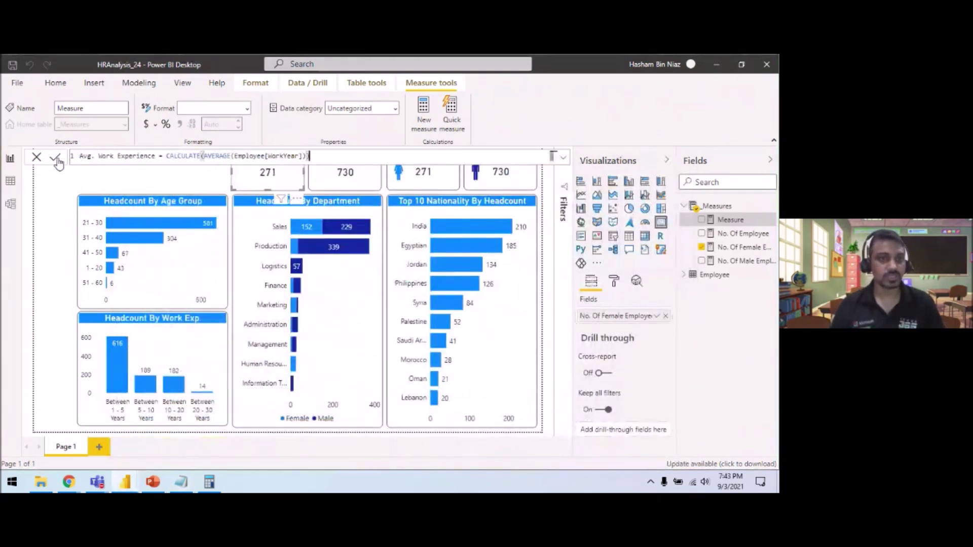
key(Return)
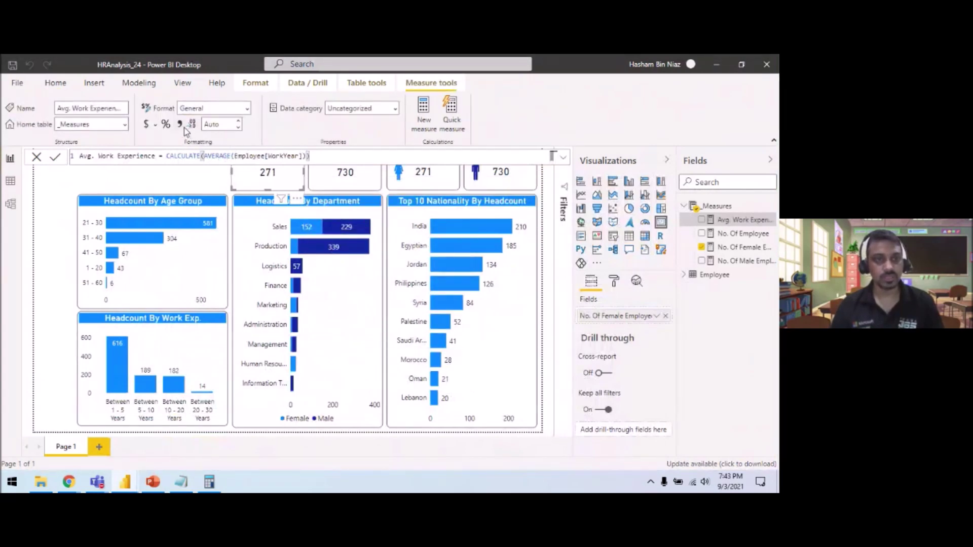
click(180, 125)
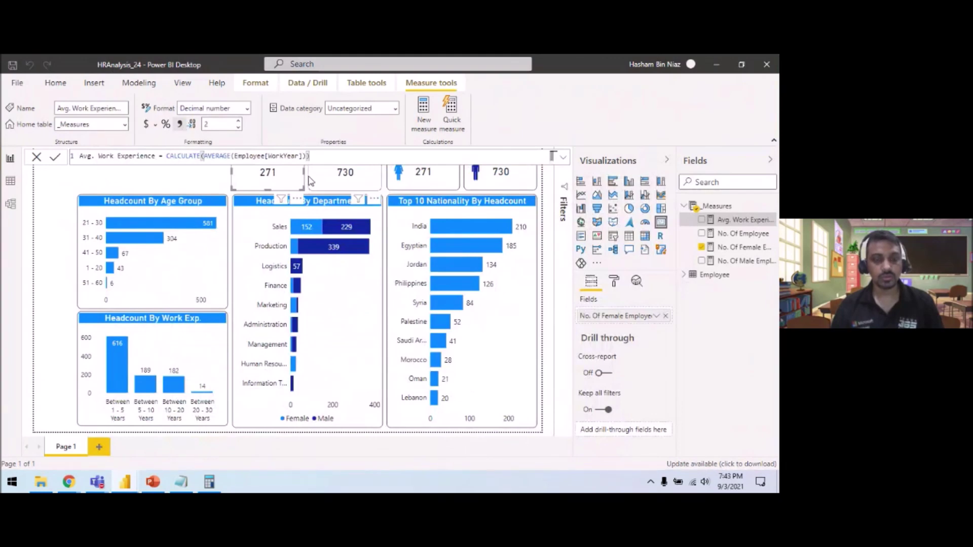
Create the measure Avg. Employee Age = CALCULATE(AVERAGE(Employee[Age])) from the Notepad formula and format it with a thousands separator
click(181, 482)
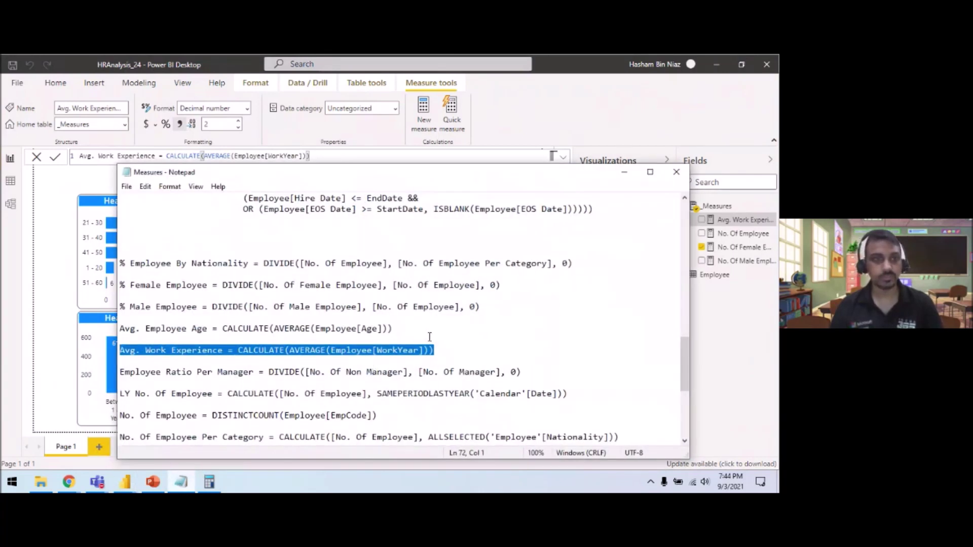
click(412, 330)
key(shift+Home)
key(ctrl+c)
click(624, 171)
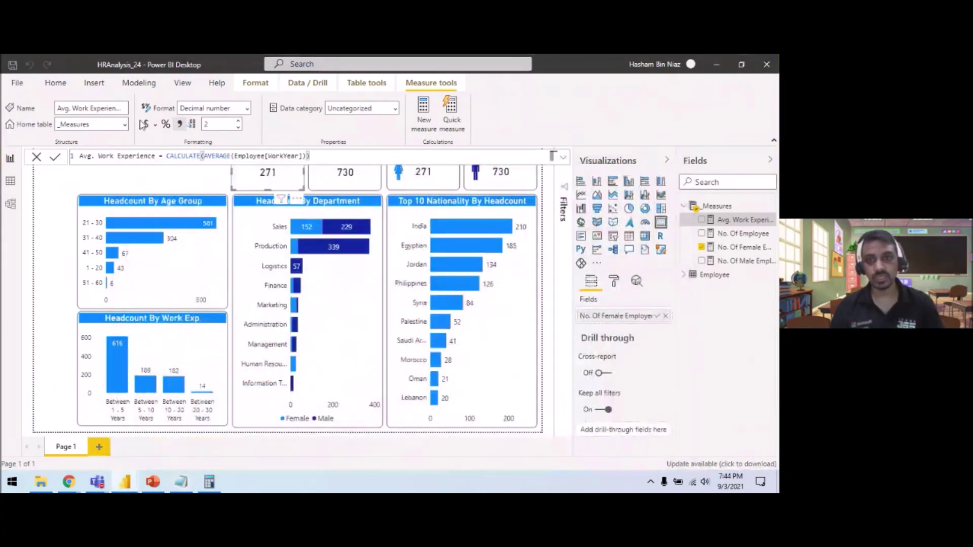
click(423, 109)
key(ctrl+v)
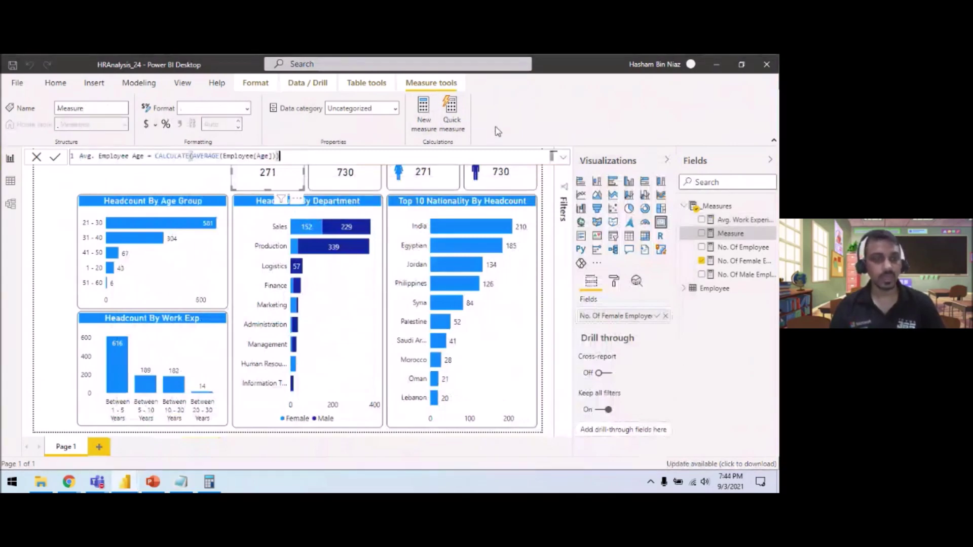
click(57, 160)
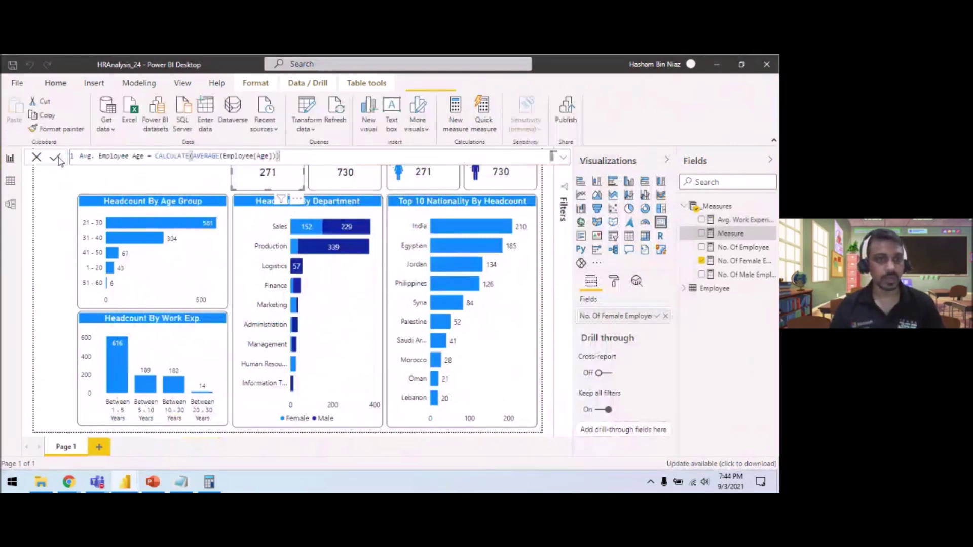
click(180, 124)
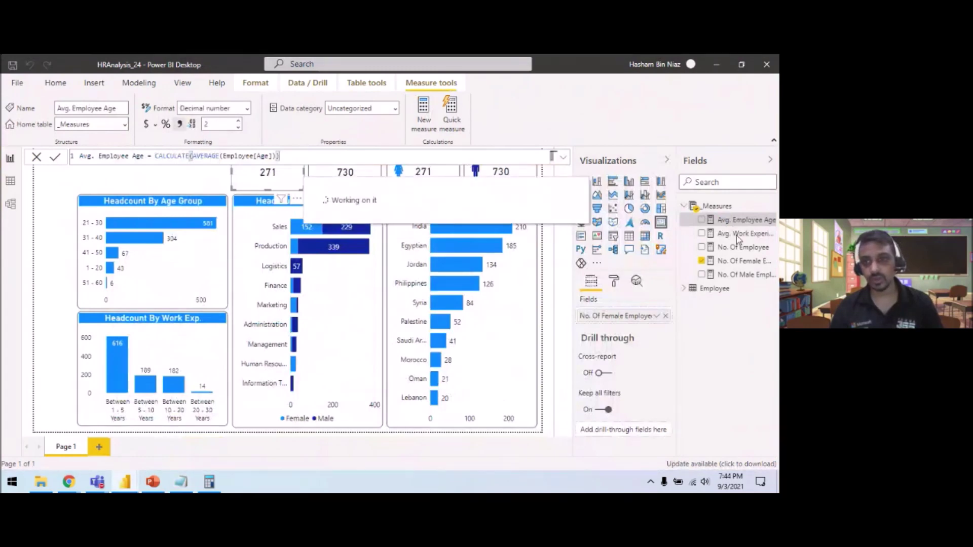
Replace the fields of the two duplicated cards above Headcount By Department with Avg. Employee Age on the first and Avg. Work Experience on the second
click(174, 184)
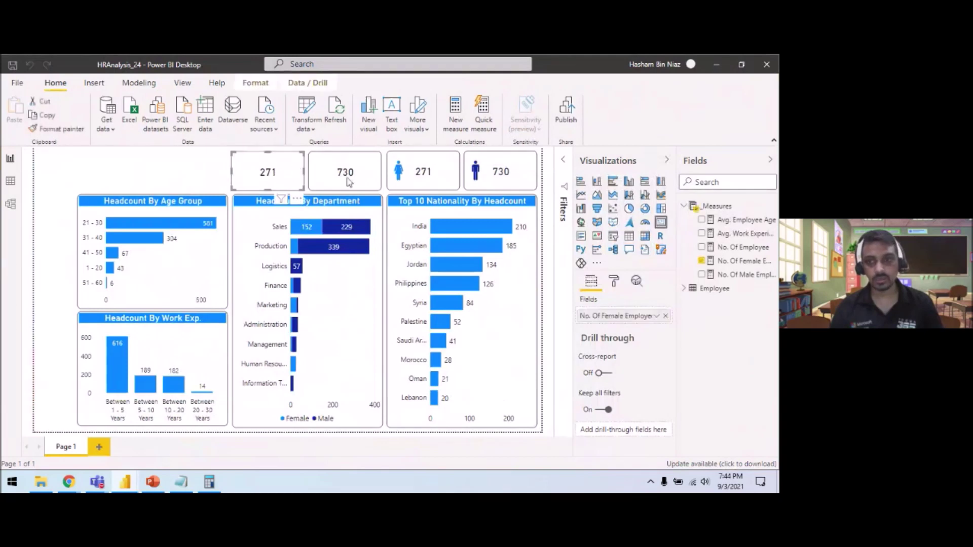
drag(752, 223, 618, 316)
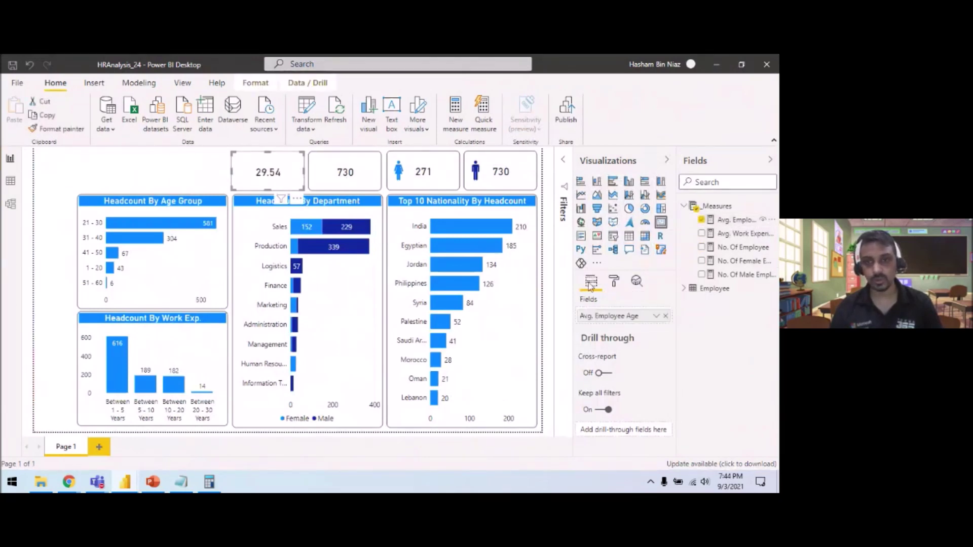
click(355, 162)
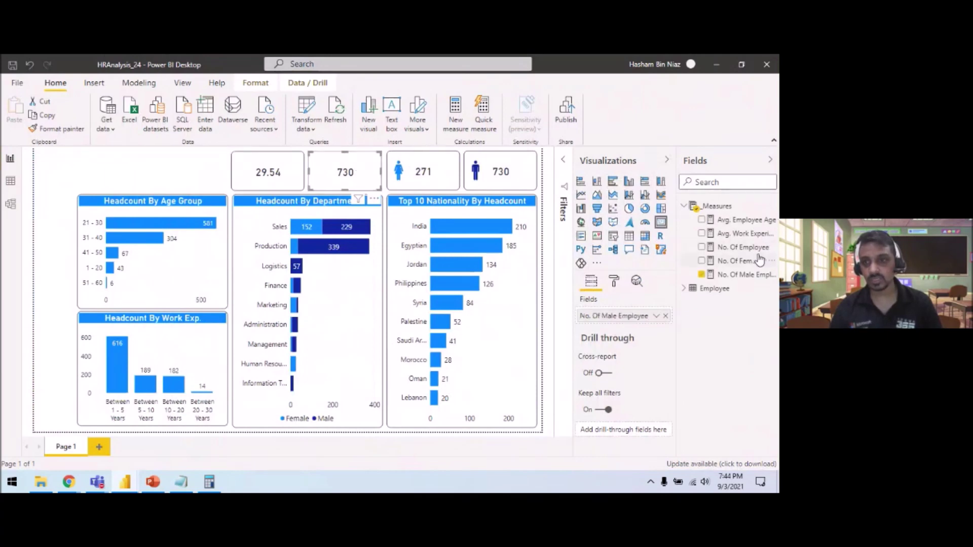
drag(740, 234, 643, 338)
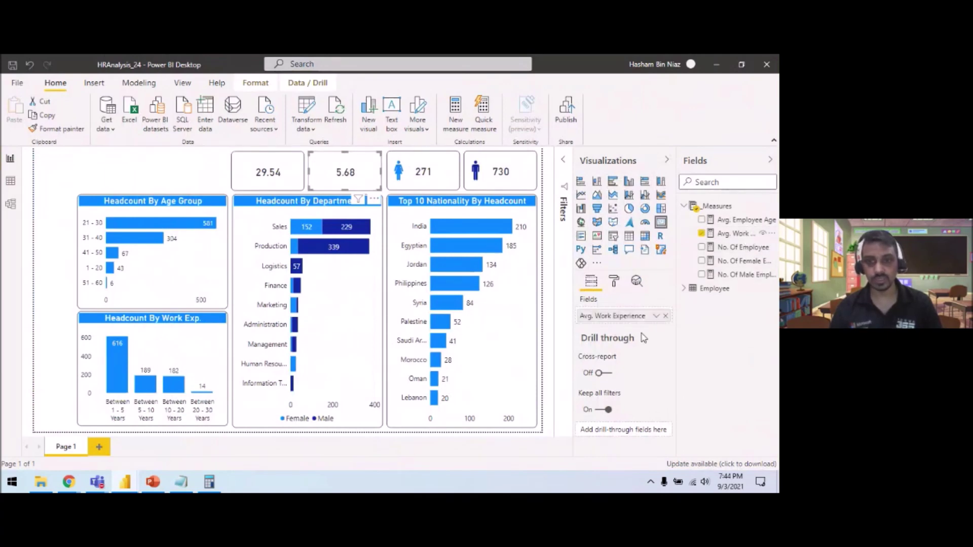
Check the card titles on the PowerPoint reference slide, return to Power BI, and title the average work experience card "Avg. Emp Exp."
click(161, 486)
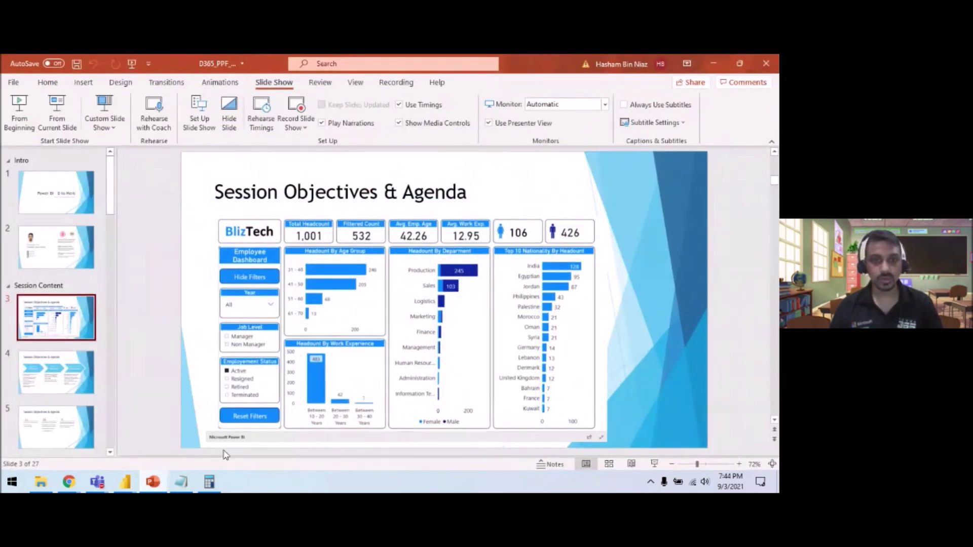
click(723, 67)
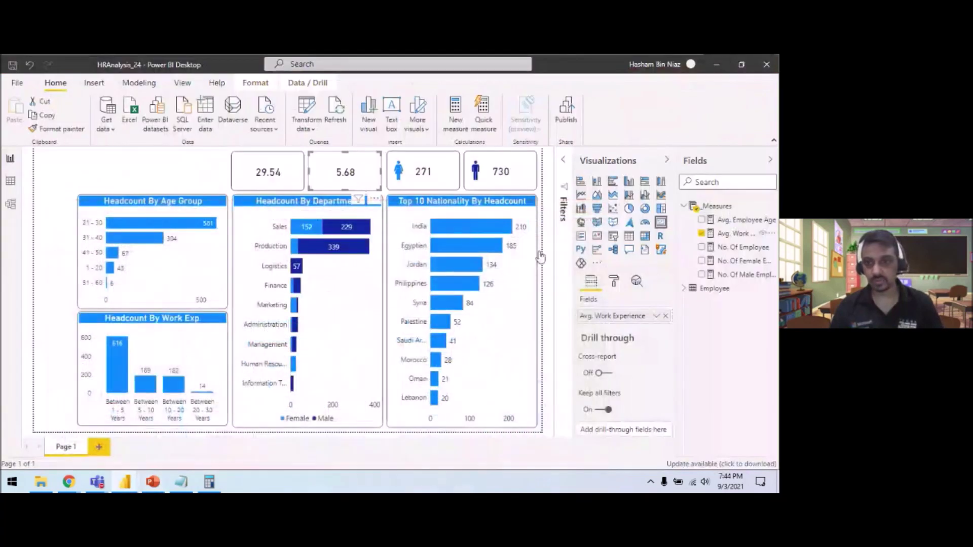
click(613, 282)
click(650, 409)
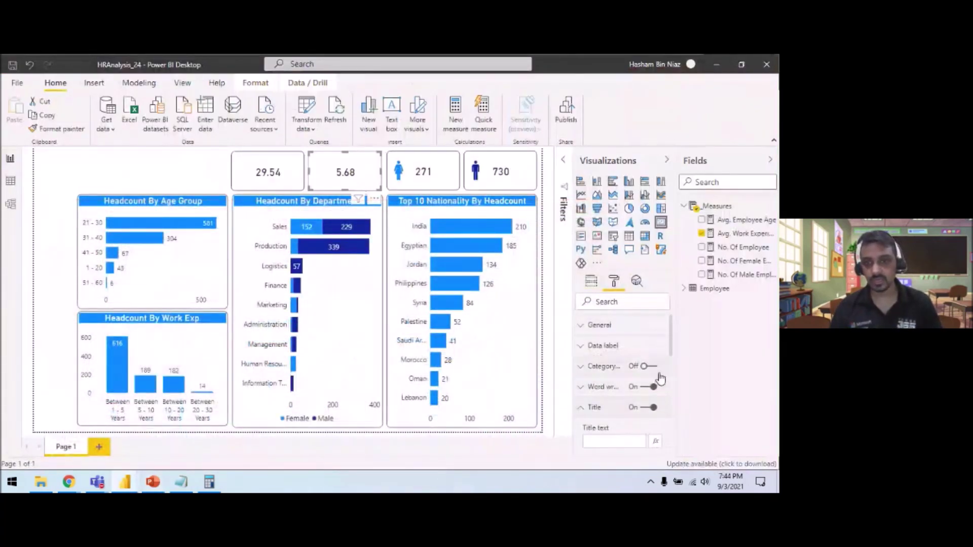
scroll(598, 382, down, 1)
click(598, 382)
text(Avg. Emp)
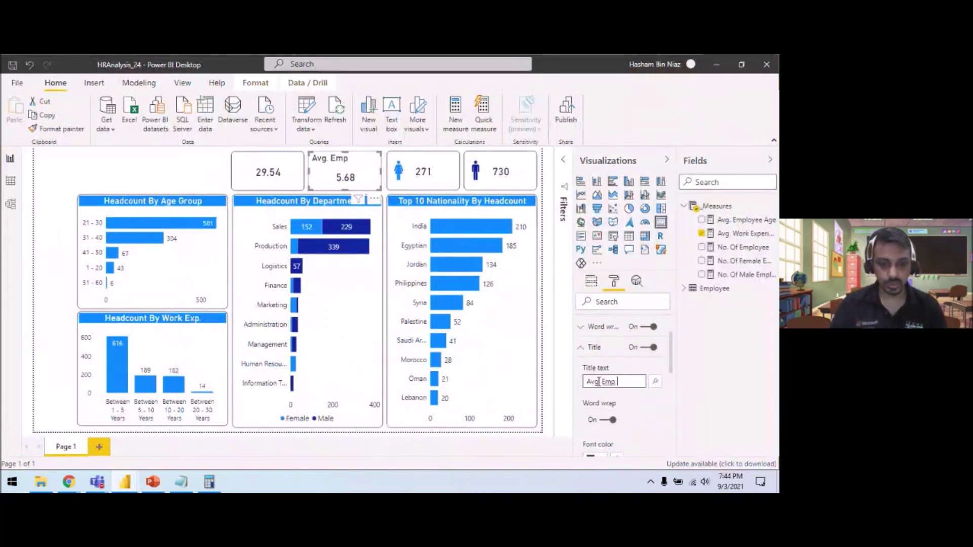
text( Exp.)
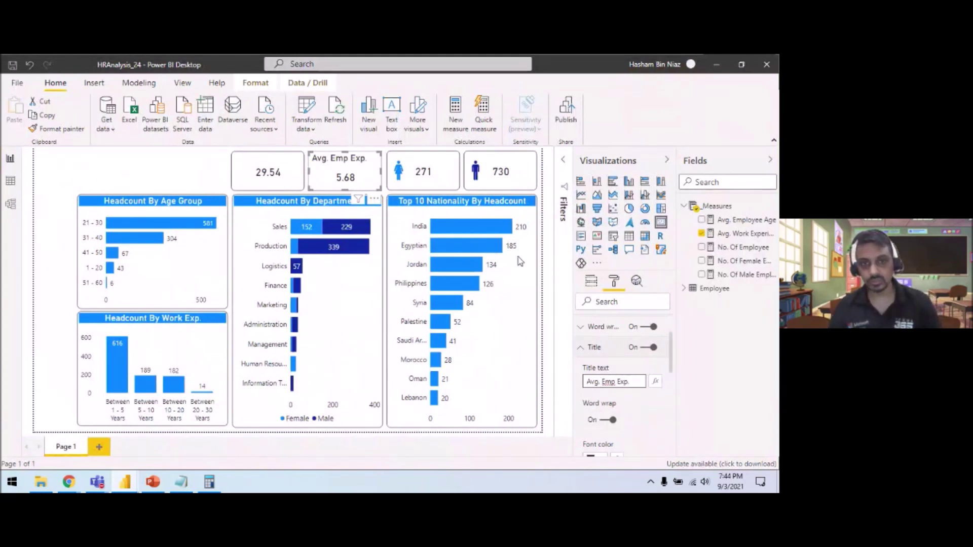
Give the Avg. Emp Exp. card's title a blue background, white font and centred alignment
scroll(673, 363, down, 3)
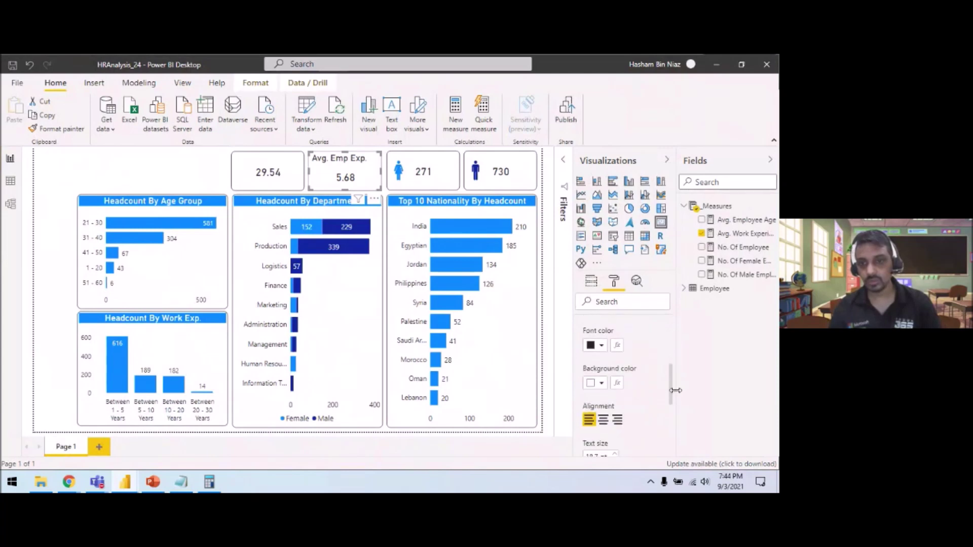
click(602, 383)
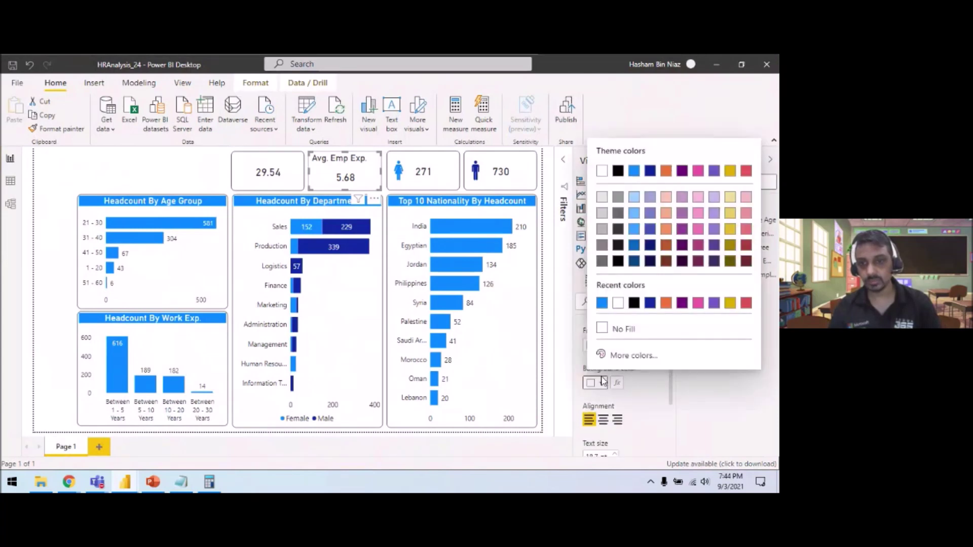
click(602, 307)
click(601, 346)
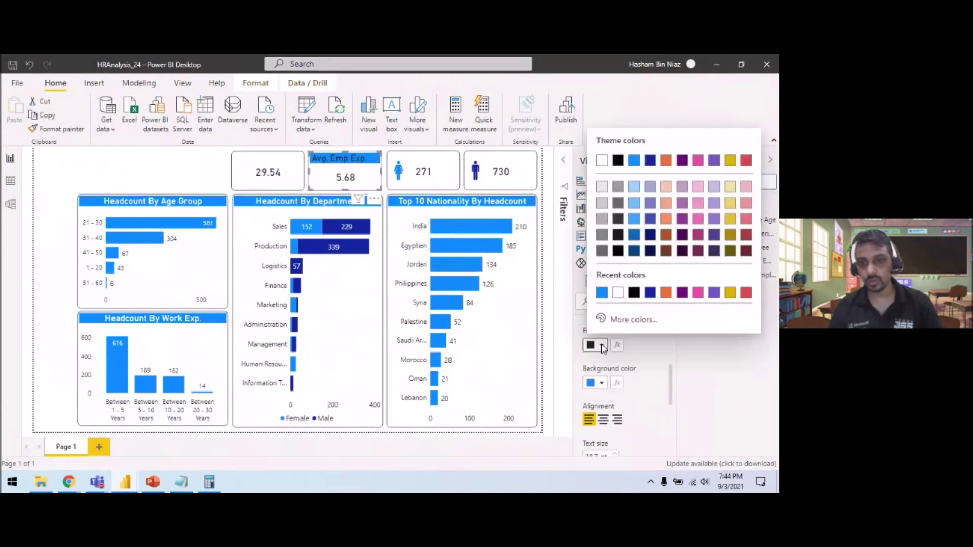
click(615, 297)
click(602, 421)
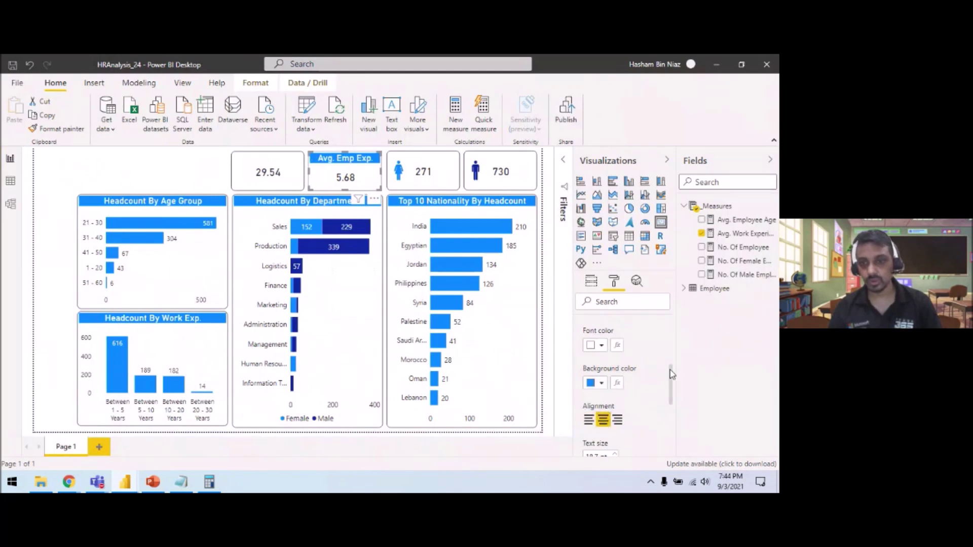
scroll(672, 375, up, 3)
click(608, 335)
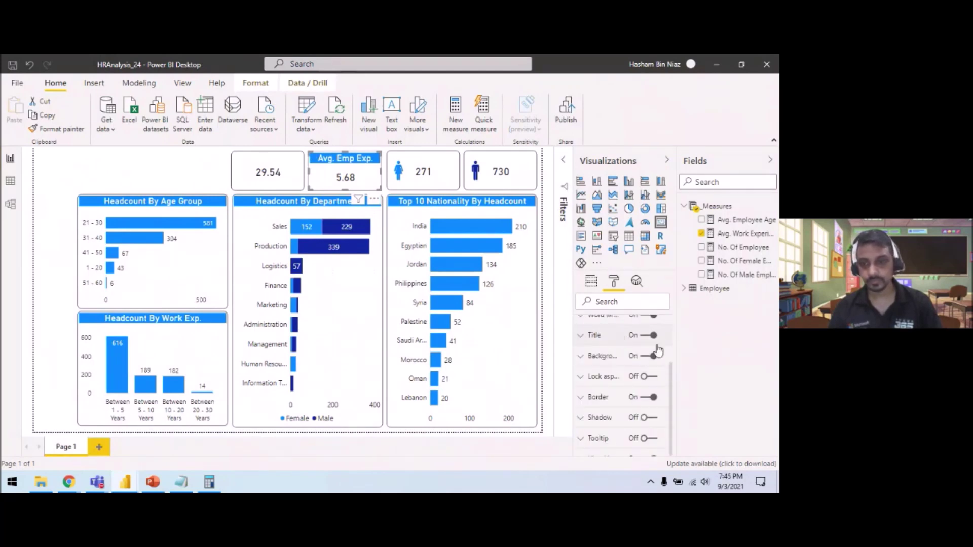
Set the average employee age card's position to X 500 and Y 10
scroll(675, 373, up, 2)
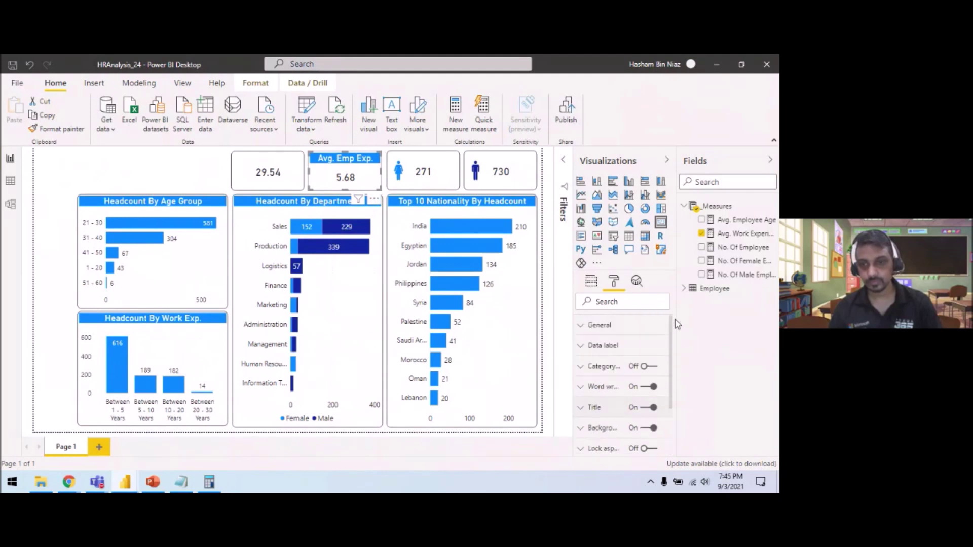
click(635, 330)
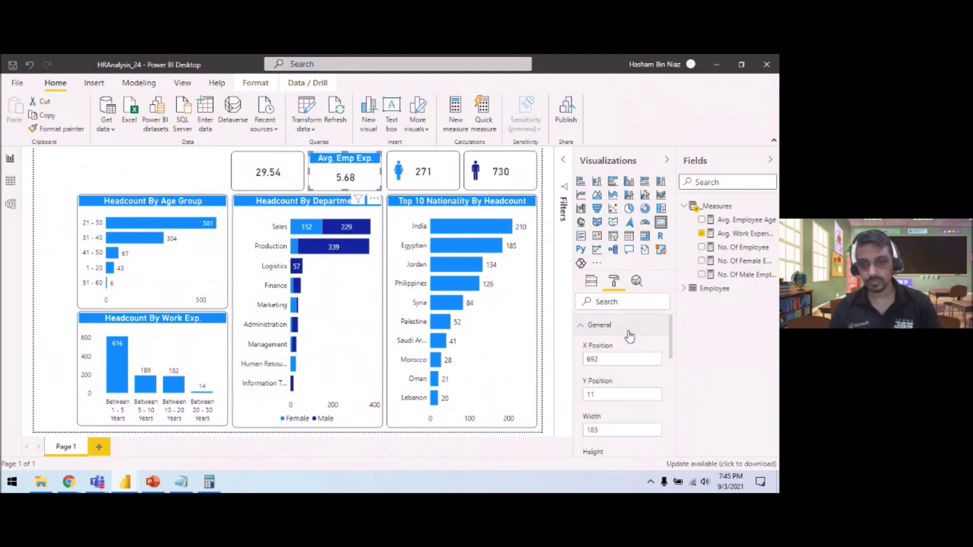
click(268, 162)
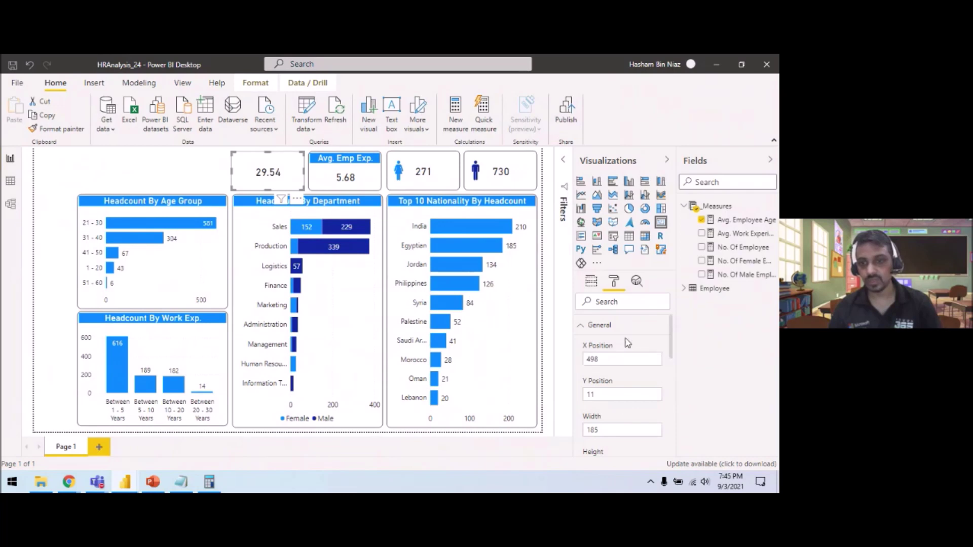
click(614, 327)
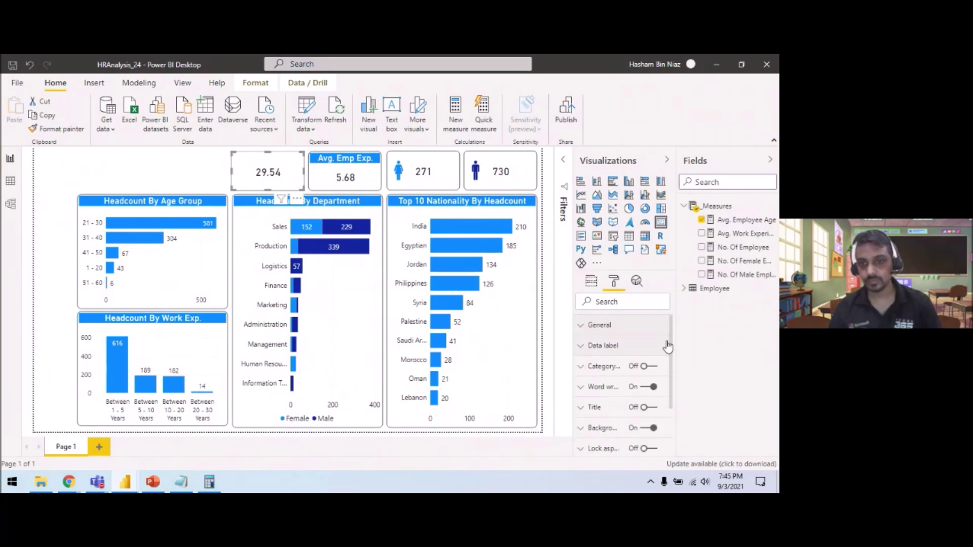
click(598, 325)
click(609, 363)
double_click(591, 359)
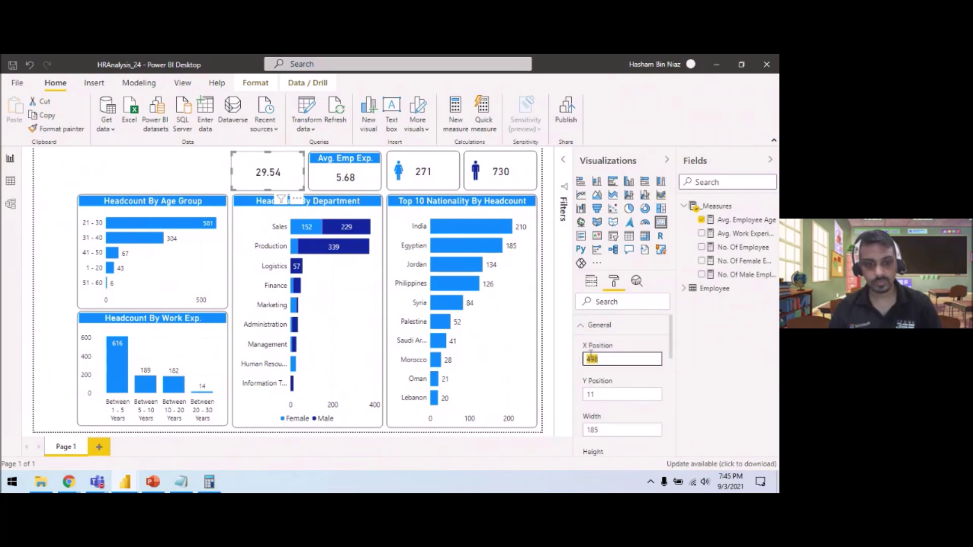
text(500)
key(Tab)
text(10)
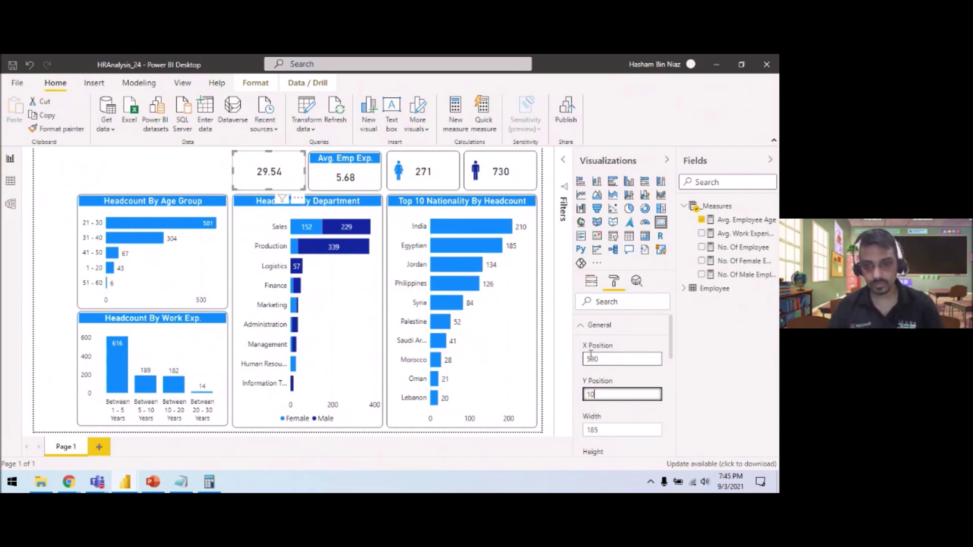
drag(668, 347, 616, 330)
click(616, 329)
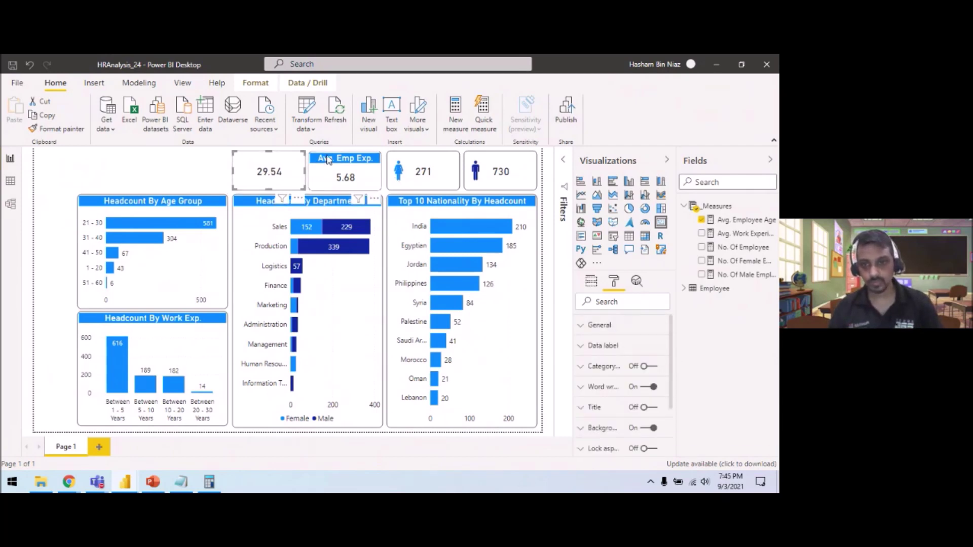
Set the Avg. Emp Exp. card's position to X 695 and Y 10
click(327, 160)
click(599, 325)
drag(608, 358, 568, 363)
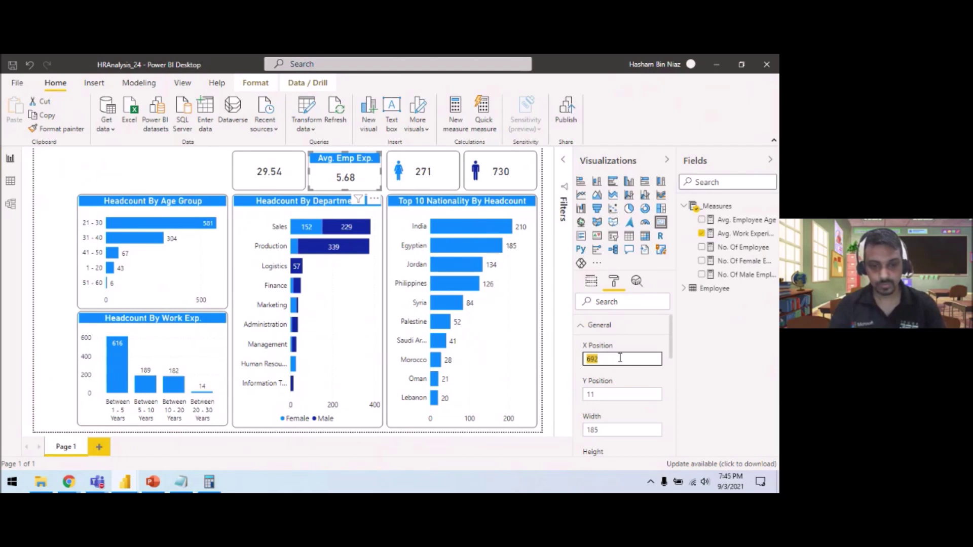
text(695)
key(Tab)
text(1)
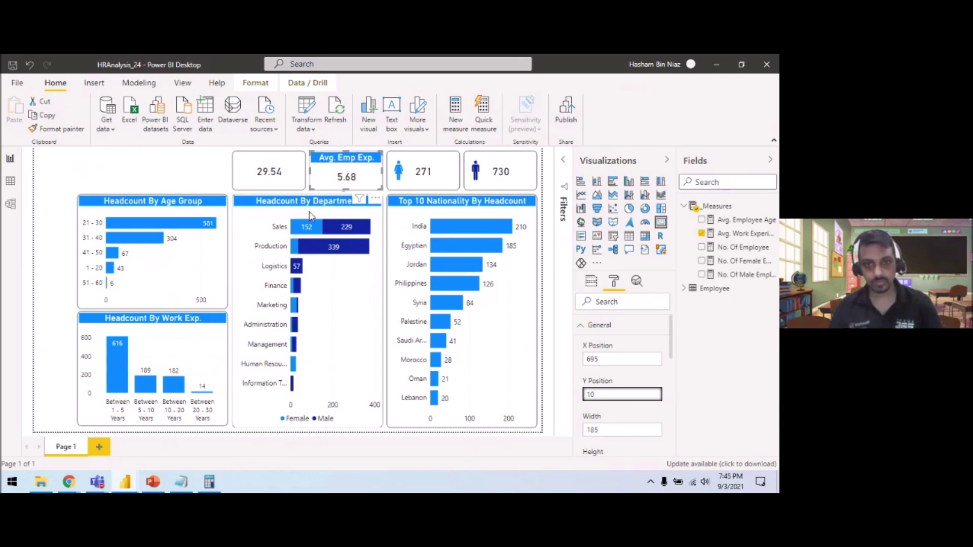
Turn on the title of the average employee age card and set its text to "Avg. Emp Age"
click(603, 326)
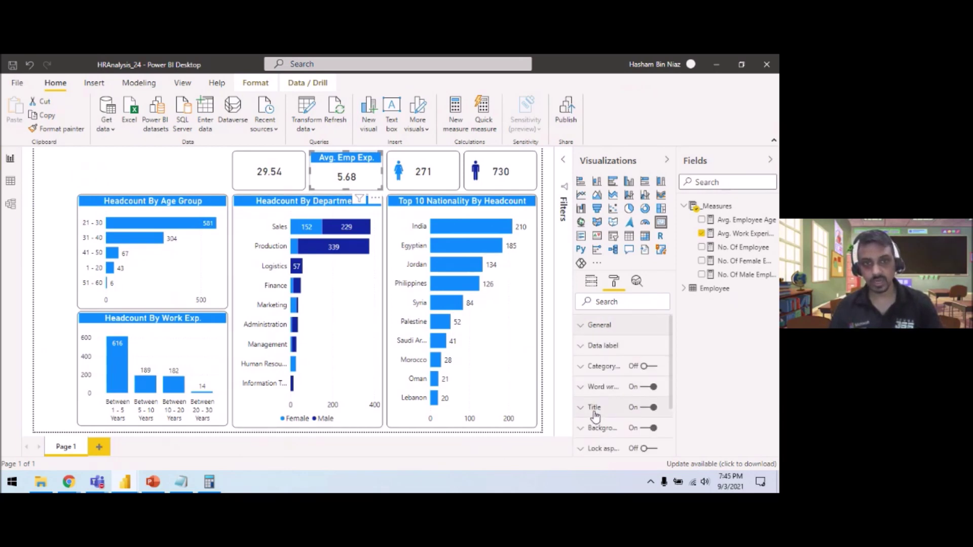
click(273, 160)
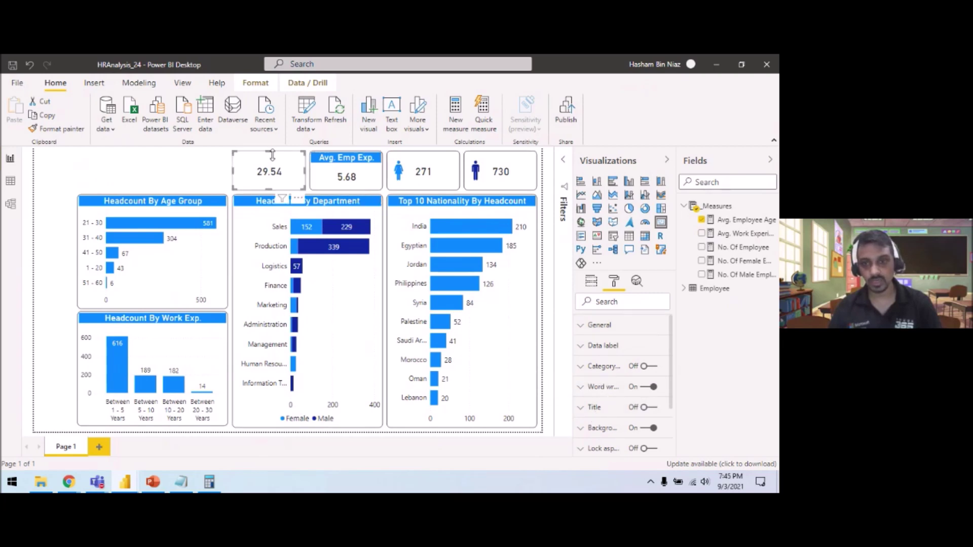
click(649, 407)
click(614, 442)
text(Avg. Emp)
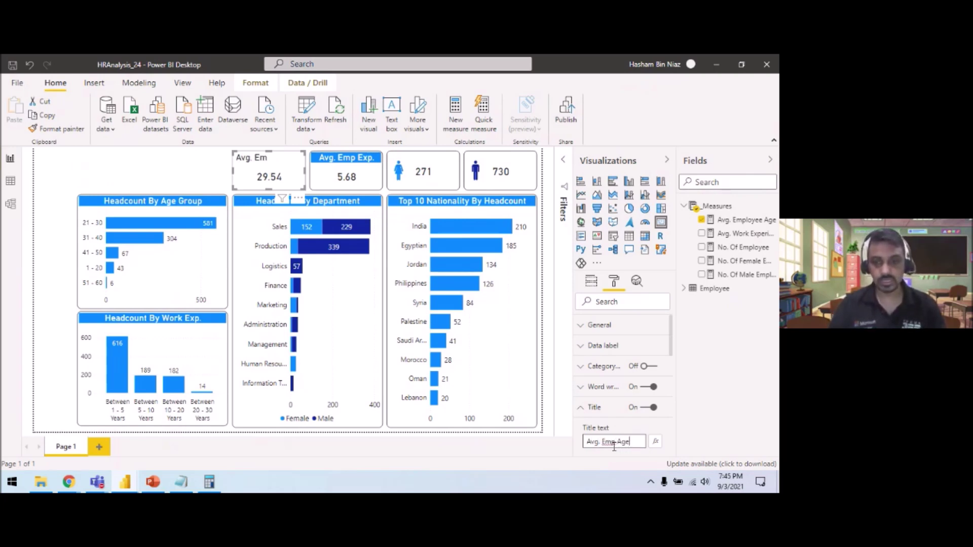
text( Age)
Give the Avg. Emp Age card's title a blue background, white font and centred alignment, and deselect the card
scroll(673, 348, down, 5)
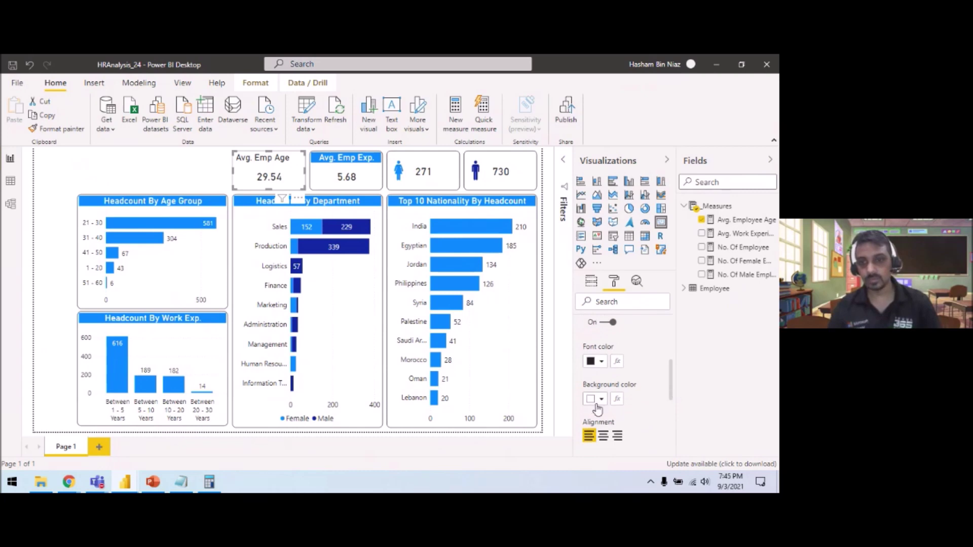
click(598, 405)
click(601, 308)
click(602, 361)
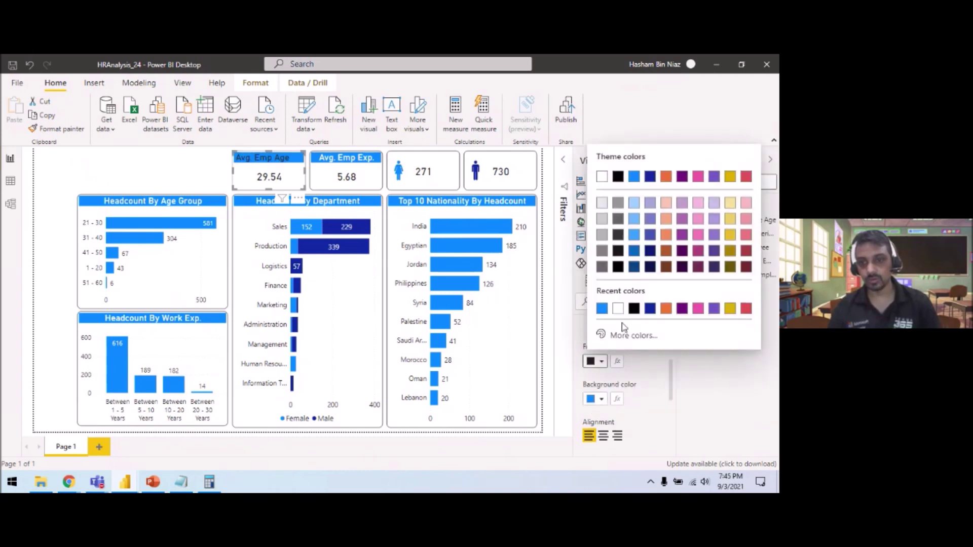
click(617, 309)
click(603, 435)
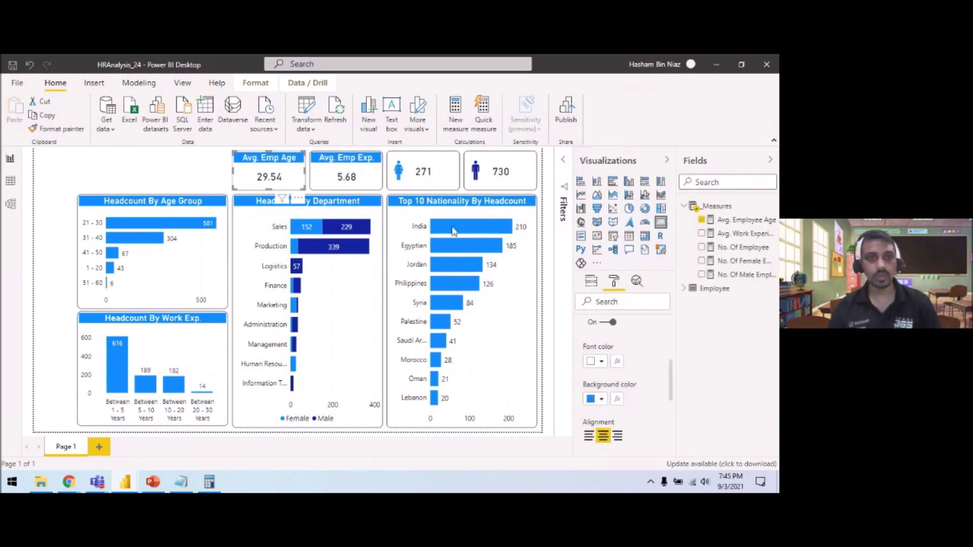
click(173, 158)
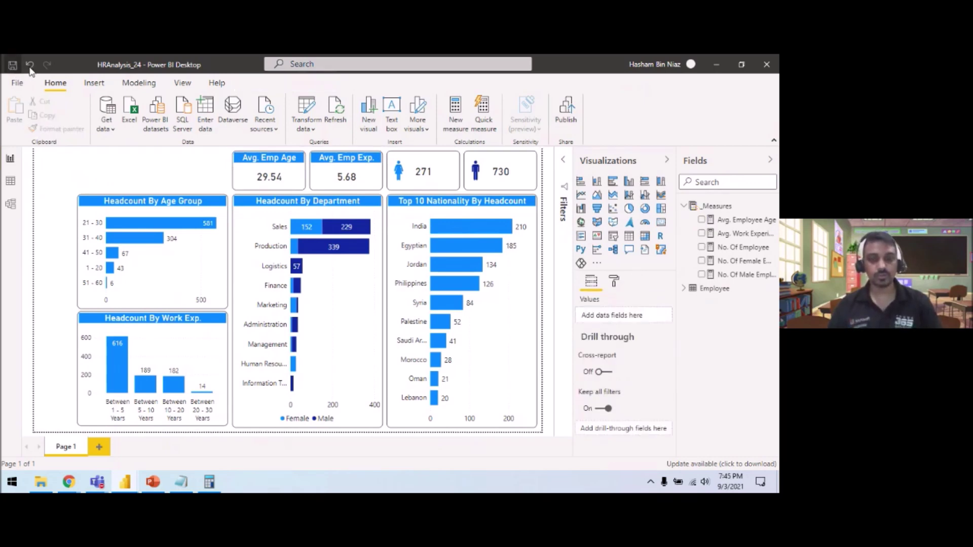
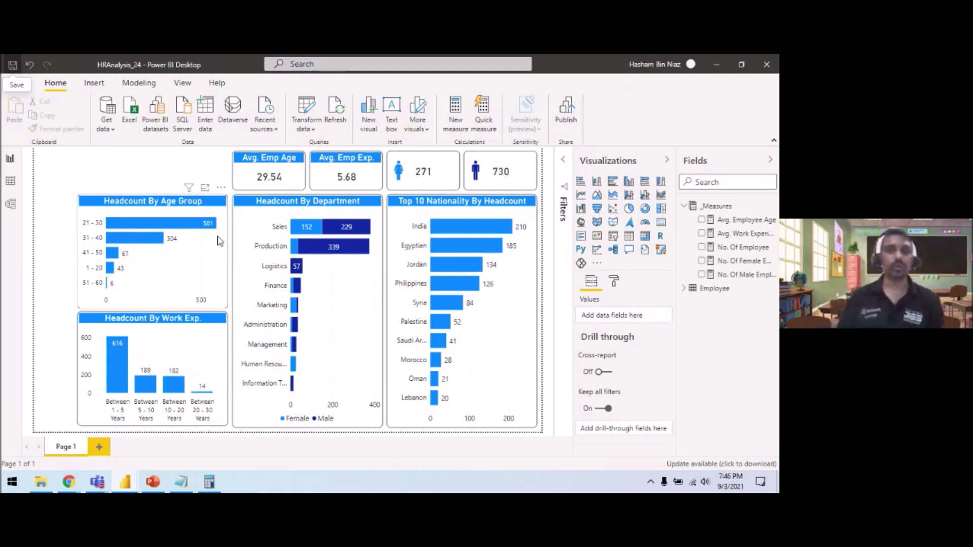
Check the Employee table's fields, start a new calculated table, and paste in the Calendar = CALENDAR(...) formula copied from the Measures file in Notepad
click(685, 206)
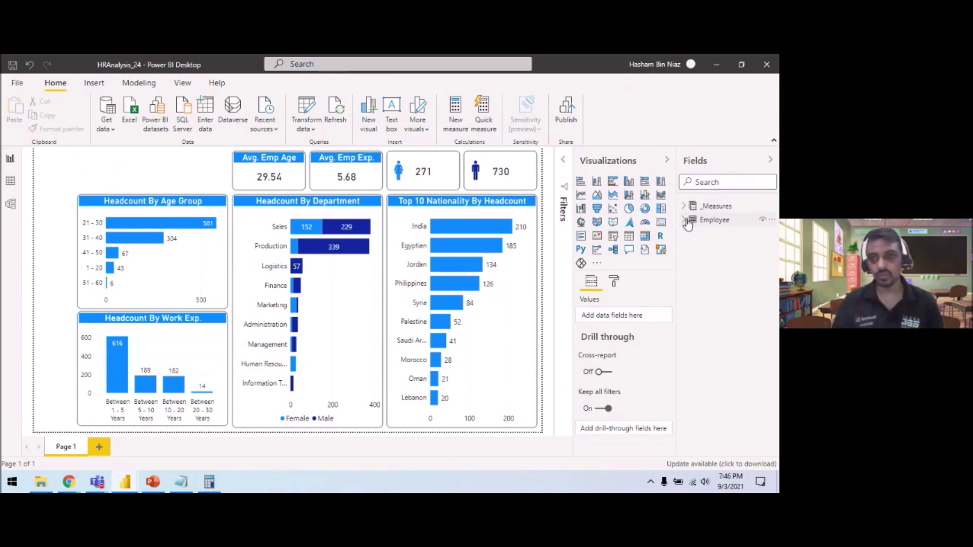
click(685, 220)
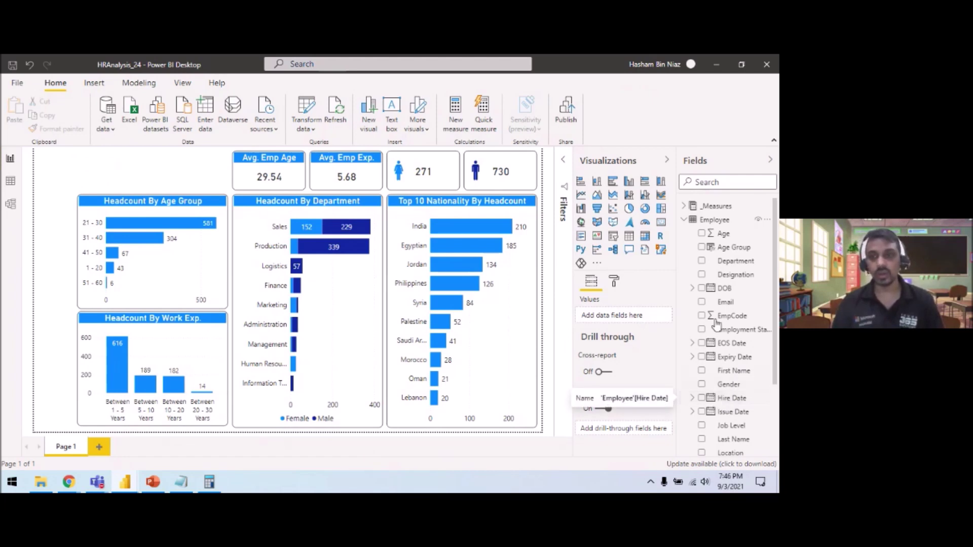
click(685, 222)
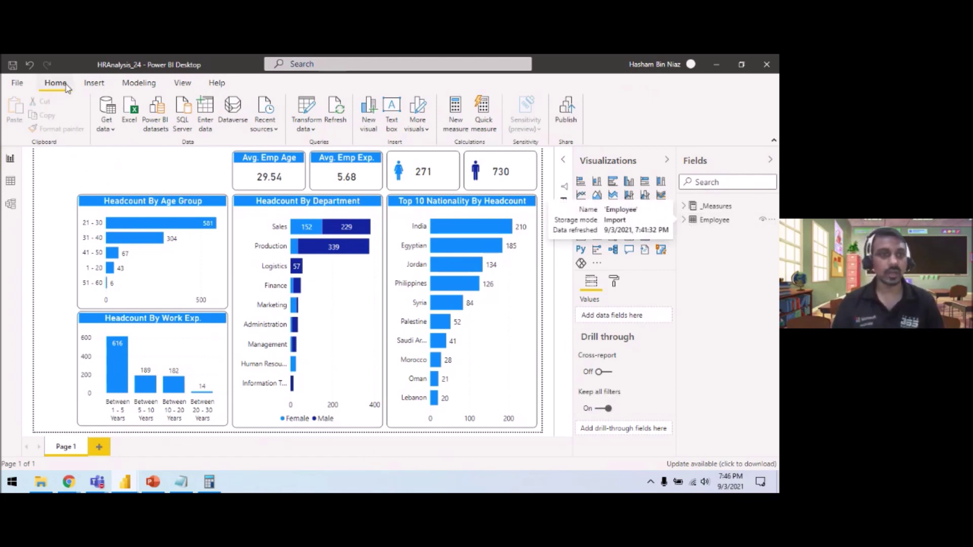
click(130, 87)
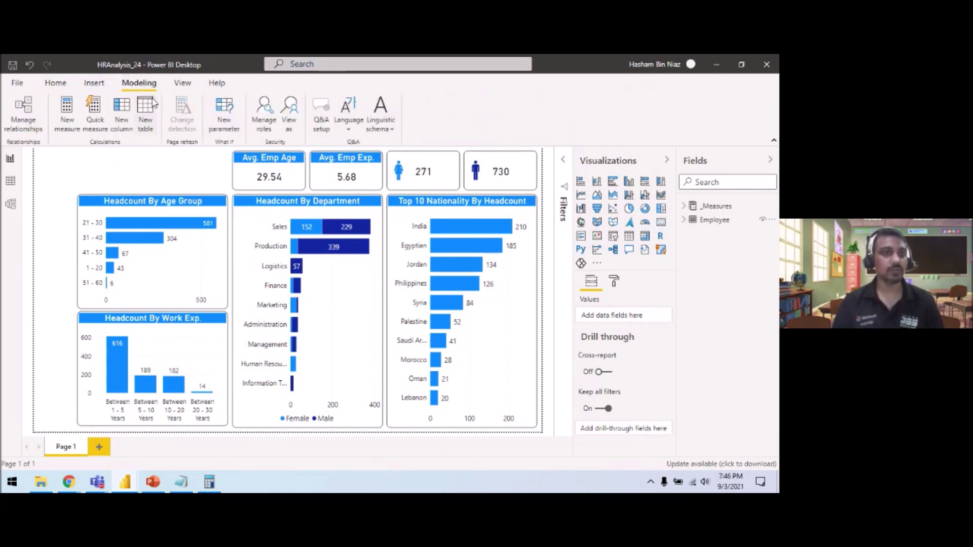
click(148, 115)
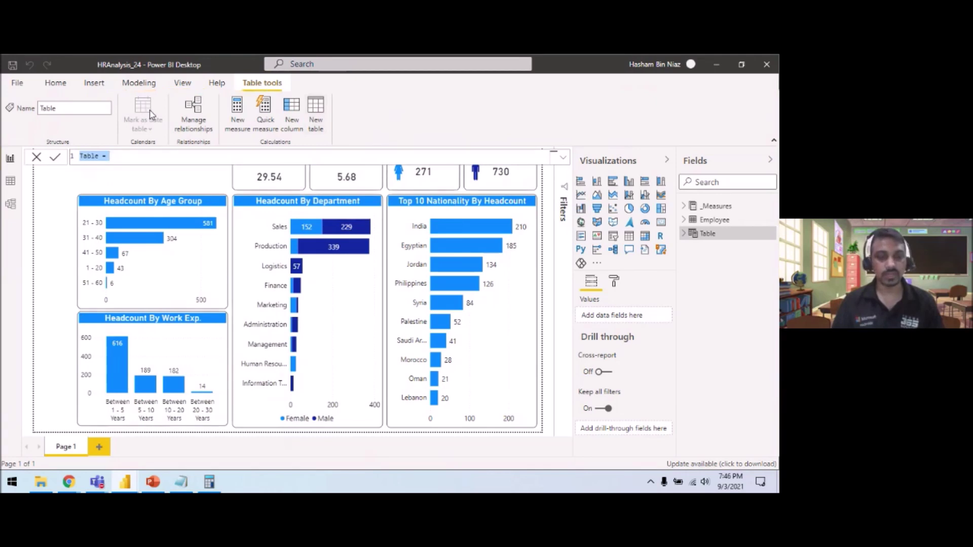
click(181, 481)
drag(683, 349, 630, 251)
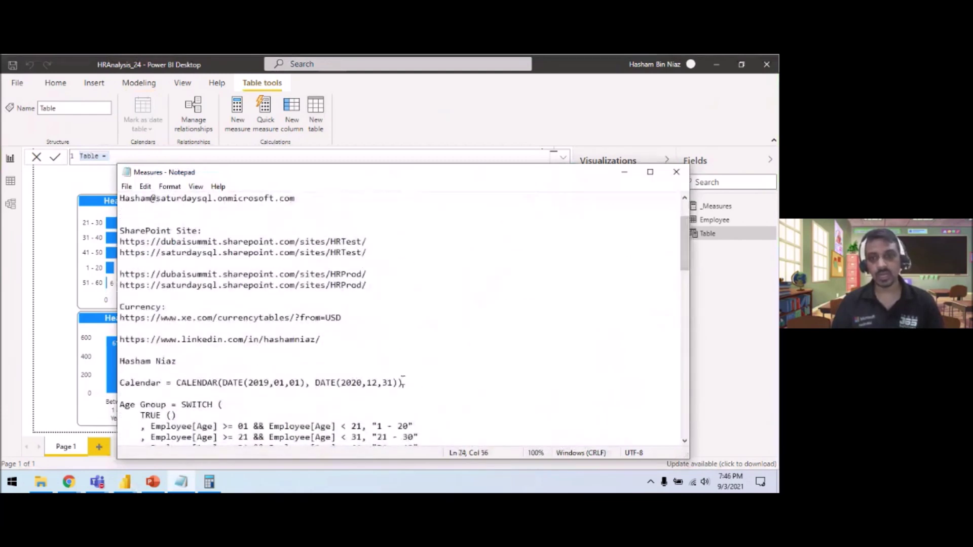
key(shift+End)
key(ctrl+c)
click(624, 172)
key(ctrl+v)
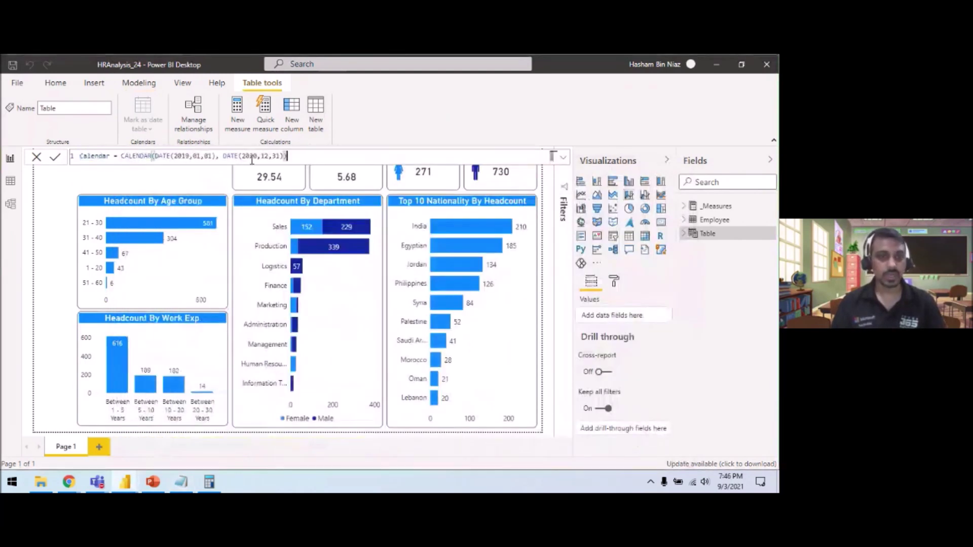
Set the Calendar formula's date range to DATE(2017,01,01) through DATE(2022,12,31) and commit the table
key(BackSpace)
text(2)
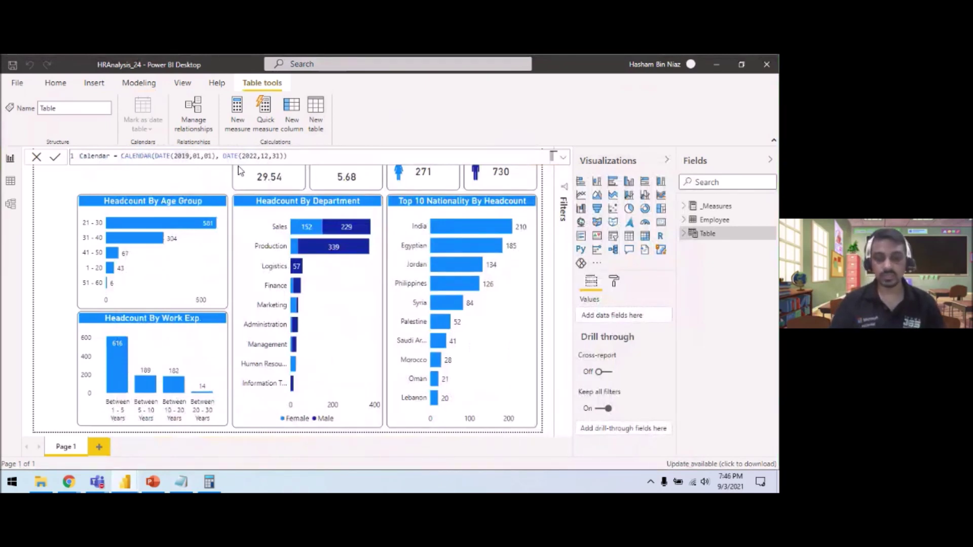
key(BackSpace)
text(4)
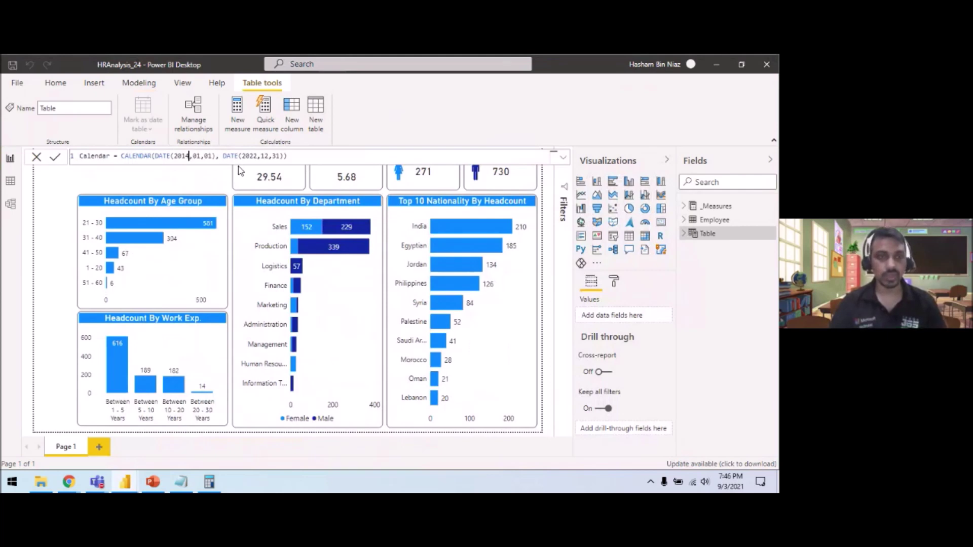
key(BackSpace)
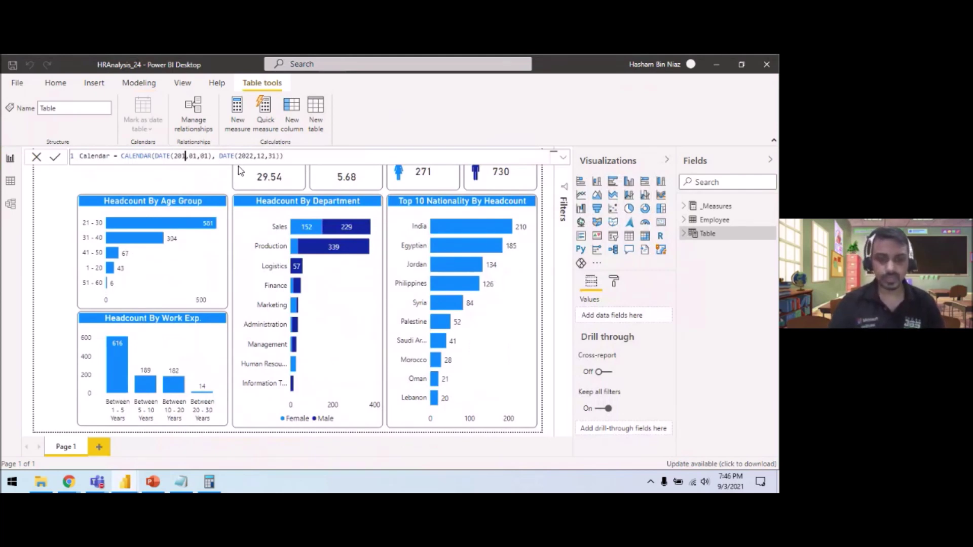
text(5)
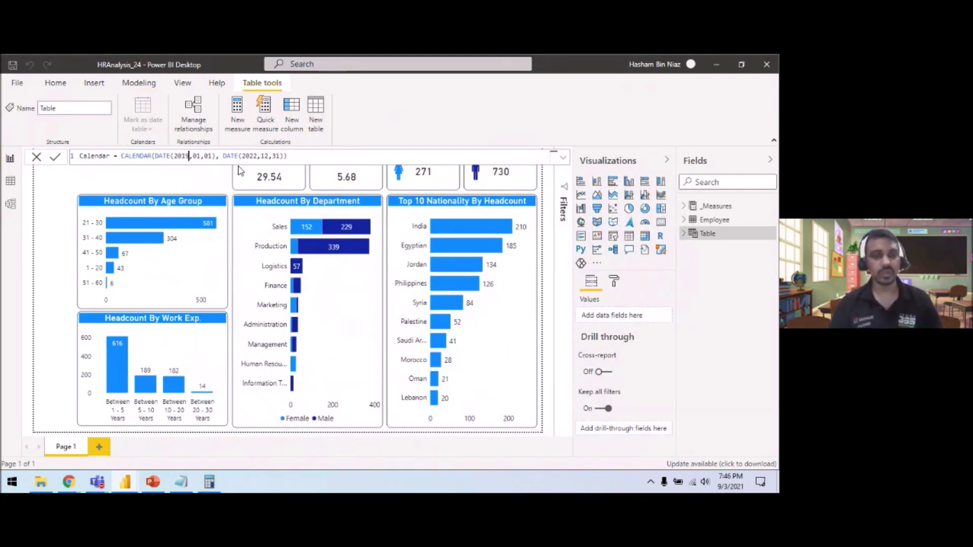
key(BackSpace)
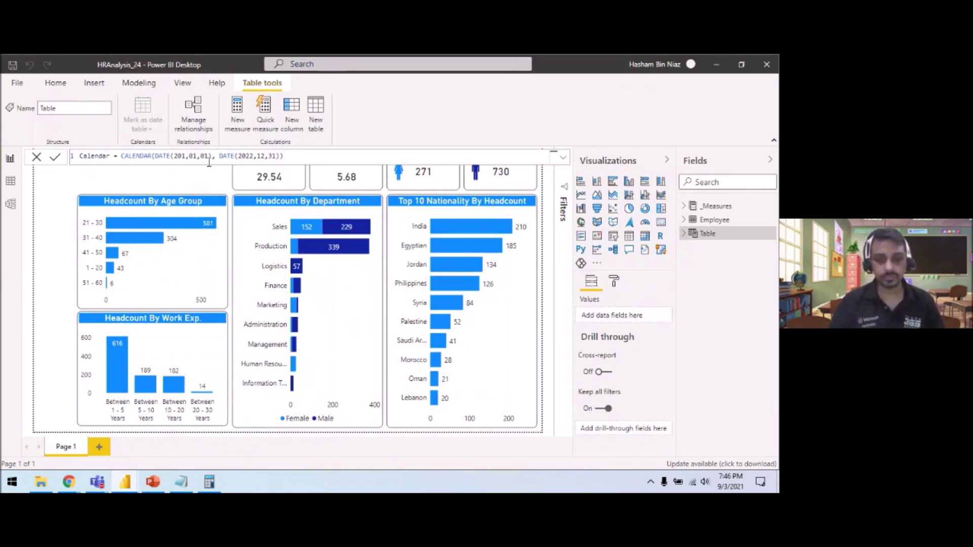
text(7)
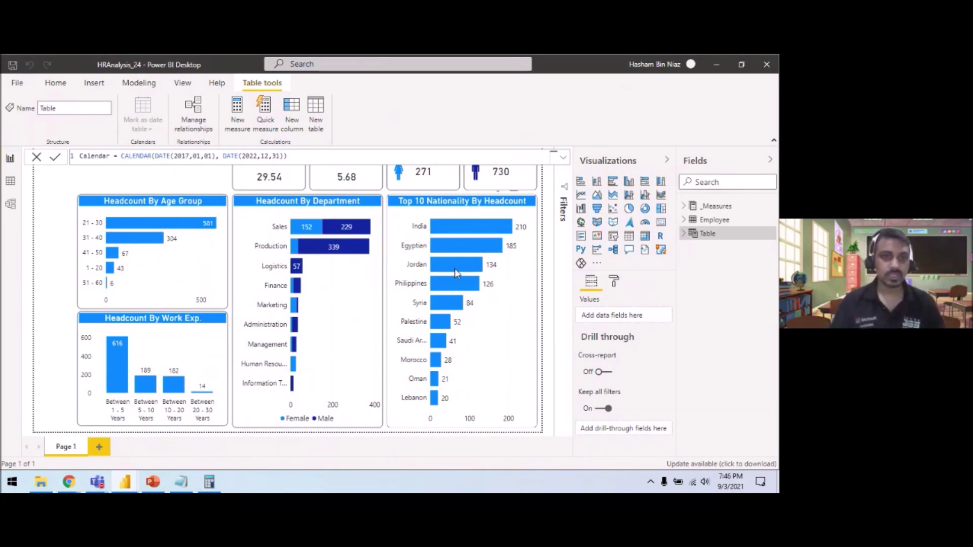
click(55, 157)
Add the Calendar table's Date field to the page as a slicer, keeping only the Year level of its hierarchy
click(684, 221)
click(714, 234)
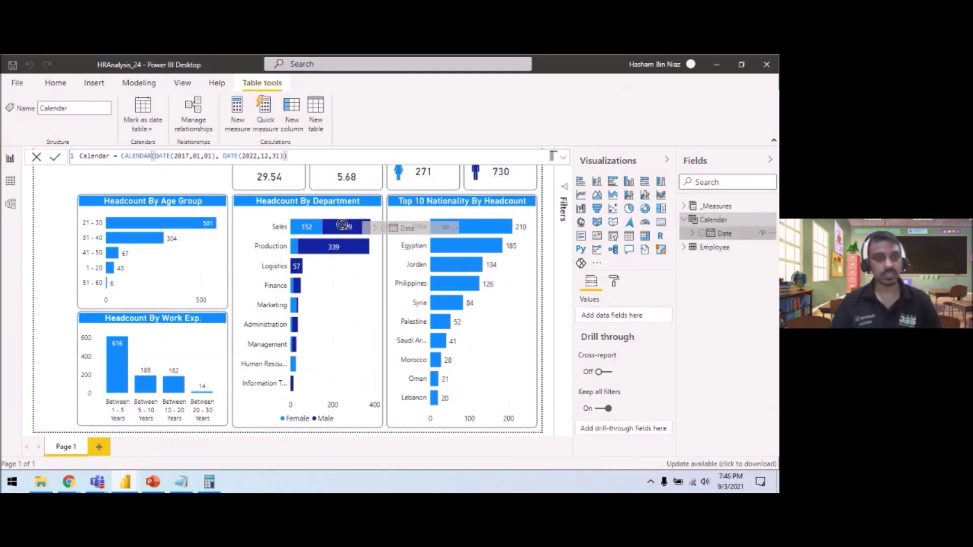
drag(72, 183, 72, 183)
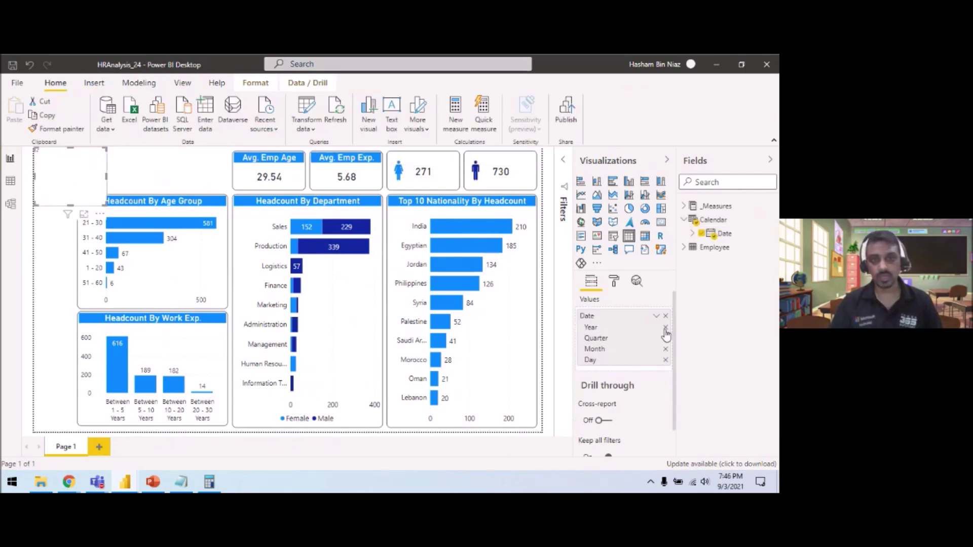
click(612, 237)
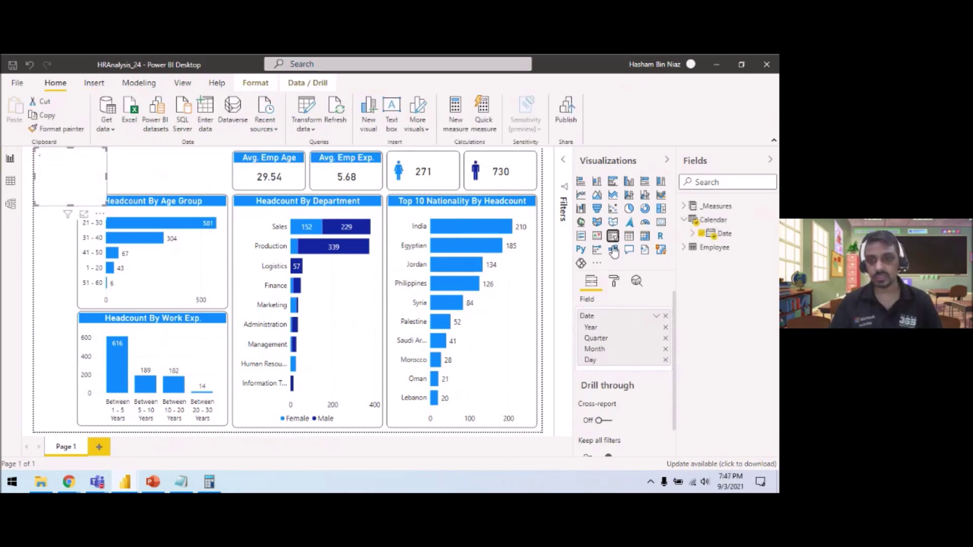
click(665, 359)
click(665, 348)
click(665, 338)
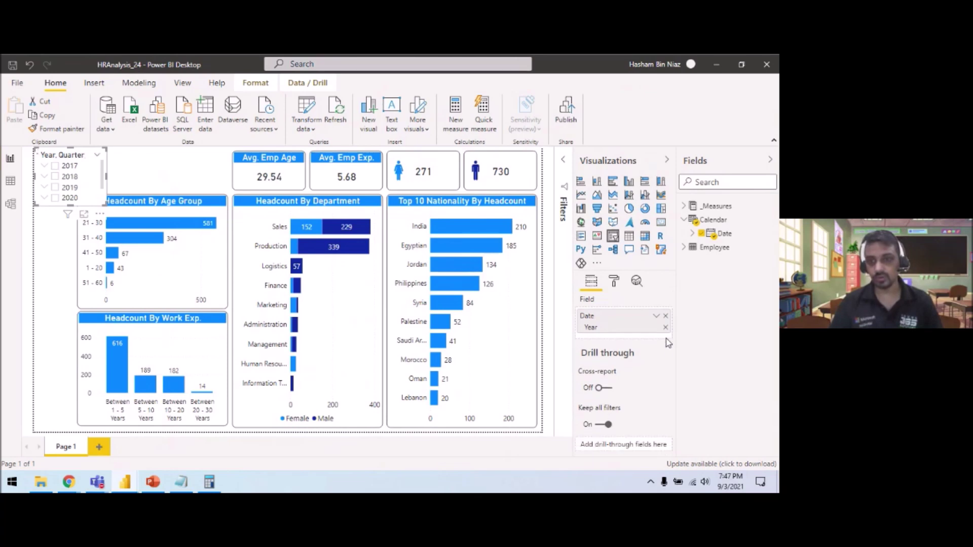
Shrink the Year slicer to fit above the Headcount By Age Group chart and change it to a dropdown
drag(101, 203, 95, 194)
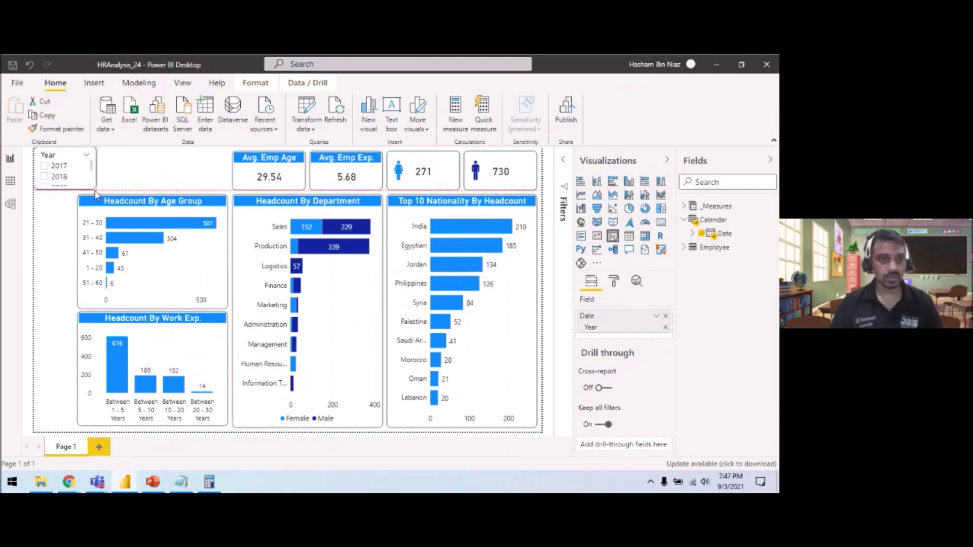
click(86, 154)
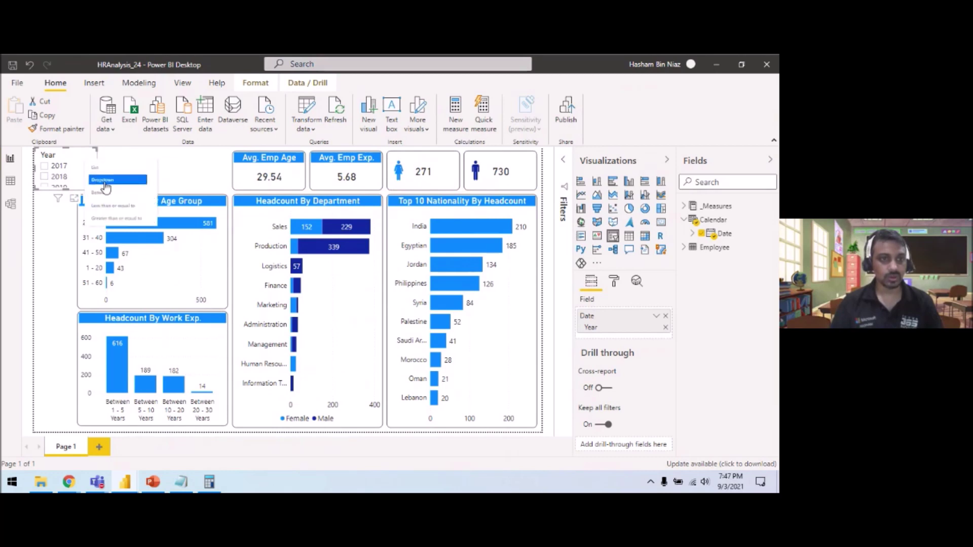
click(105, 179)
Test the Year slicer by selecting 2017 and then 2018
click(64, 169)
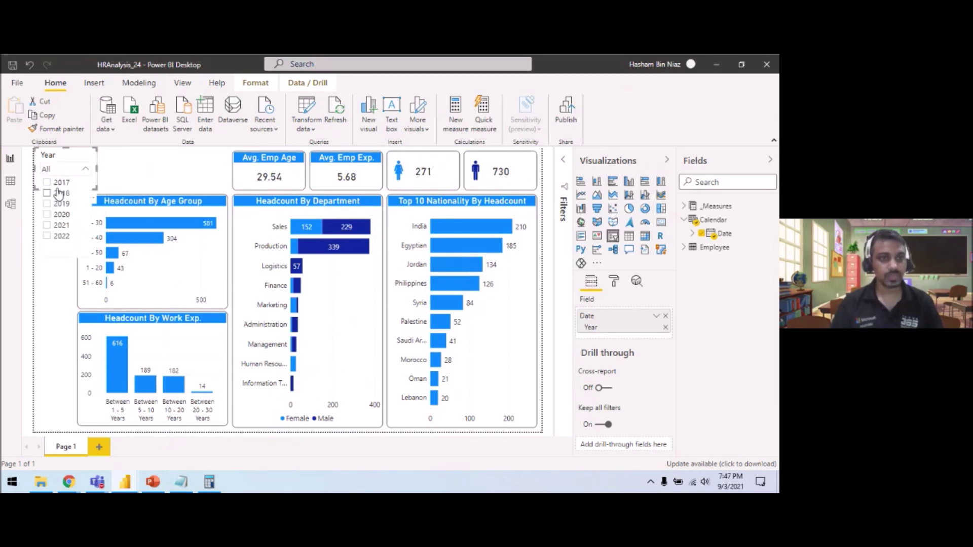
click(53, 183)
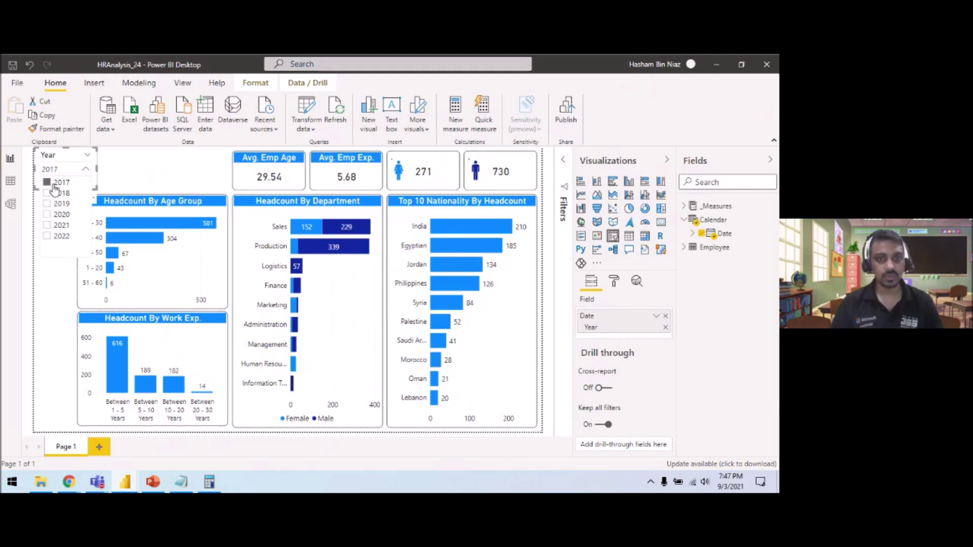
click(49, 194)
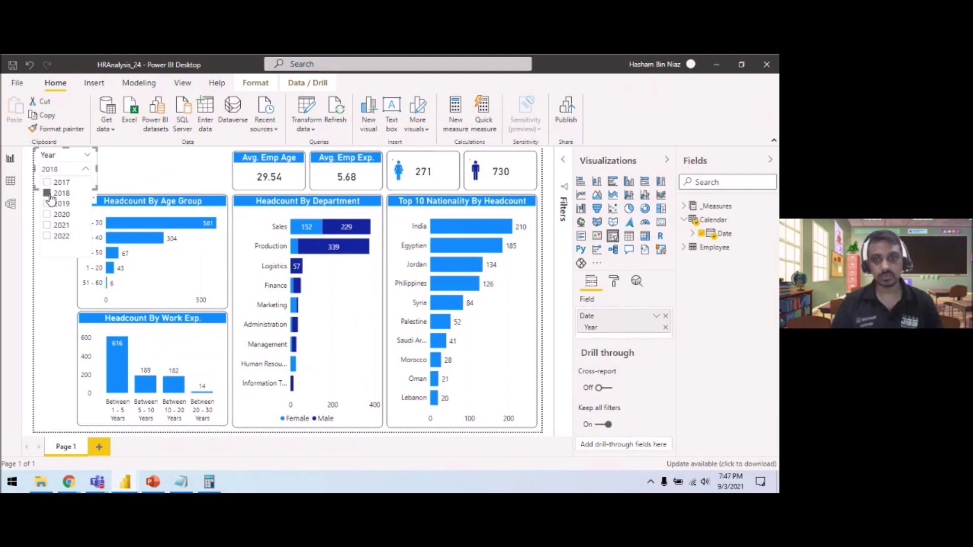
Inspect the links between the Calendar, Employee and _Measures tables in the model diagram, and return to the report page
click(10, 205)
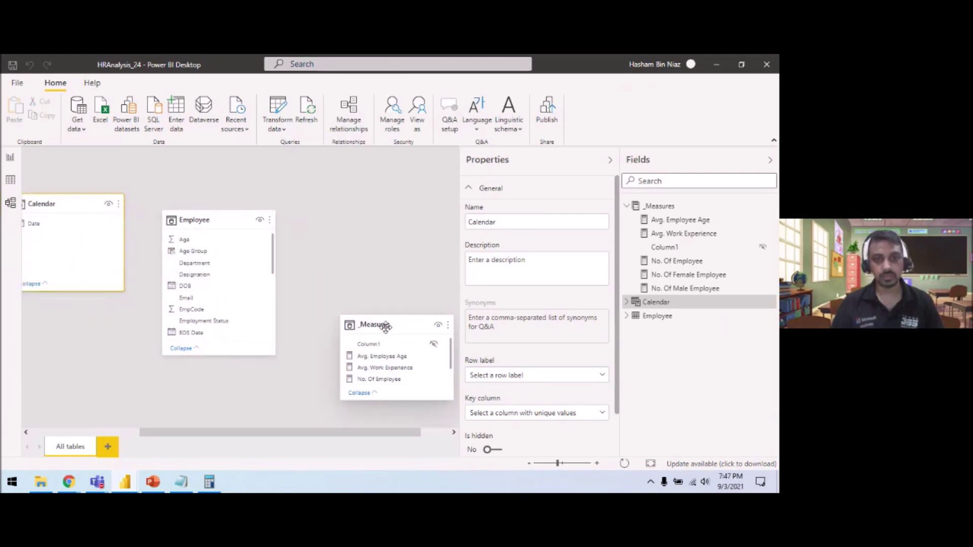
click(610, 162)
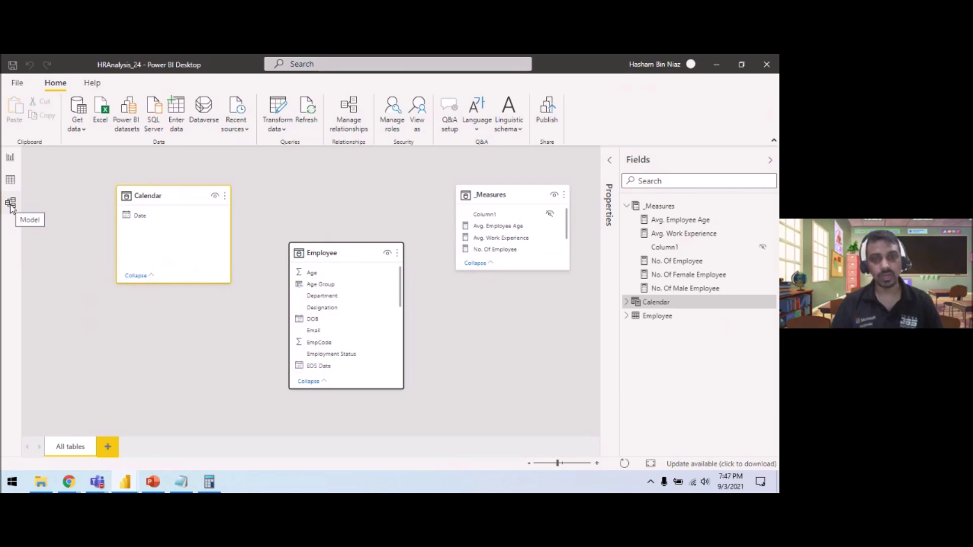
click(11, 159)
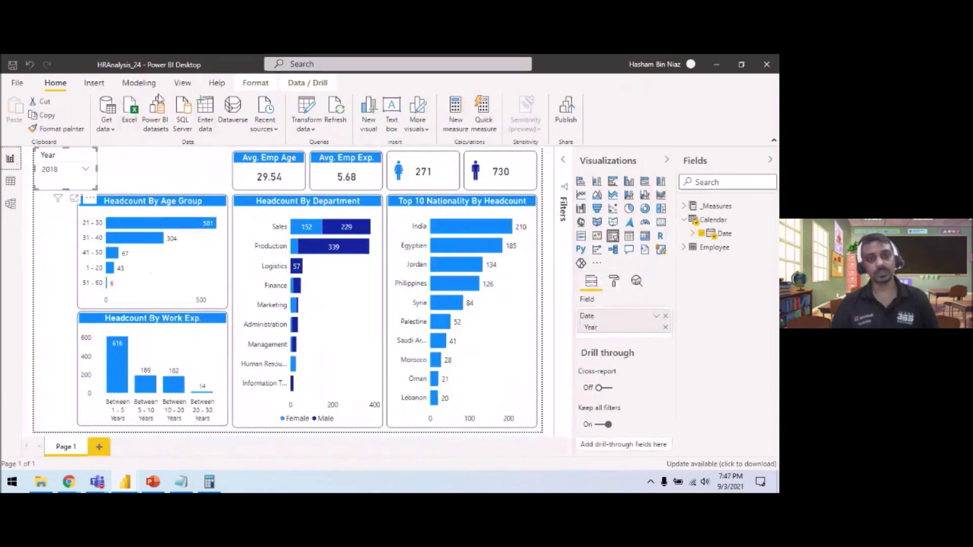
Create an active one-to-many relationship with single cross-filter direction between the Calendar table's Date column and the Employee table's Hire Date column
click(139, 82)
click(13, 126)
click(202, 361)
click(287, 159)
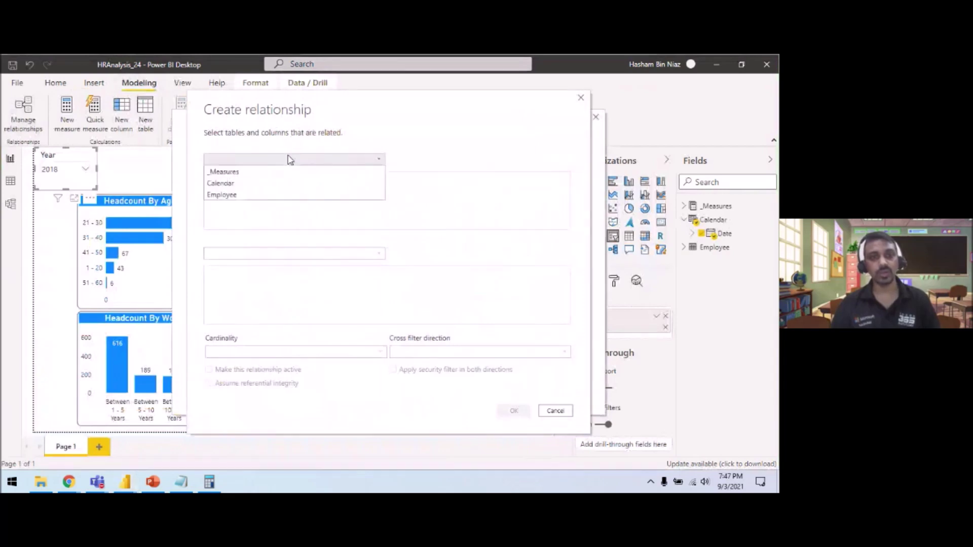
click(278, 183)
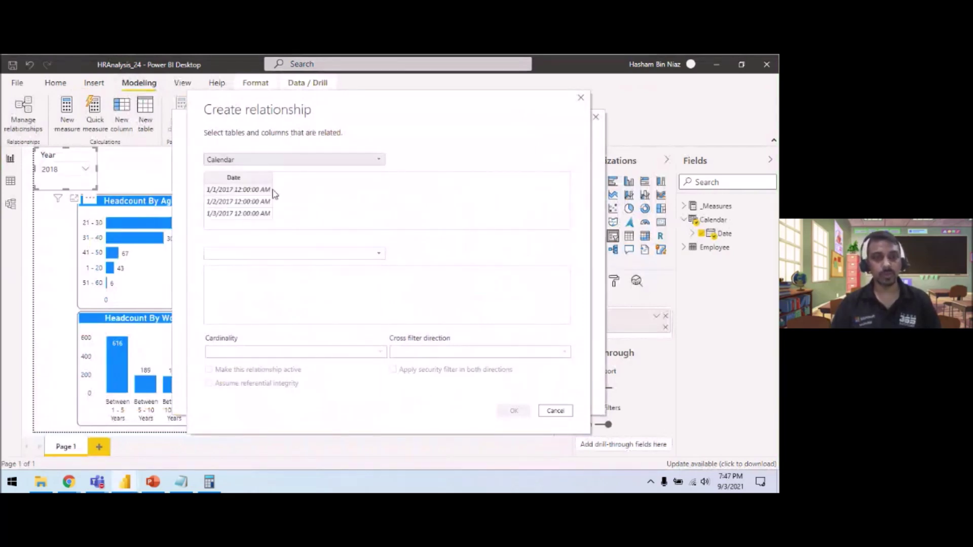
click(242, 181)
click(336, 253)
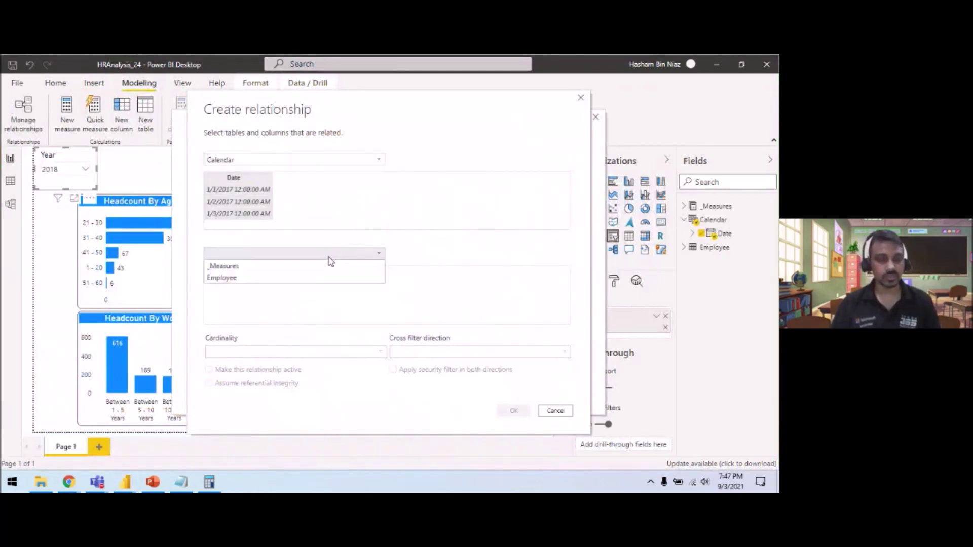
click(304, 278)
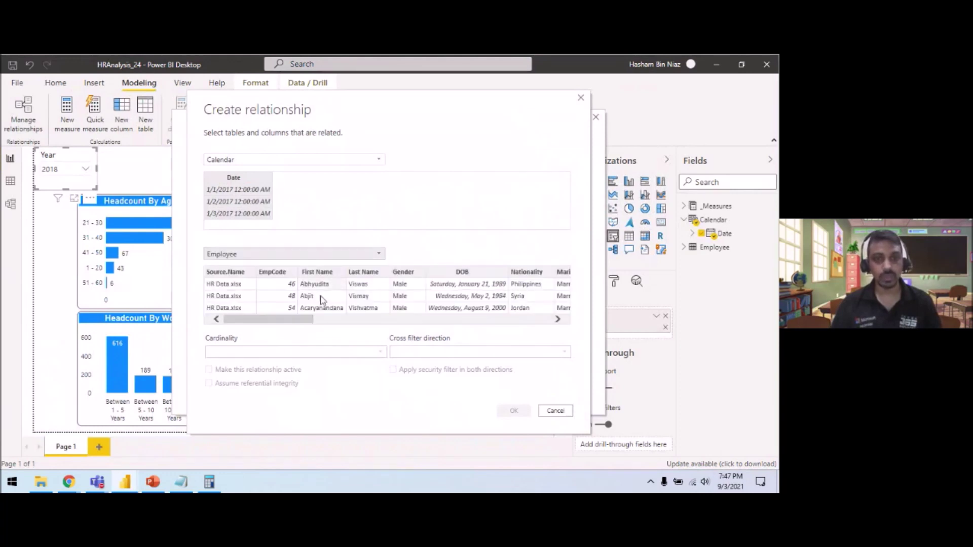
drag(299, 324, 369, 325)
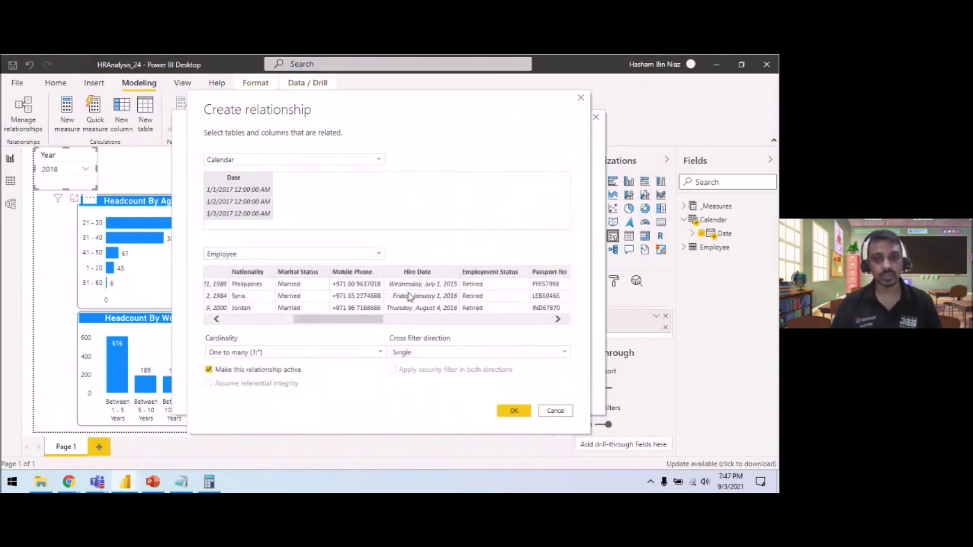
click(421, 273)
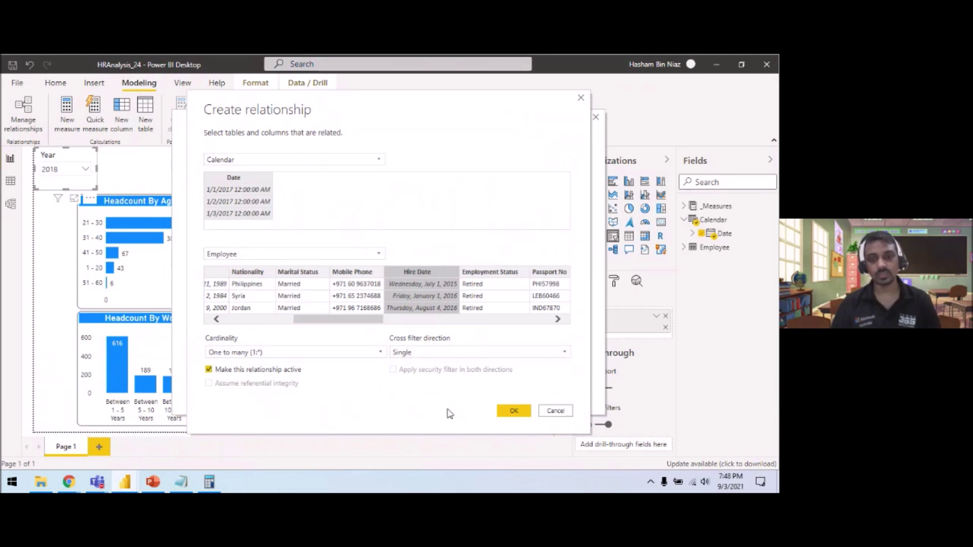
click(509, 413)
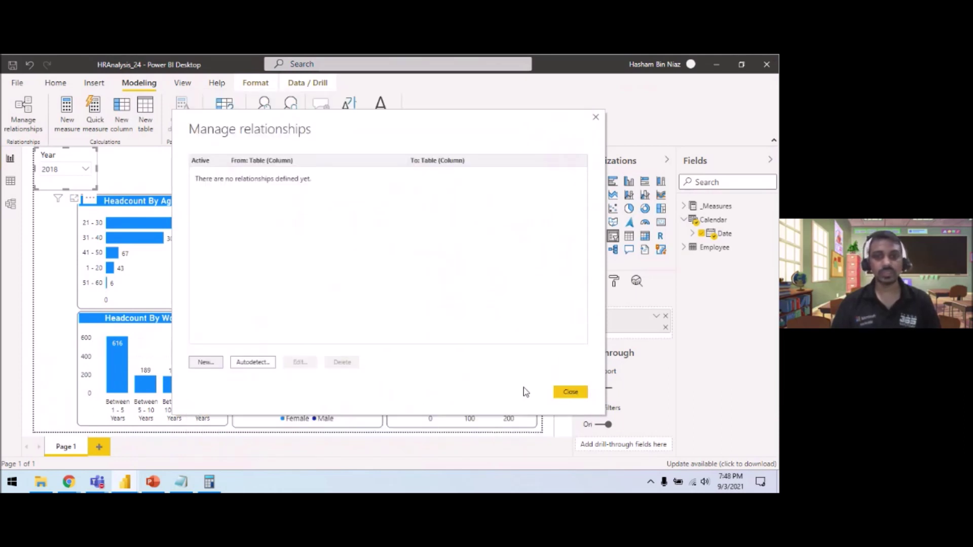
click(574, 397)
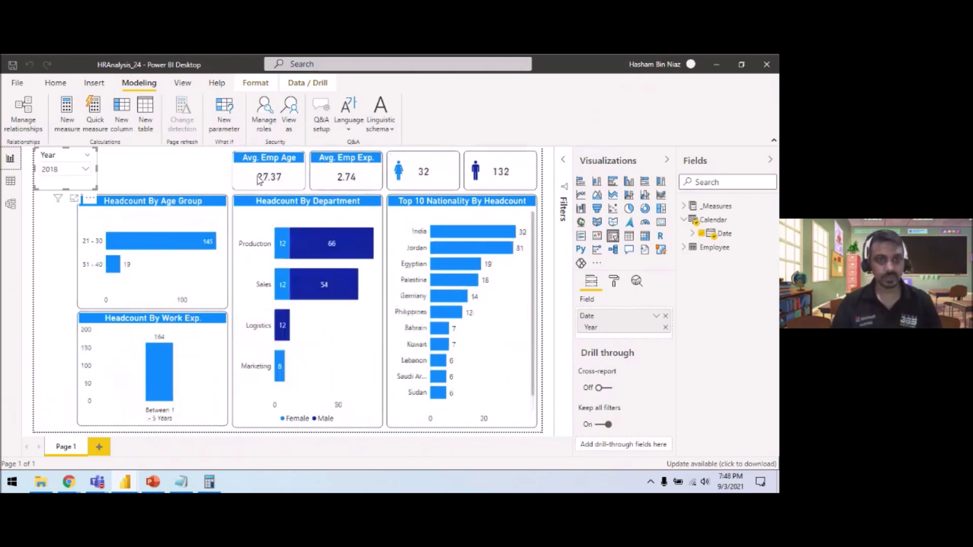
Test the related Year slicer by selecting 2019, 2020 and then 2018
click(86, 170)
click(60, 215)
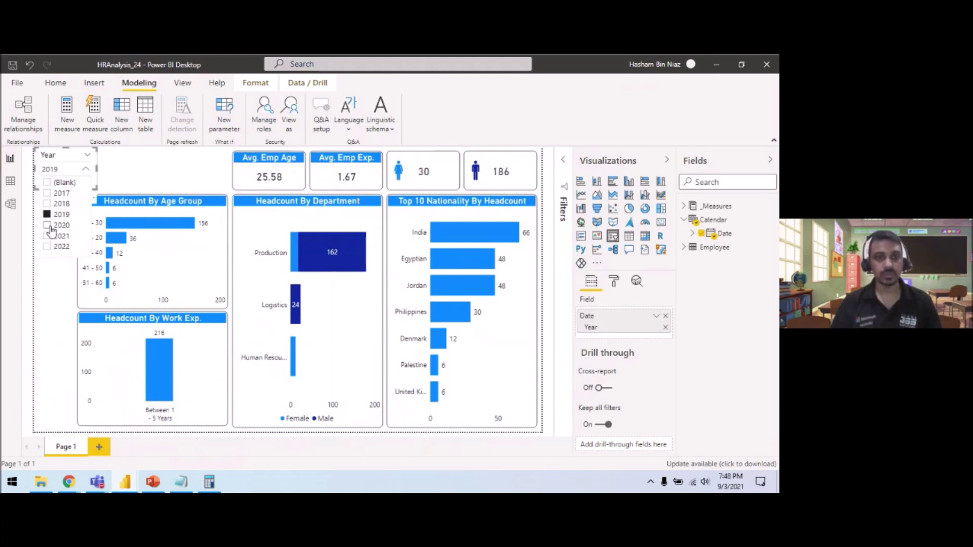
click(47, 225)
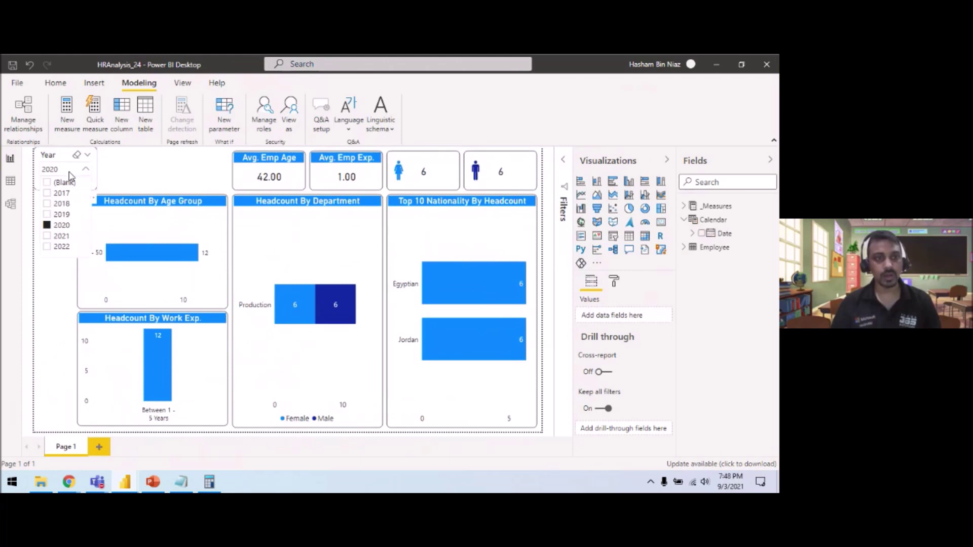
click(47, 204)
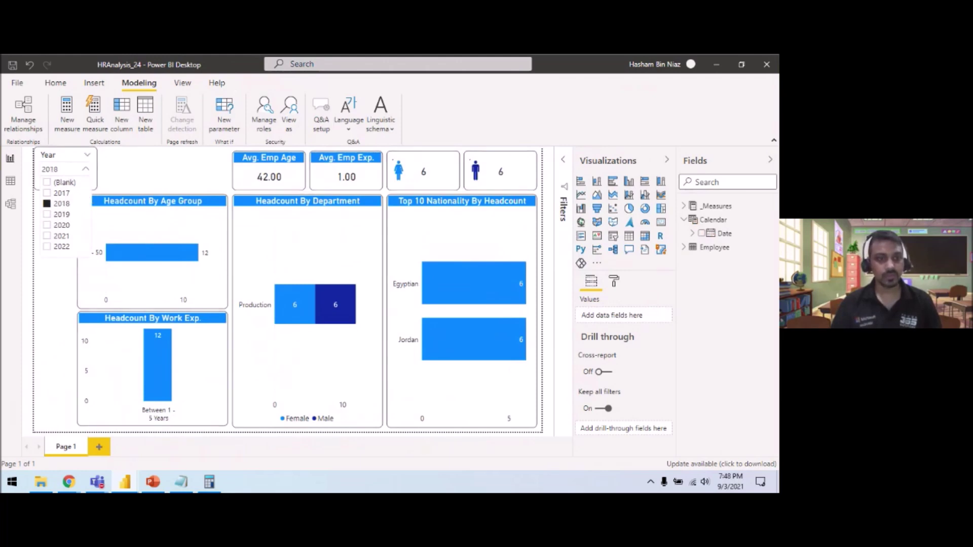
Switch to PowerPoint, present slide 4 with the three exercises to check the remaining tasks, and return to Power BI
click(152, 485)
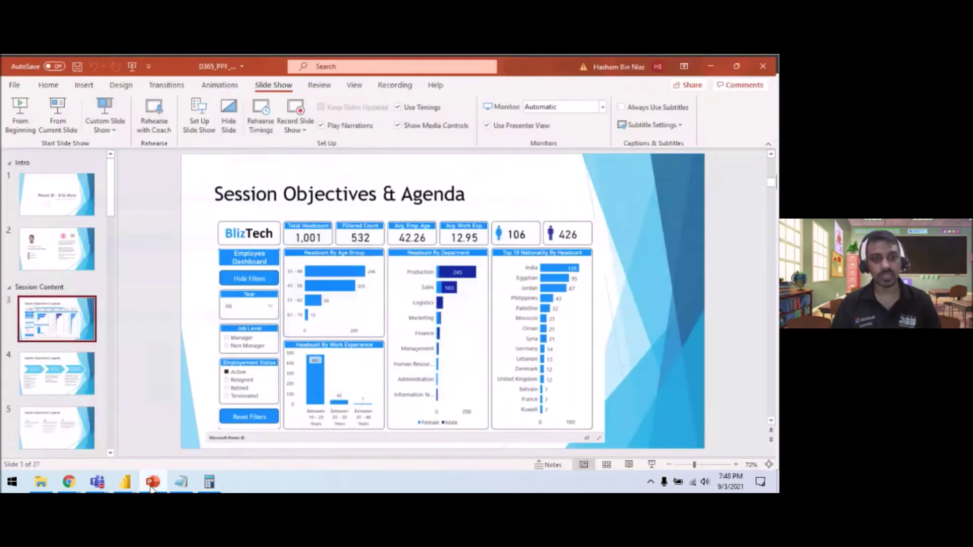
click(57, 374)
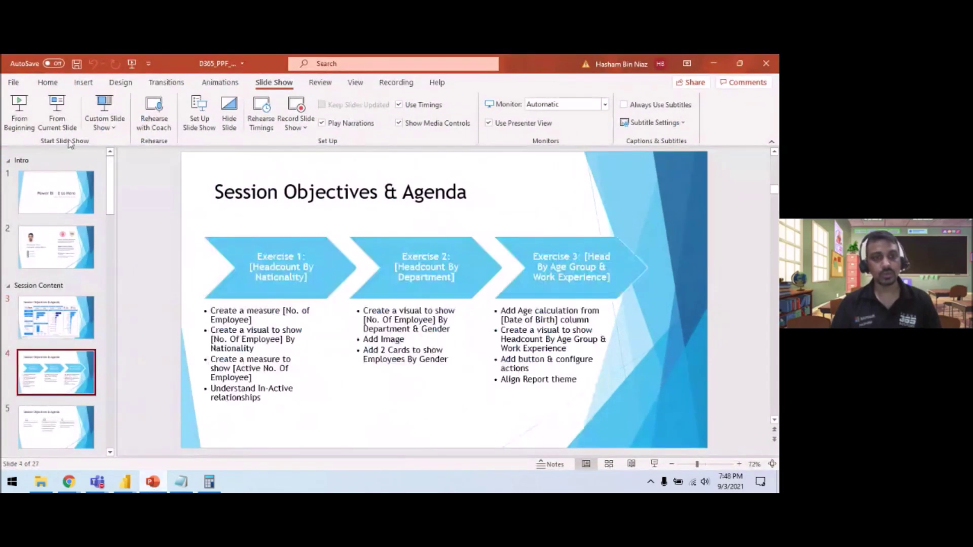
click(57, 114)
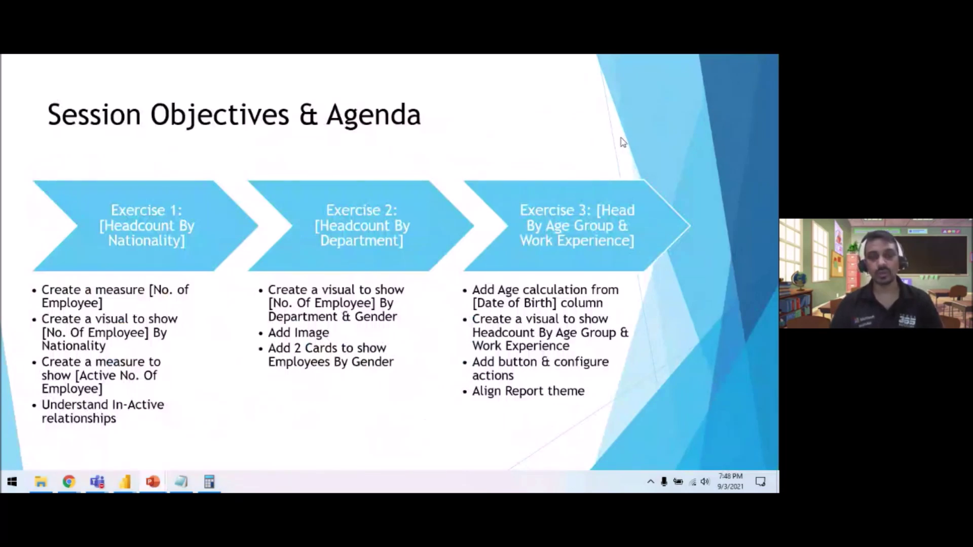
key(Escape)
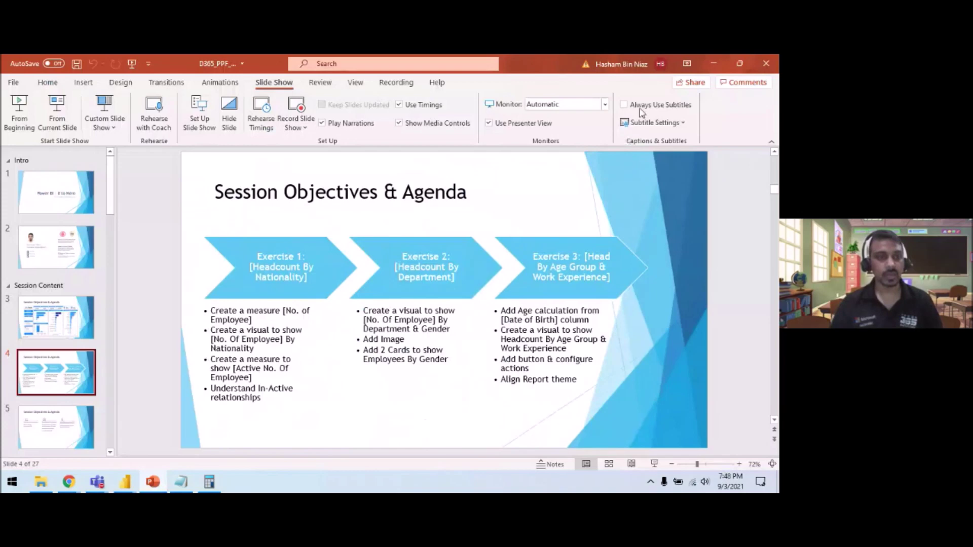
click(712, 65)
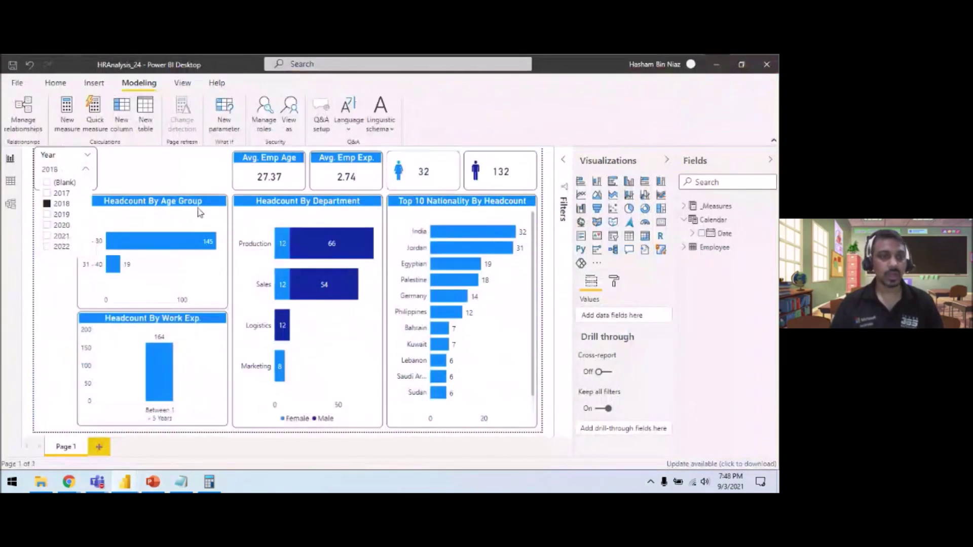
Collapse the Year slicer's list and nudge the slicer slightly away from the page's corner, above the Headcount By Age Group chart
click(86, 169)
click(97, 184)
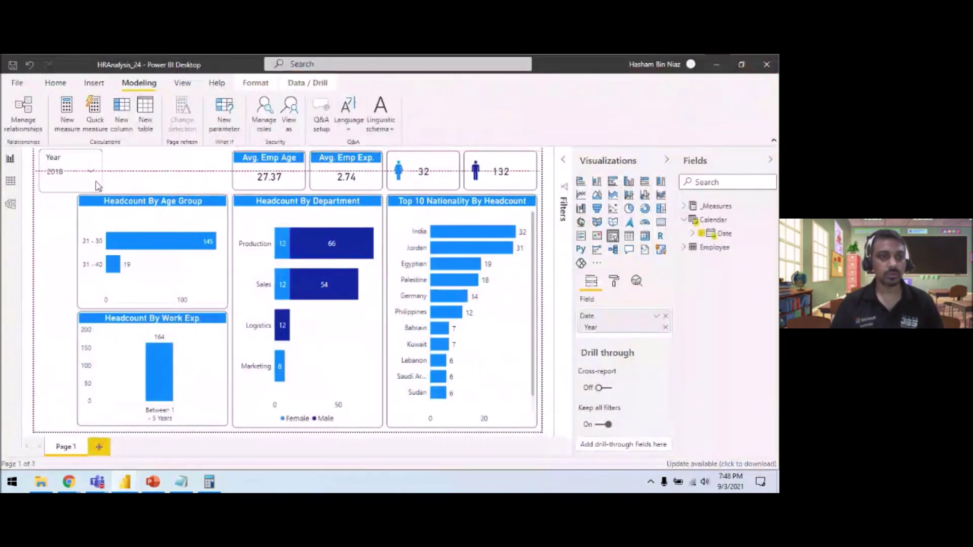
drag(100, 188, 102, 189)
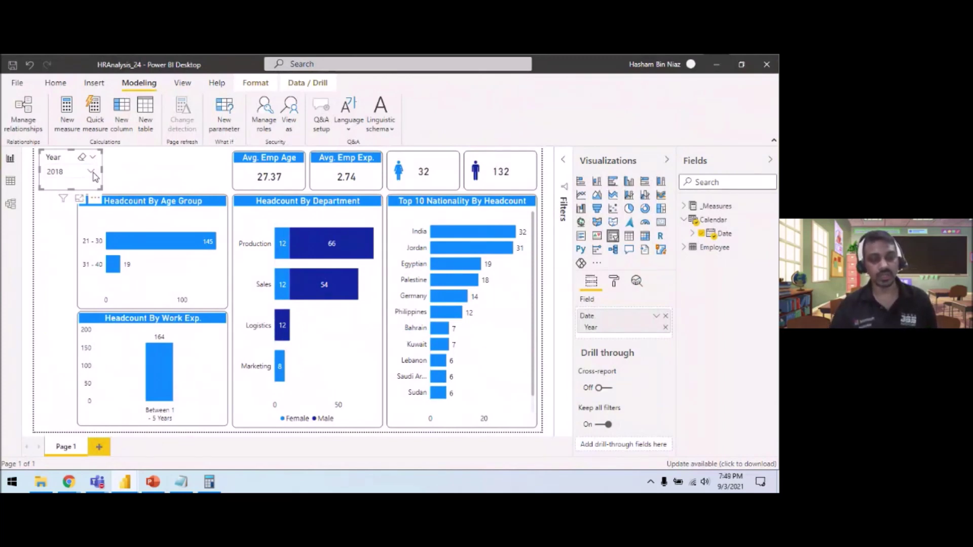
Switch to the Measures file in Notepad and copy the No. Of Employee formula that uses the StartDate and EndDate variables
click(181, 482)
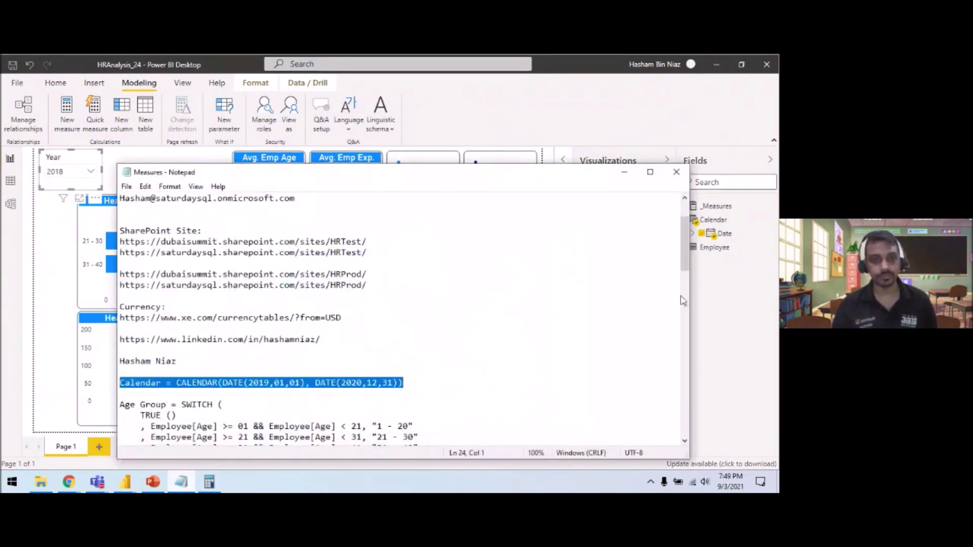
drag(682, 260, 705, 360)
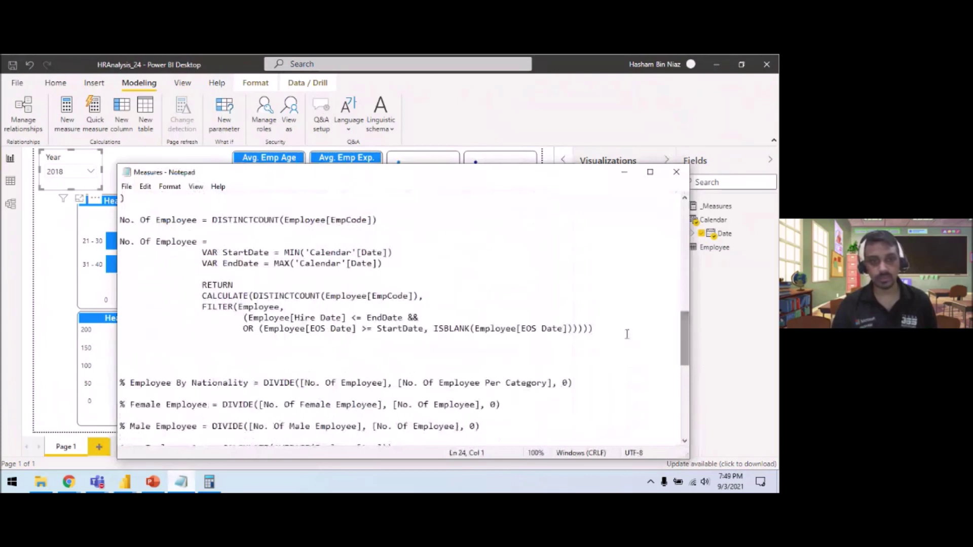
drag(614, 330, 88, 244)
key(ctrl+c)
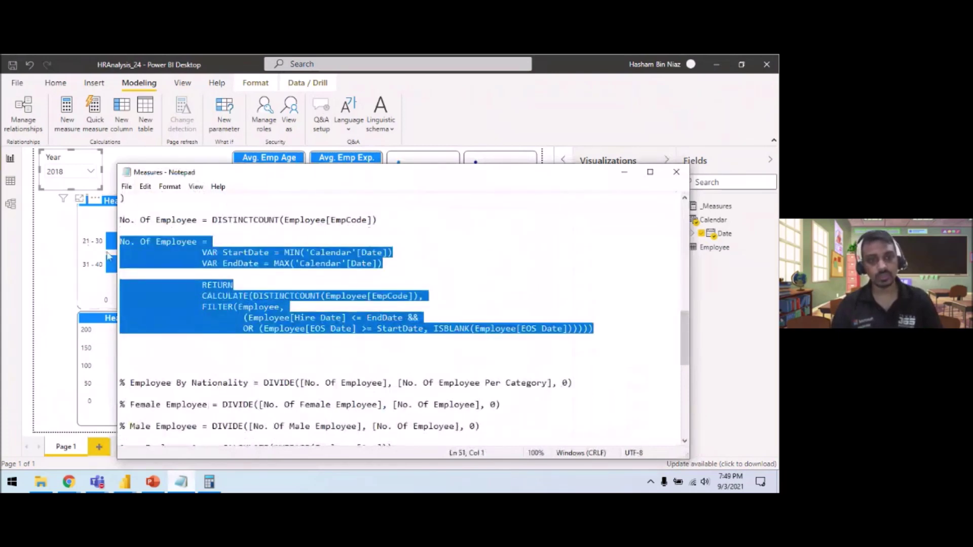
click(623, 172)
Rename the existing No. Of Employee measure in the _Measures table to No. Of Employee1
click(684, 205)
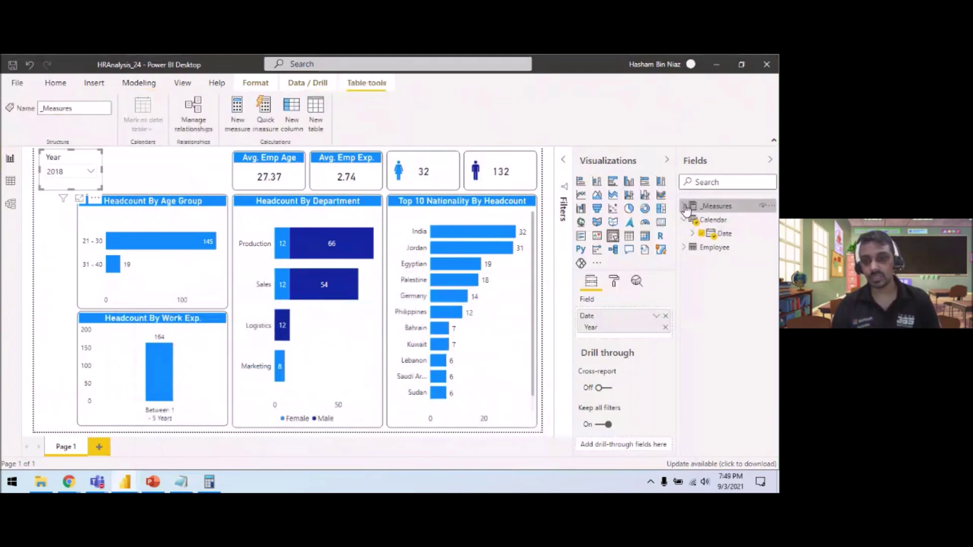
click(683, 205)
click(740, 247)
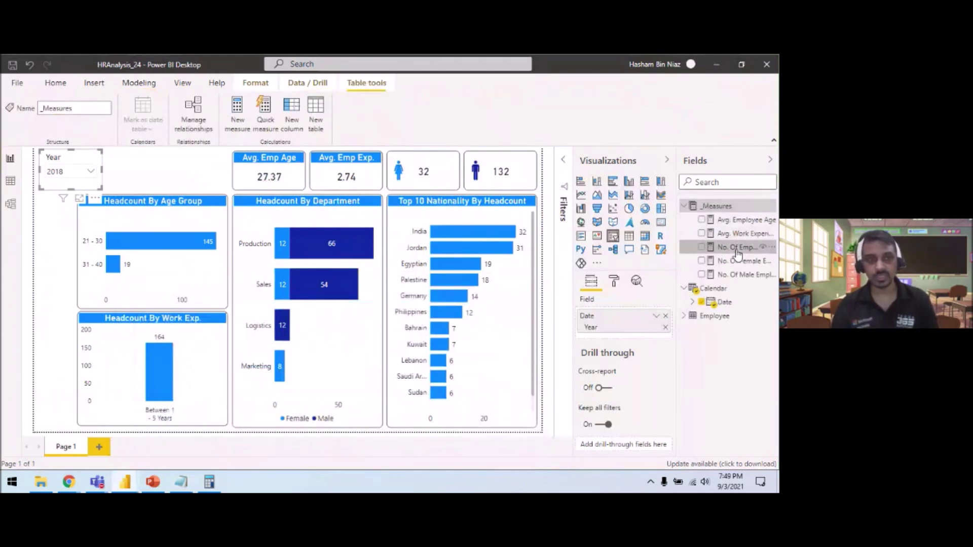
click(135, 157)
text(1)
click(167, 178)
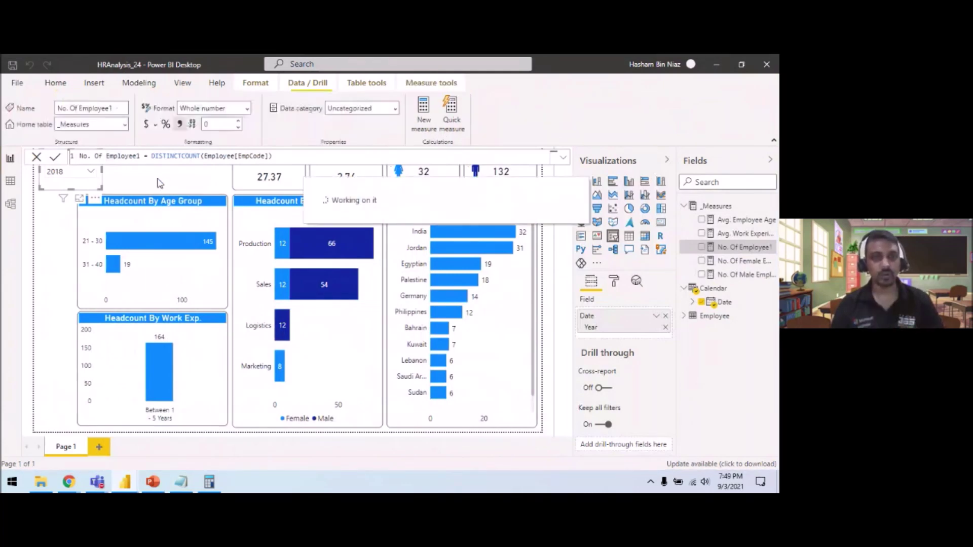
Add a No. Of Employee measure to the _Measures table from the copied StartDate/EndDate formula and give it a thousands separator
right_click(704, 209)
click(661, 212)
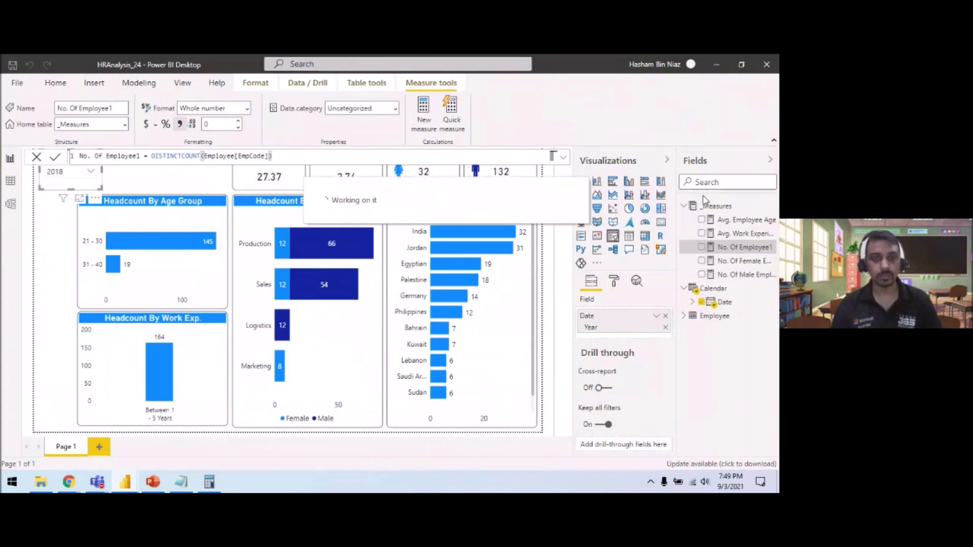
key(ctrl+a)
key(ctrl+v)
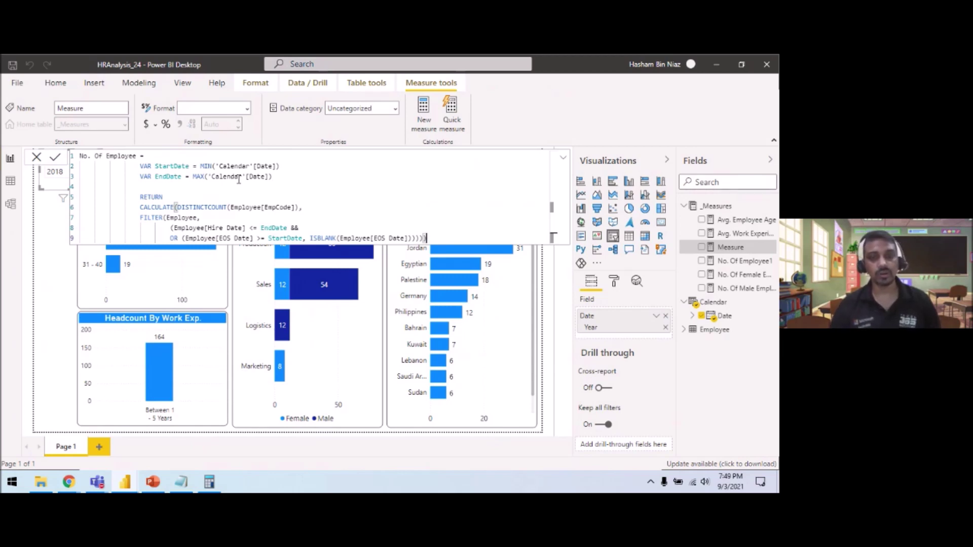
click(562, 161)
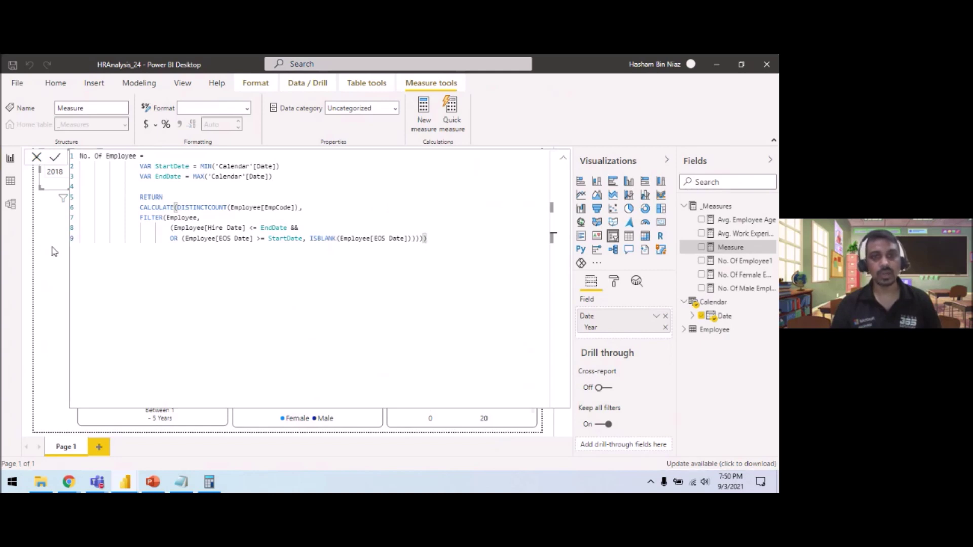
click(566, 161)
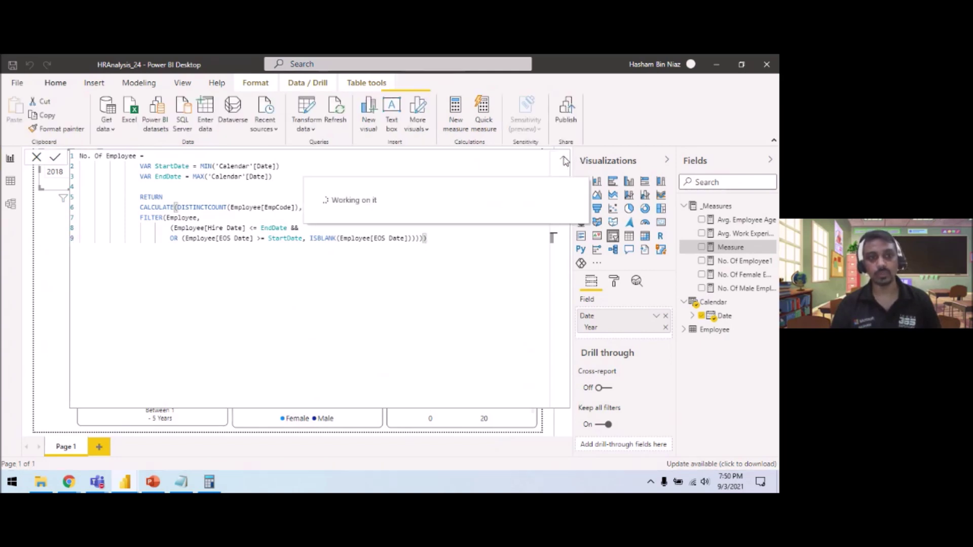
click(564, 161)
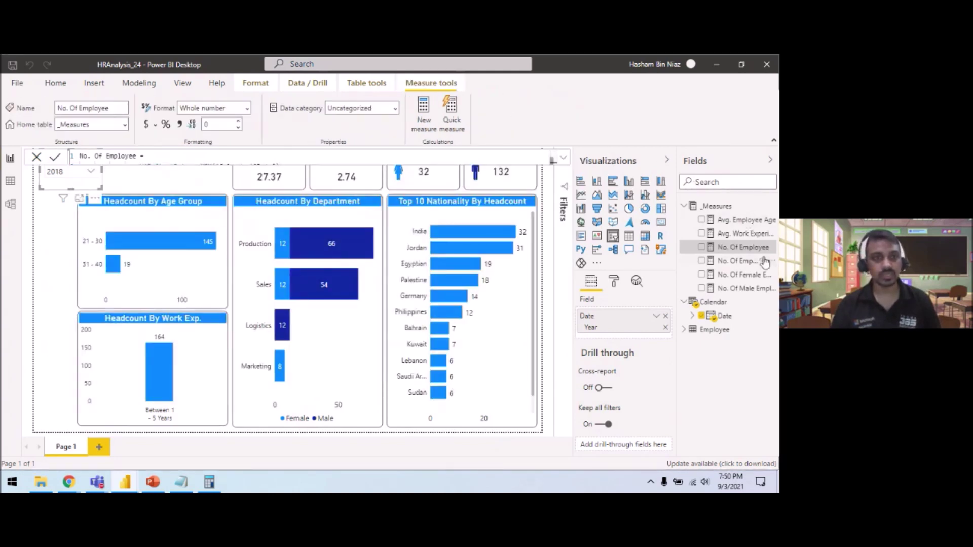
click(181, 127)
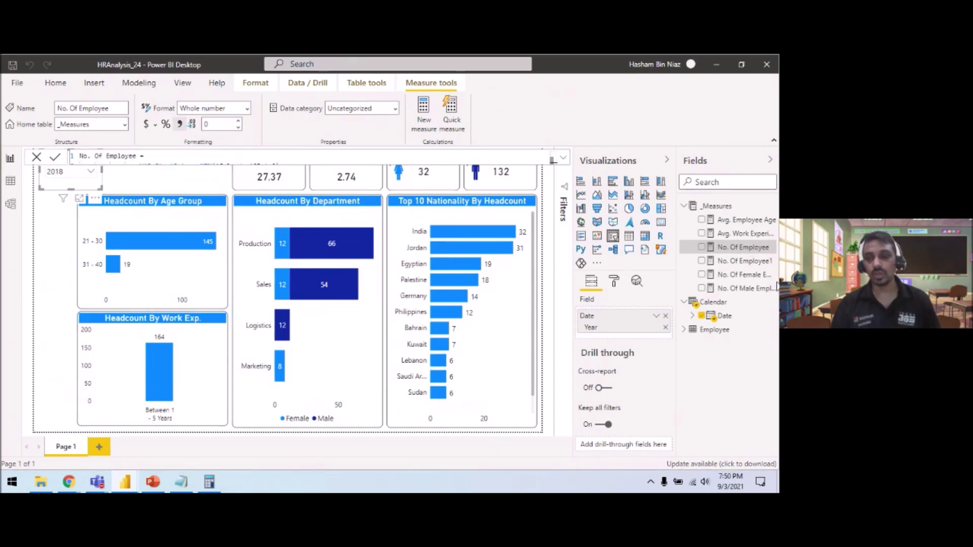
Replace No. Of Employee1 with the No. Of Employee measure as the values of the Top 10 Nationality By Headcount chart
click(735, 262)
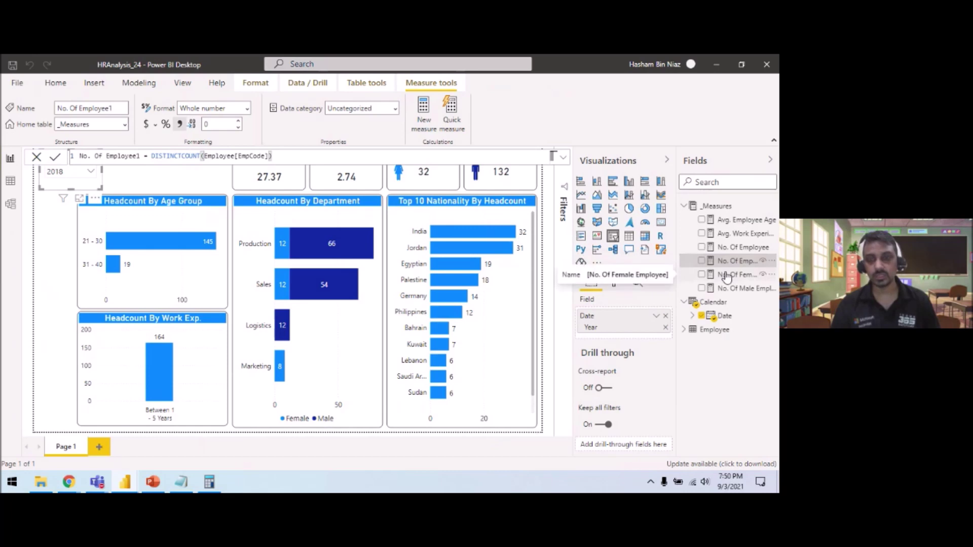
click(464, 207)
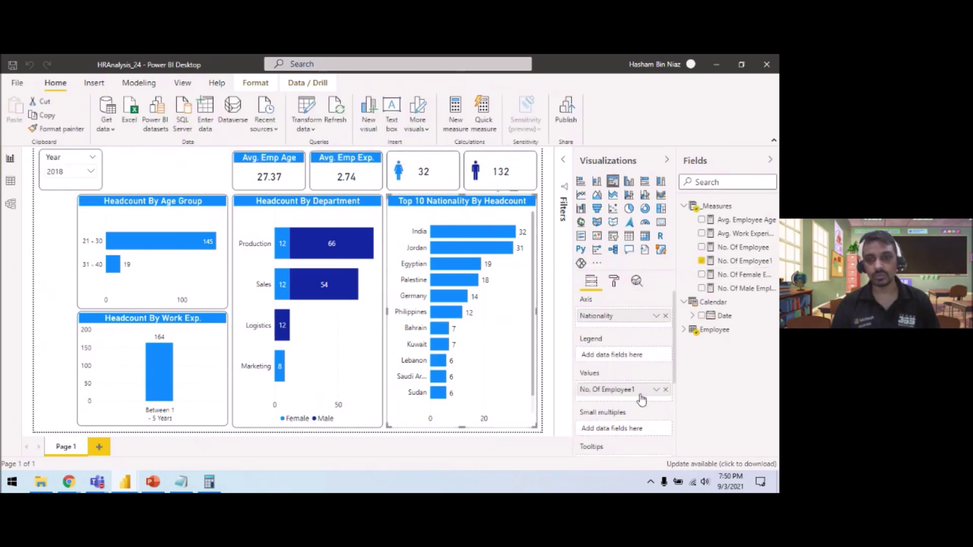
drag(748, 252, 645, 396)
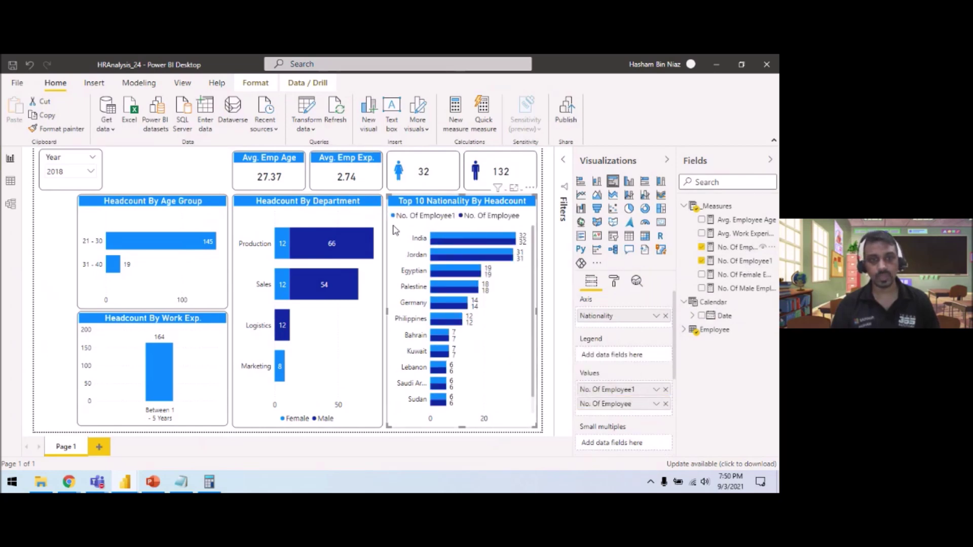
click(701, 261)
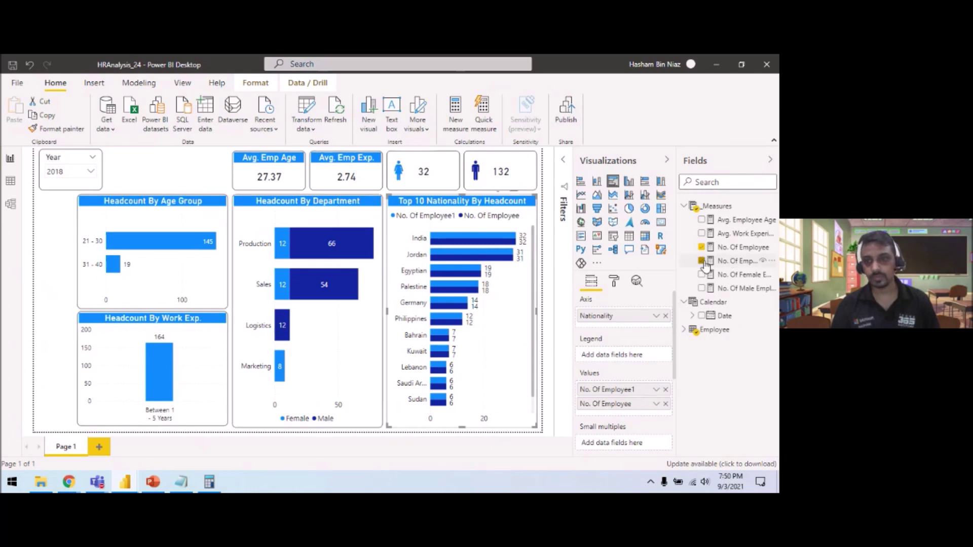
Replace No. Of Employee1 with No. Of Employee as the values of the Headcount By Department and Headcount By Age Group charts
click(325, 206)
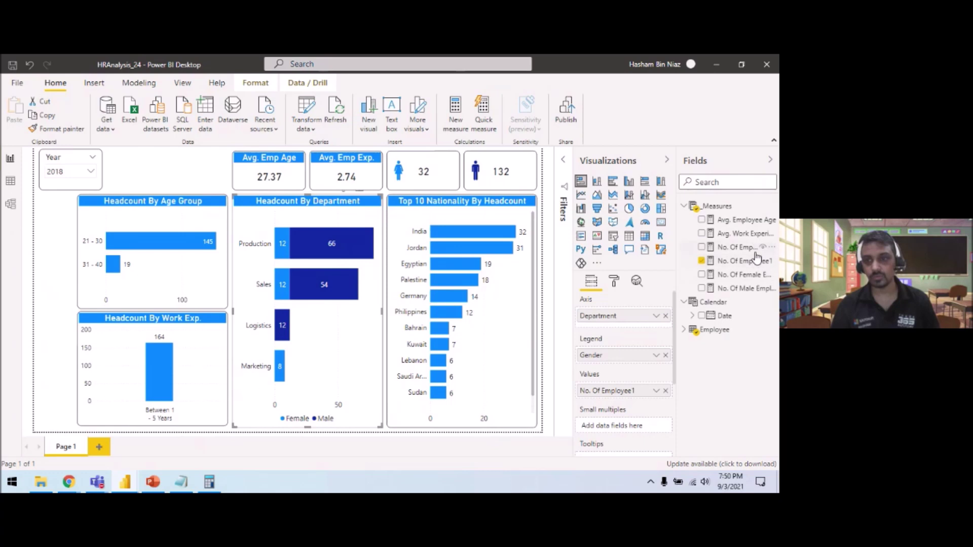
drag(716, 248, 655, 398)
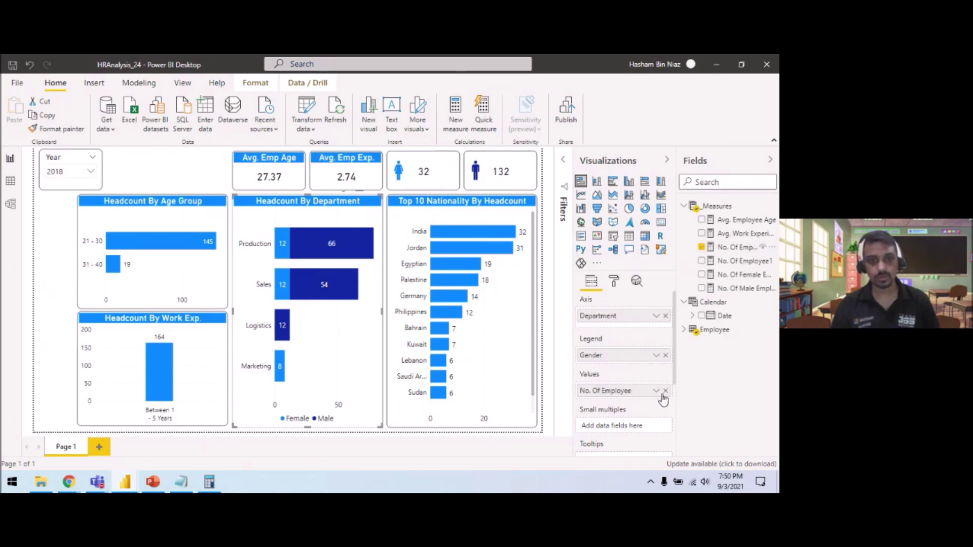
click(163, 203)
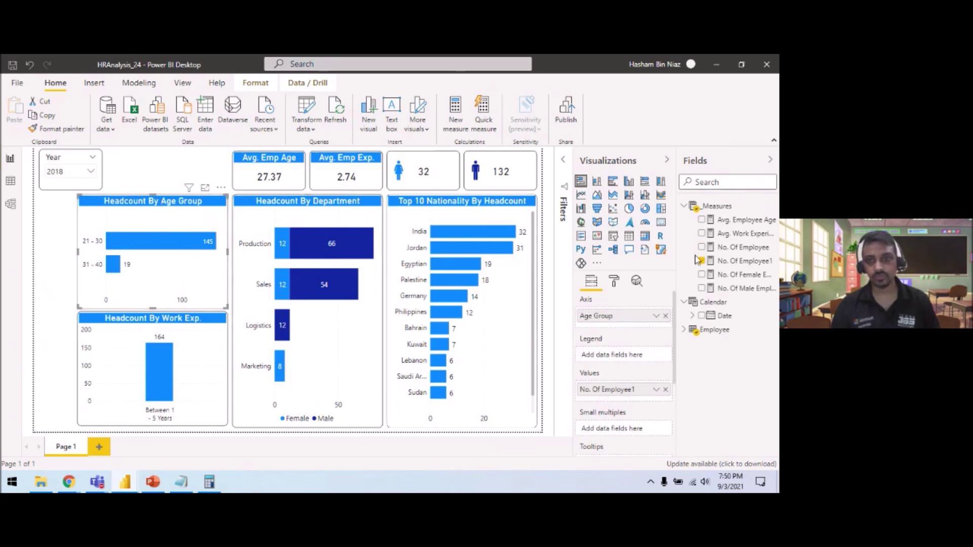
drag(739, 248, 649, 396)
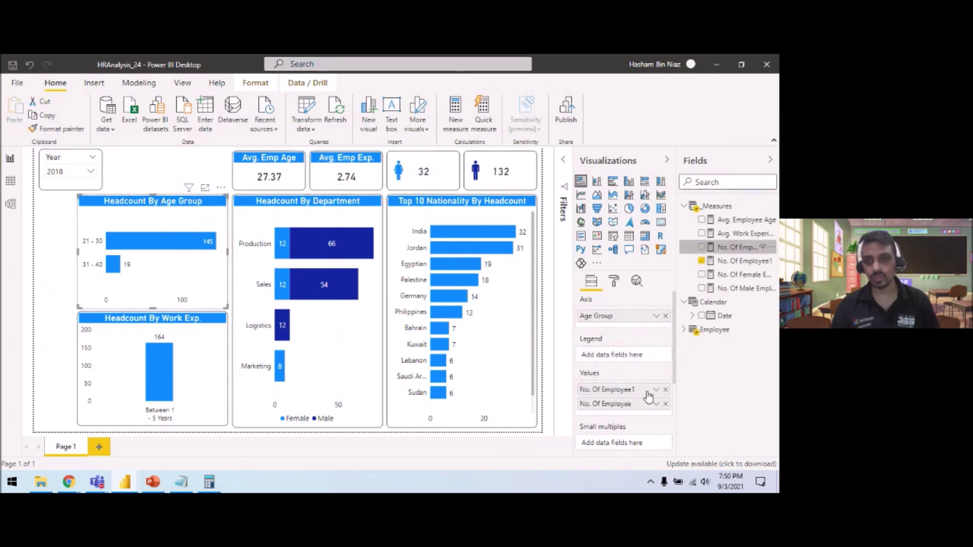
click(665, 389)
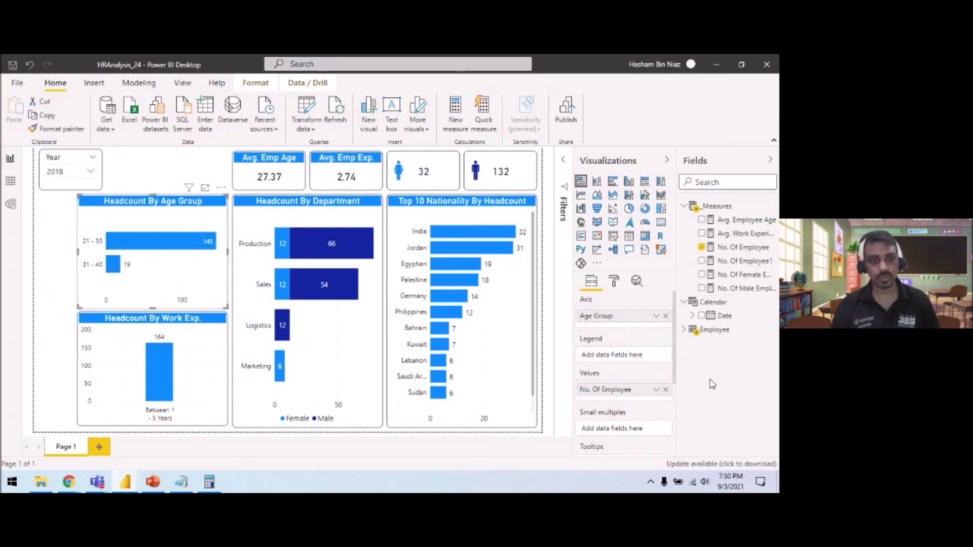
Replace No. Of Employee1 with No. Of Employee as the values of the Headcount By Work Exp. chart
click(217, 354)
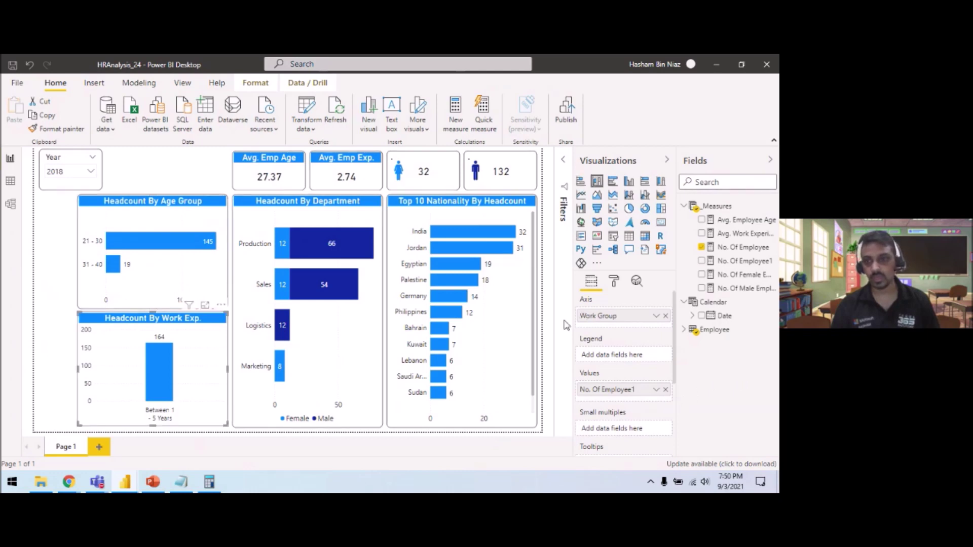
drag(739, 247, 649, 393)
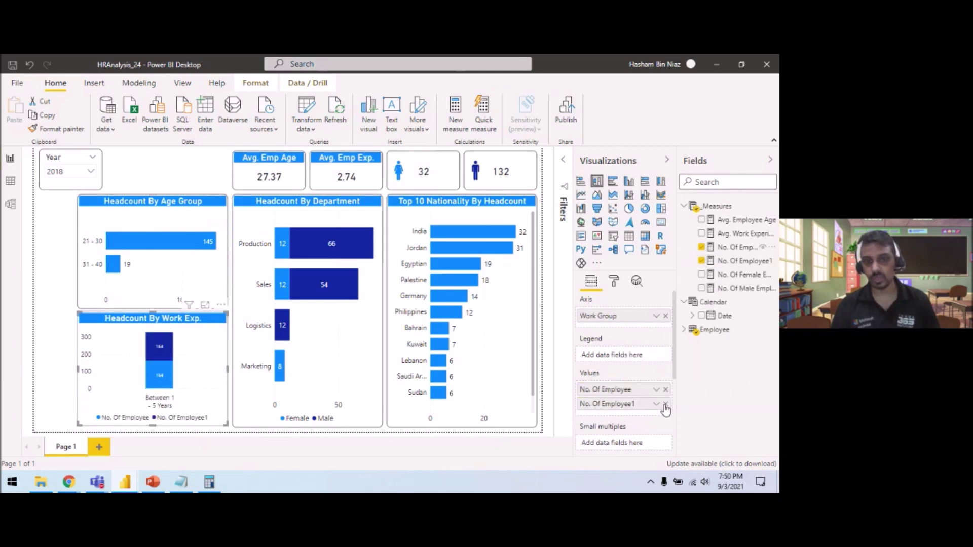
click(665, 404)
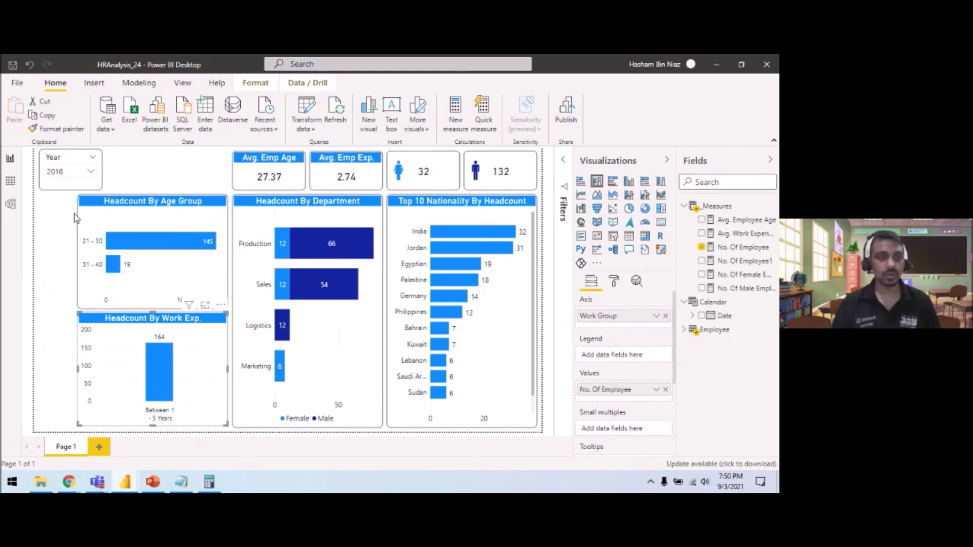
Switch the Year slicer to the Between style, widen it, set its range to 2018–2021 and save the report
click(93, 164)
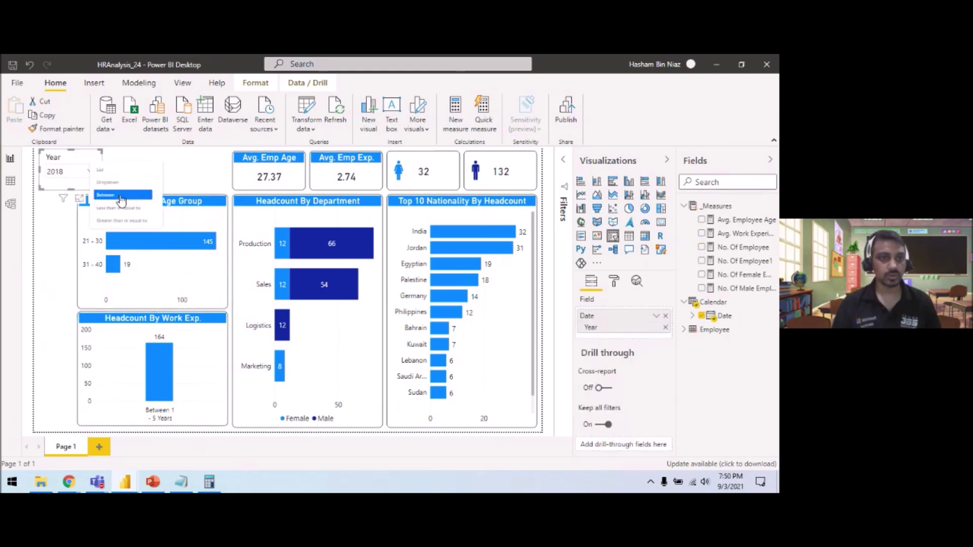
click(122, 195)
drag(102, 169, 186, 169)
drag(55, 186, 101, 184)
drag(175, 184, 77, 185)
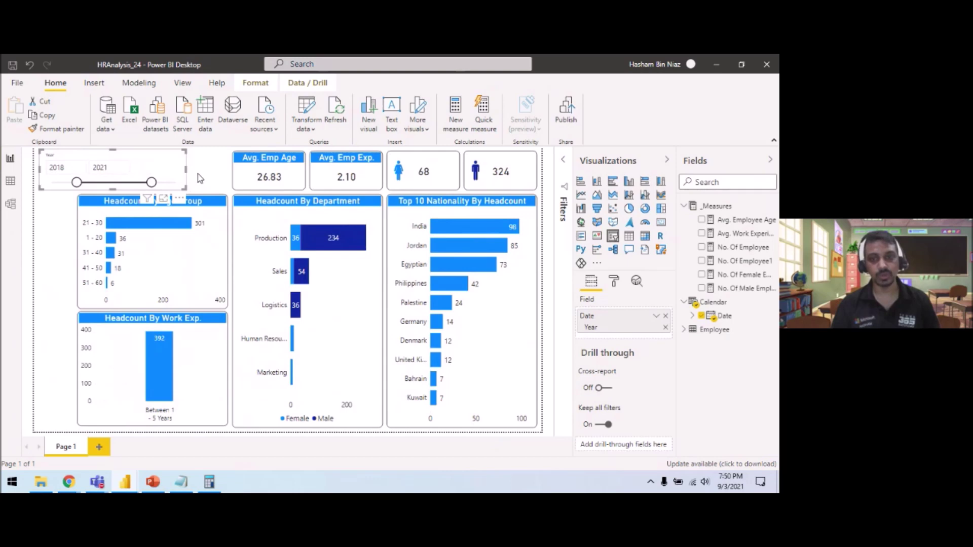
click(12, 64)
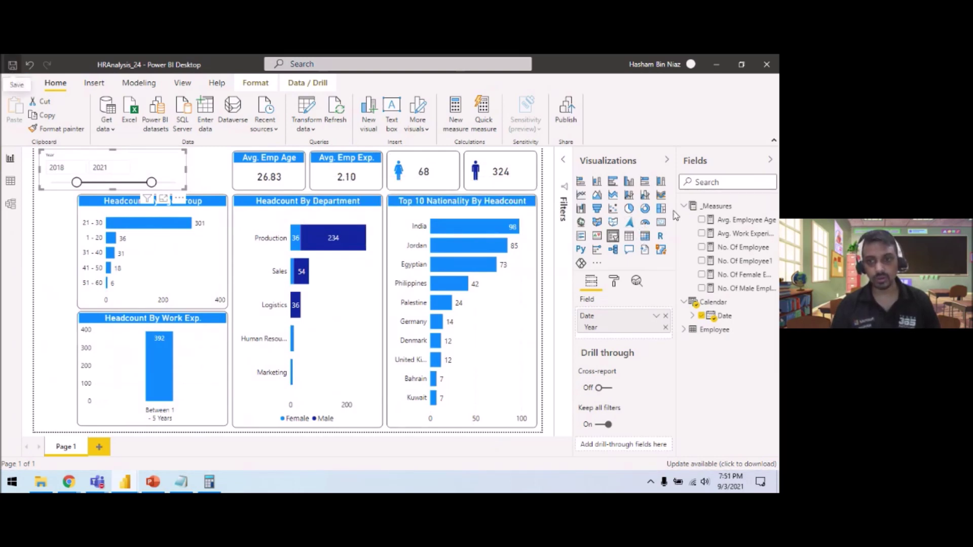
Add No. Of Employee1 alongside No. Of Employee in the values of the Headcount By Work Exp. chart
click(684, 206)
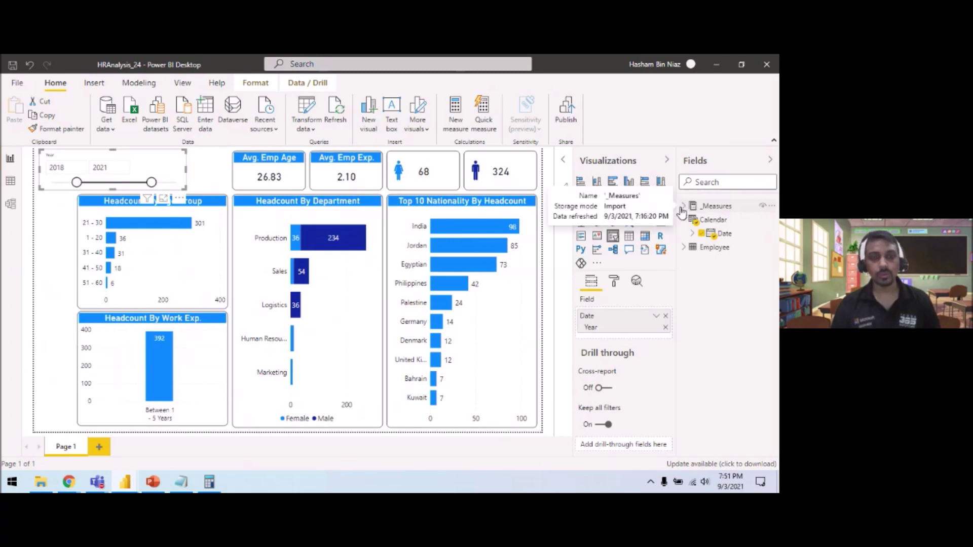
click(210, 169)
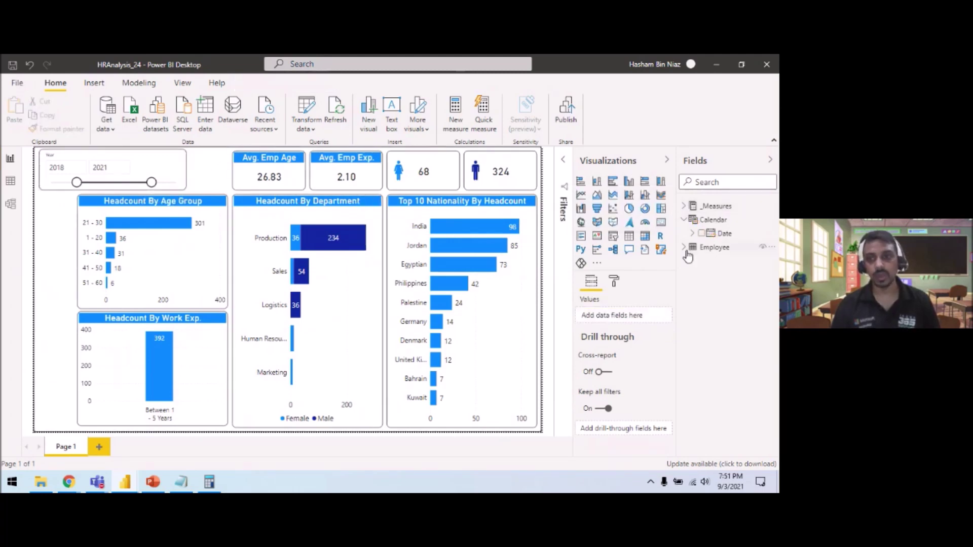
click(212, 334)
click(684, 248)
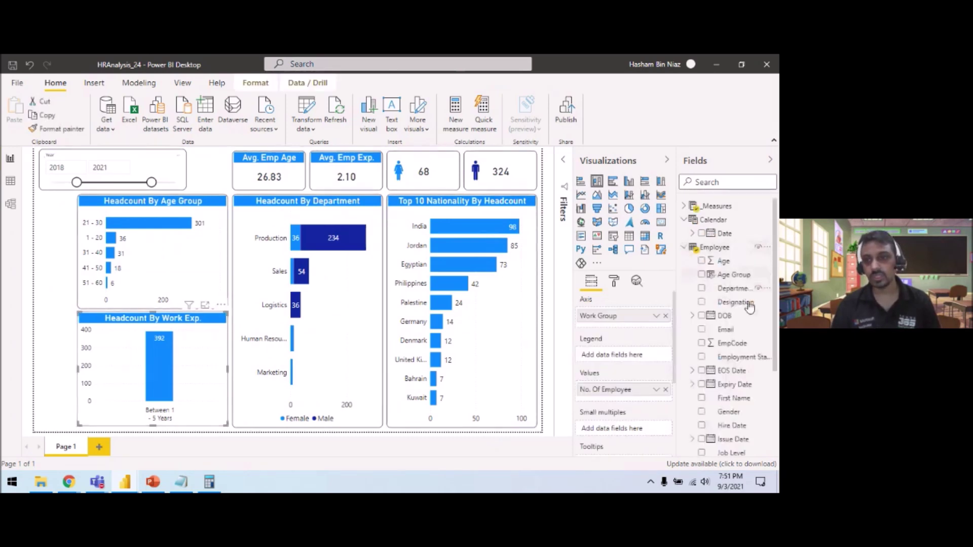
click(683, 248)
click(684, 219)
click(683, 206)
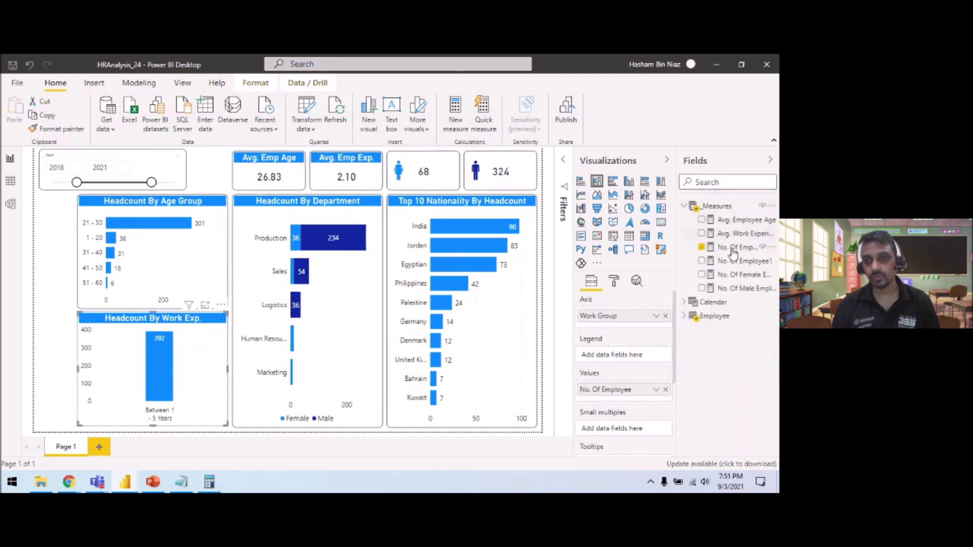
drag(733, 261, 641, 394)
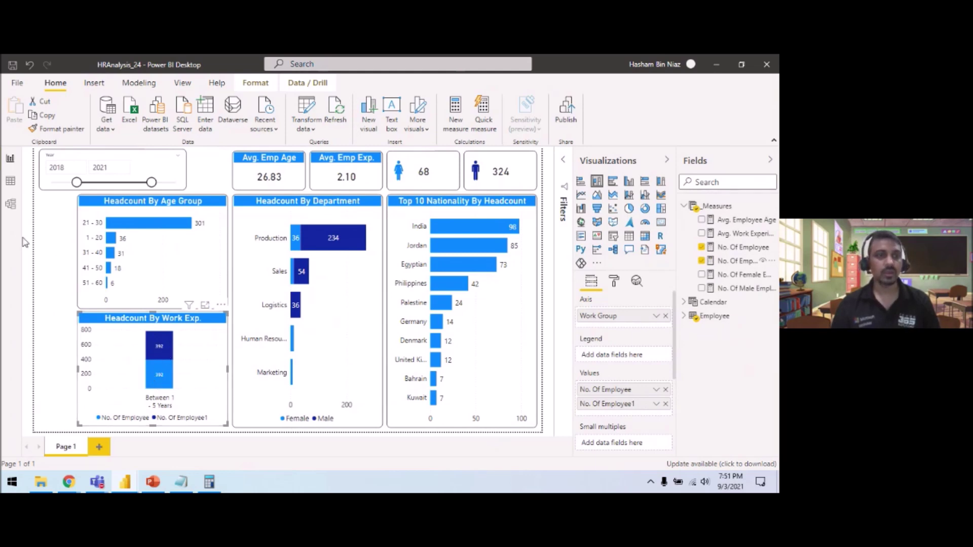
Make the relationship between the Calendar and Employee tables inactive in the model
click(10, 204)
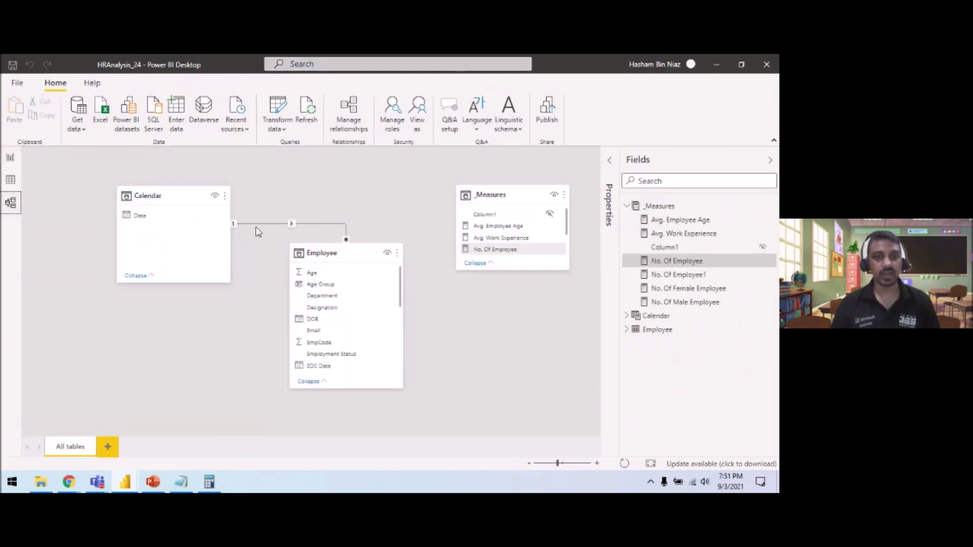
right_click(291, 228)
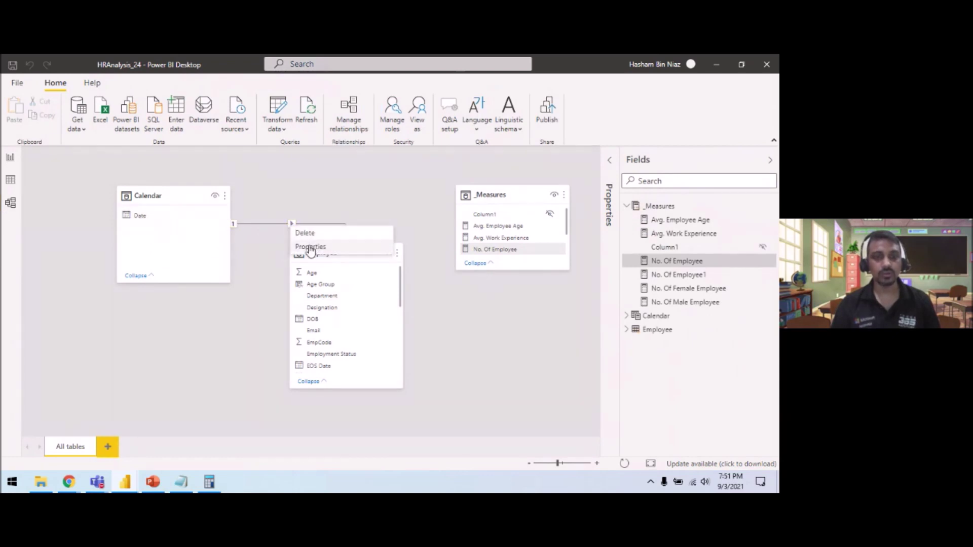
click(310, 248)
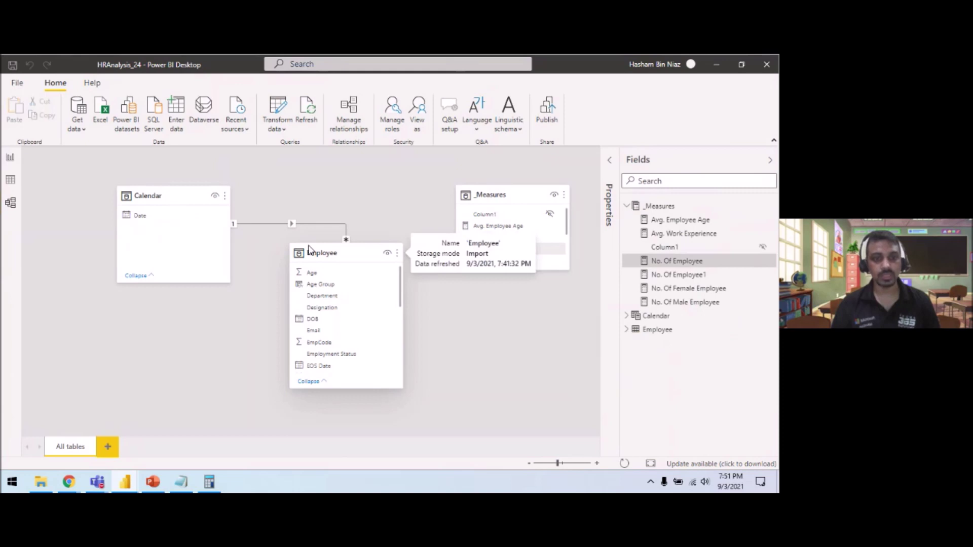
click(208, 372)
click(498, 411)
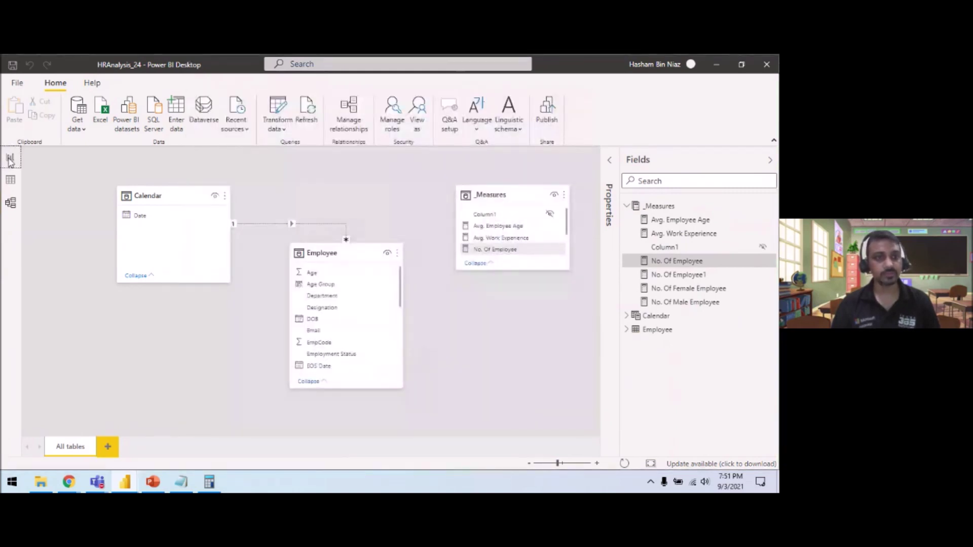
Return to the report and remove No. Of Employee1 from the values of the Headcount By Work Exp. chart
click(10, 161)
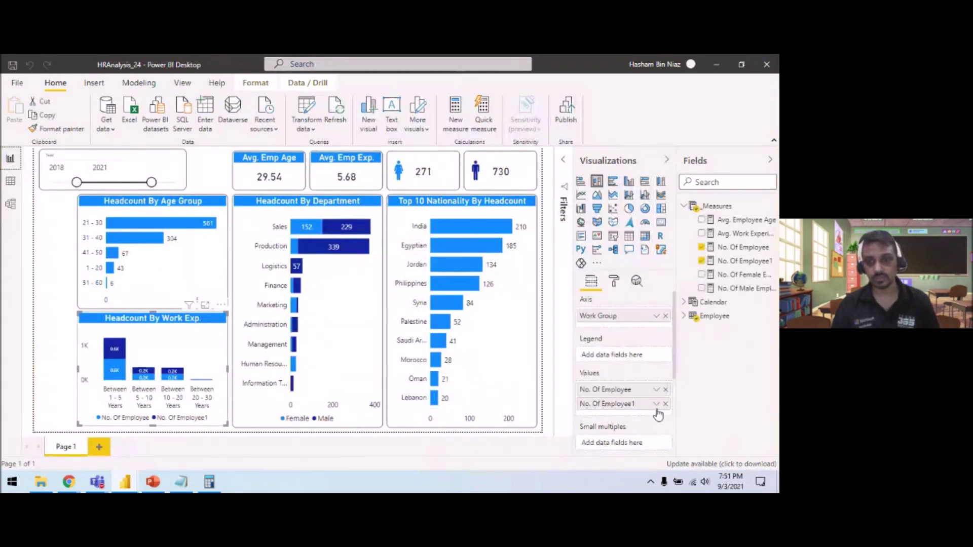
click(665, 404)
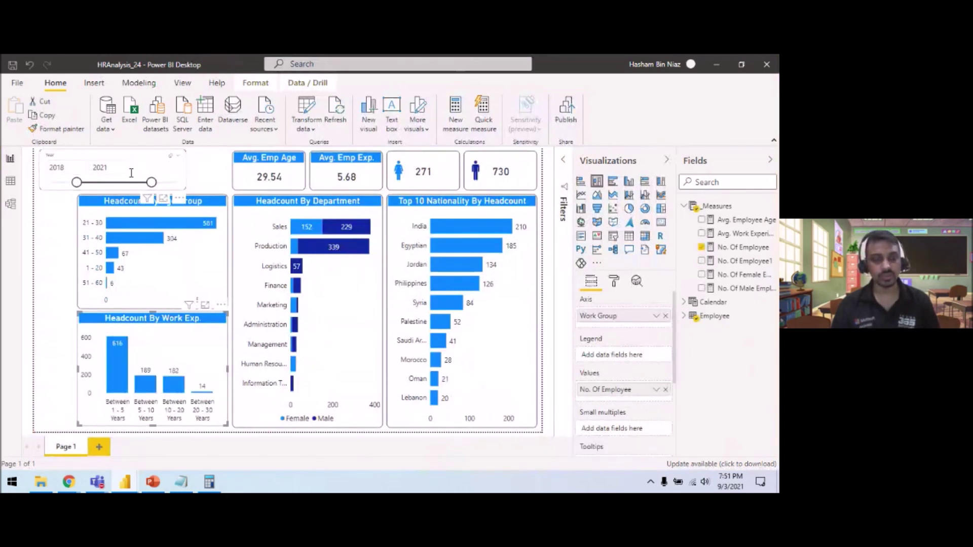
Change the Year slicer to a list, make it narrower and tall enough for all years, and select 2018
click(180, 161)
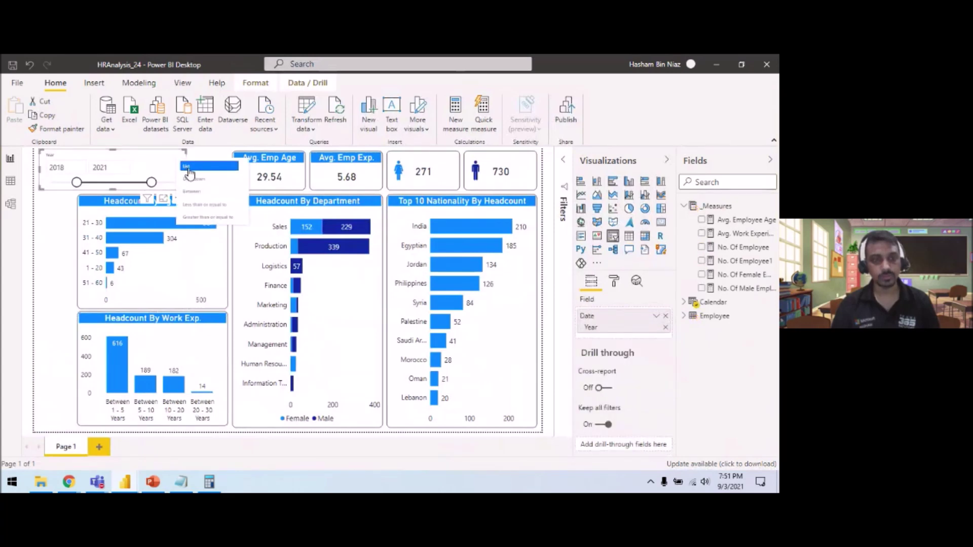
click(188, 167)
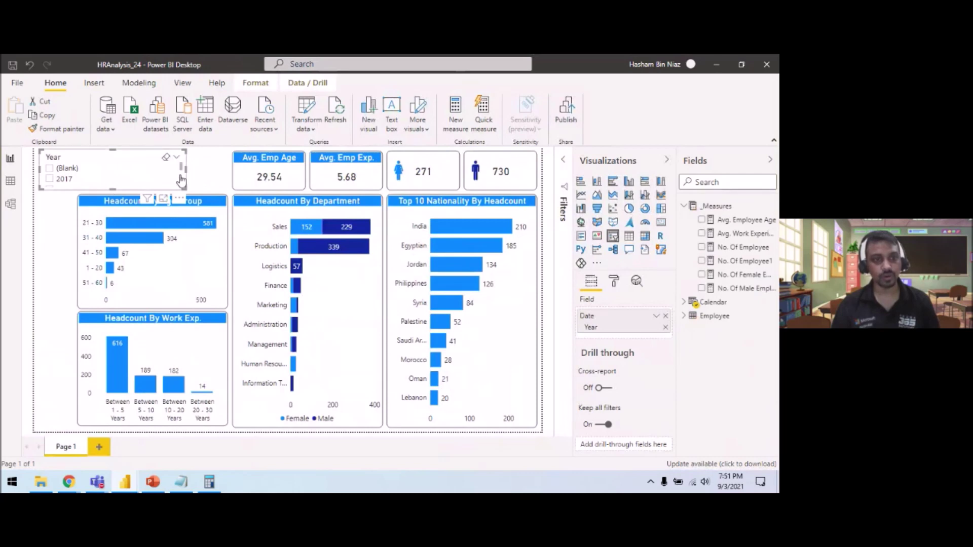
drag(184, 171, 51, 255)
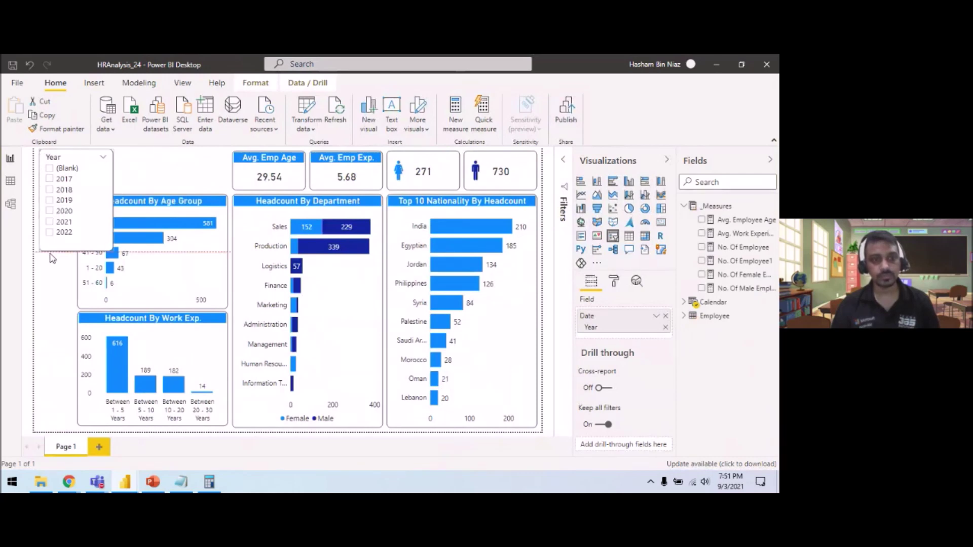
click(58, 193)
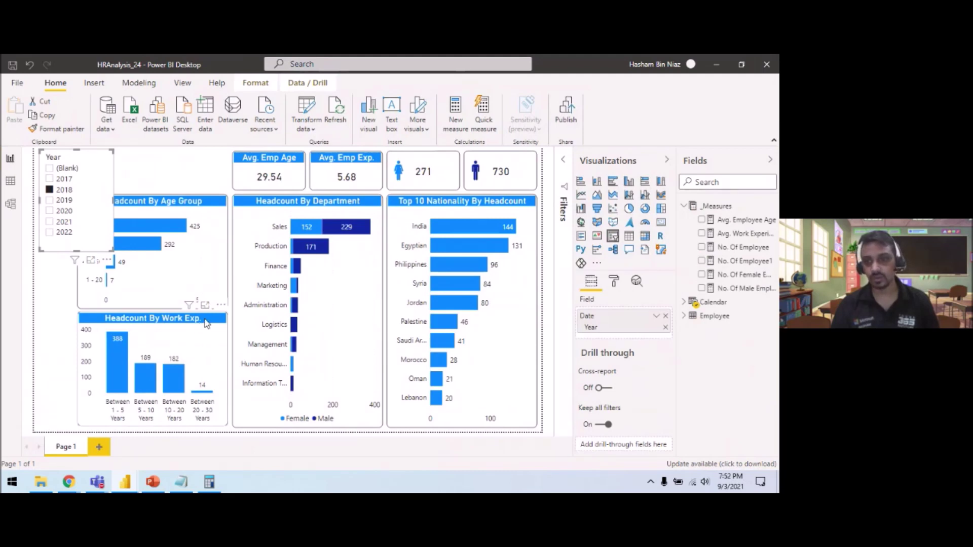
Add No. Of Employee1 to the Headcount By Work Exp. chart and make it a clustered column chart to compare both measures
click(206, 323)
drag(750, 261, 657, 393)
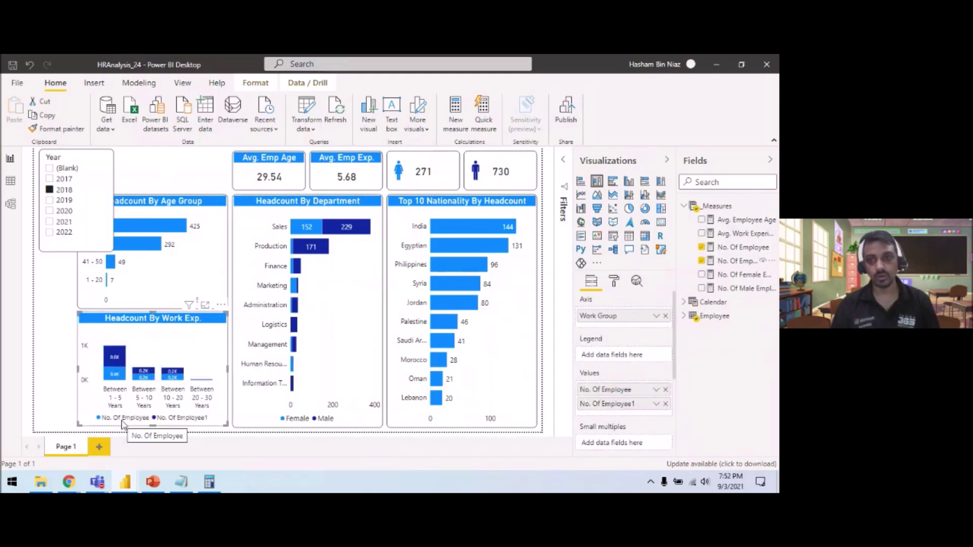
click(629, 183)
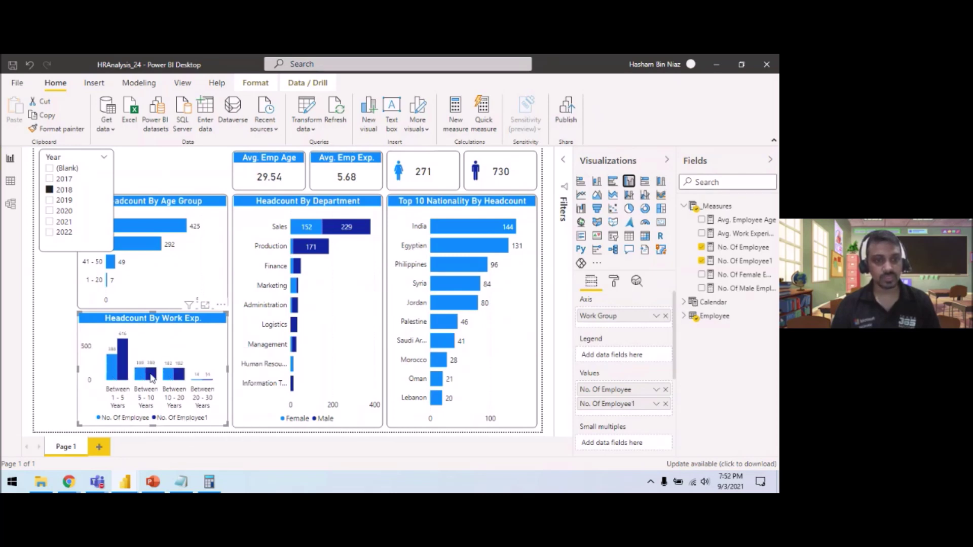
mouse_move(123, 344)
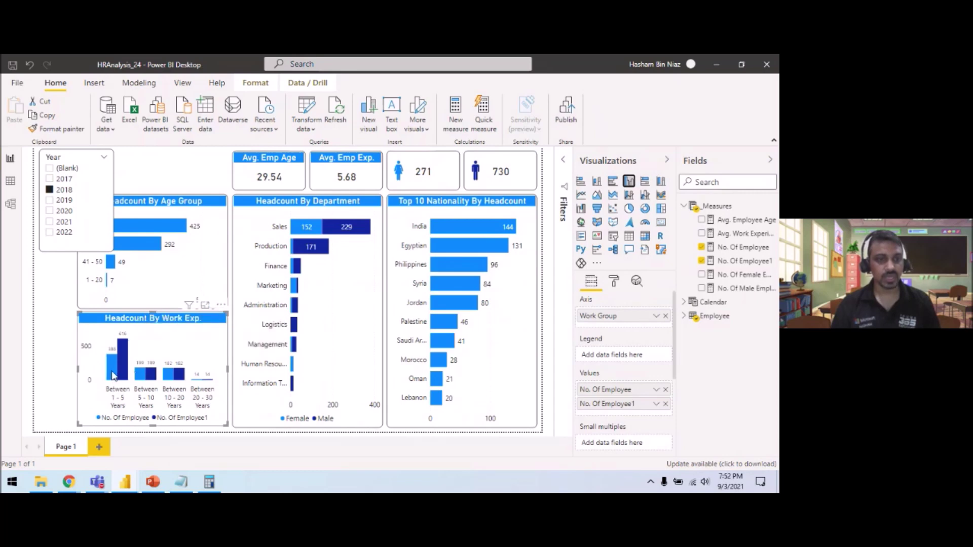
mouse_move(113, 374)
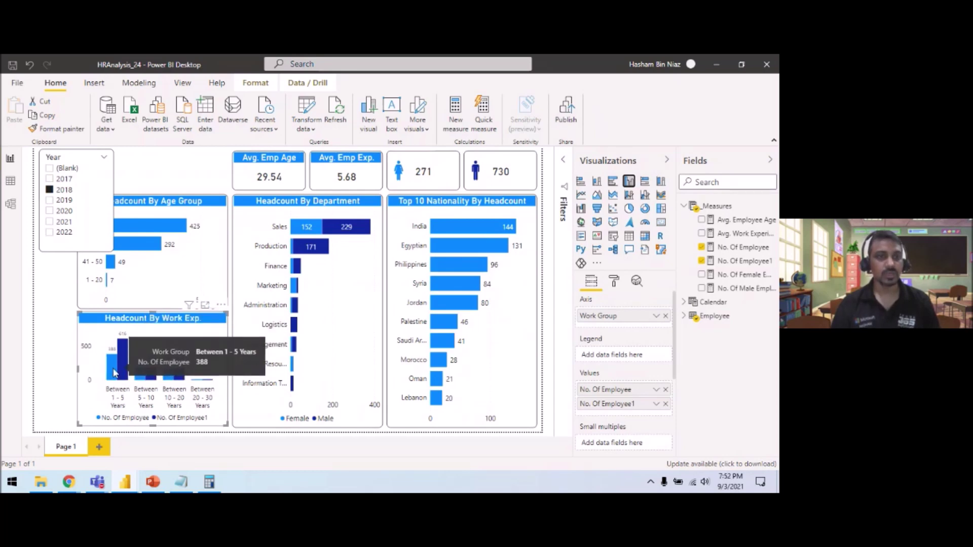
Move the Year slicer down over the charts and place copies of the Avg. Emp Age and Avg. Emp Exp. cards above Headcount By Age Group
click(157, 178)
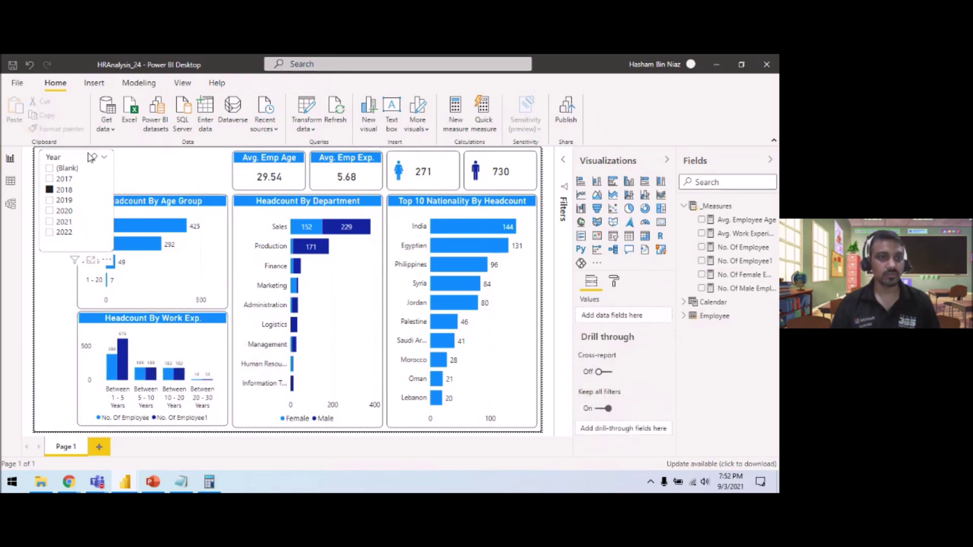
drag(56, 158, 50, 238)
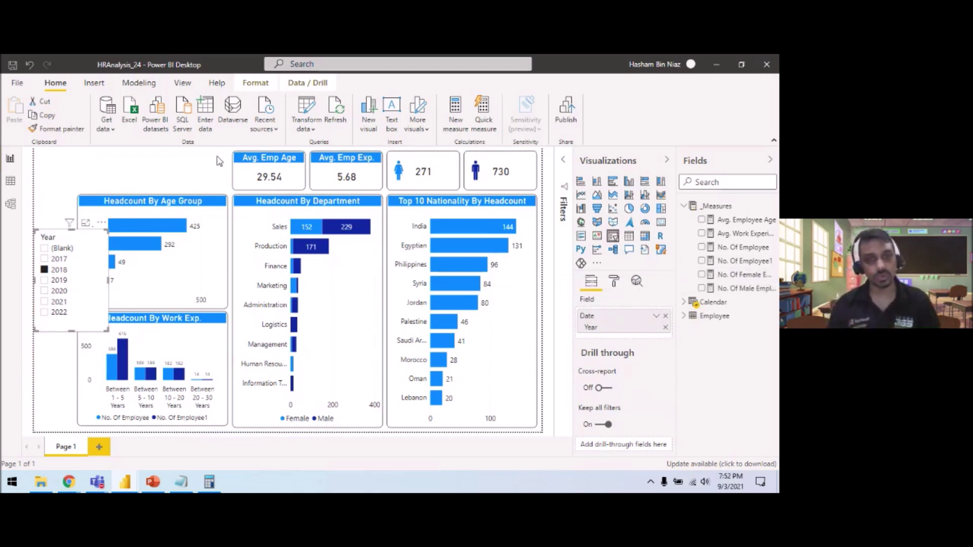
click(243, 167)
click(353, 160)
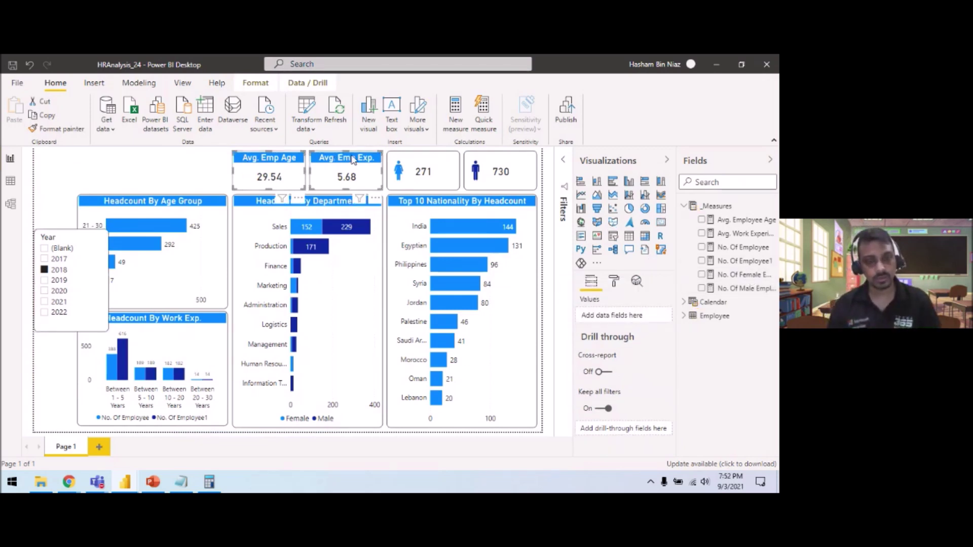
key(ctrl+c)
key(ctrl+v)
drag(357, 159, 200, 156)
drag(122, 158, 124, 161)
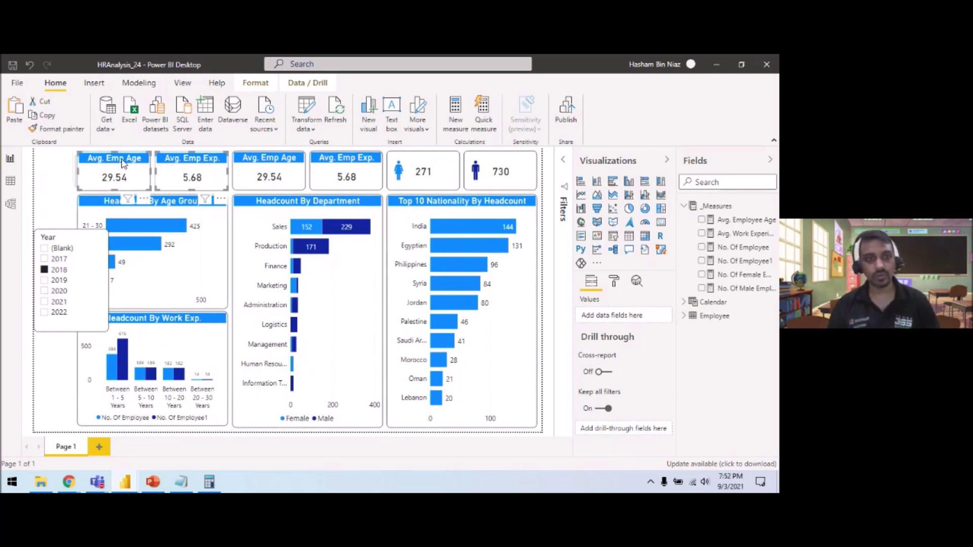
click(122, 162)
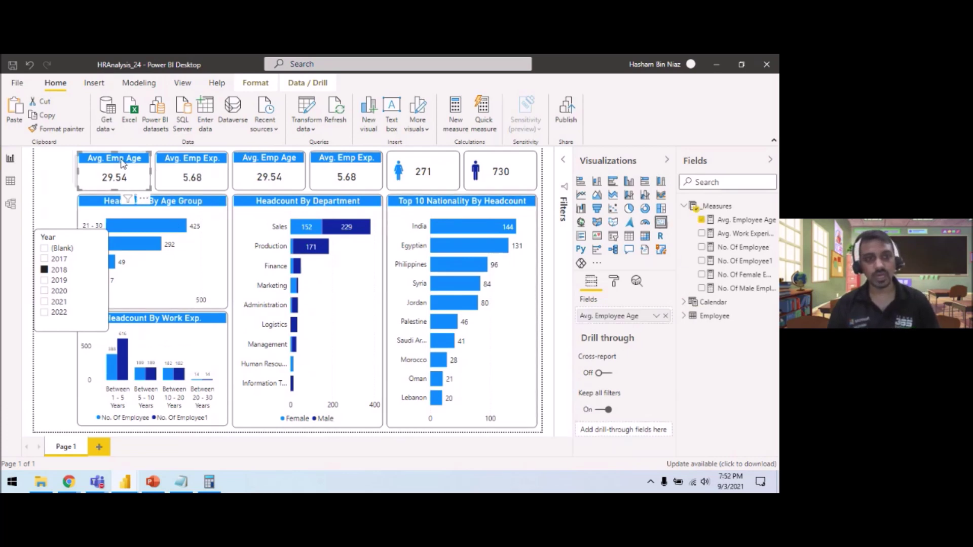
Replace the field in the copied Avg. Emp Age card with No. Of Employee1 and in the copied Avg. Emp Exp. card with No. Of Employee
click(746, 268)
drag(745, 267, 623, 316)
click(200, 156)
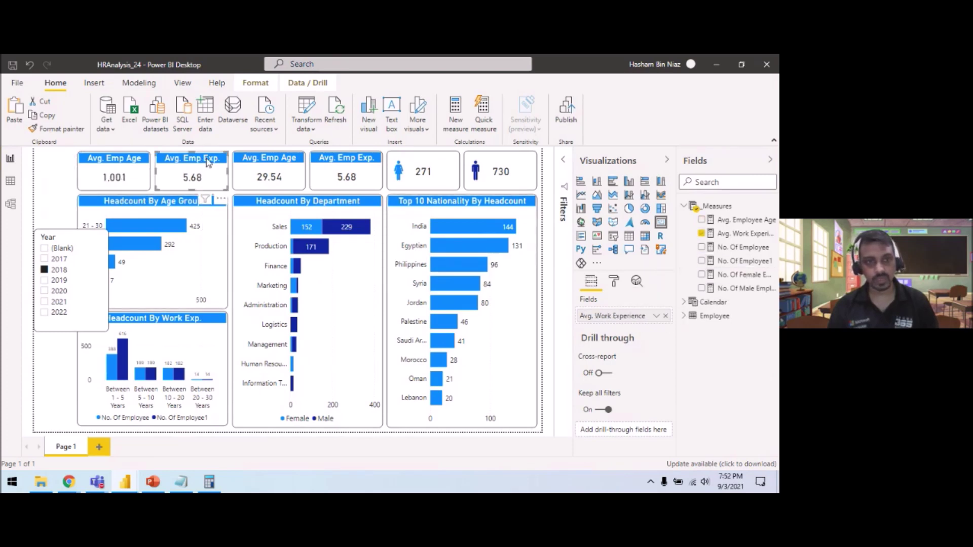
drag(745, 263, 624, 316)
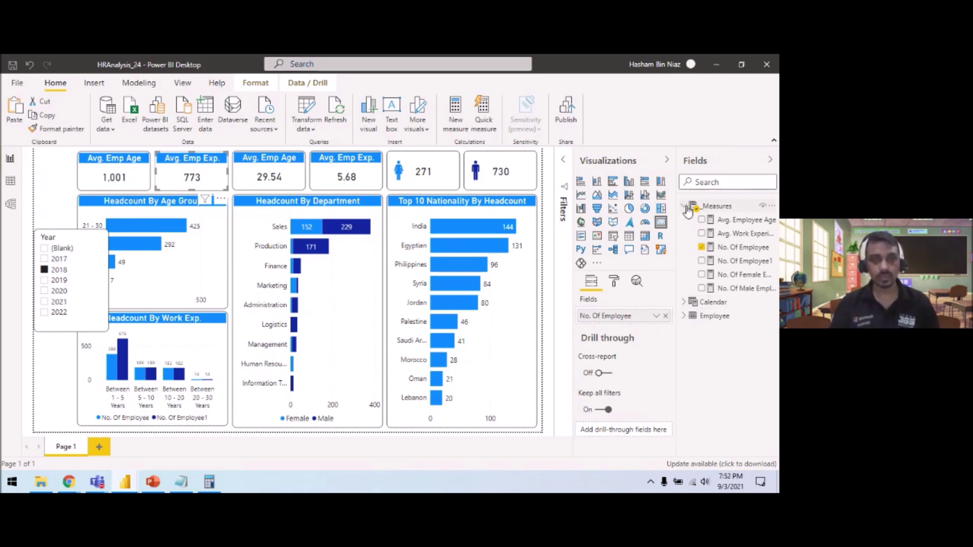
click(685, 206)
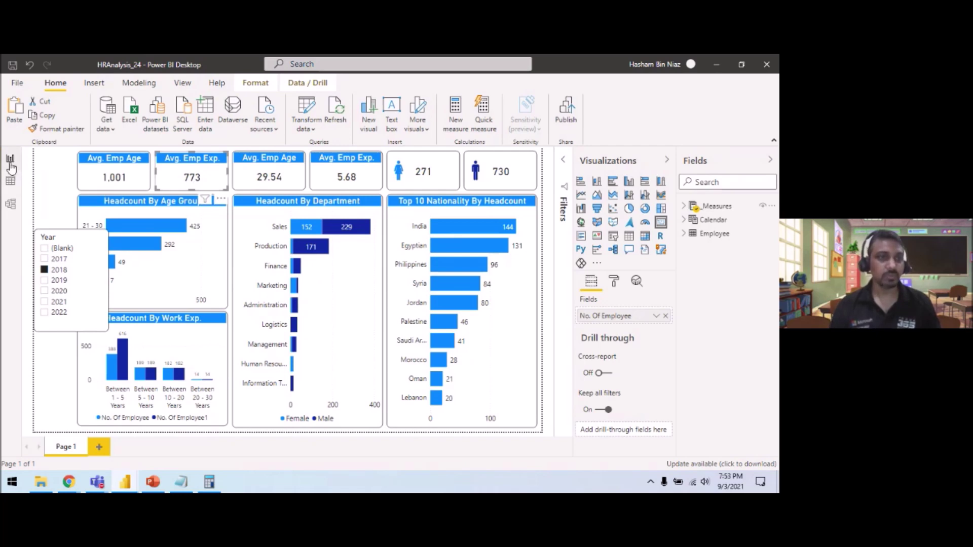
Make the relationship between Calendar and Employee active, check the report visuals for 2018, and clear the Year slicer selection
click(15, 211)
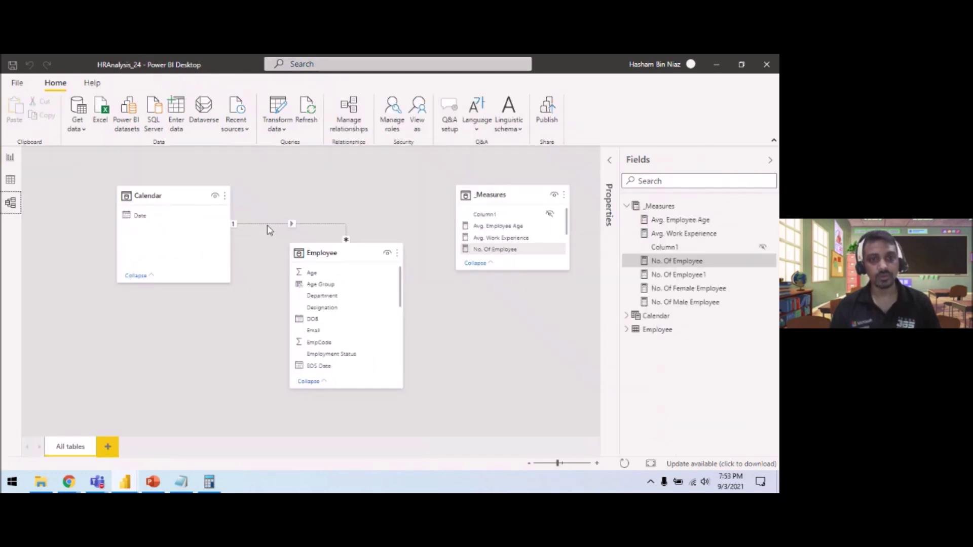
double_click(296, 224)
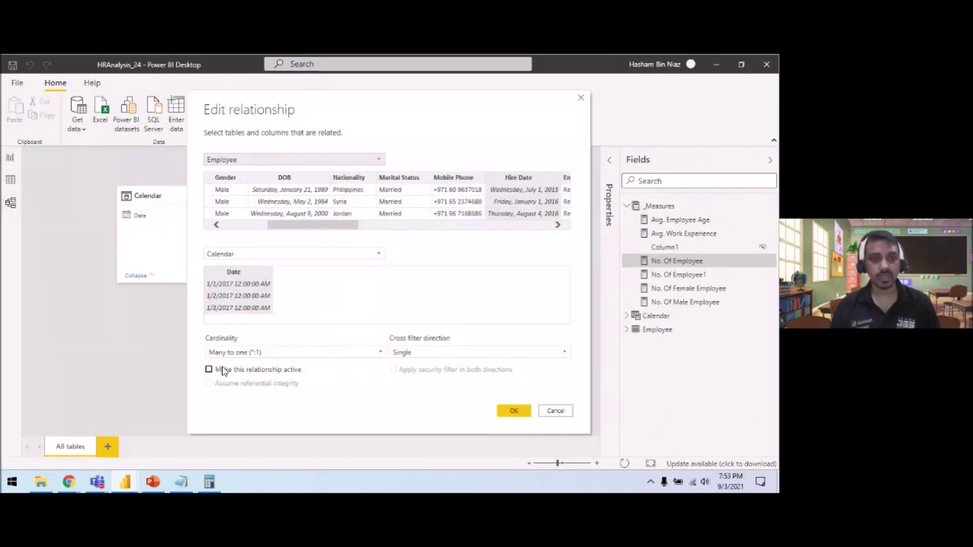
click(210, 369)
click(514, 411)
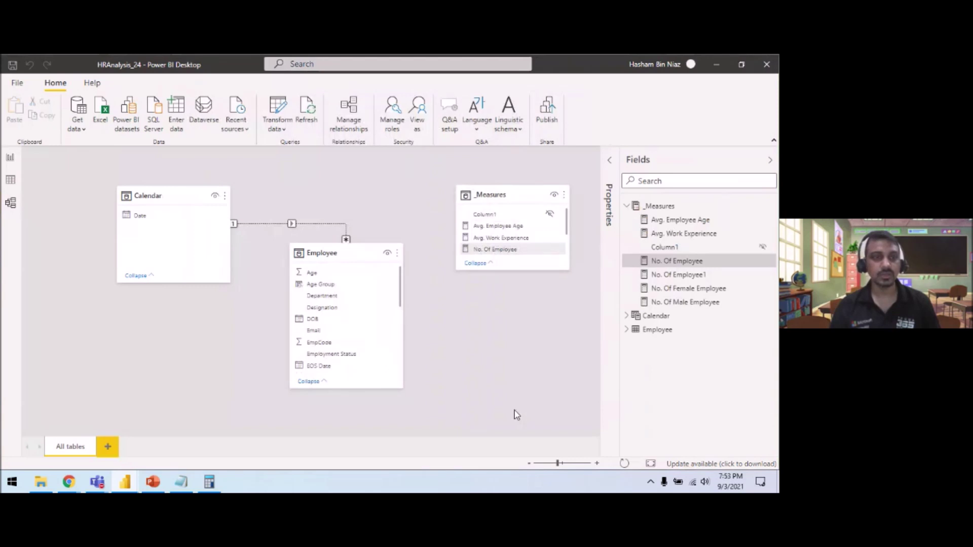
click(10, 159)
click(56, 270)
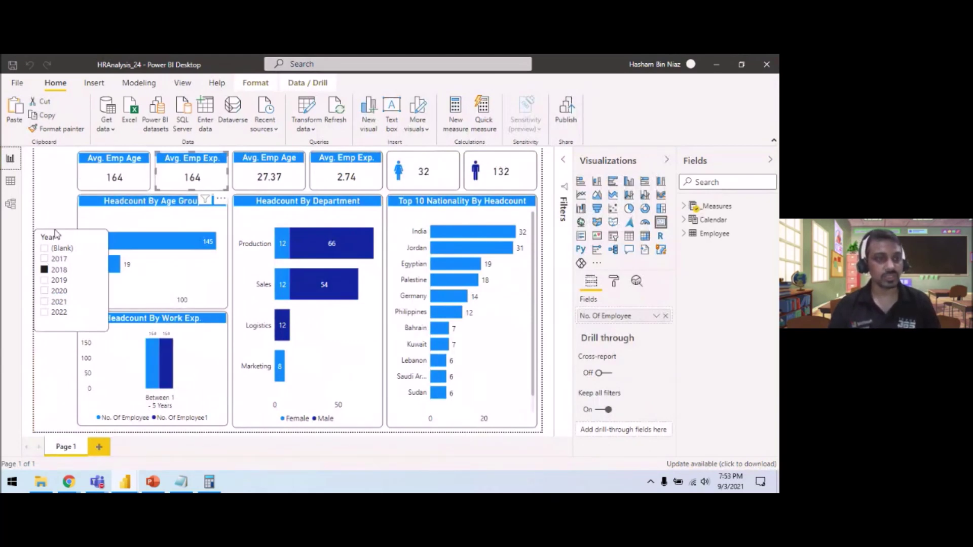
click(88, 243)
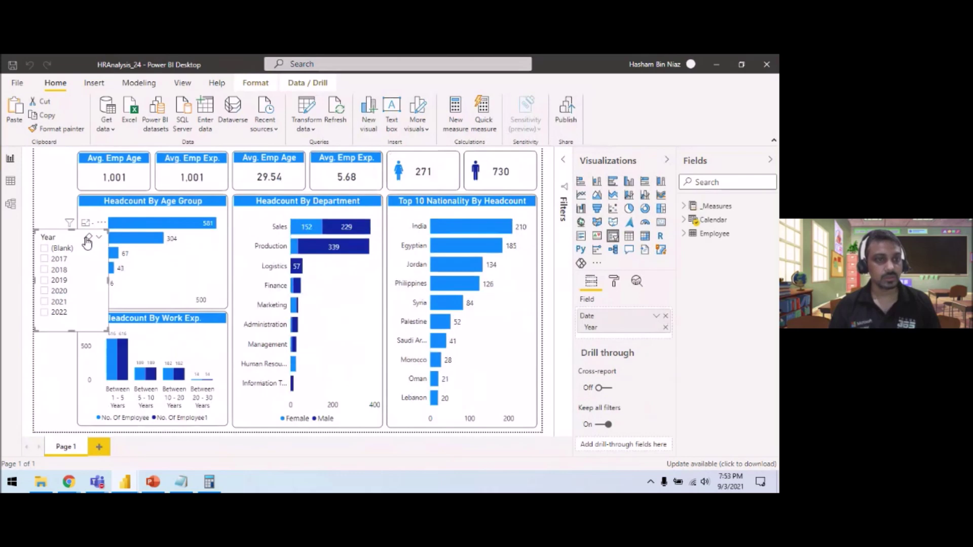
Make the Calendar–Employee relationship inactive again and select 2018 in the report's Year slicer
click(10, 204)
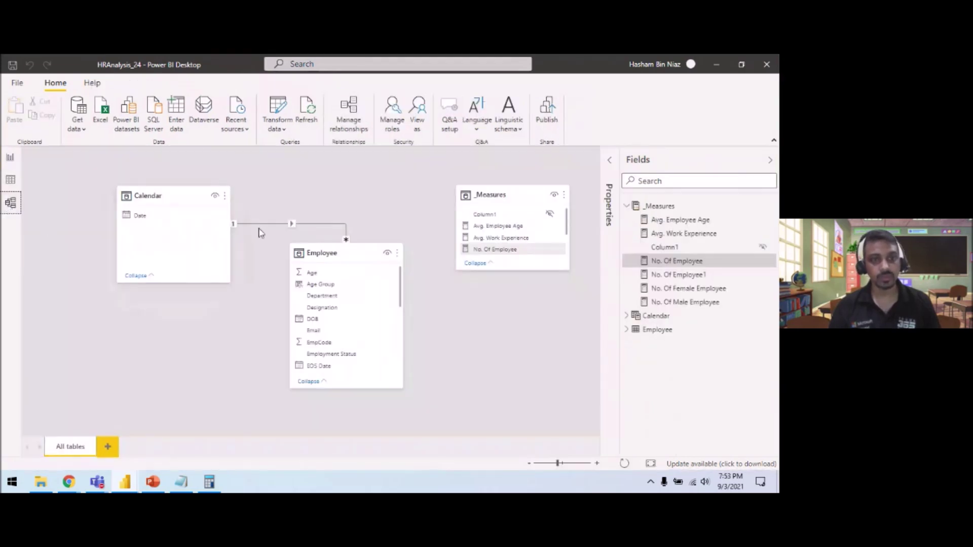
double_click(286, 225)
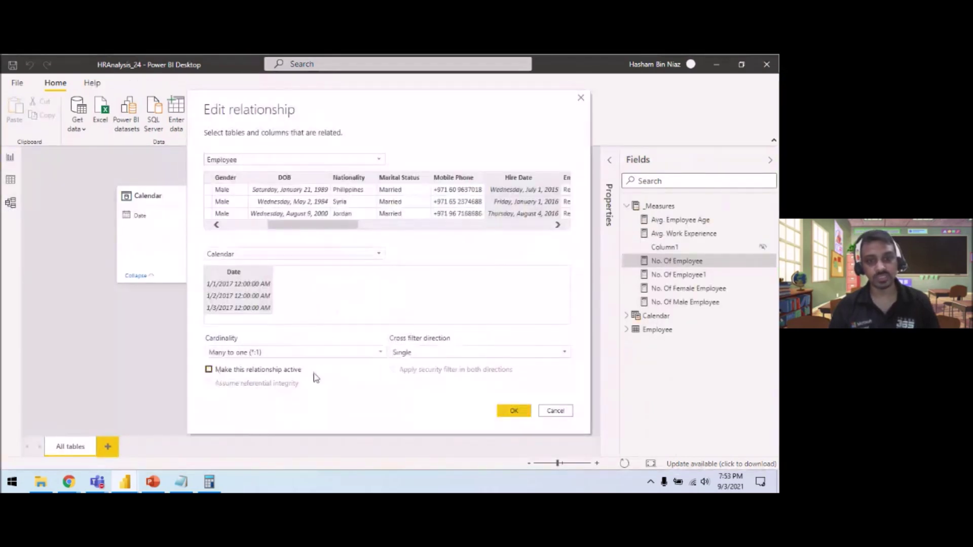
click(513, 410)
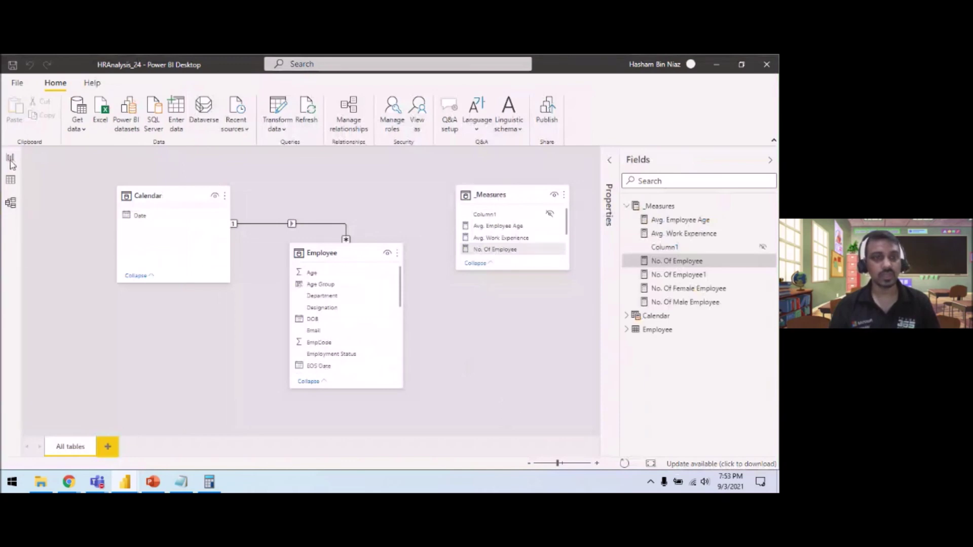
click(10, 160)
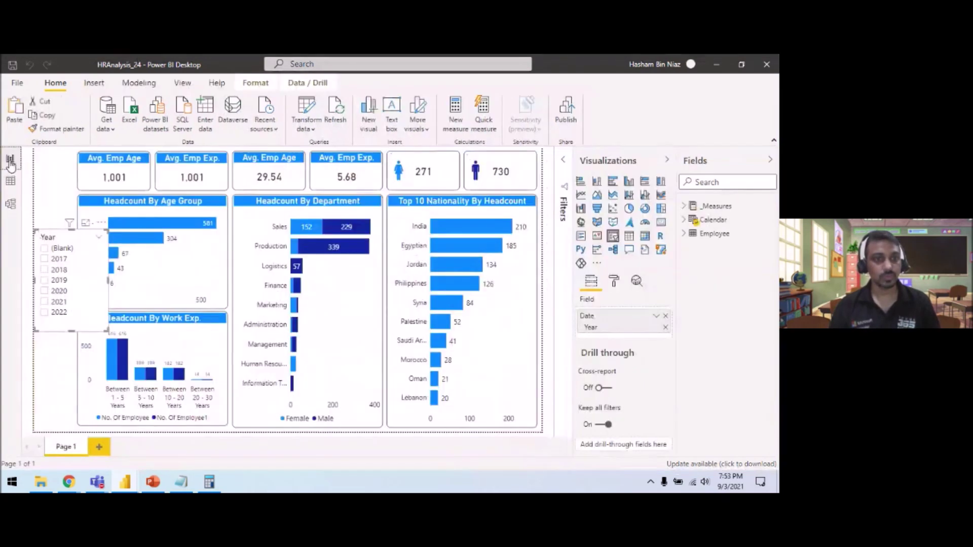
click(44, 269)
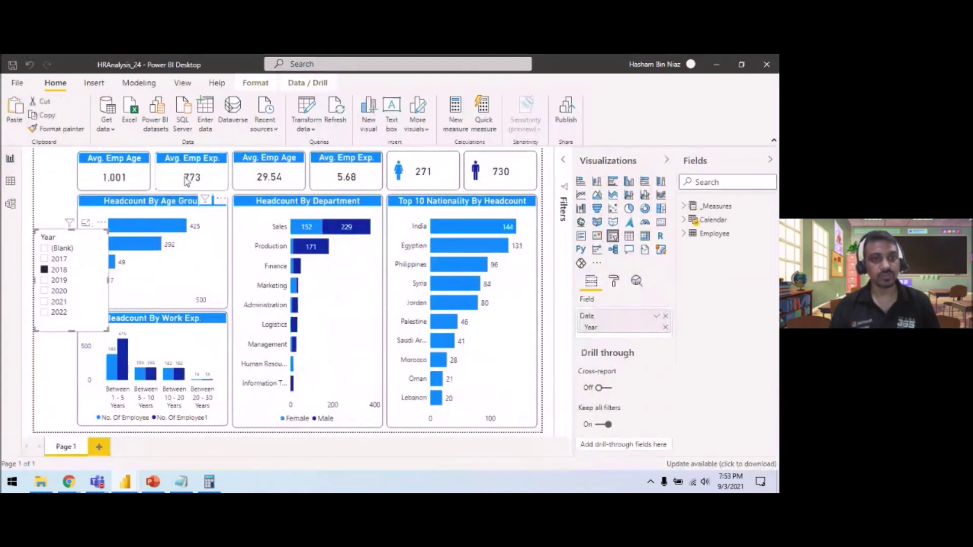
Set the title of the card showing No. Of Employee1 to "All Emp"
click(118, 154)
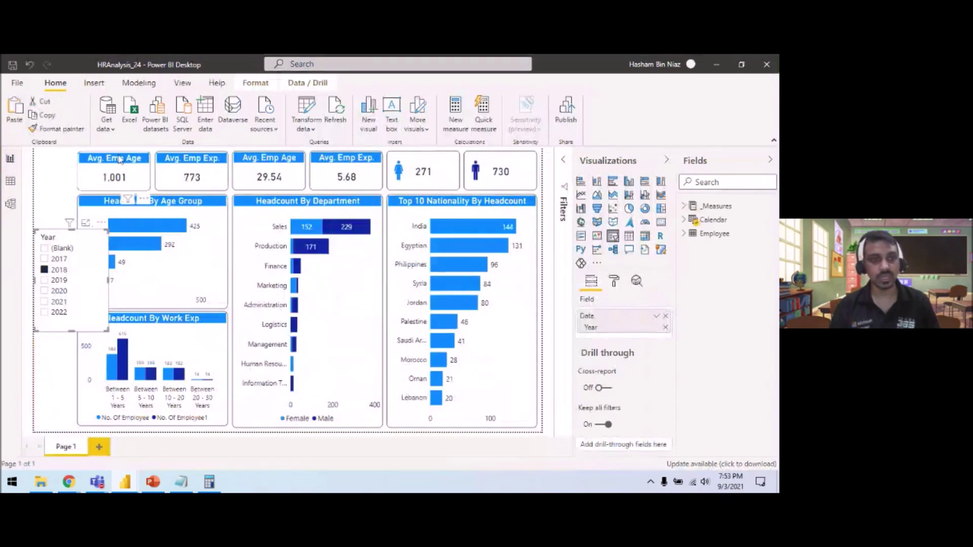
click(613, 281)
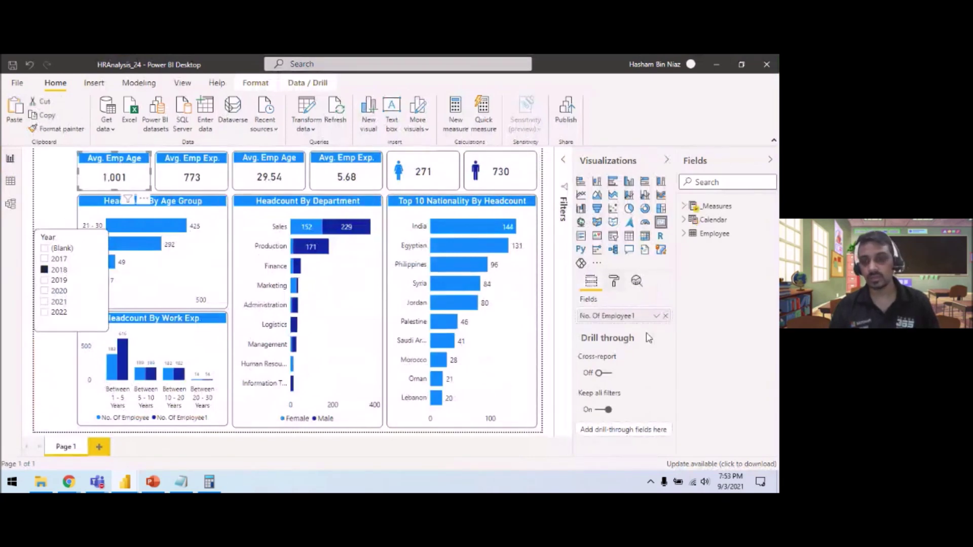
scroll(670, 338, down, 3)
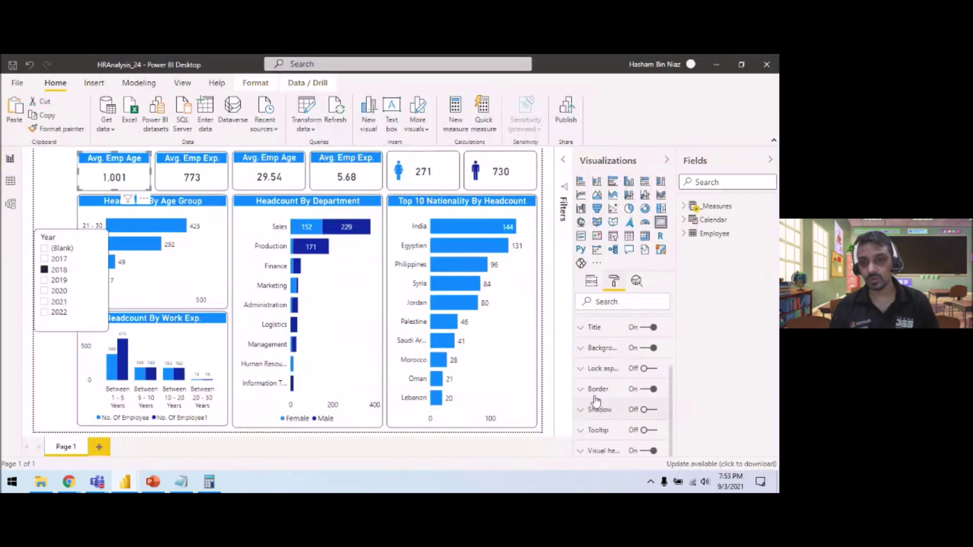
click(597, 329)
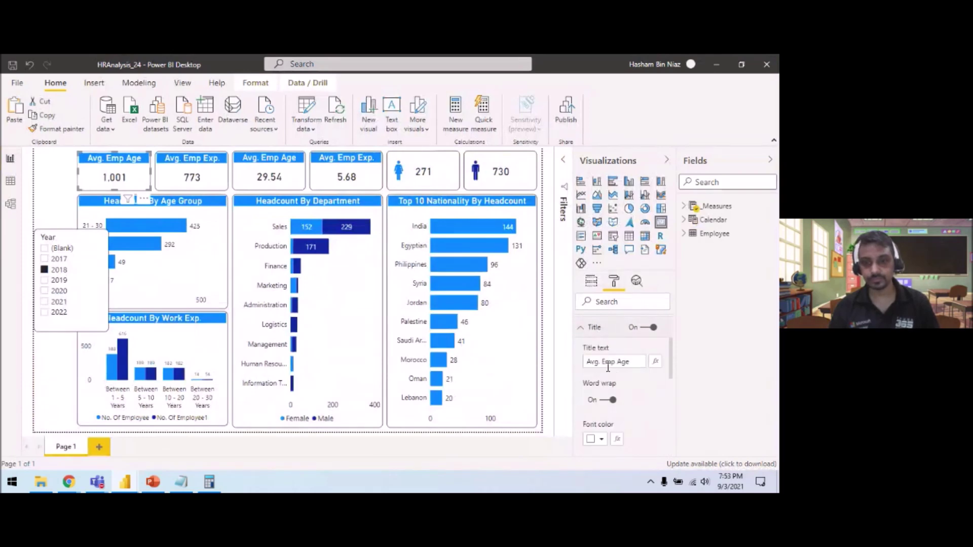
drag(626, 363, 567, 362)
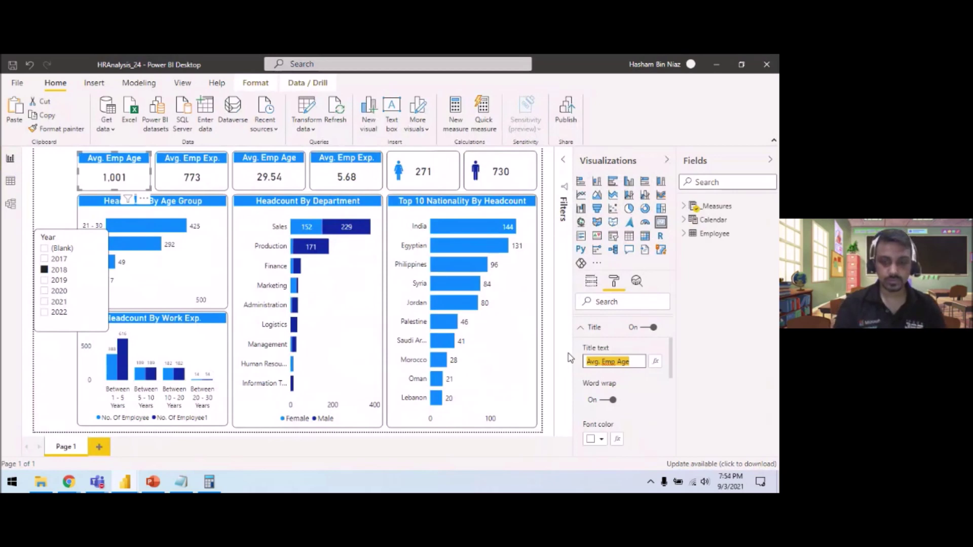
text(All Emp)
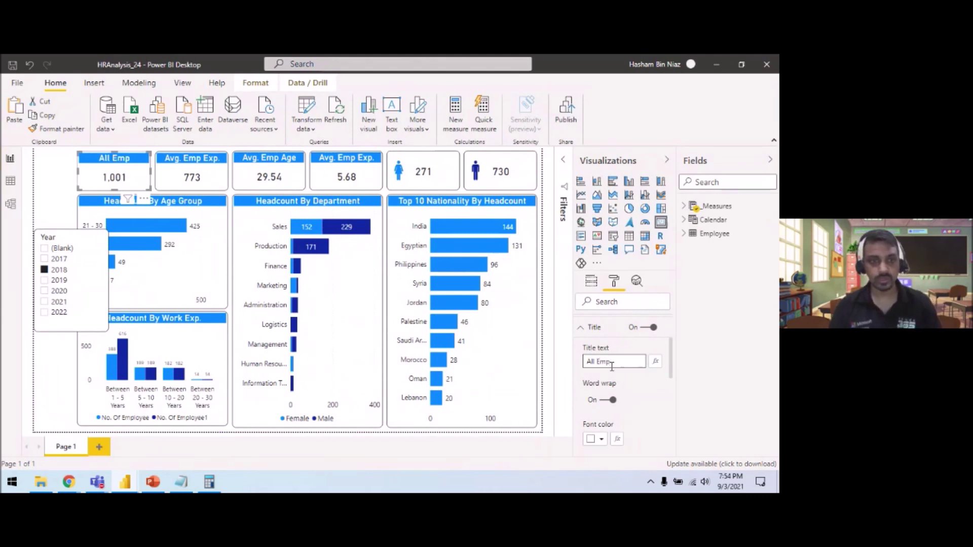
Set the title of the copied Avg. Emp Exp. card to "Active No. Emp"
click(206, 163)
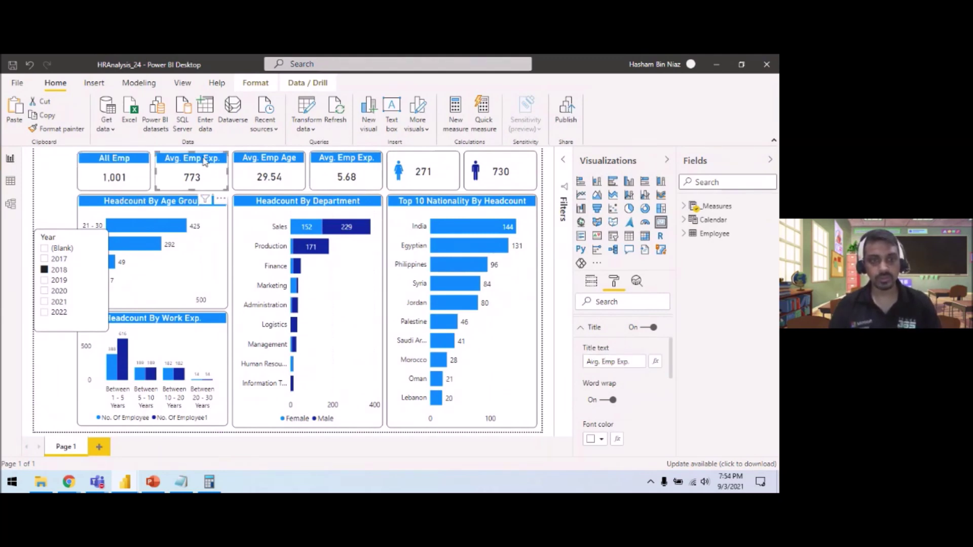
triple_click(633, 364)
text(c)
key(BackSpace)
text(Acitve Emp)
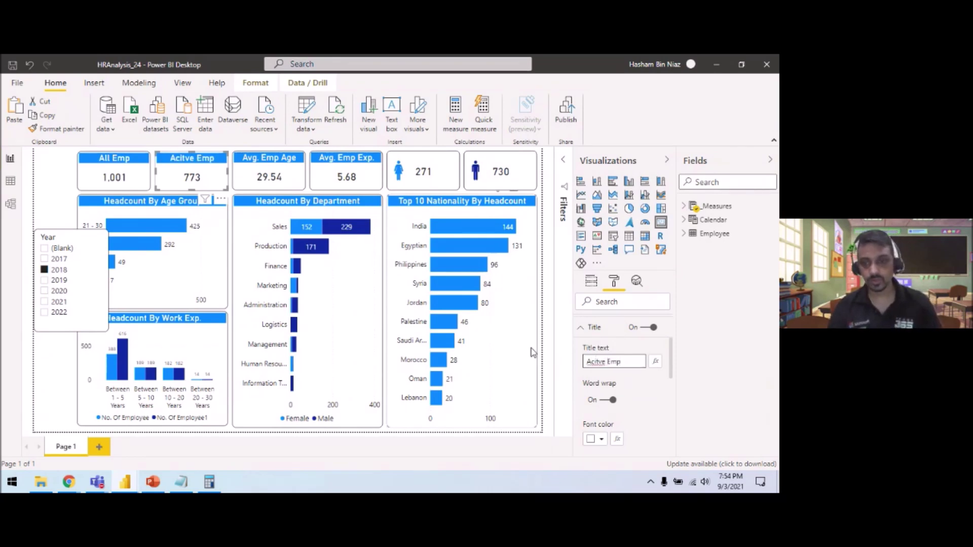
key(Delete)
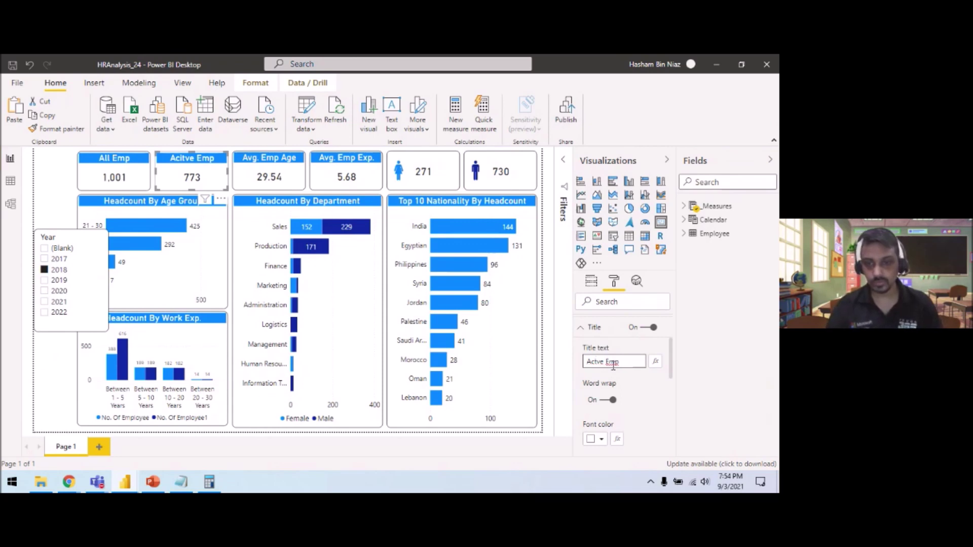
text(ive No.)
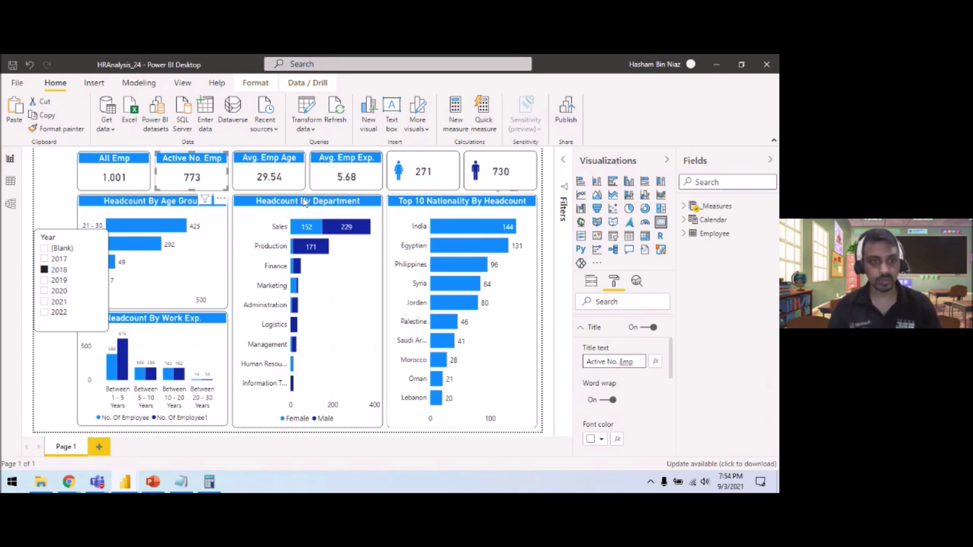
Extend the All Emp card's title to "All No. Emp" and deselect the card
click(144, 165)
click(597, 362)
text(No.)
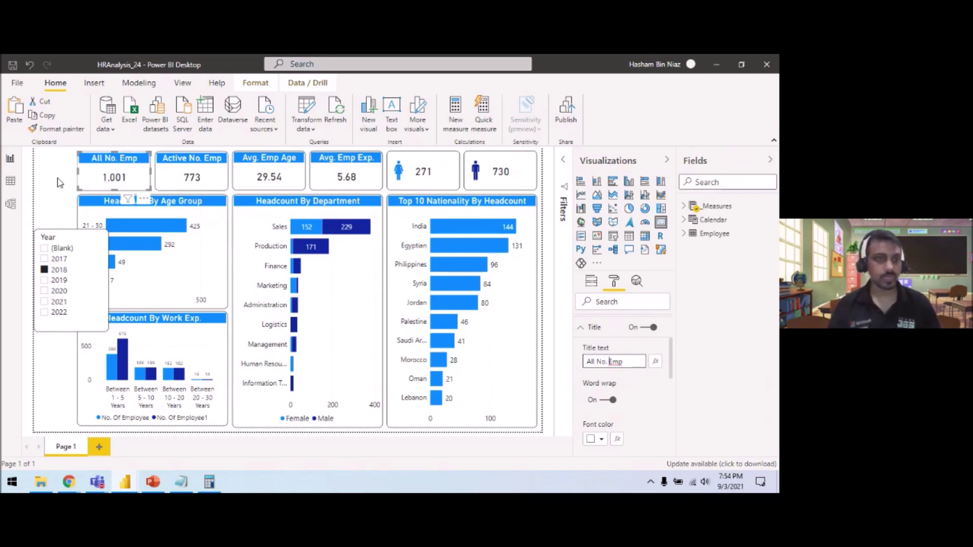
click(57, 182)
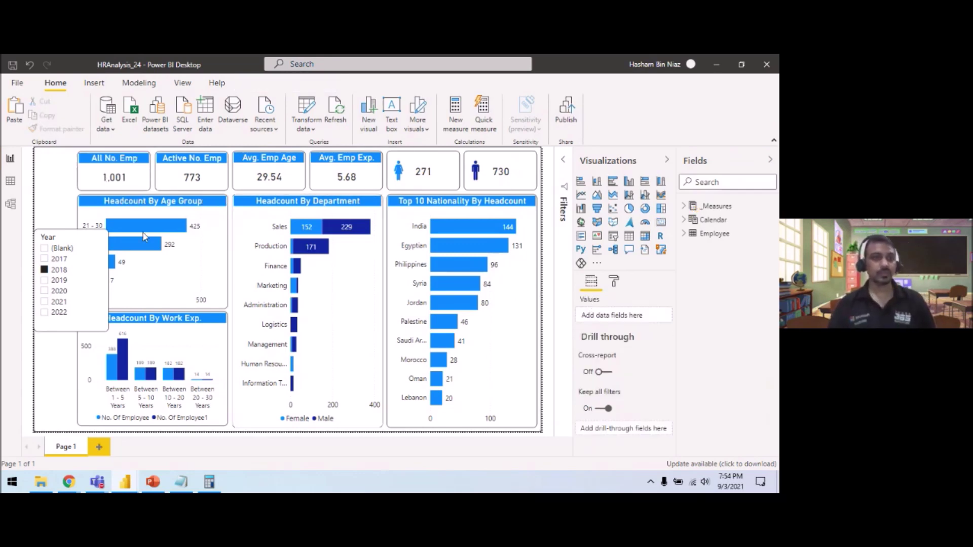
Change the Year slicer to the Between style and set its range to 2019 through 2020
click(98, 236)
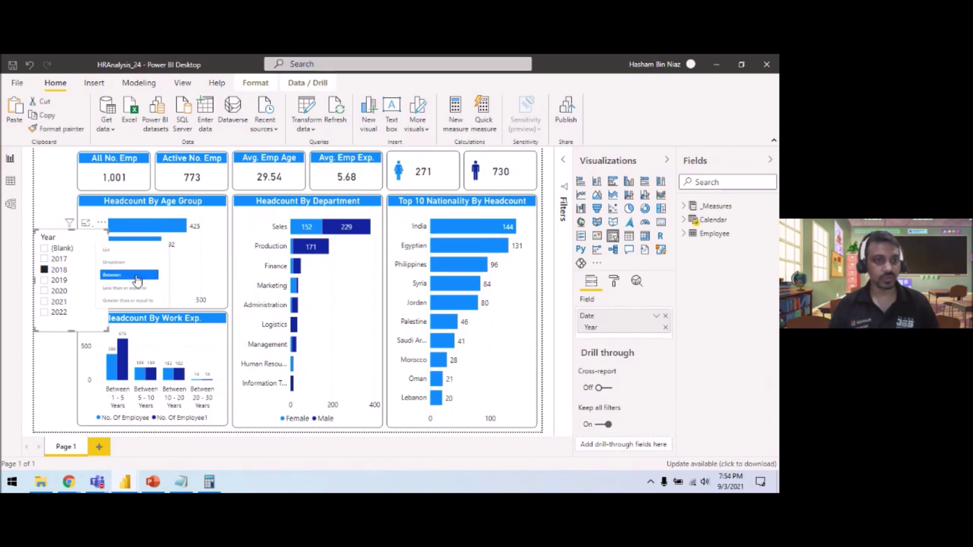
click(136, 276)
drag(99, 285, 89, 285)
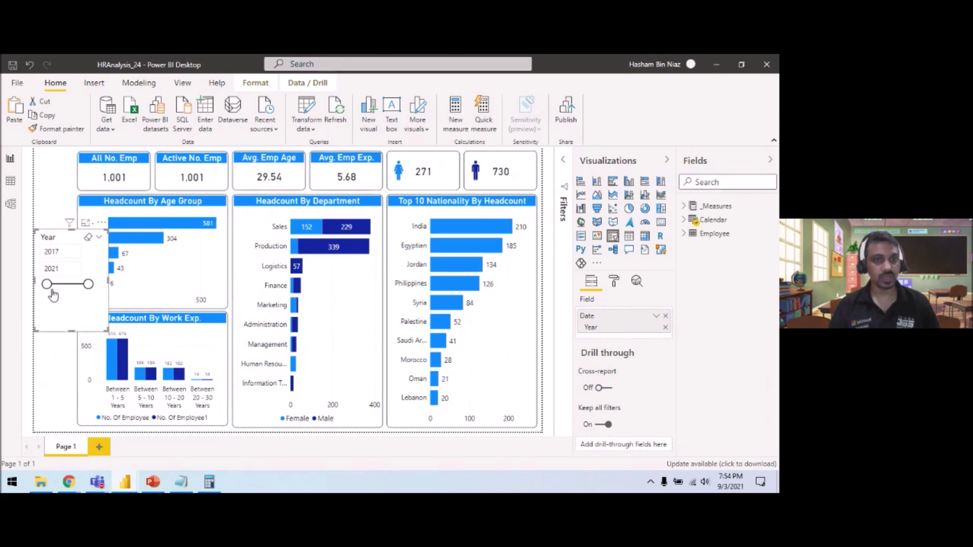
drag(46, 287, 61, 291)
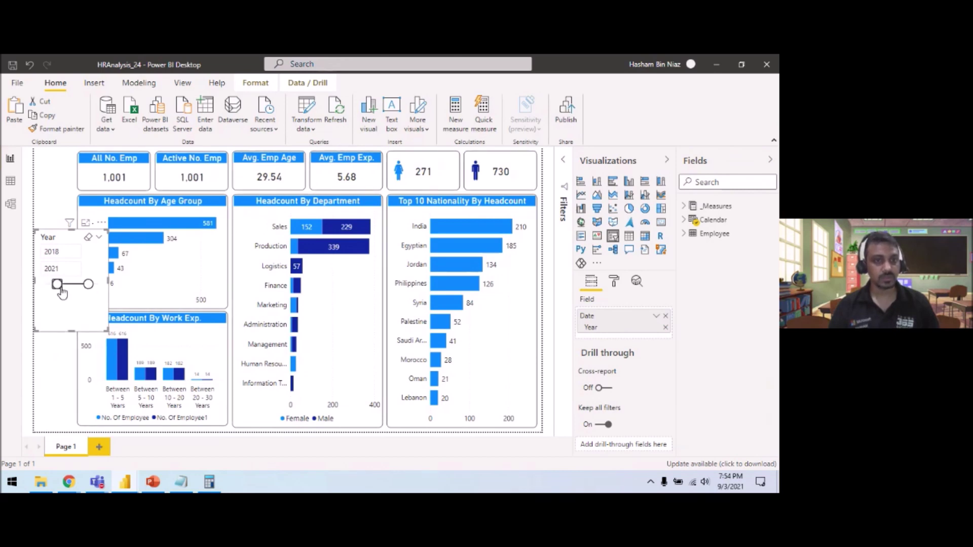
drag(61, 291, 73, 290)
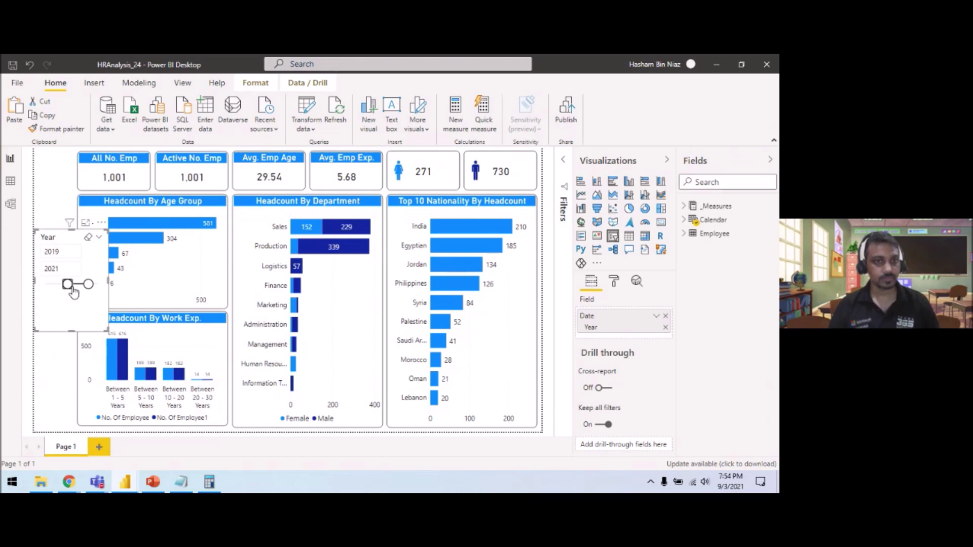
drag(84, 291, 83, 289)
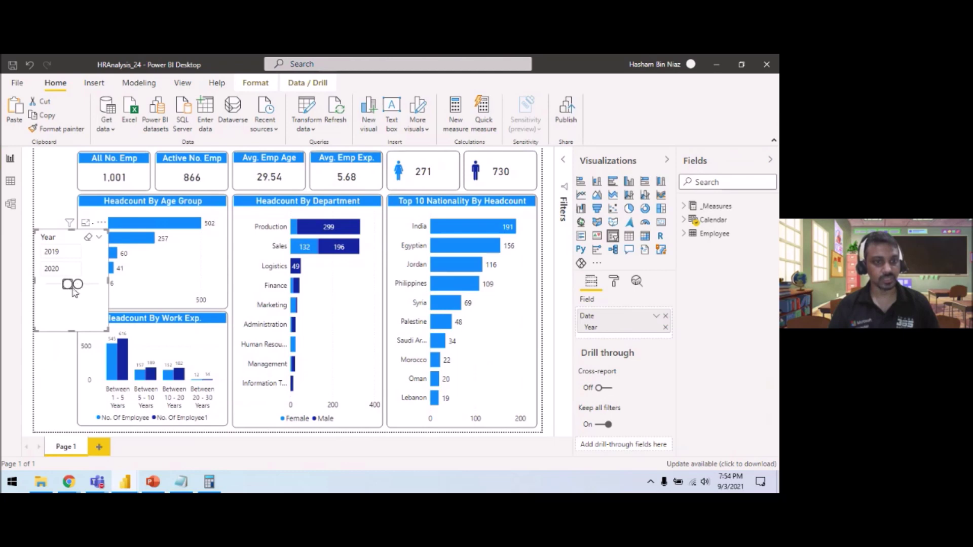
Change the Year slicer to a dropdown, select 2018 in it, and collapse its list of years
click(98, 237)
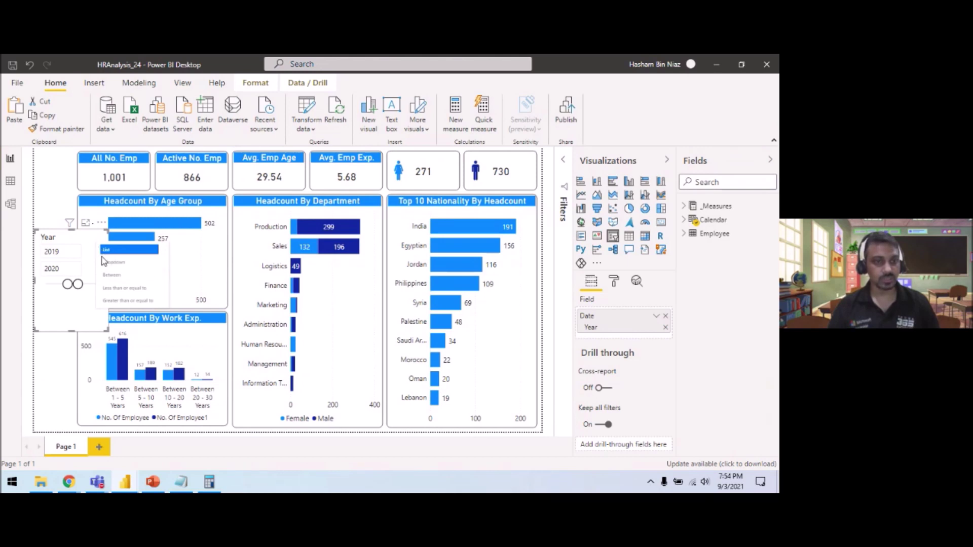
click(106, 250)
click(104, 239)
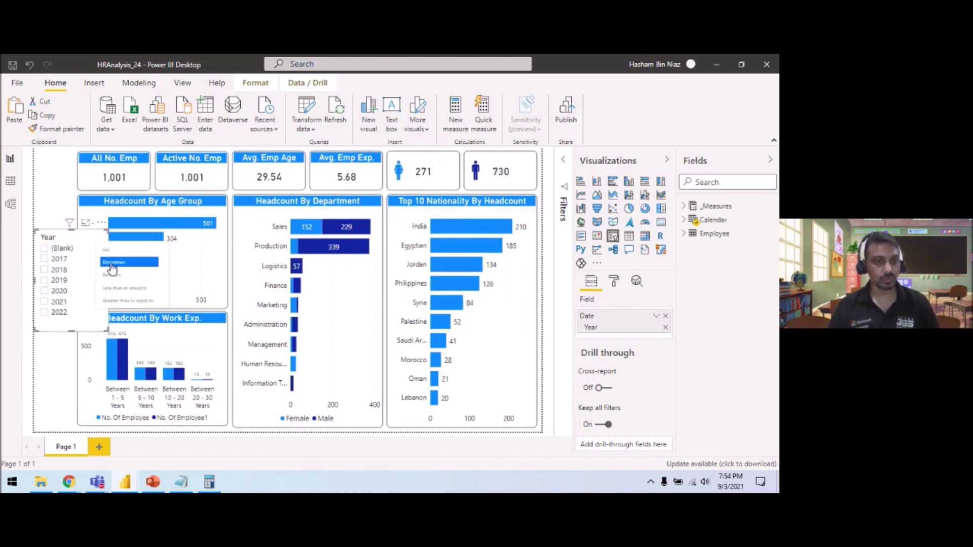
click(112, 263)
click(96, 252)
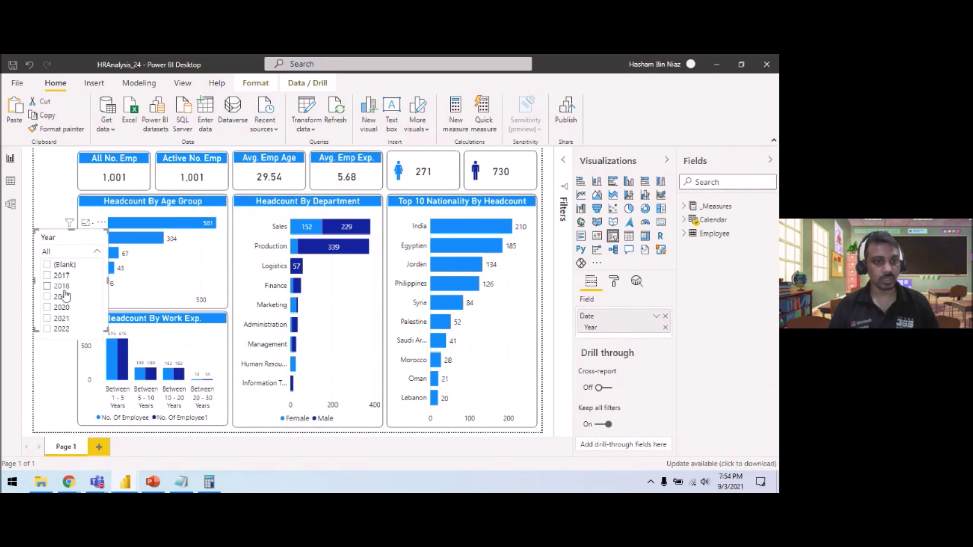
click(61, 287)
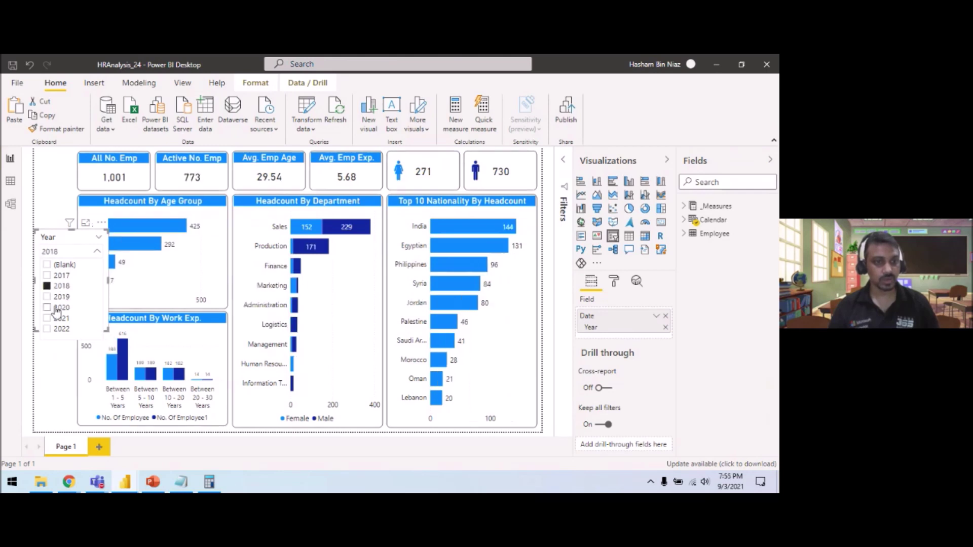
click(61, 332)
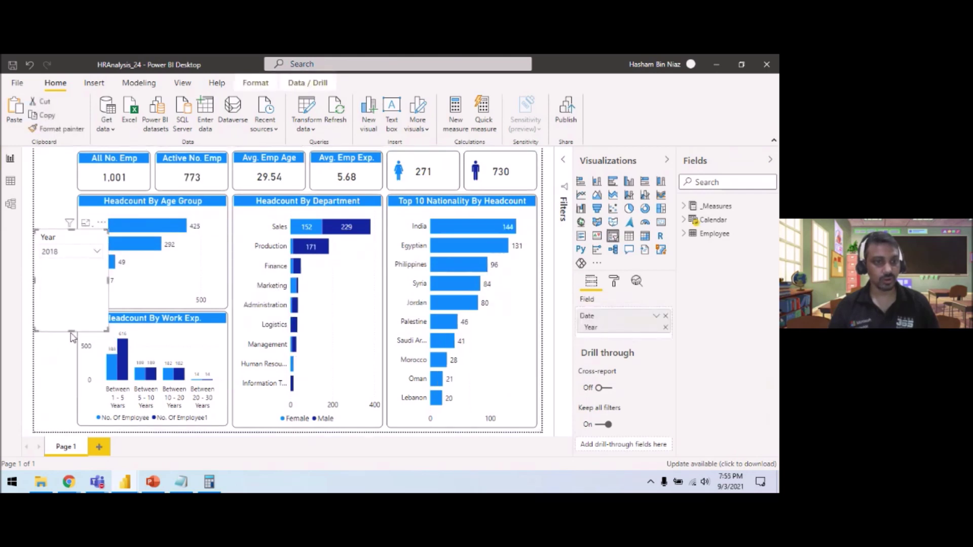
Shorten the Year slicer's frame, duplicate the slicer, and place the copy directly below the original
drag(72, 332, 71, 289)
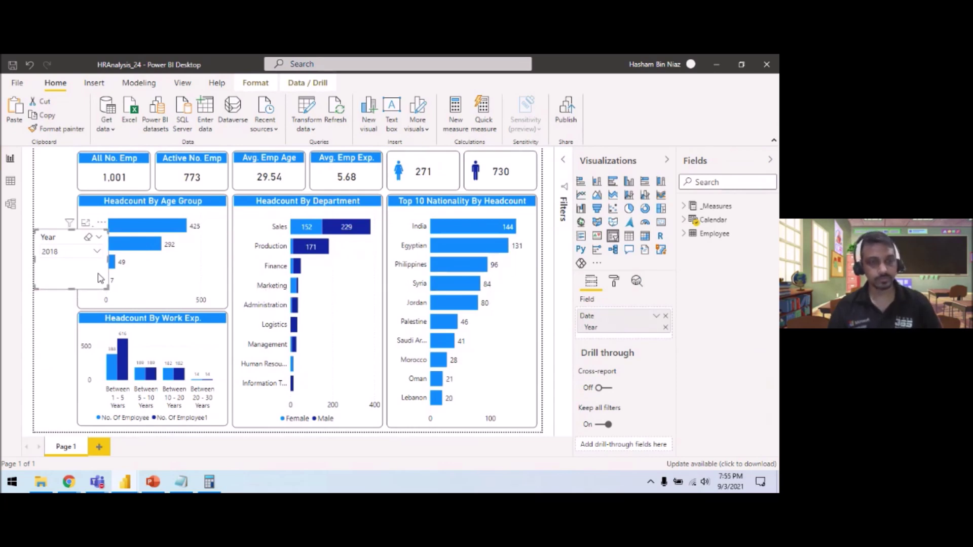
key(ctrl+c)
key(ctrl+v)
drag(59, 238, 59, 314)
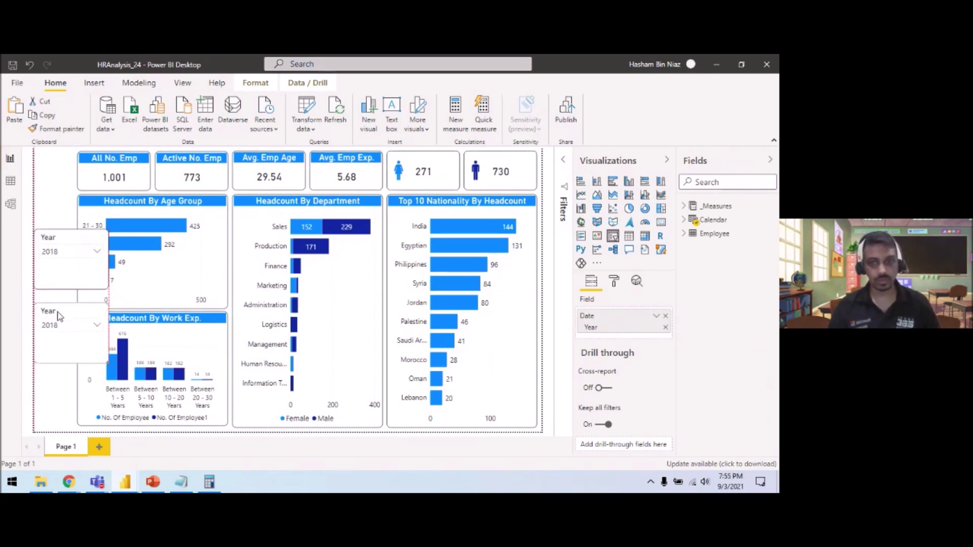
Switch the copied slicer's Date field to Date Hierarchy and remove every level except Month
click(656, 315)
key(Escape)
click(656, 315)
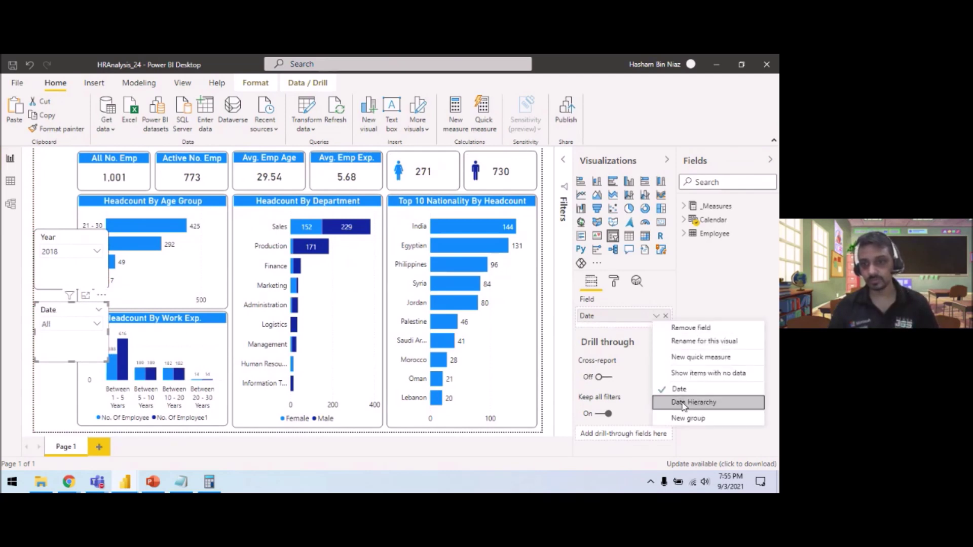
click(669, 403)
click(665, 359)
click(666, 338)
click(665, 327)
Change the Month slicer to a list tall enough for all twelve months and stack it beneath the raised Year slicer
drag(96, 233, 96, 210)
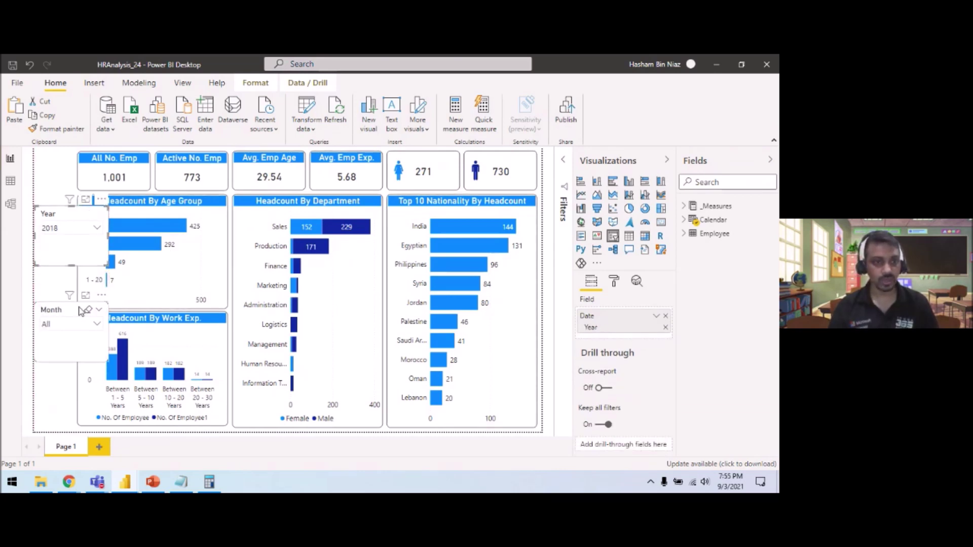
drag(77, 304, 71, 283)
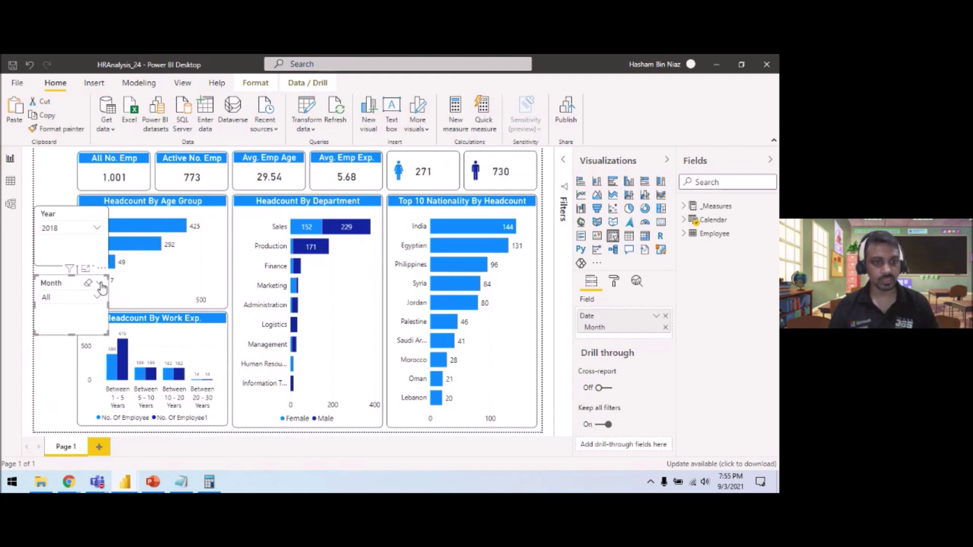
click(98, 282)
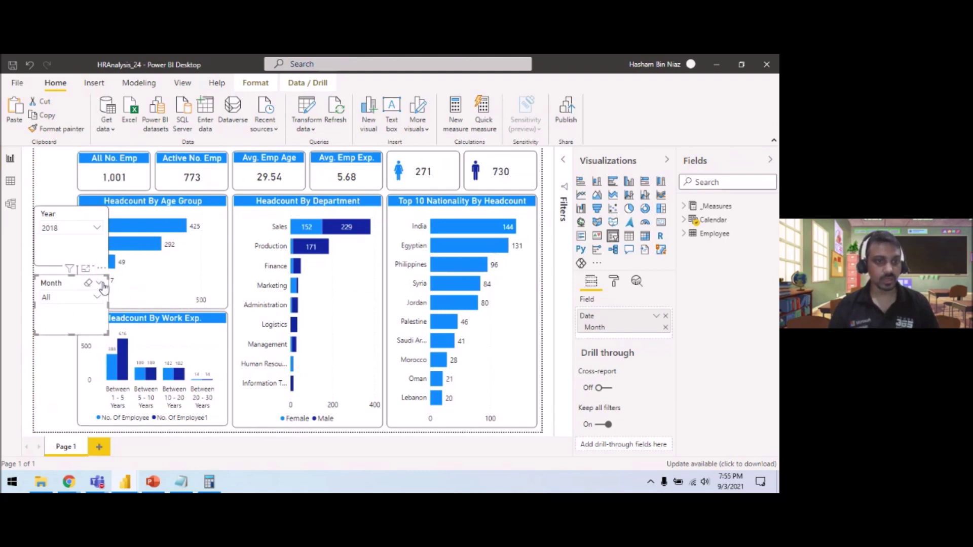
click(106, 257)
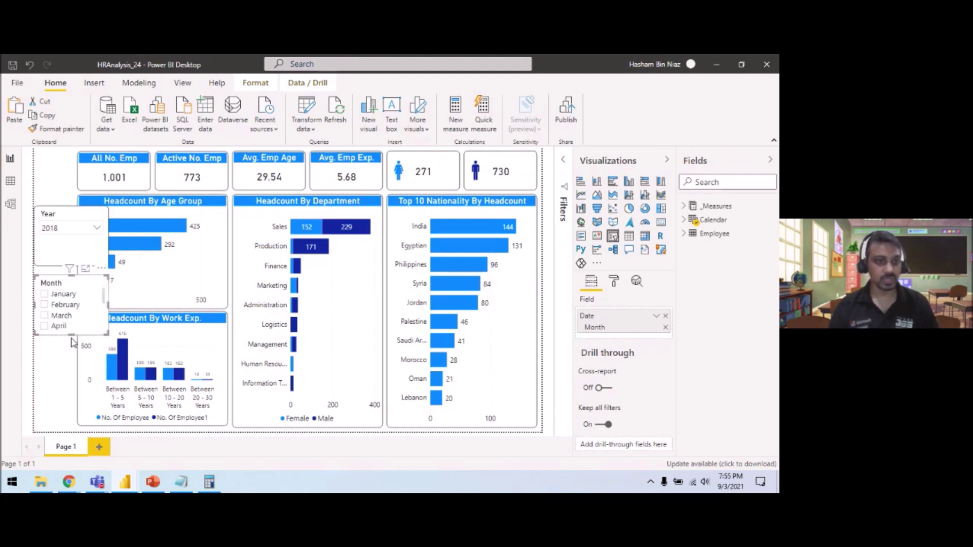
drag(72, 334, 55, 427)
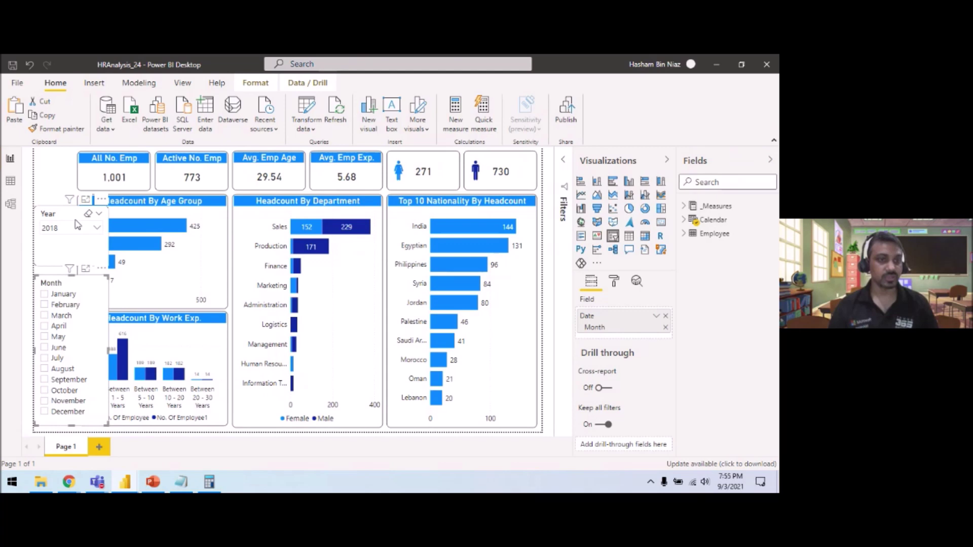
drag(75, 212, 74, 200)
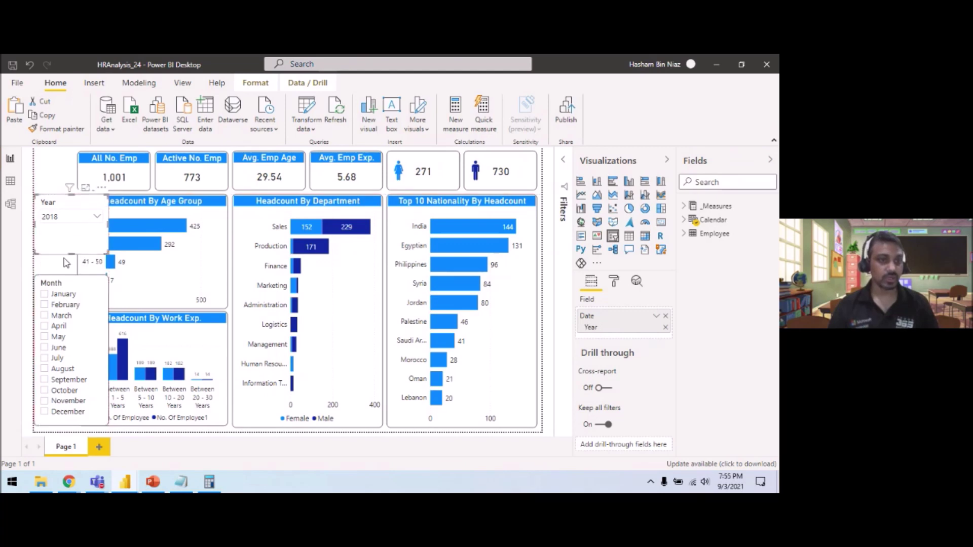
drag(66, 283, 64, 268)
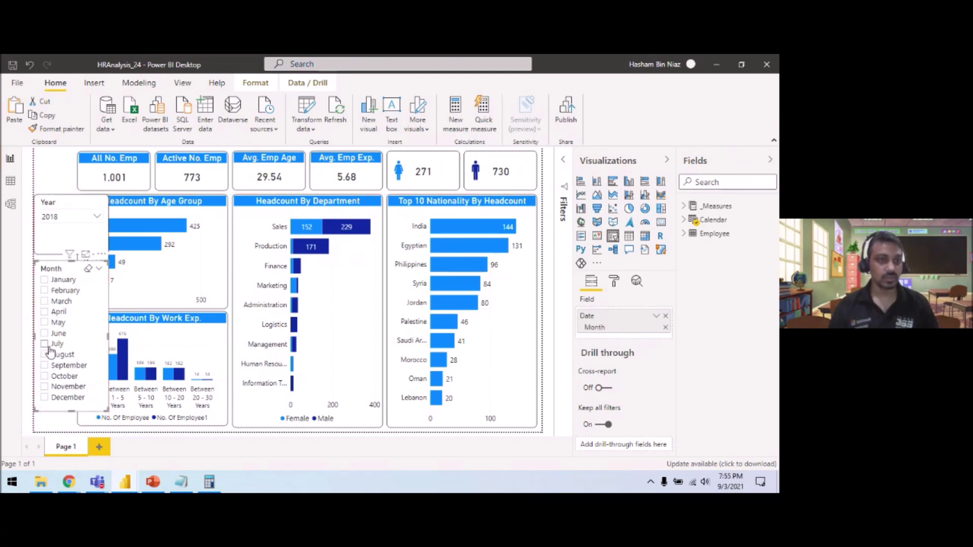
Filter the page by July, April and finally March in the Month slicer, and save the report
click(45, 345)
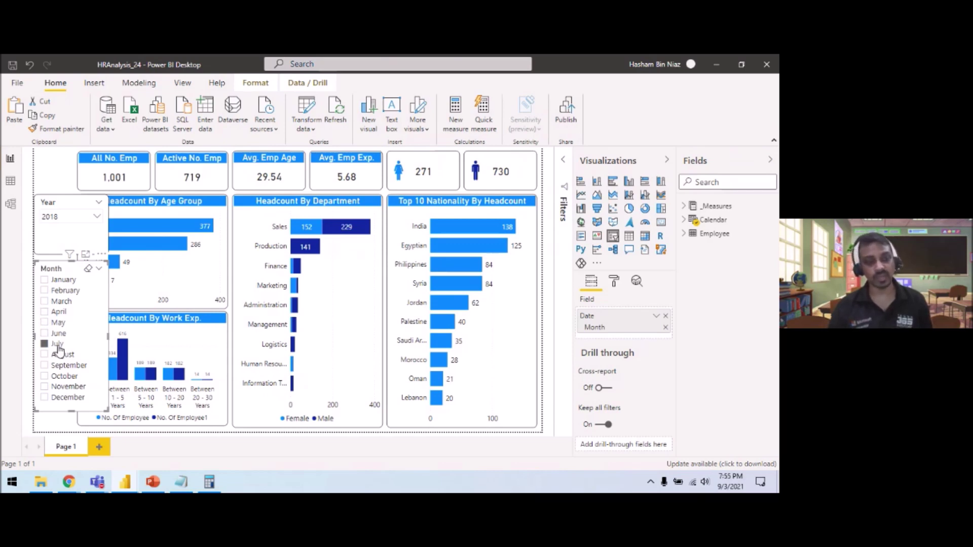
click(45, 312)
click(47, 301)
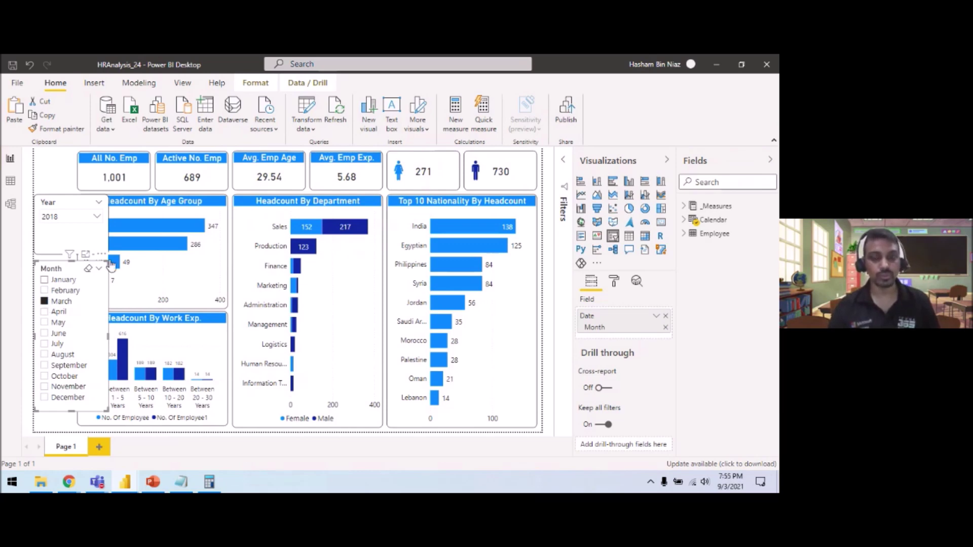
click(13, 66)
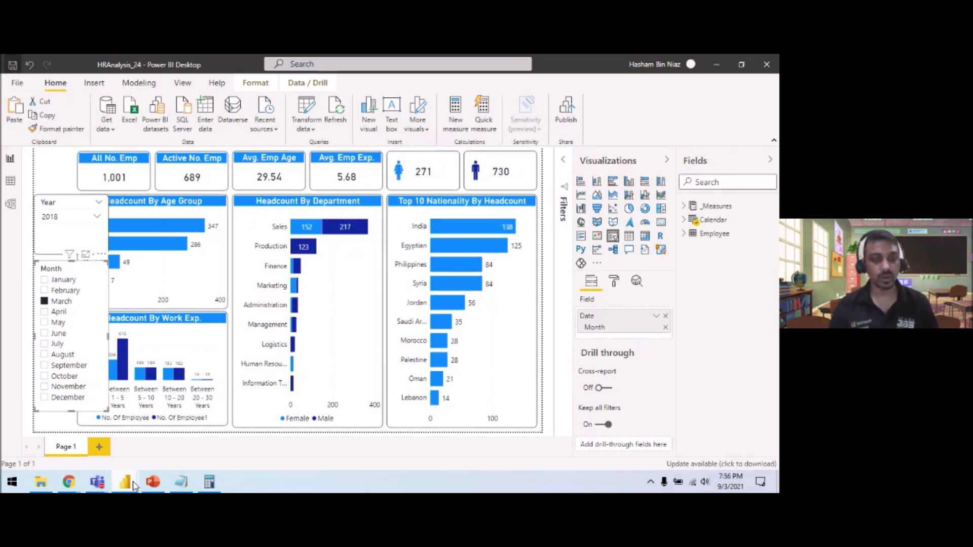
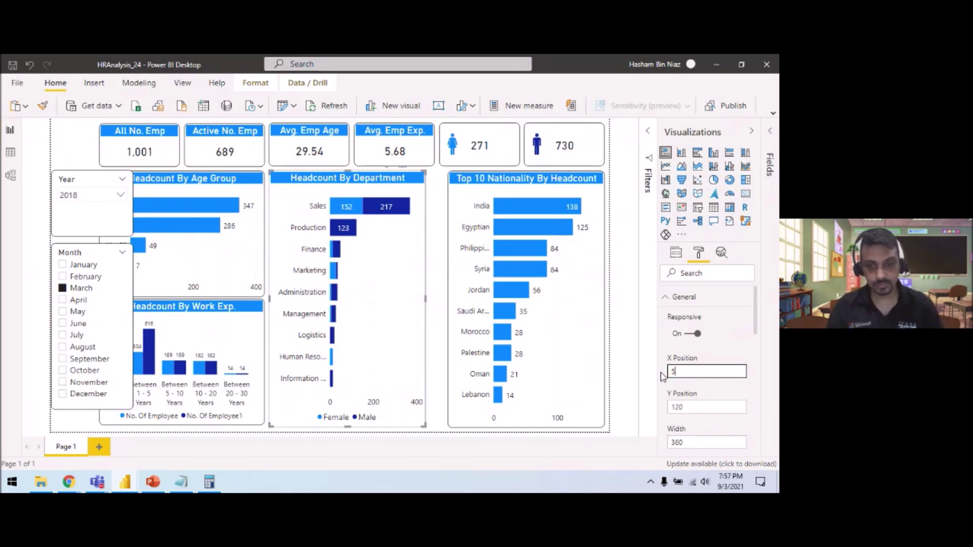
Apply the Headcount By Department chart's new X position, and set the Headcount By Age Group chart's width to 360 and X position to 170
key(Return)
click(249, 252)
click(682, 441)
drag(682, 441, 643, 442)
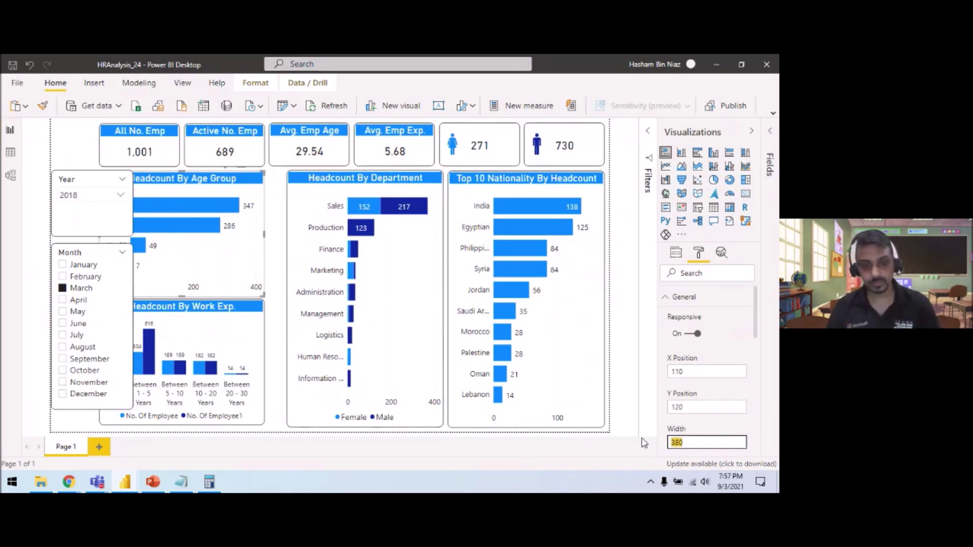
text(360)
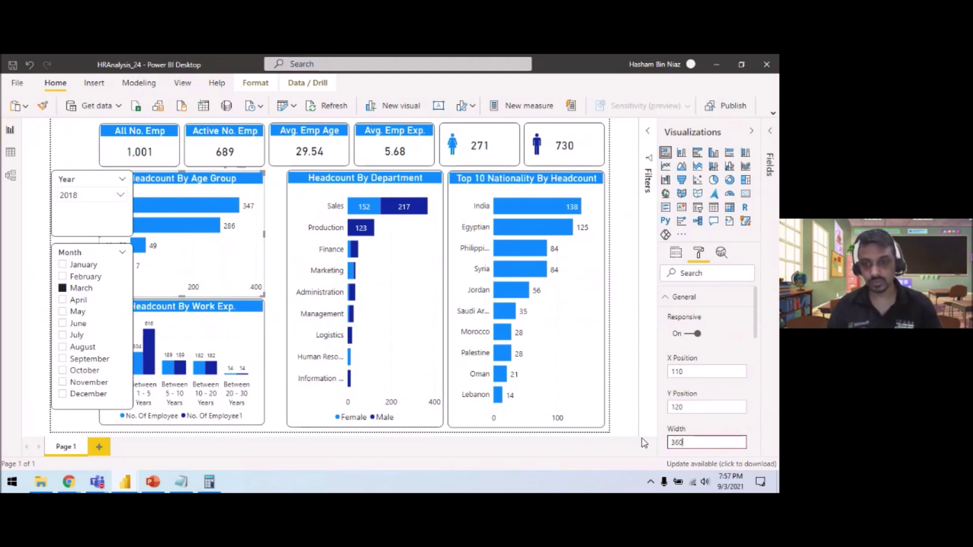
drag(710, 372, 666, 378)
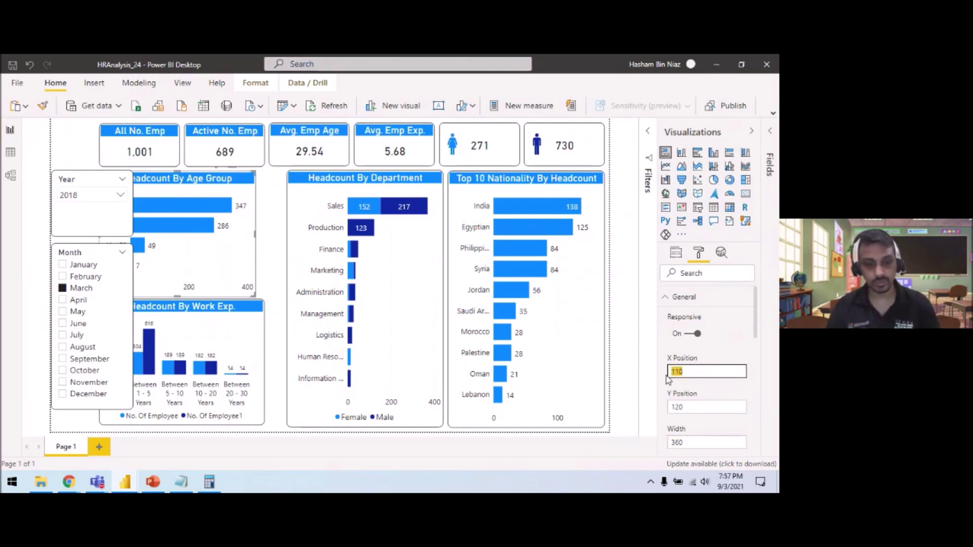
text(1)
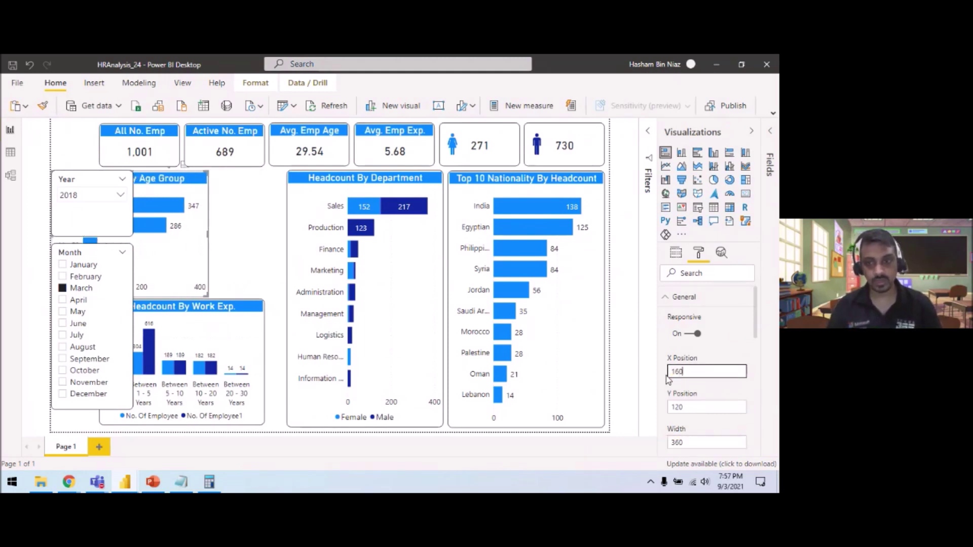
key(Return)
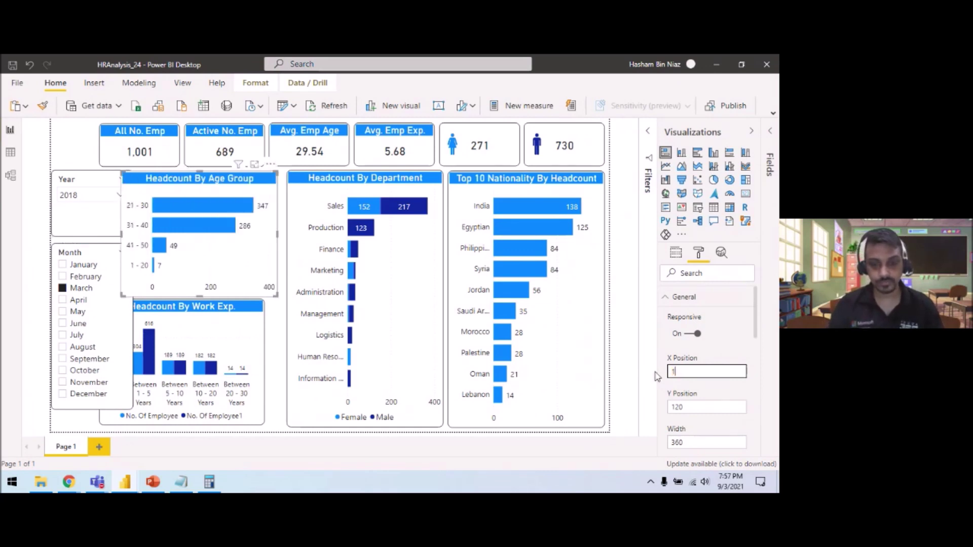
text(1)
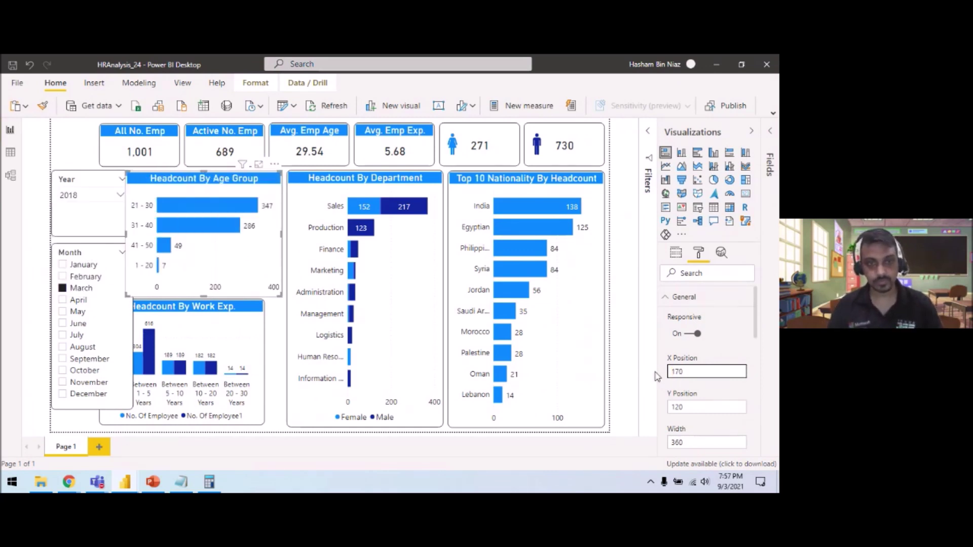
Set the Headcount By Work Exp. chart's X position to 170 and width to 360, and deselect it
click(245, 309)
key(Return)
text(170)
key(Tab)
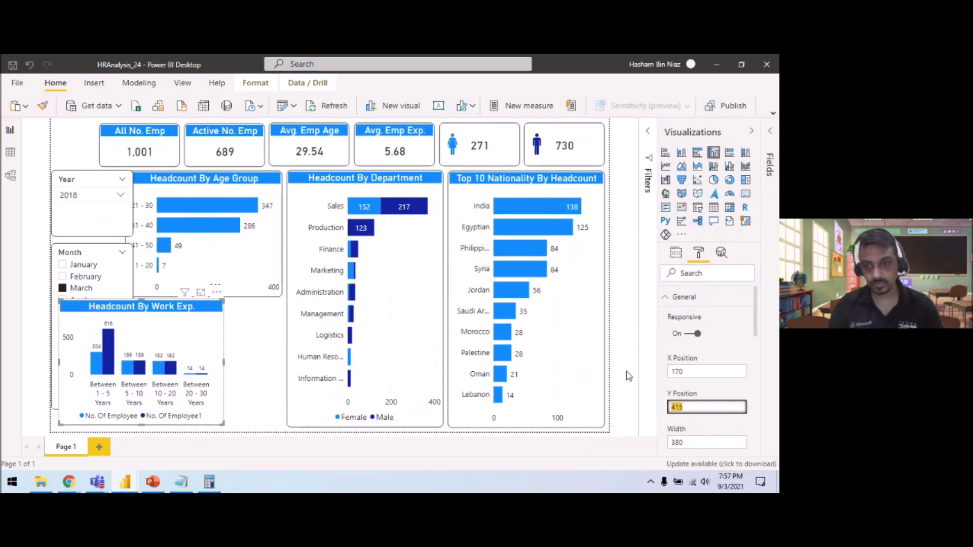
key(Tab)
text(360)
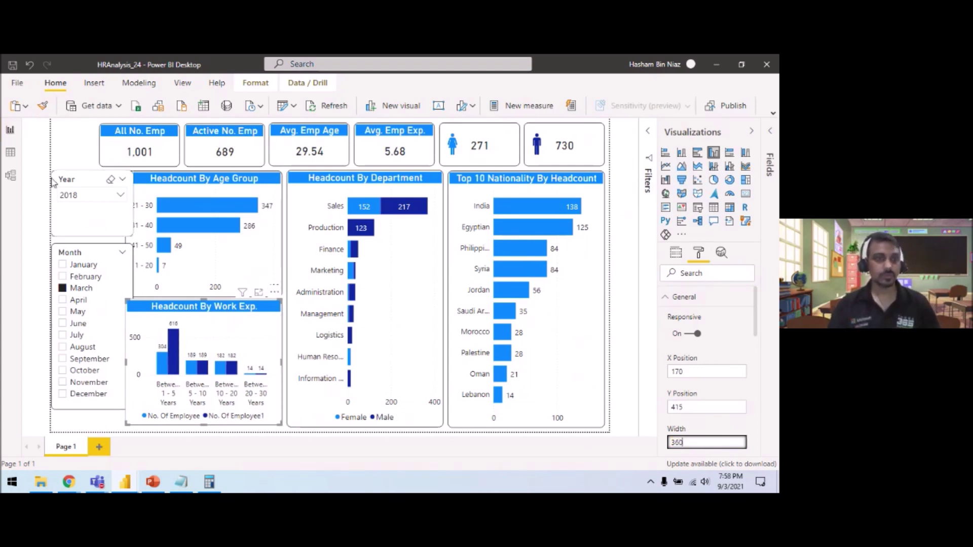
click(72, 161)
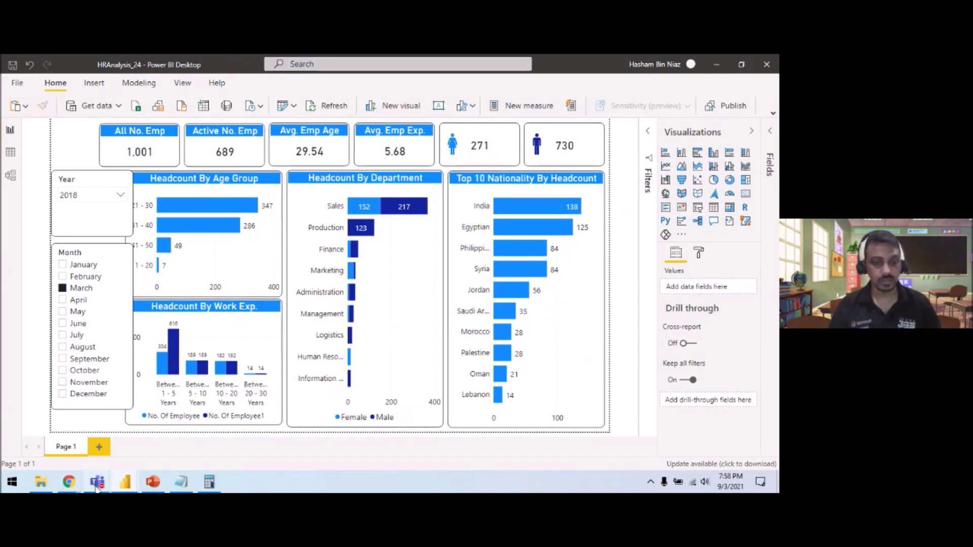
mouse_move(97, 482)
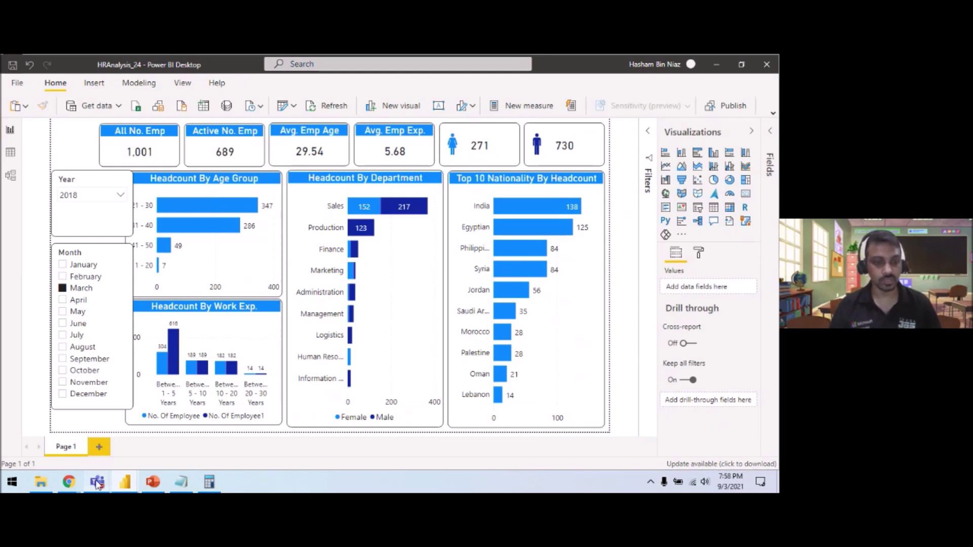
mouse_move(185, 448)
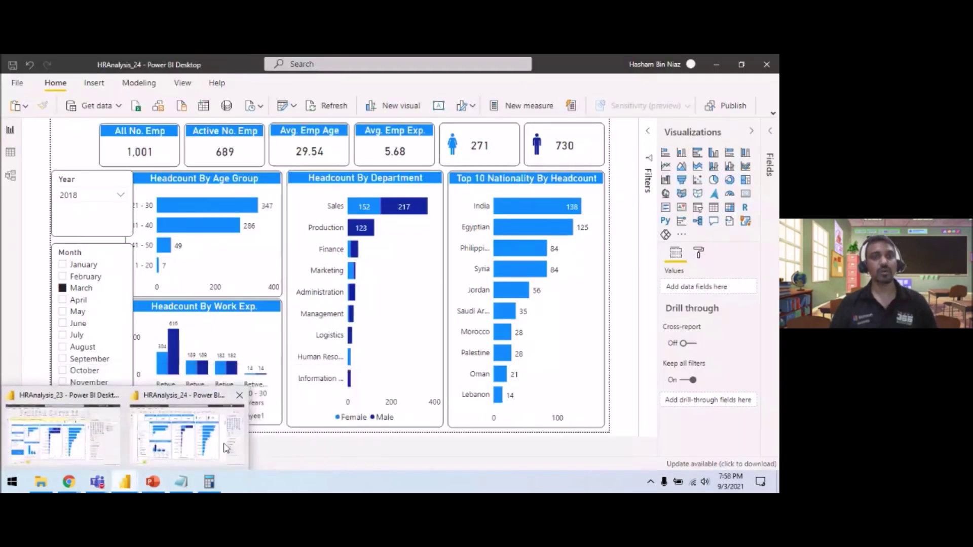
click(227, 447)
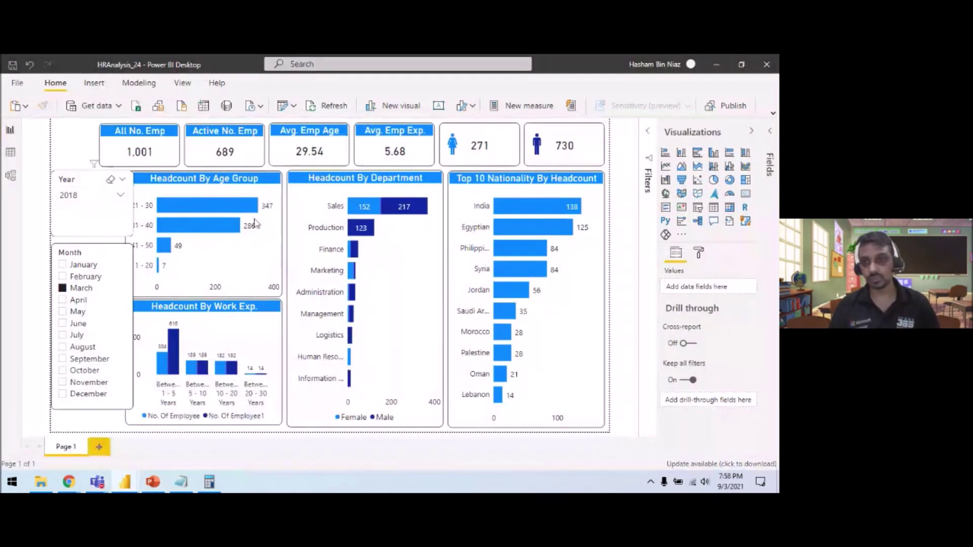
Set the Year slicer's X position to 10 and its width to 160, reducing the width to 150
click(89, 218)
click(698, 253)
click(684, 298)
click(691, 406)
key(BackSpace)
text(10)
key(Tab)
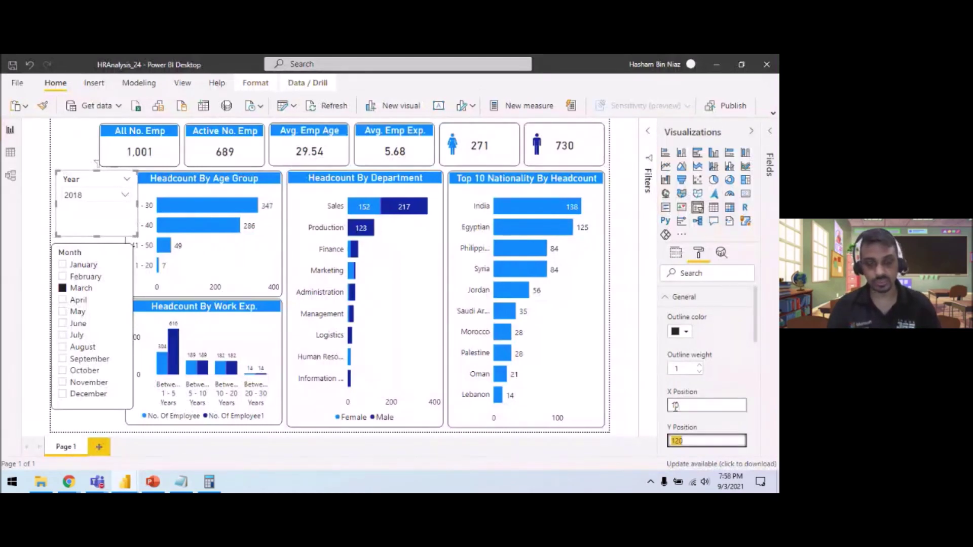
key(Tab)
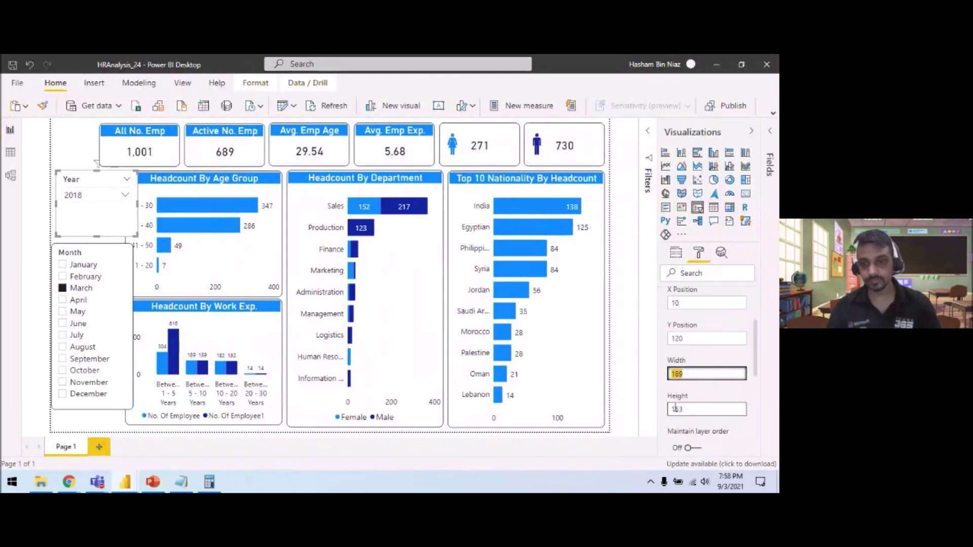
text(160)
key(Return)
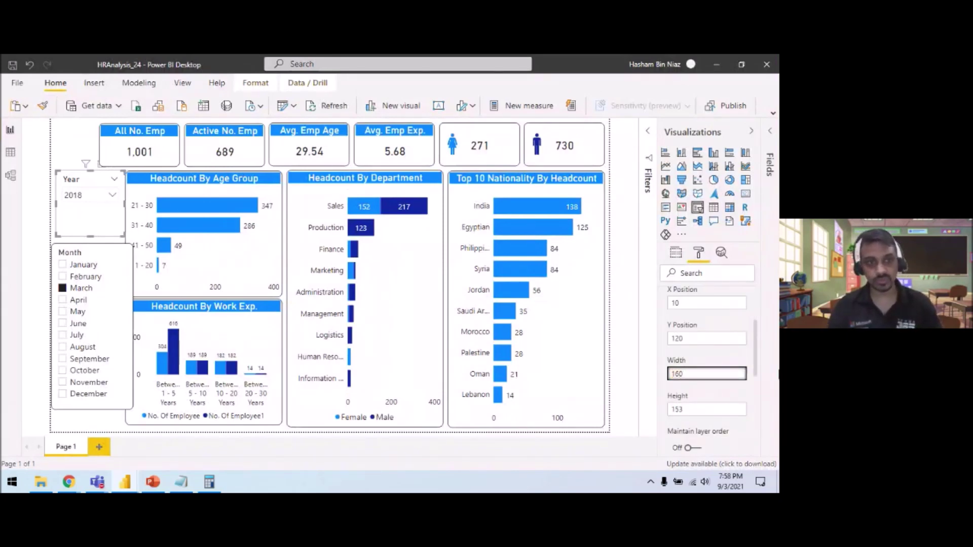
key(Return)
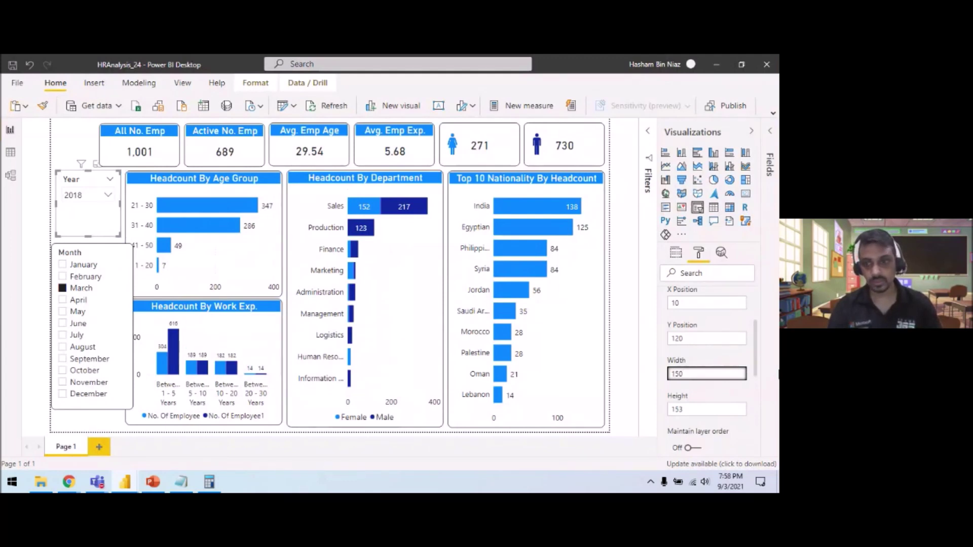
Set the Year slicer's height to 140, reducing it to 120
key(Tab)
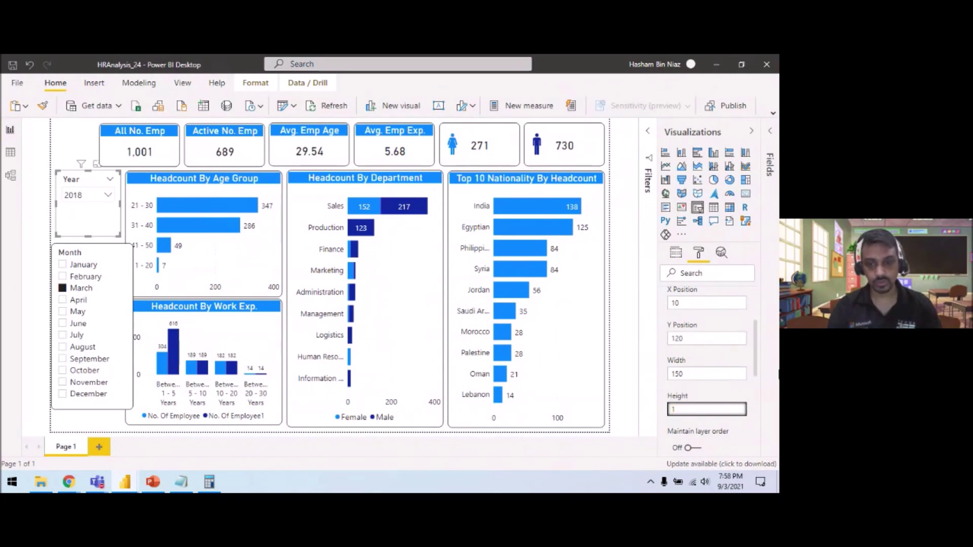
text(140)
key(Return)
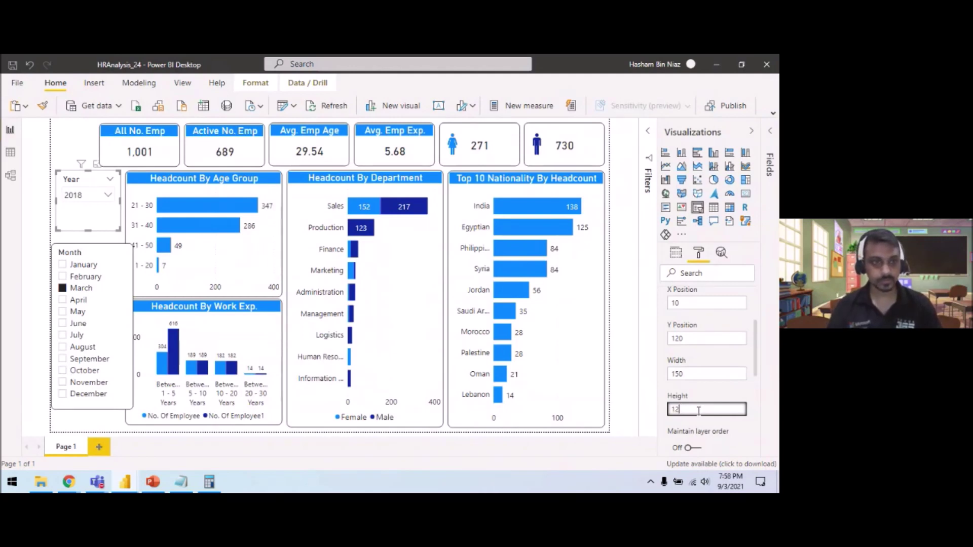
key(Return)
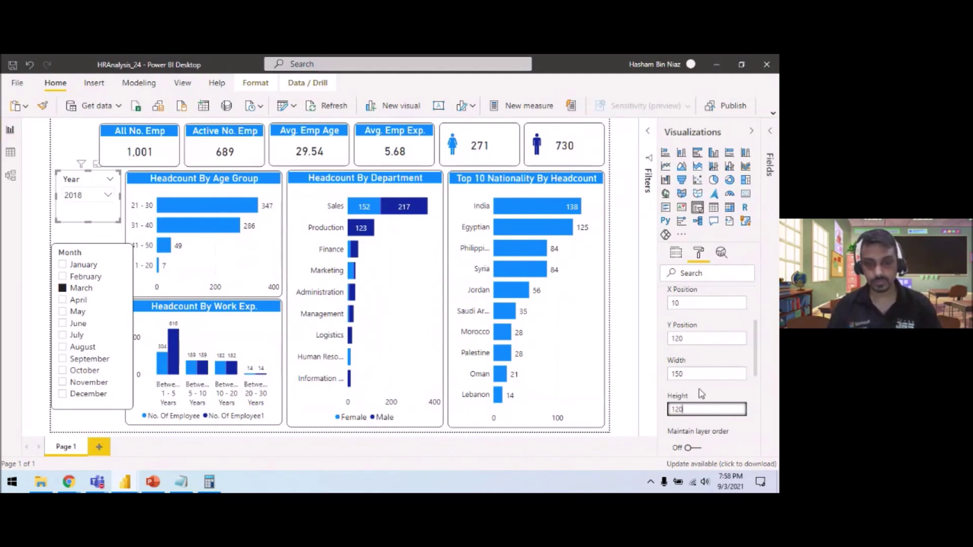
Set the Month slicer's X position to 10 and its width to 150
click(90, 254)
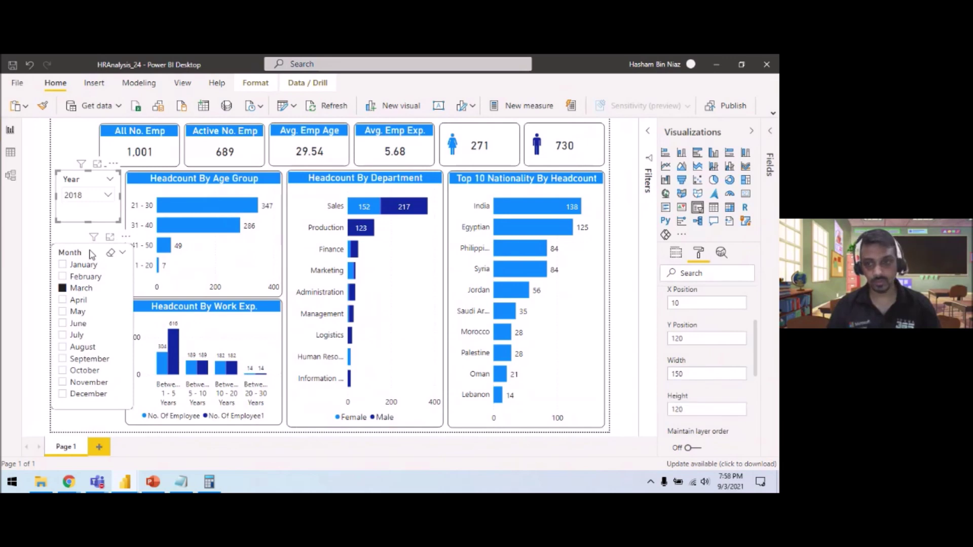
click(689, 339)
text(10)
key(Tab)
key(Tab)
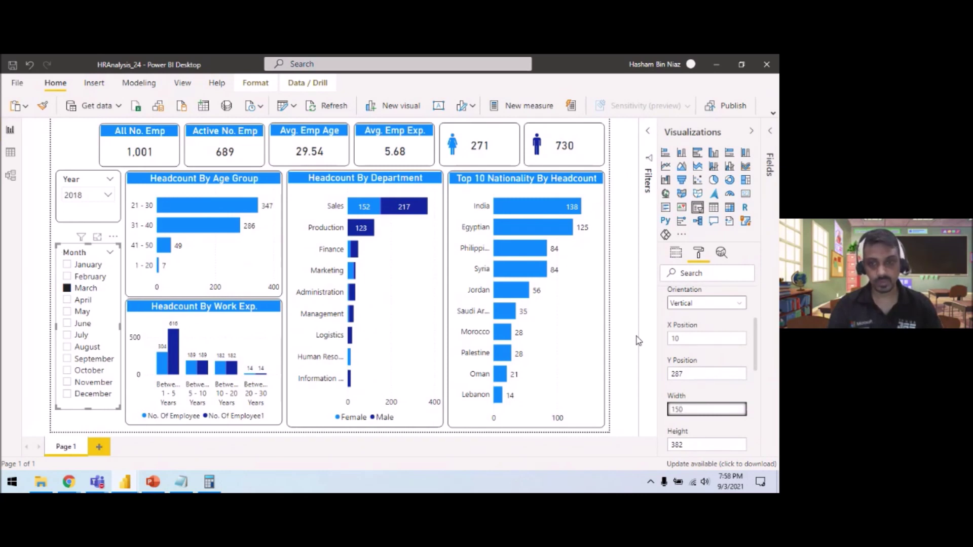
Set the Month slicer's Y position to 250 and its height to 370, and deselect it
key(Tab)
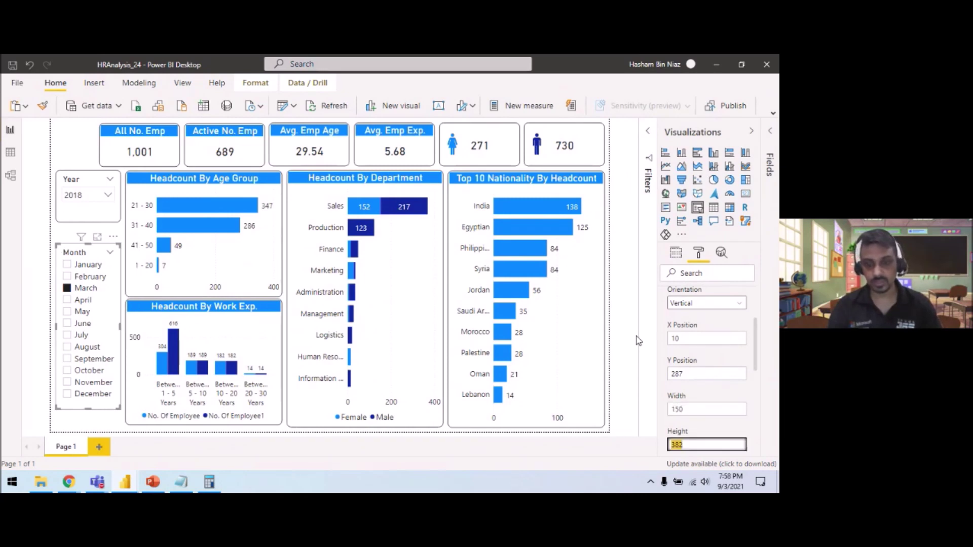
drag(703, 373, 675, 376)
text(250)
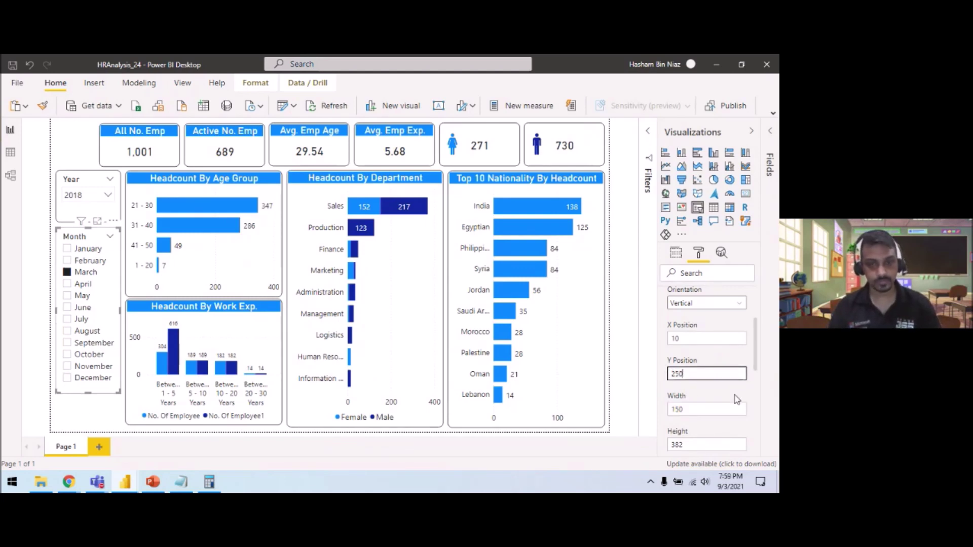
drag(701, 446, 662, 451)
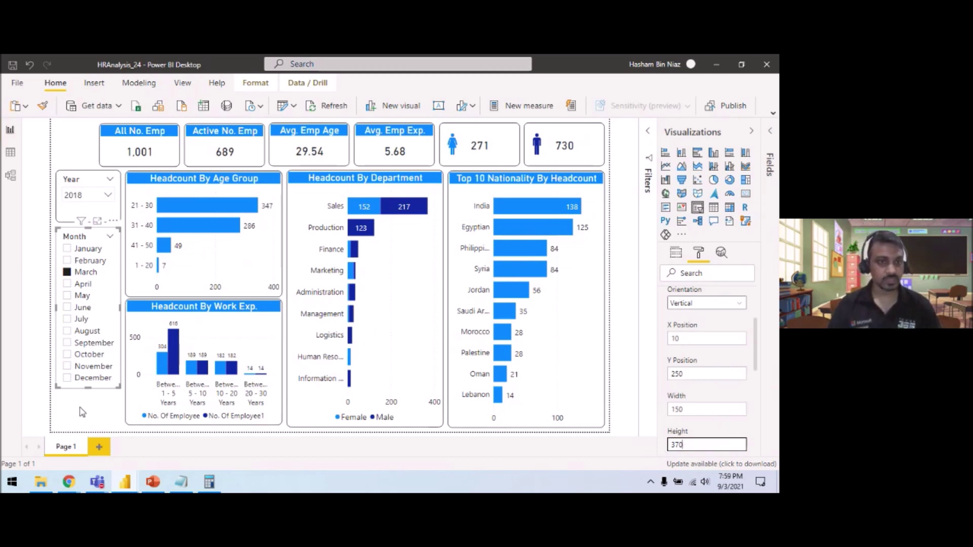
click(81, 412)
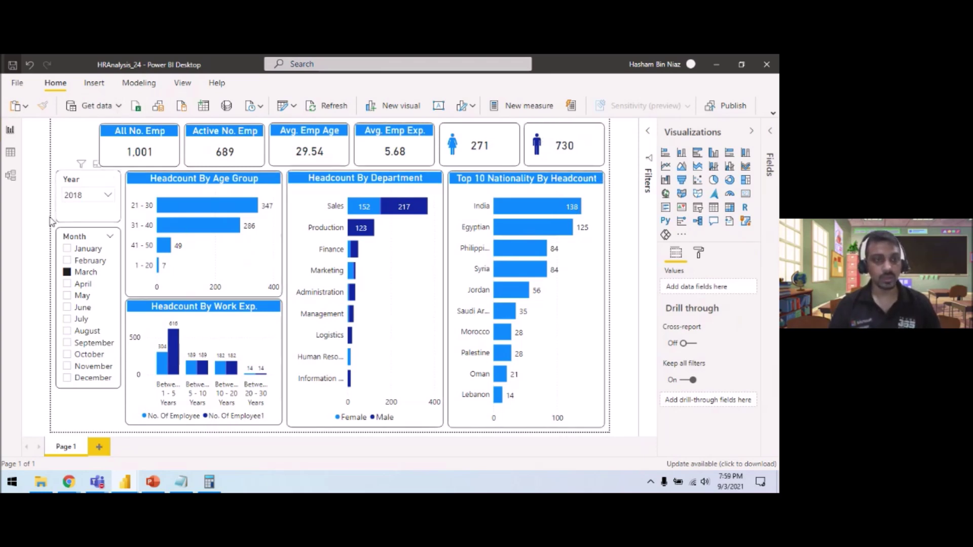
Clear the Month slicer's selection and filter the Year slicer to 2021
click(96, 249)
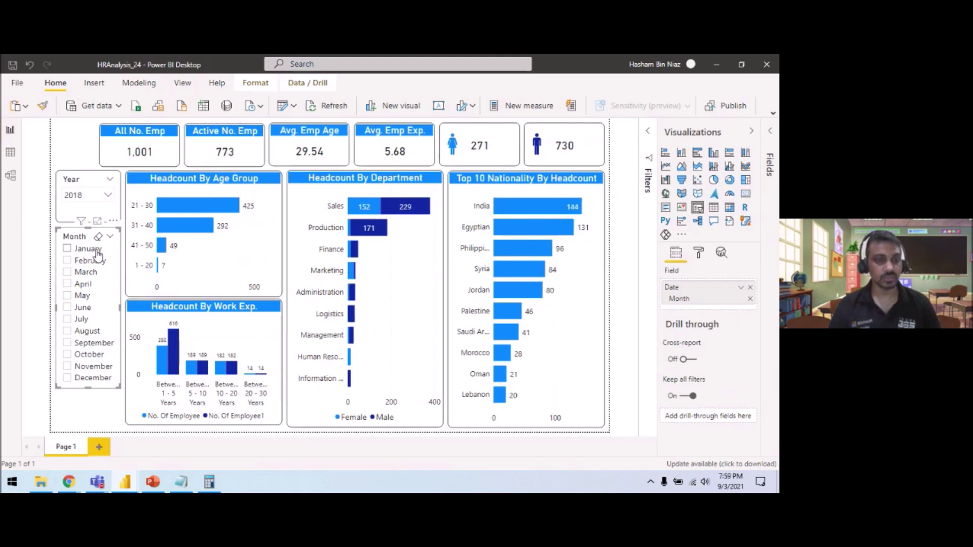
click(107, 195)
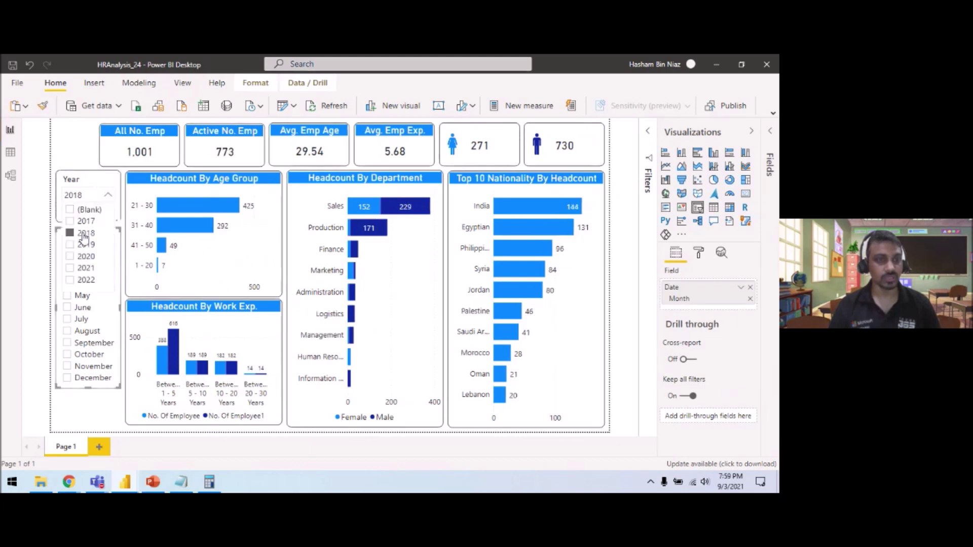
click(70, 270)
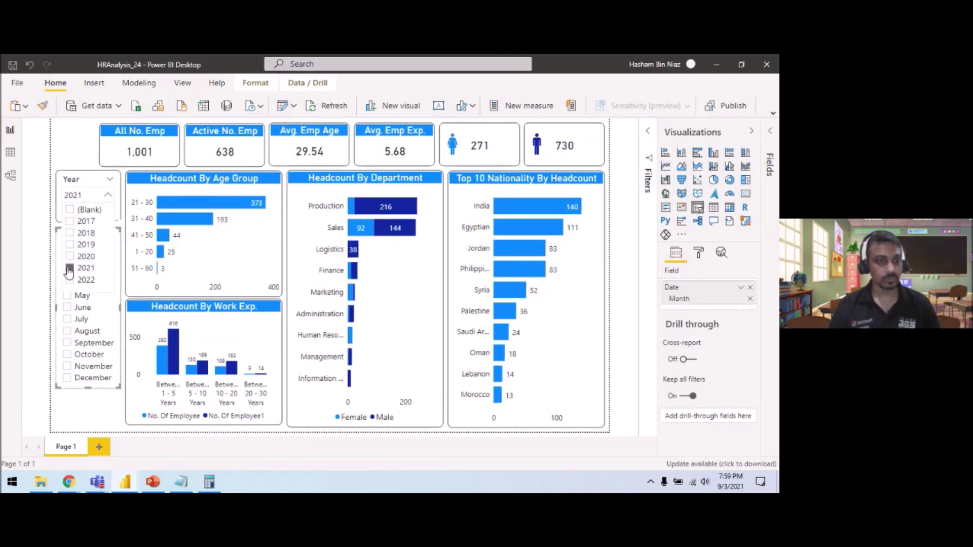
click(76, 152)
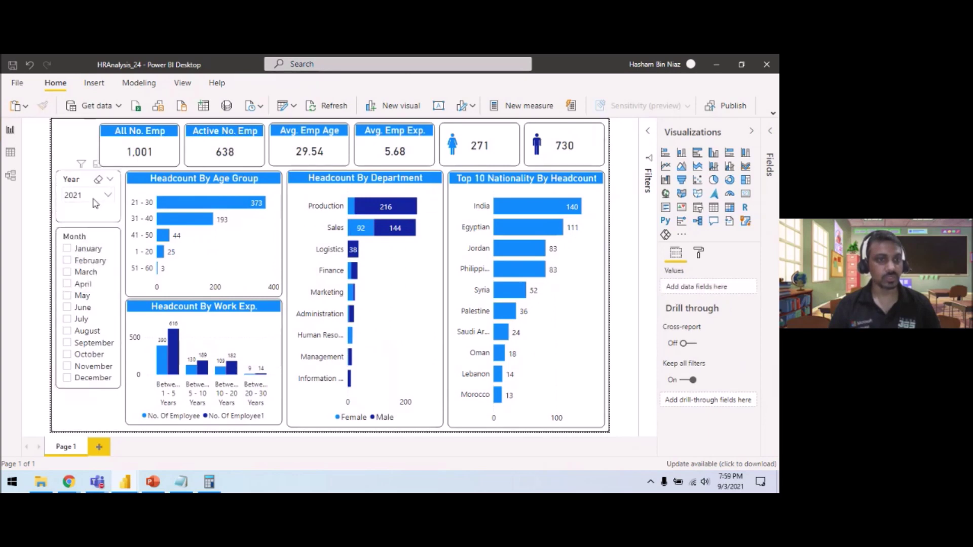
Add a bookmark of the current report state and name it Default
click(772, 113)
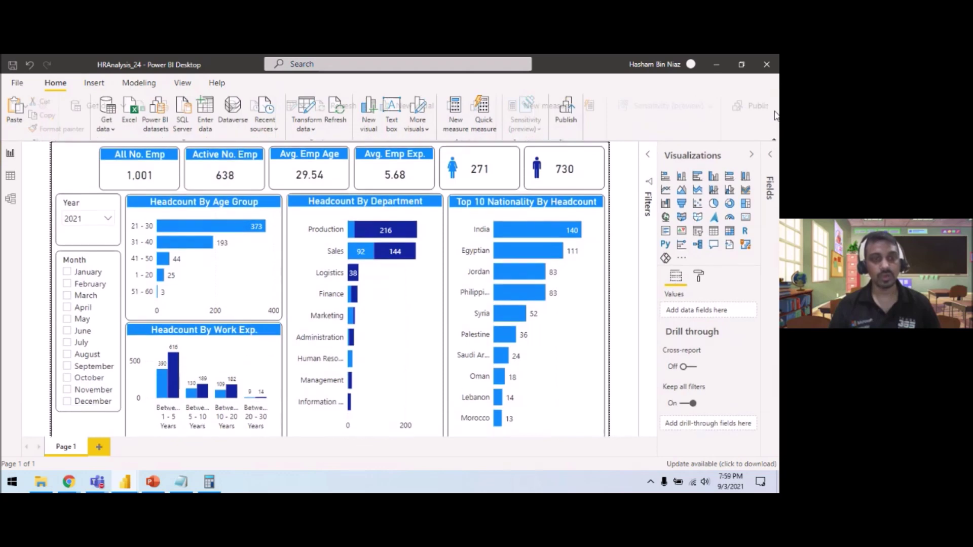
click(139, 83)
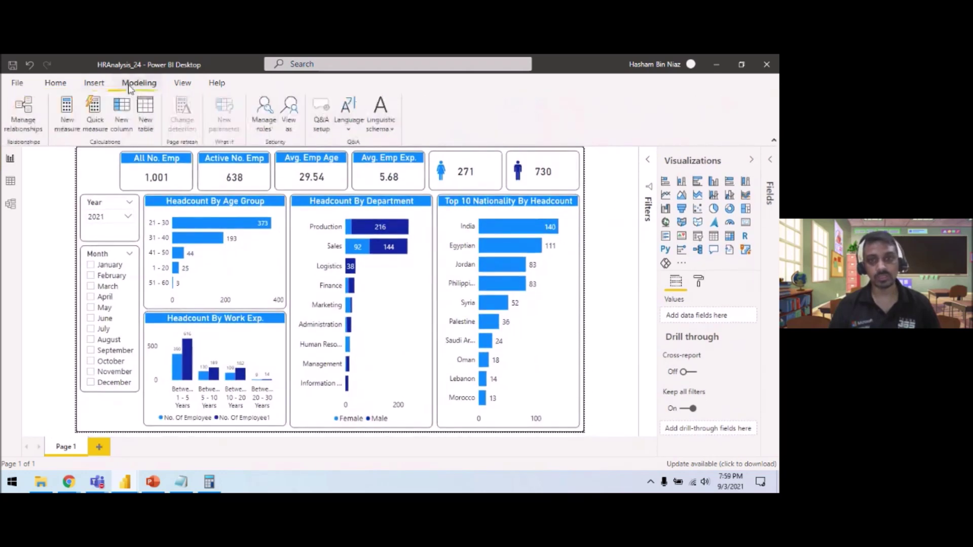
click(182, 83)
click(463, 111)
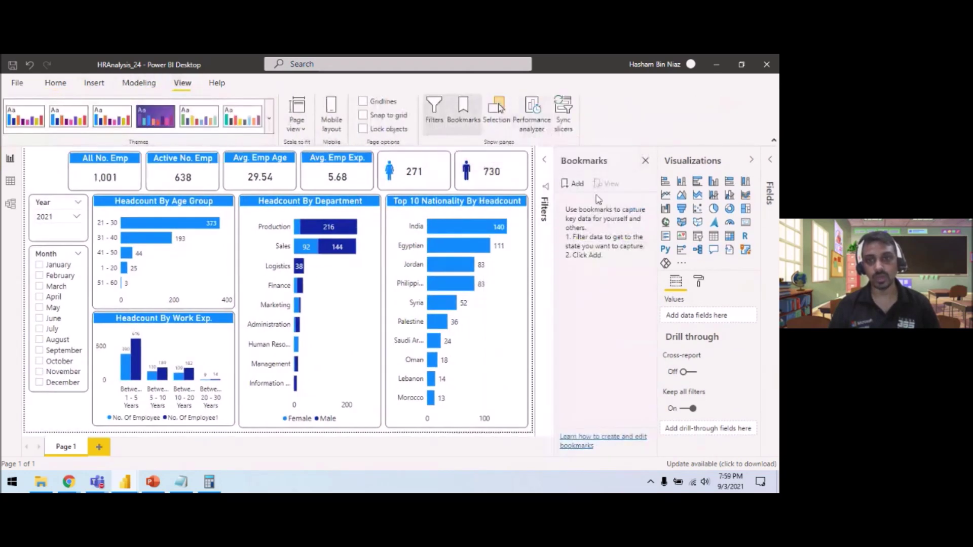
click(576, 184)
double_click(585, 203)
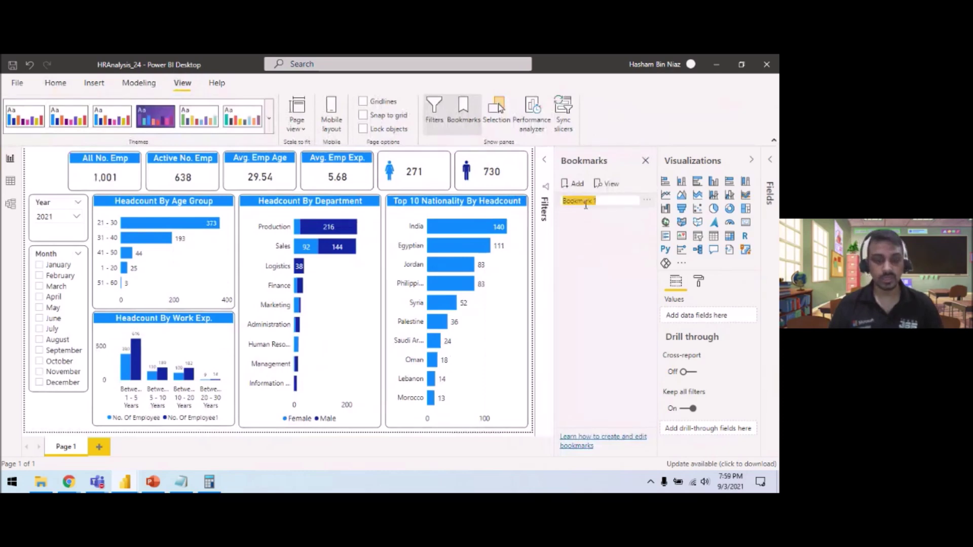
text(Default)
key(Return)
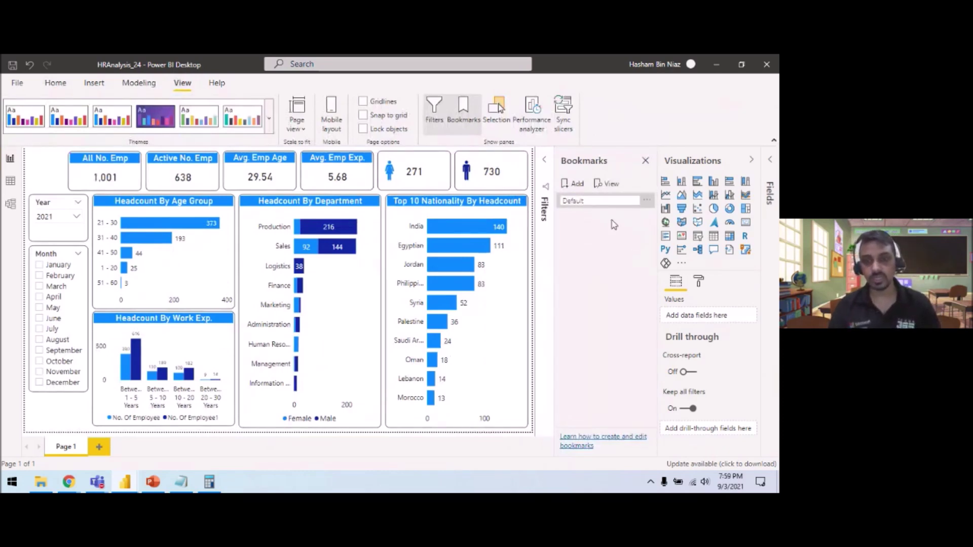
click(623, 202)
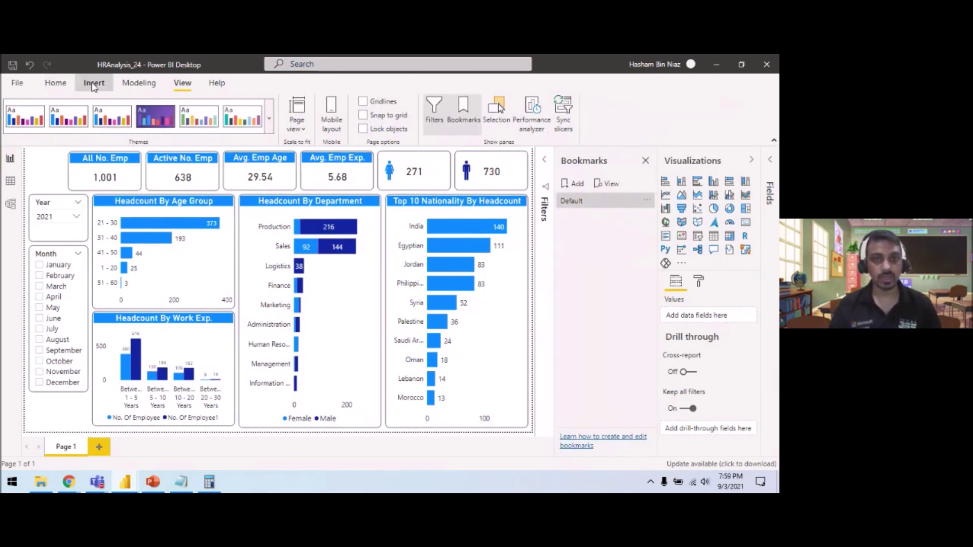
Insert a blank button and place it directly below the Month slicer
click(93, 85)
click(327, 129)
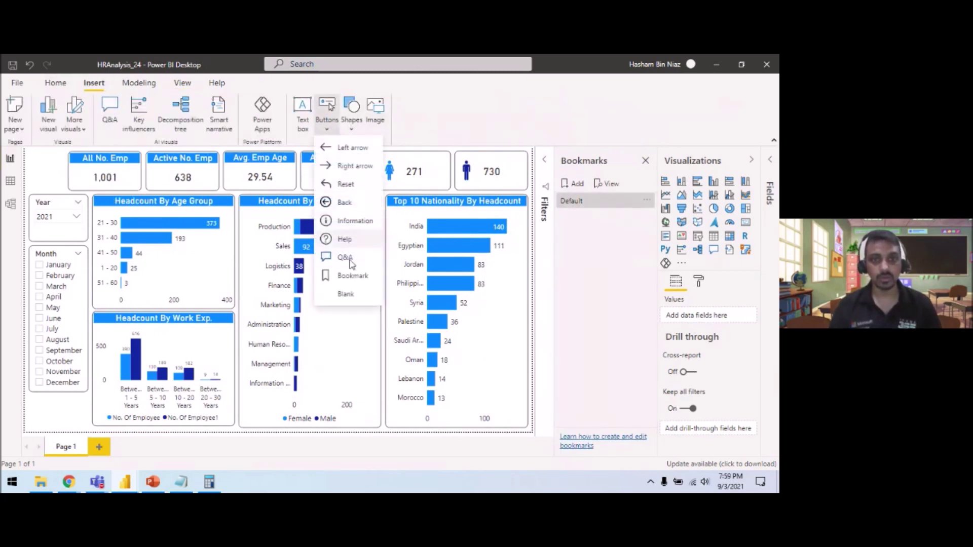
click(350, 294)
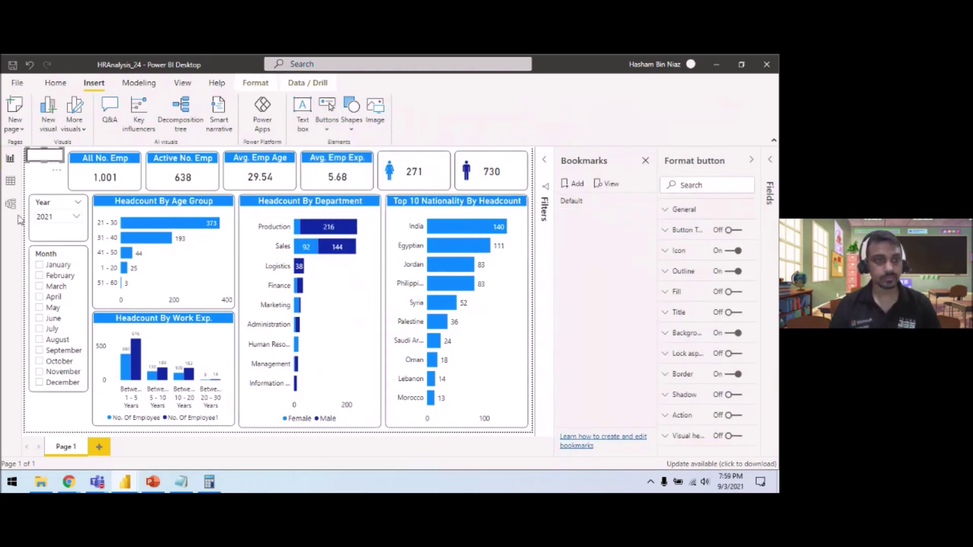
drag(48, 155, 87, 417)
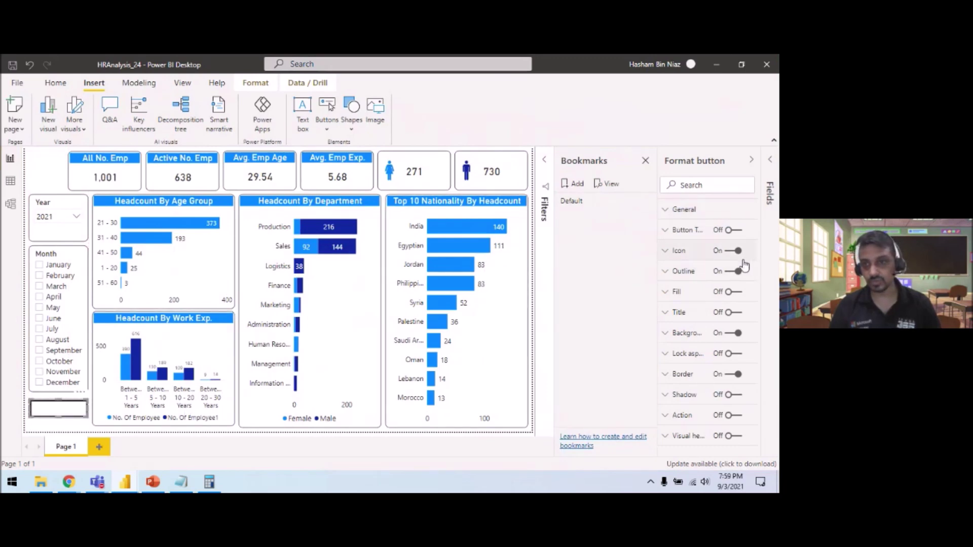
Turn off the new button's outline and icon, and turn on its button text reading "Reset Filters"
click(730, 272)
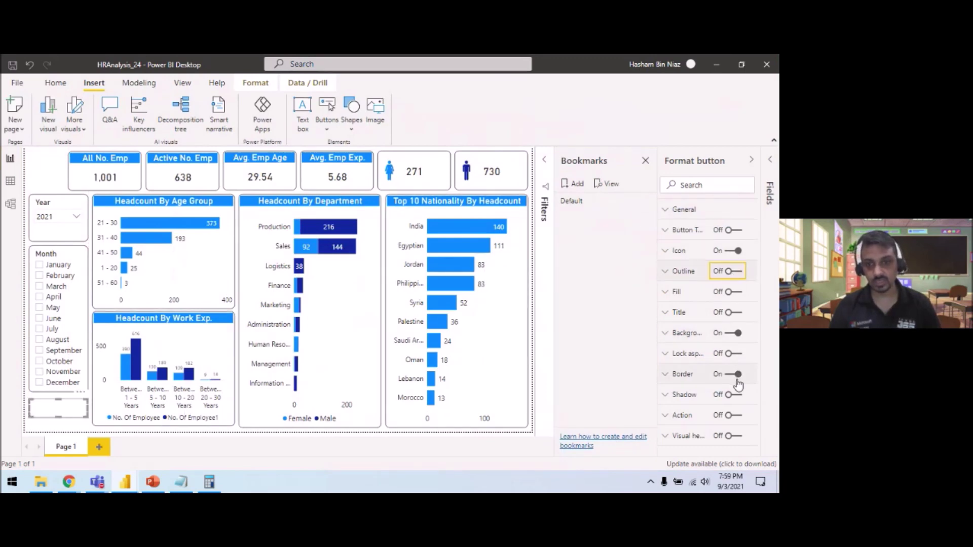
click(729, 251)
click(732, 230)
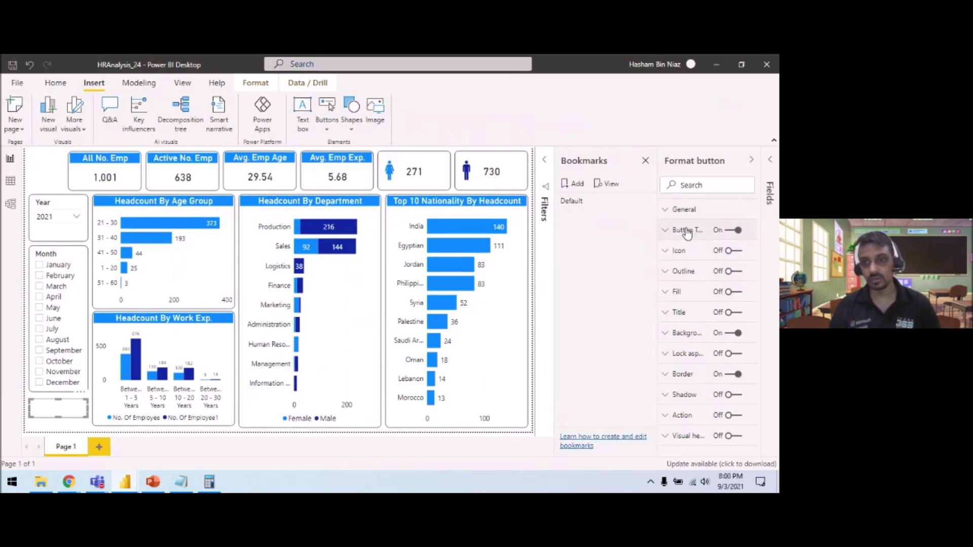
click(685, 230)
click(694, 283)
text(Re)
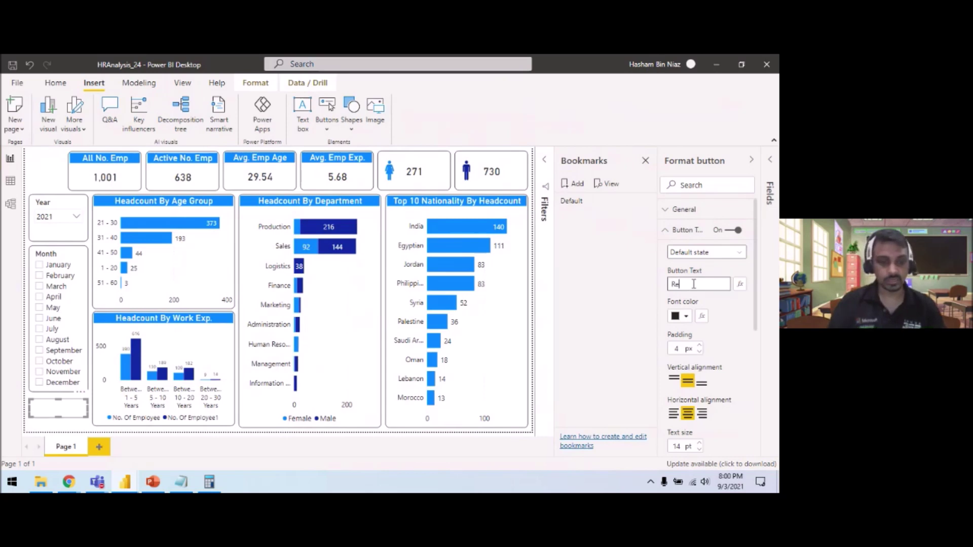
text(set Filters)
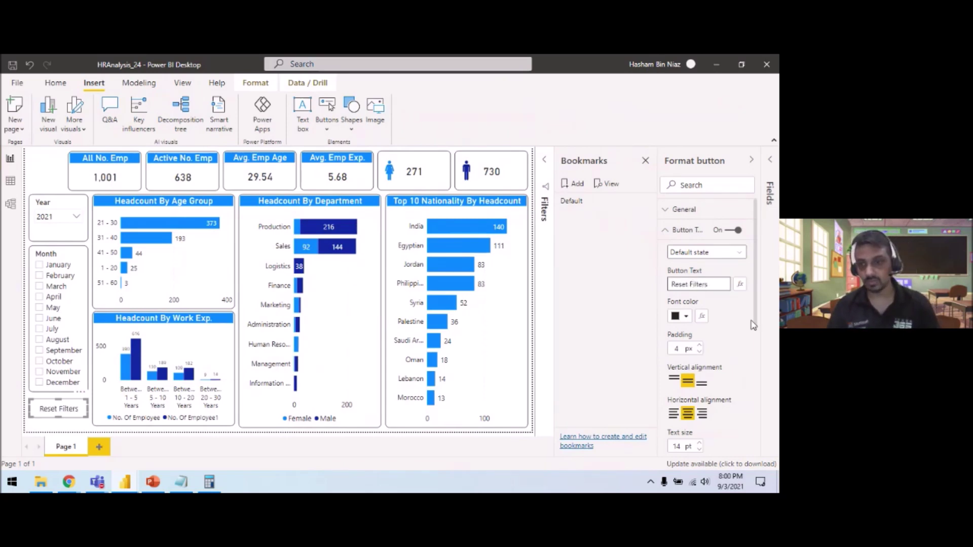
Set the Reset Filters button's font color to white and its background to the light blue of the chart titles
scroll(755, 321, down, 3)
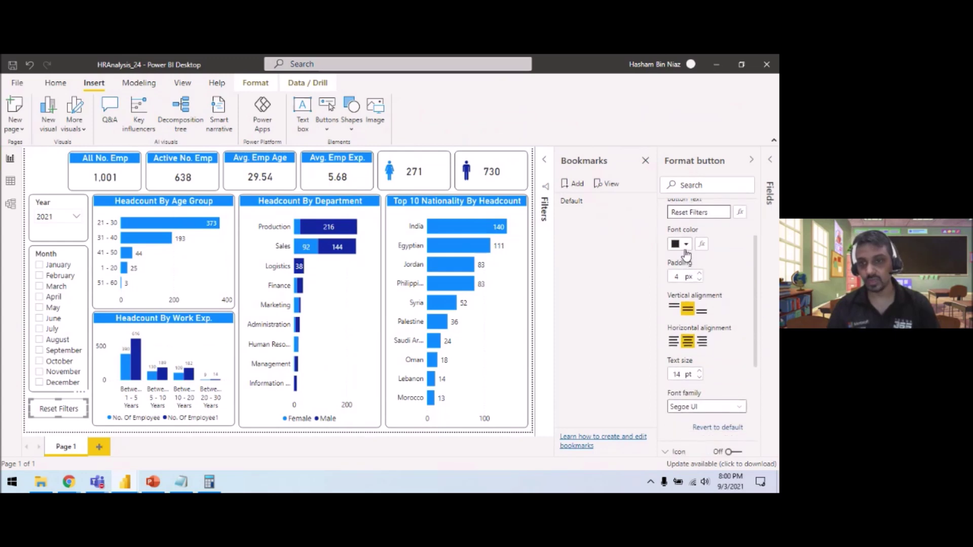
click(685, 246)
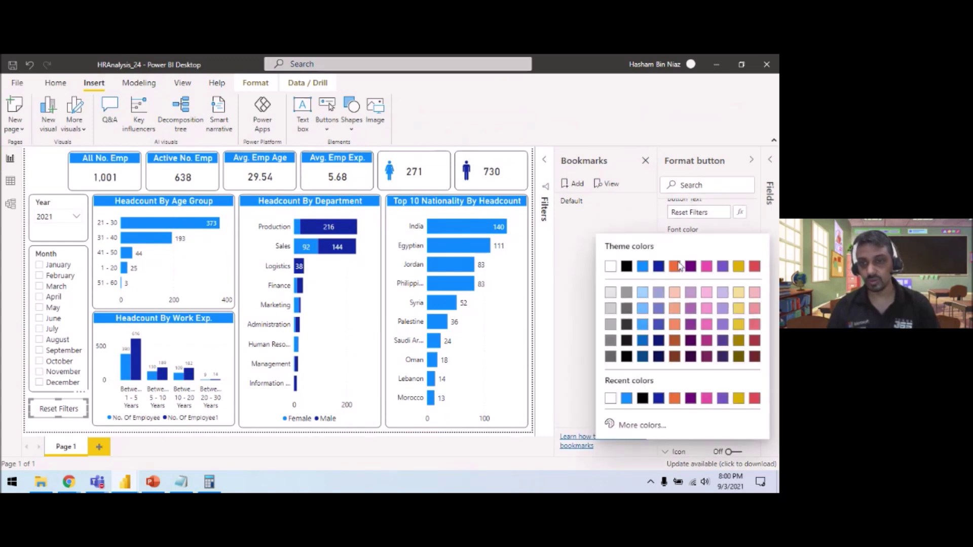
click(611, 268)
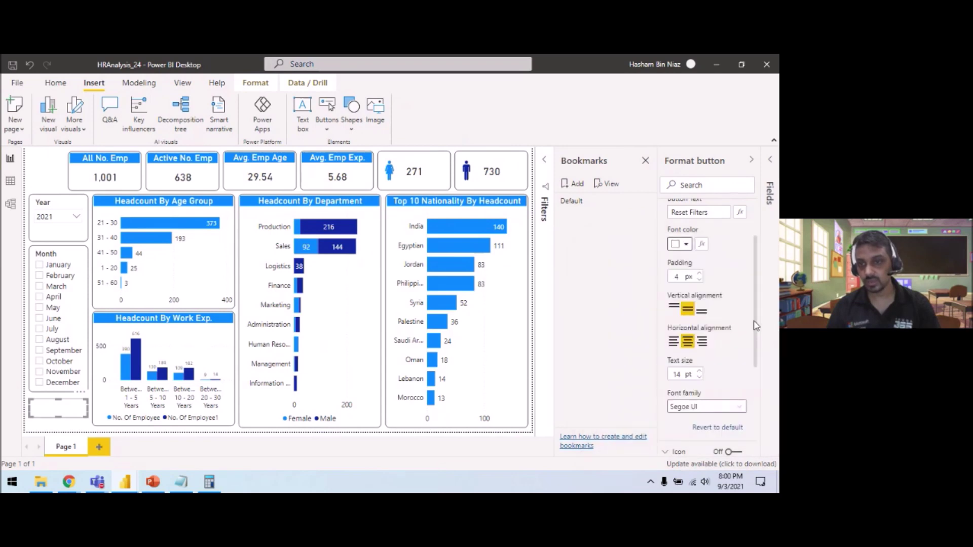
scroll(758, 285, up, 2)
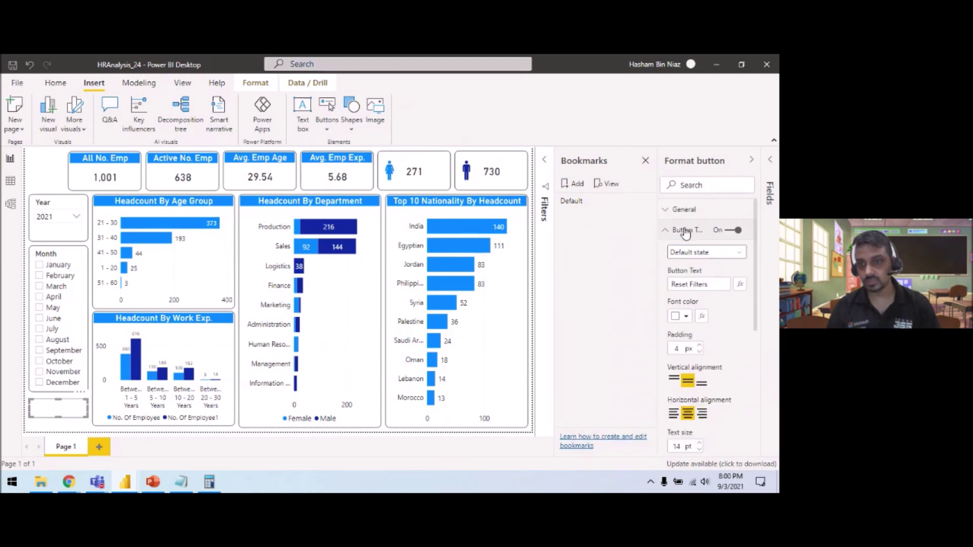
click(685, 232)
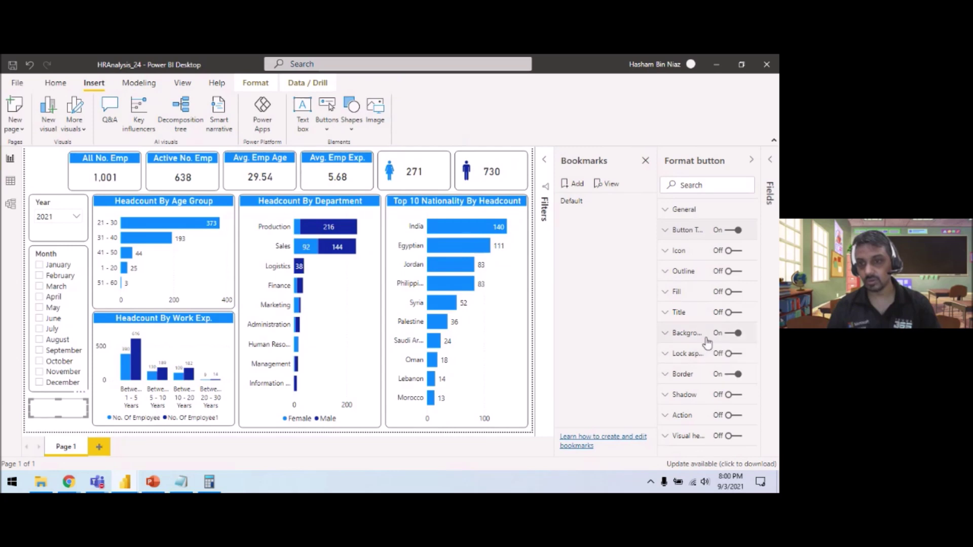
click(688, 337)
click(685, 368)
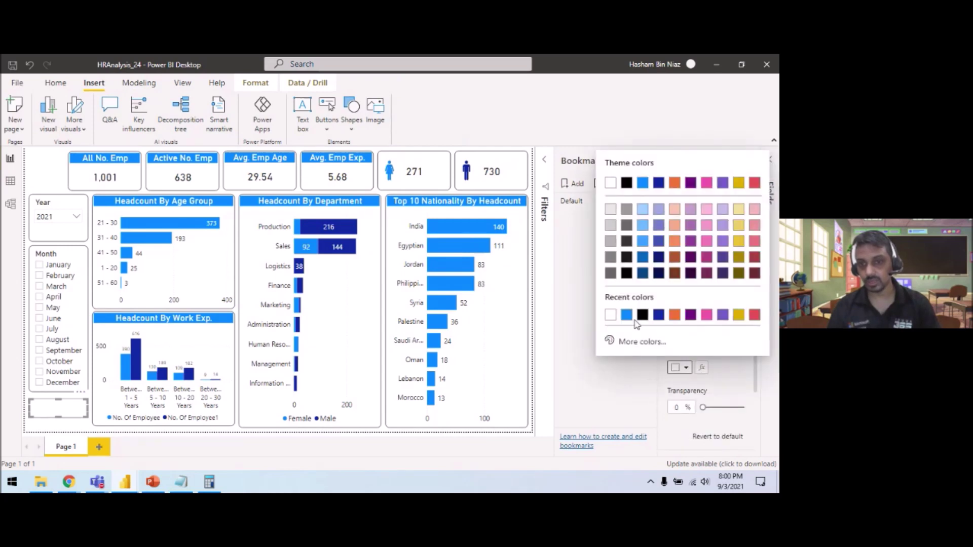
click(627, 315)
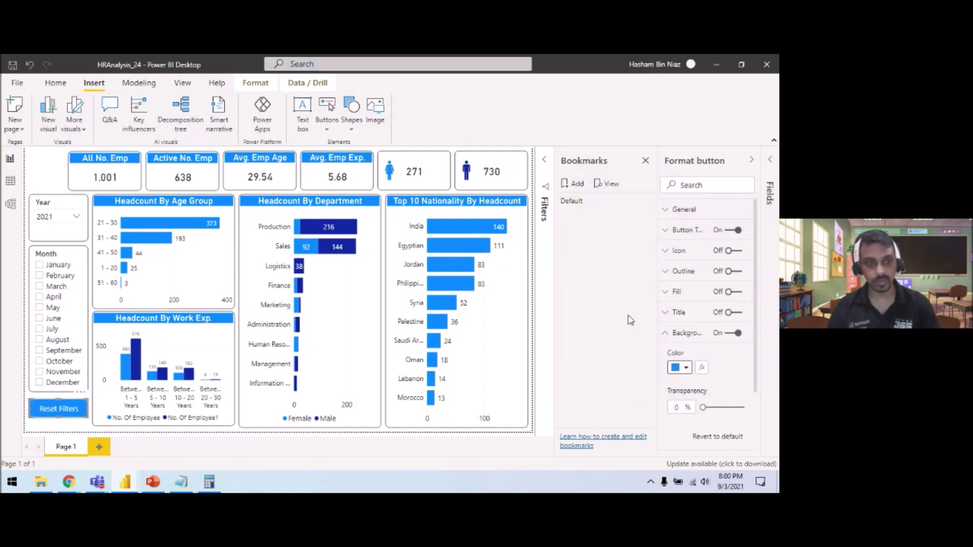
click(679, 334)
Set the Reset Filters button's text size to 16 pt and deselect it
click(685, 231)
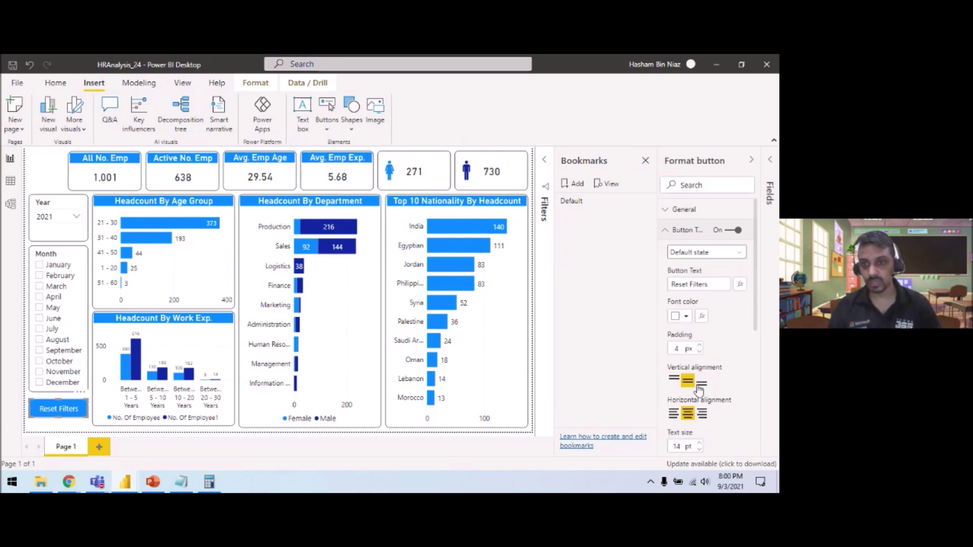
click(678, 448)
key(BackSpace)
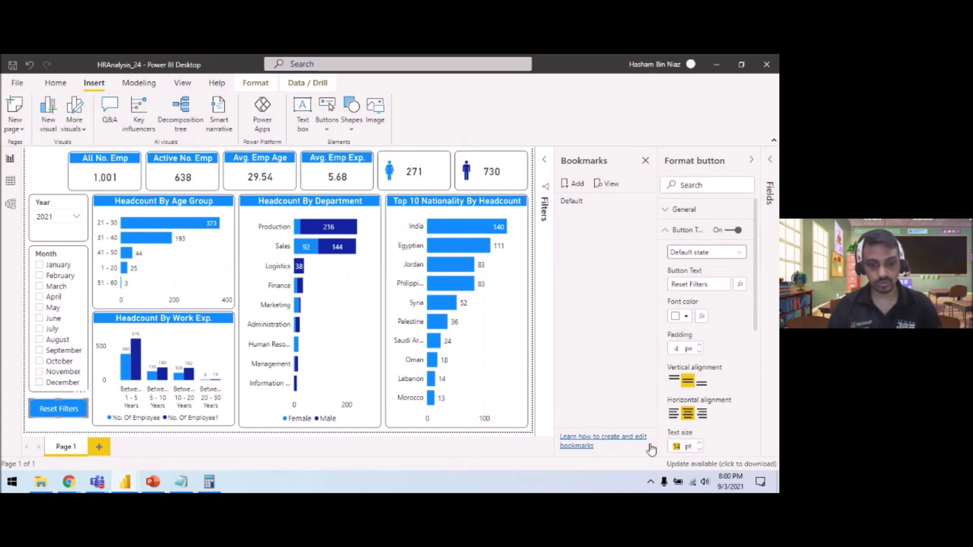
text(6)
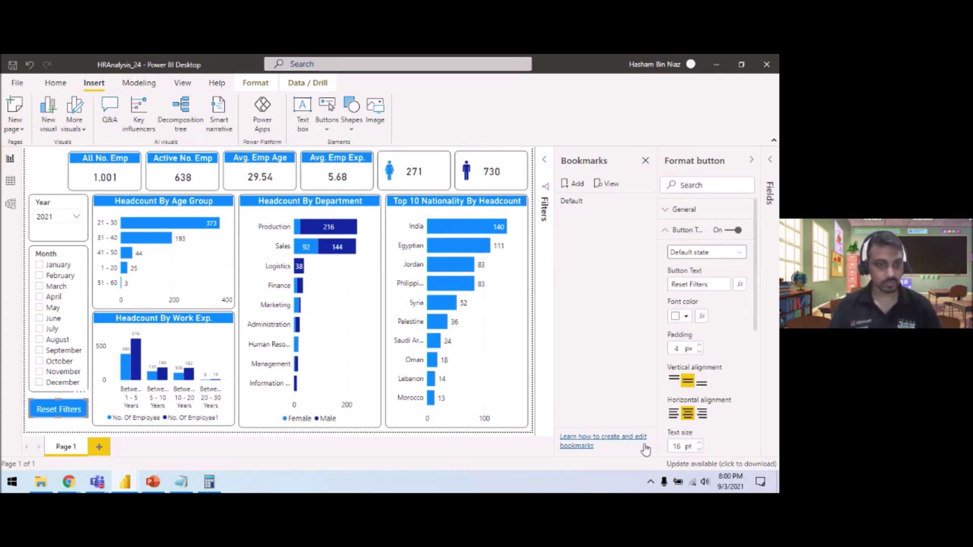
click(69, 428)
Turn on the Reset Filters button's action with type Bookmark, pointing to the Default bookmark
click(69, 413)
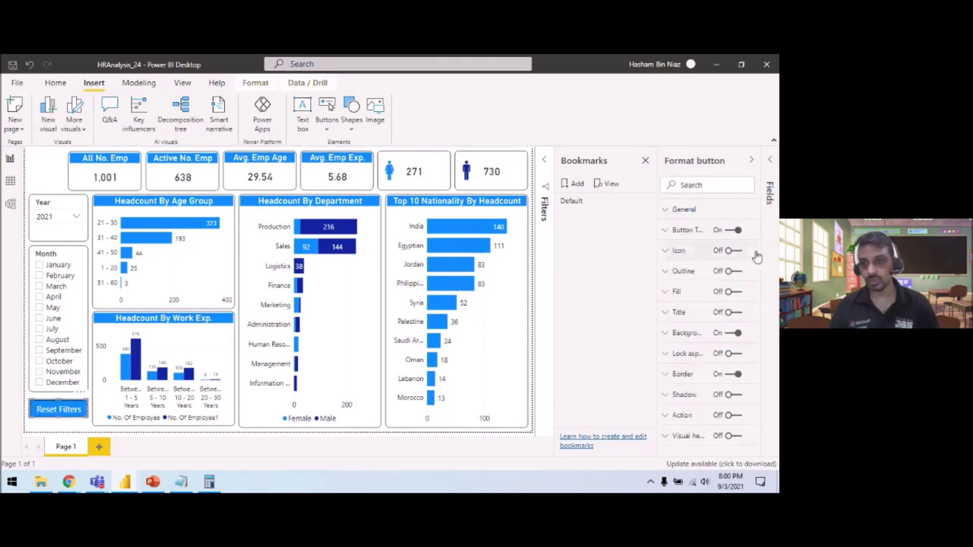
click(734, 414)
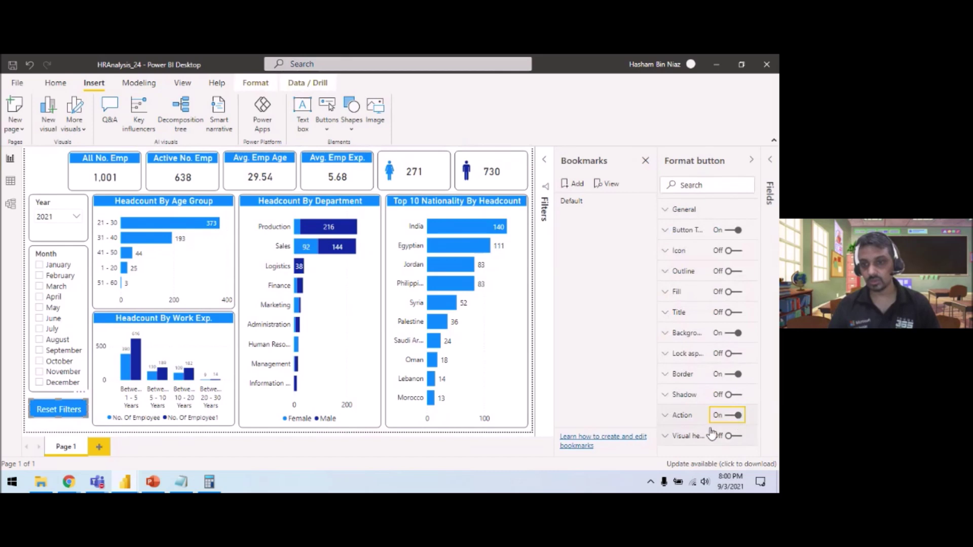
click(684, 415)
scroll(759, 303, down, 3)
click(728, 367)
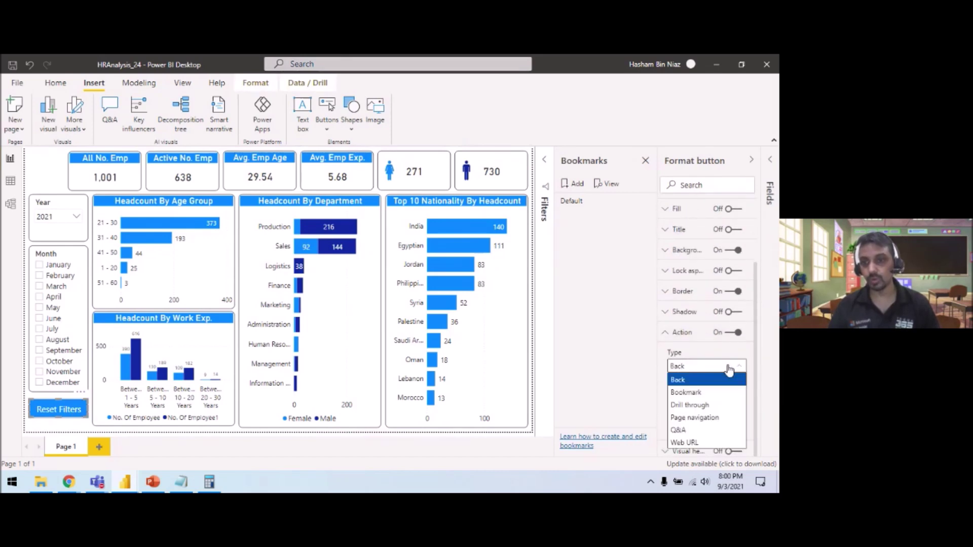
click(686, 392)
click(709, 400)
click(709, 428)
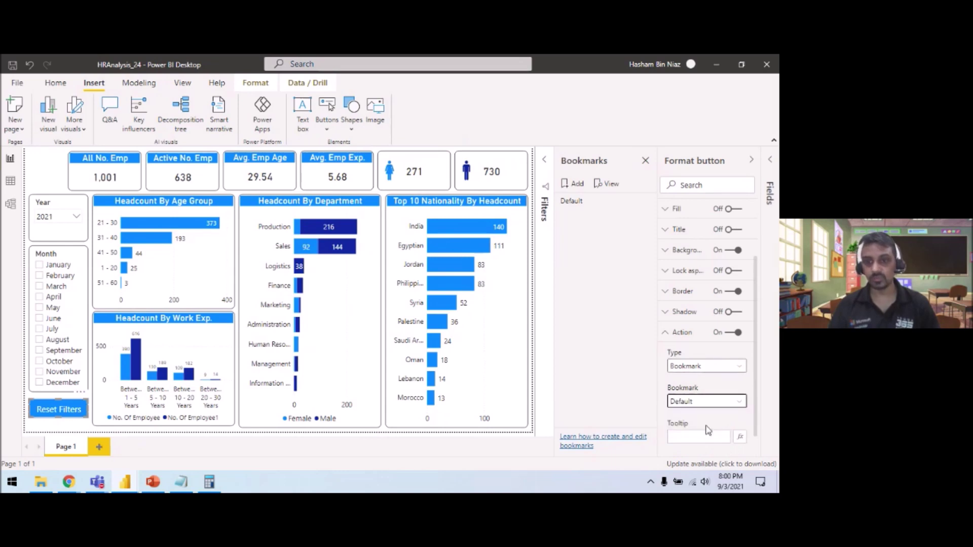
click(64, 428)
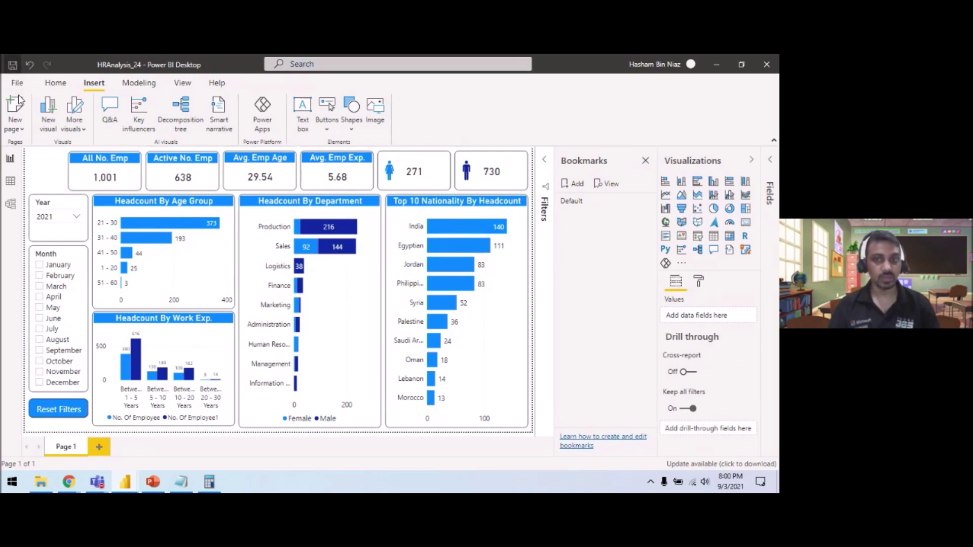
click(65, 415)
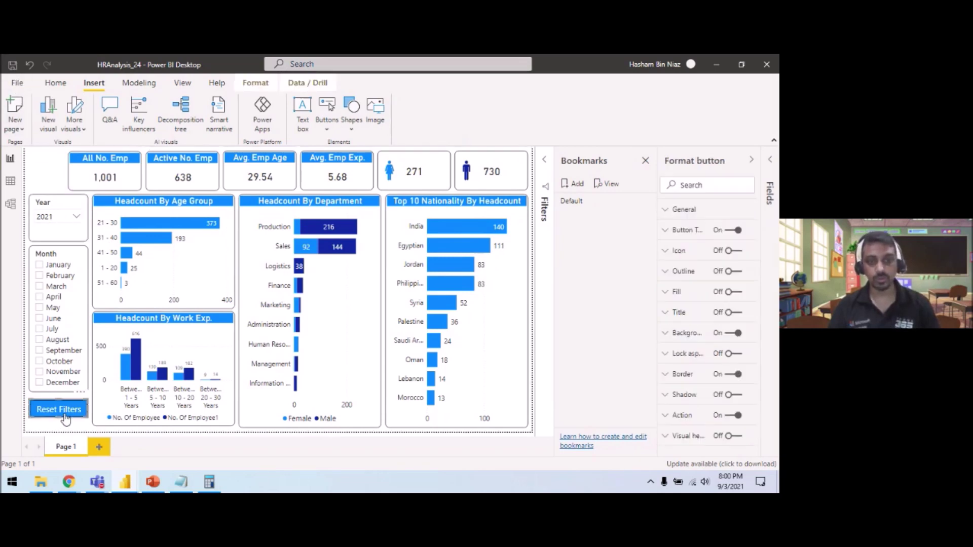
right_click(624, 204)
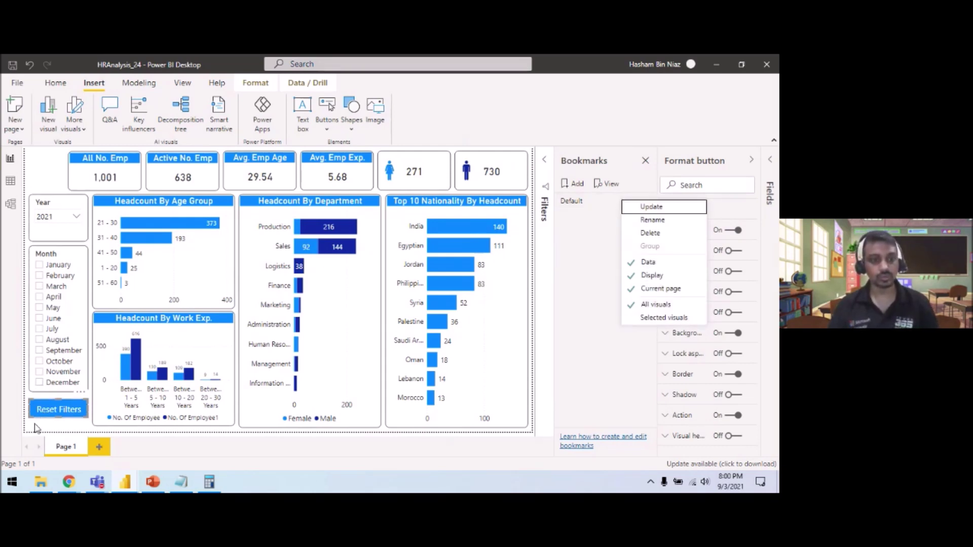
click(36, 429)
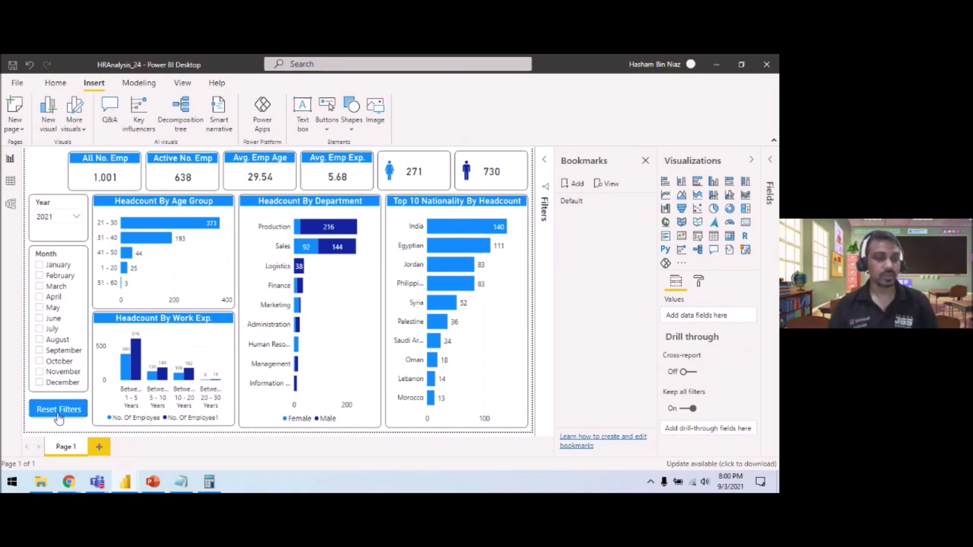
Test the Reset Filters button by clearing the Year slicer's selection and running the button's bookmark action
click(68, 213)
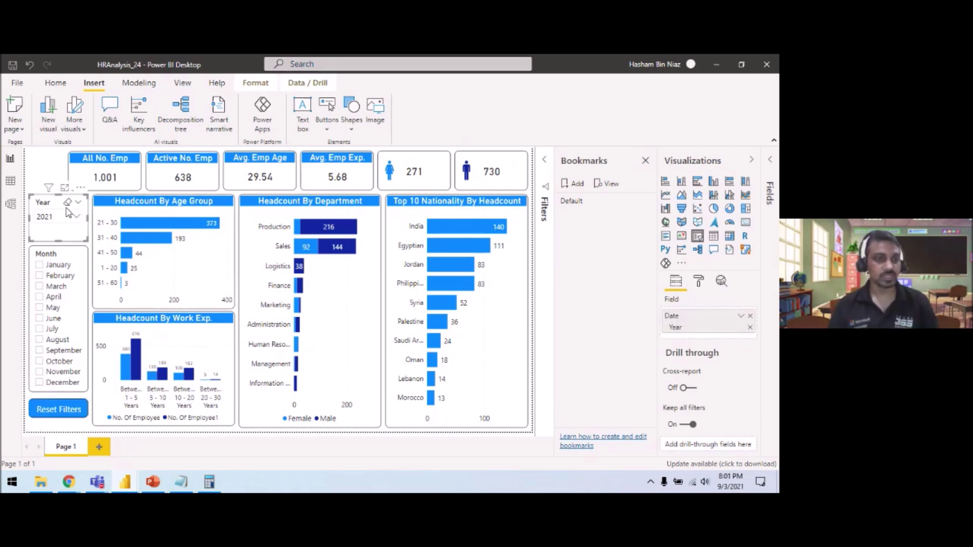
click(67, 204)
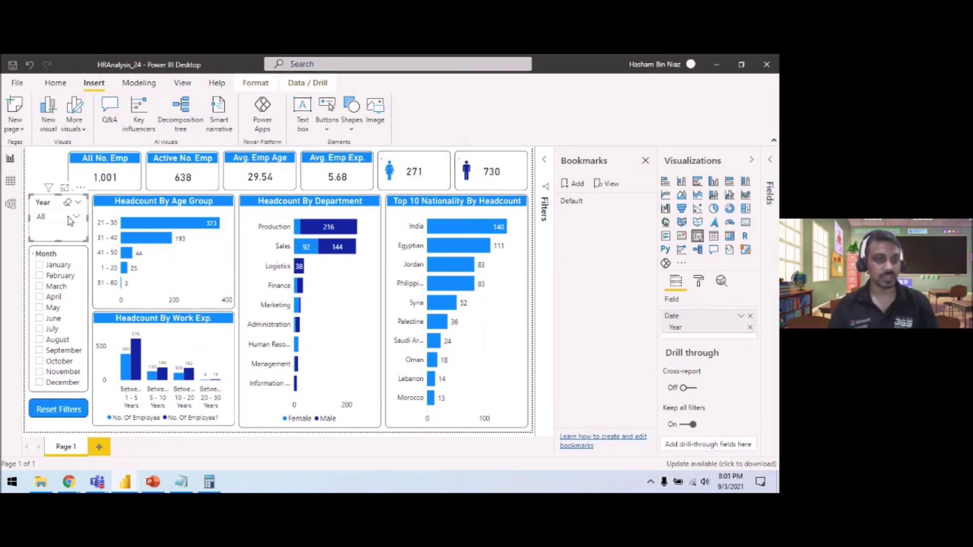
ctrl+click(52, 416)
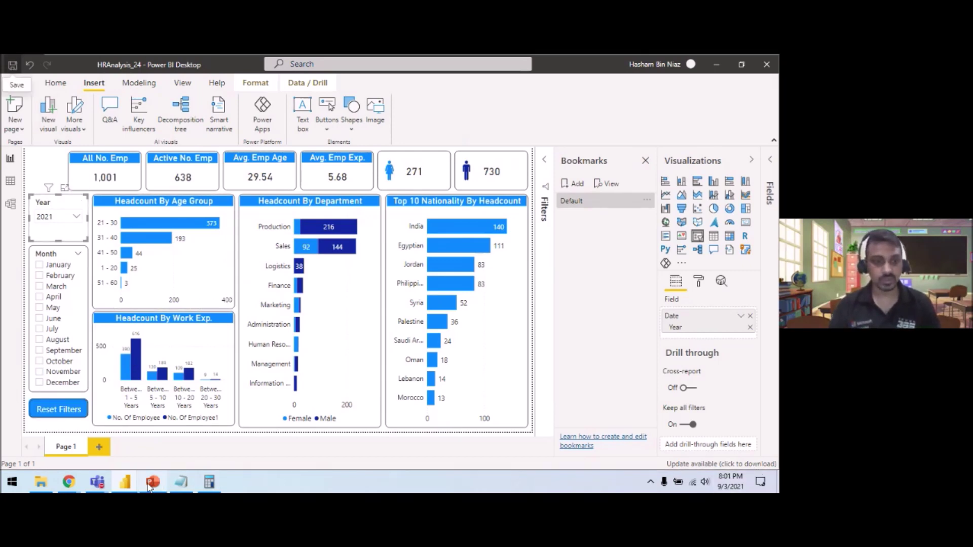
Switch to the Teams live event meeting window to check it, and return to the Power BI report
mouse_move(97, 481)
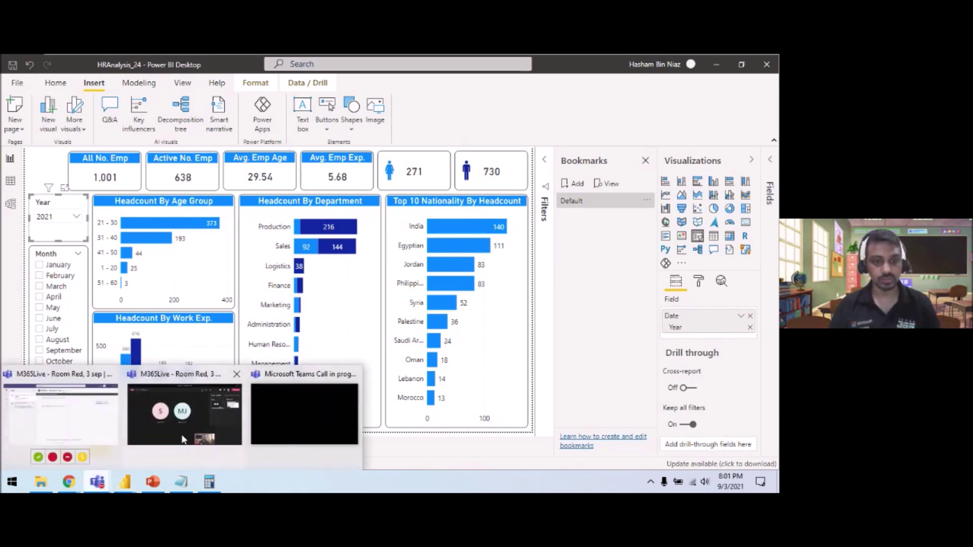
click(176, 433)
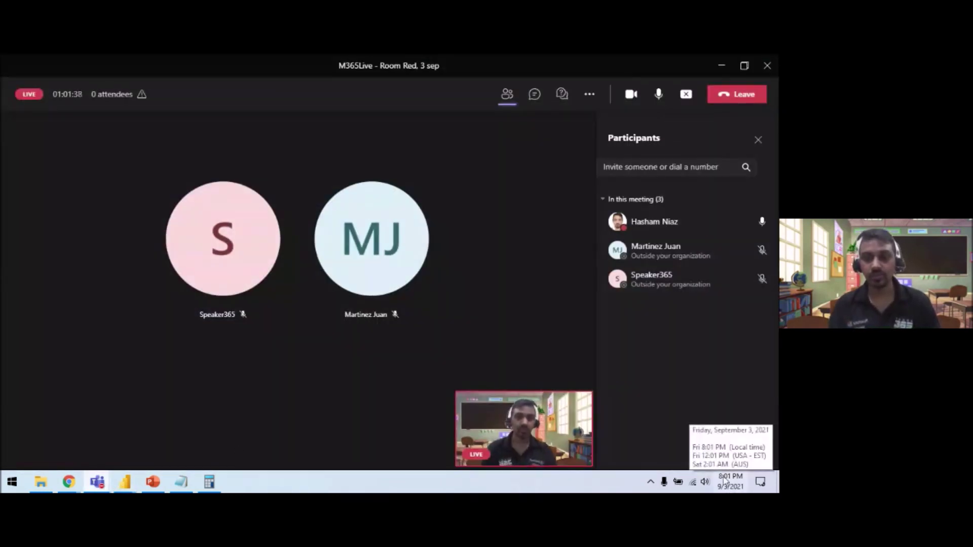
click(723, 68)
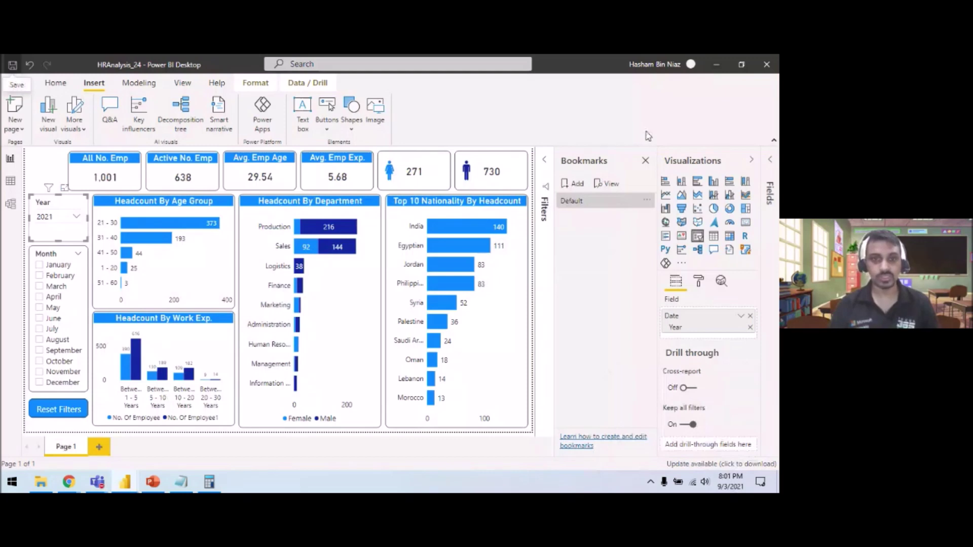
Close the Bookmarks pane and collapse the Visualizations pane to give the finished dashboard more room
click(645, 160)
click(751, 159)
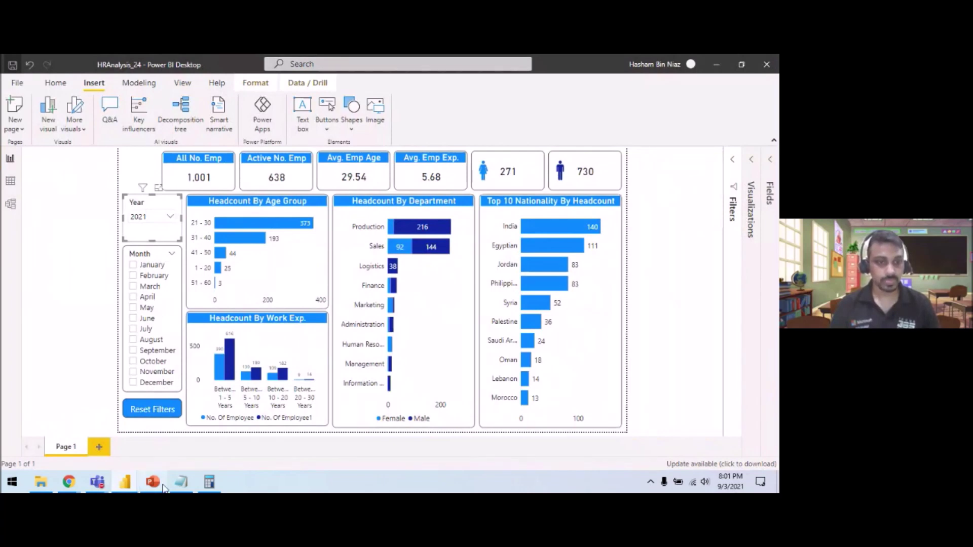
Switch from the report to the Teams live event meeting window with the participants list
mouse_move(97, 482)
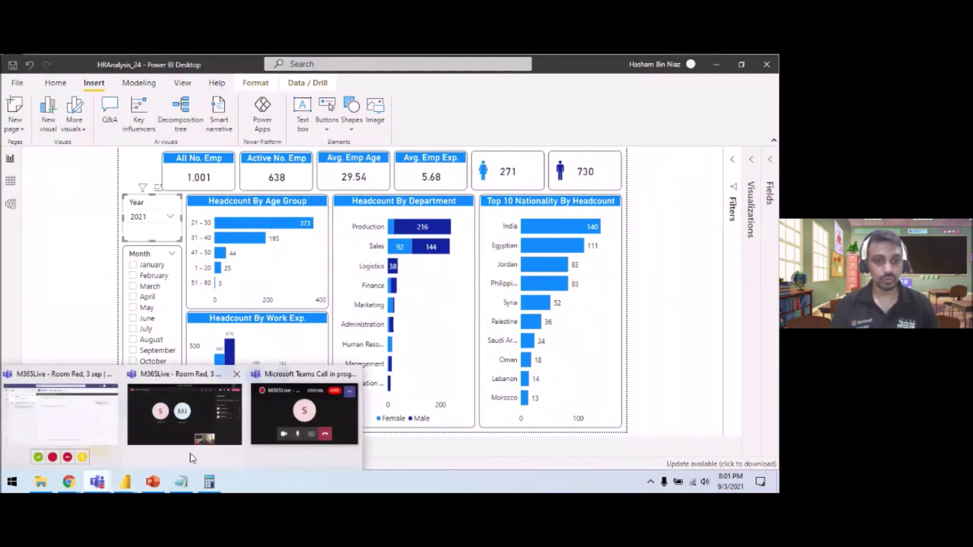
click(226, 427)
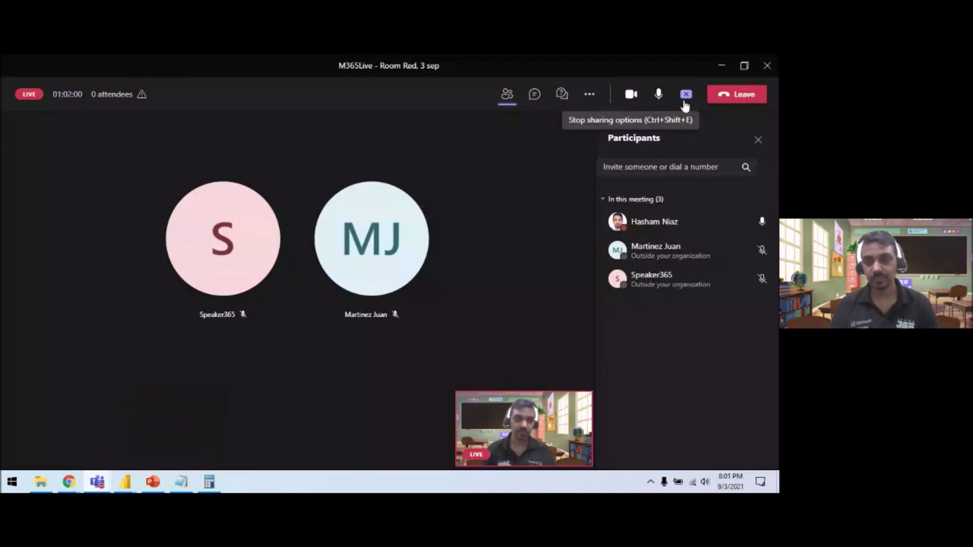